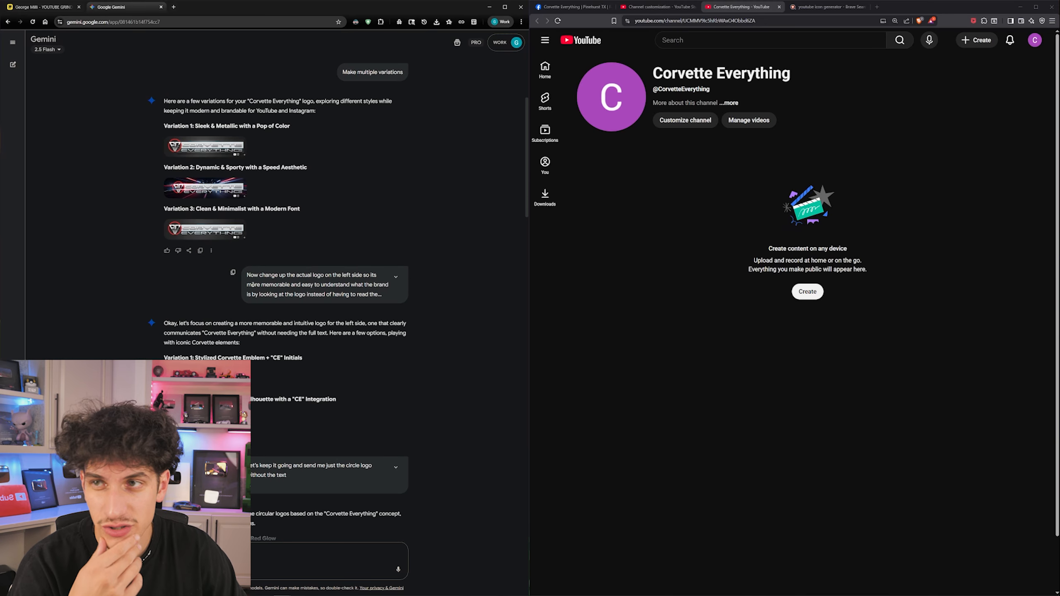
Review the generated Corvette Everything logo variations in the chat, enlarging the banner version and comparing with the YouTube channel page
scroll(257, 285, down, 2)
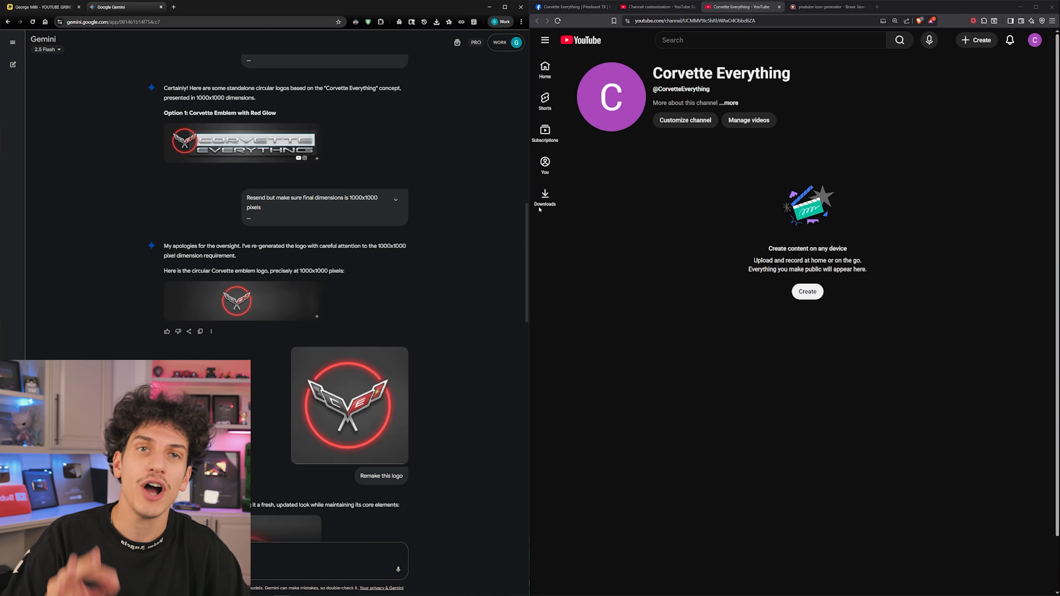
click(637, 278)
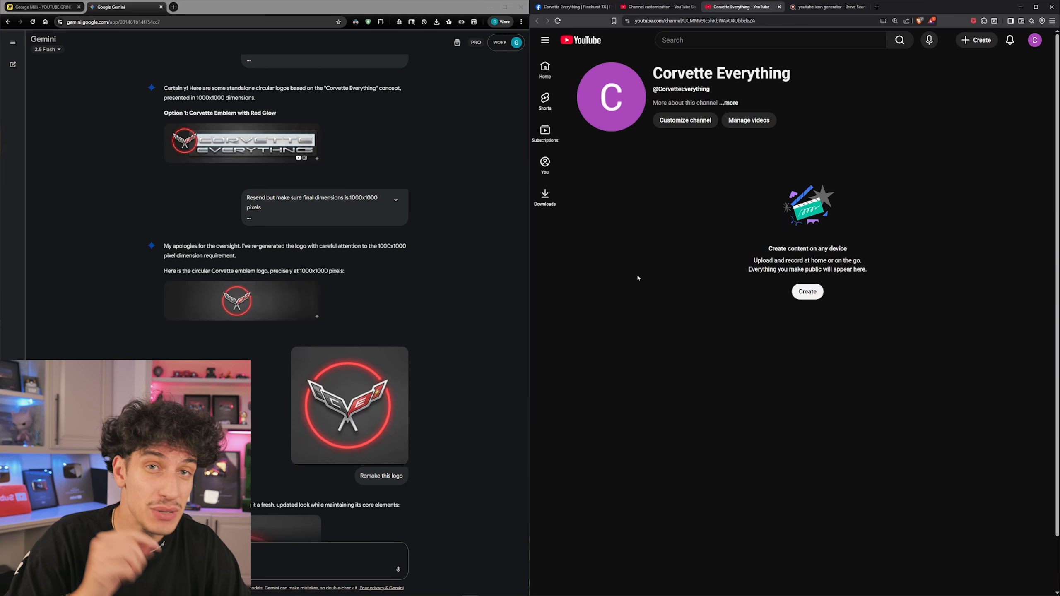
scroll(640, 259, down, 1)
scroll(641, 259, down, 1)
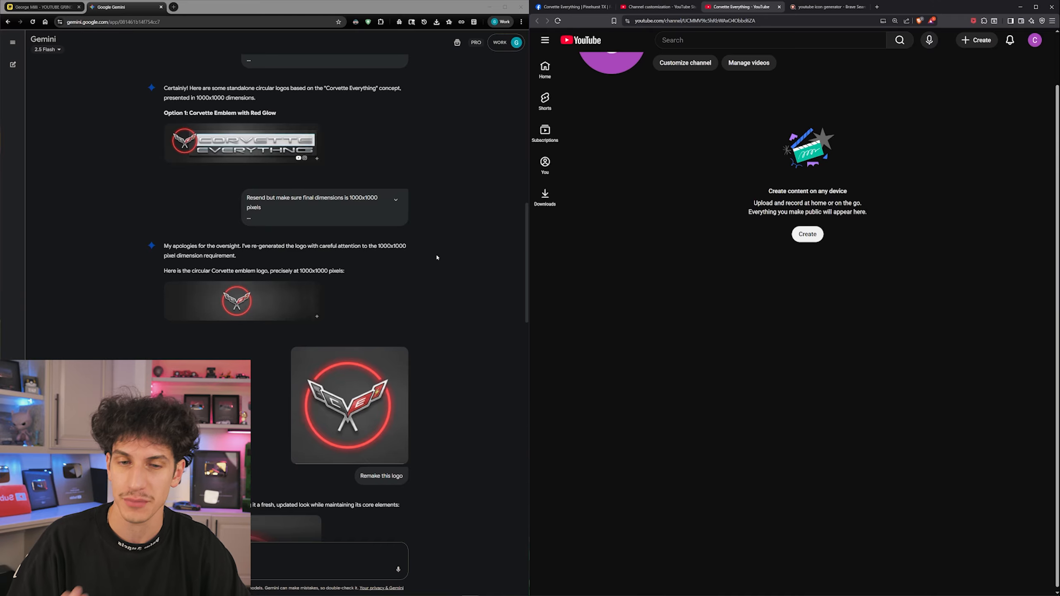
scroll(436, 254, down, 6)
scroll(417, 287, up, 15)
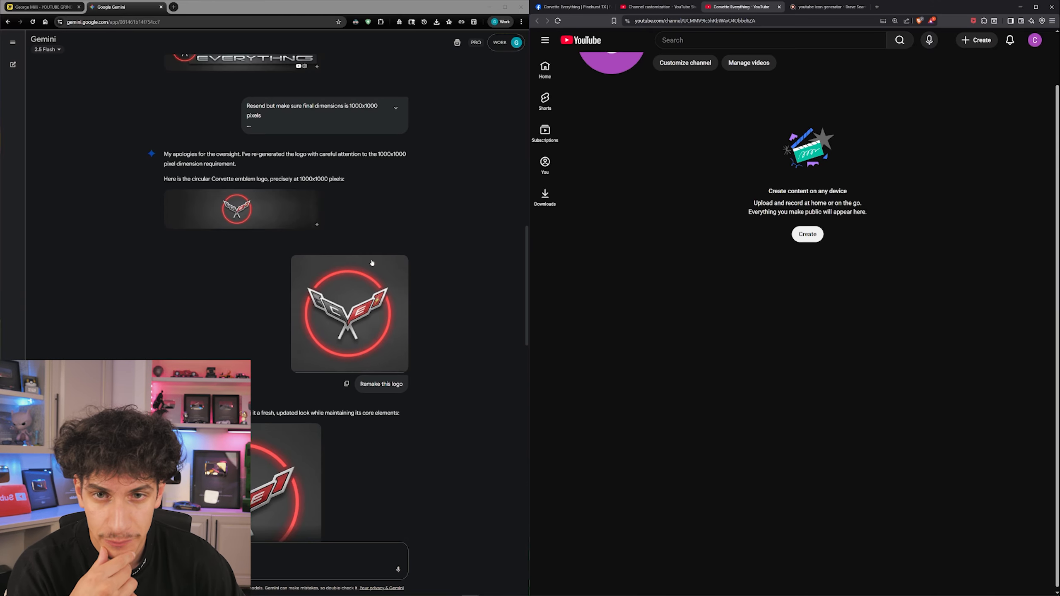
click(217, 361)
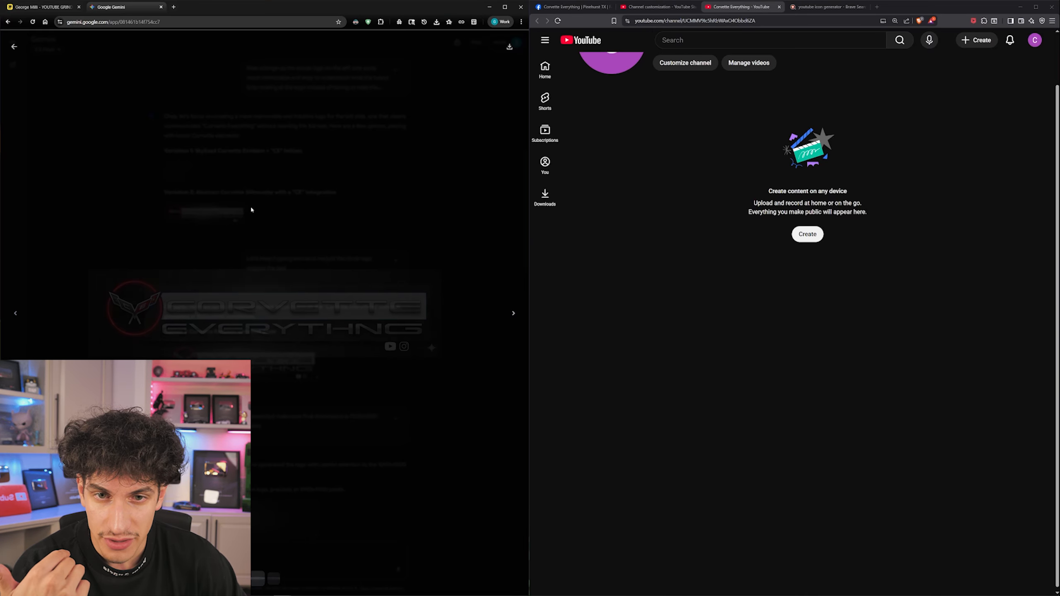
key(Escape)
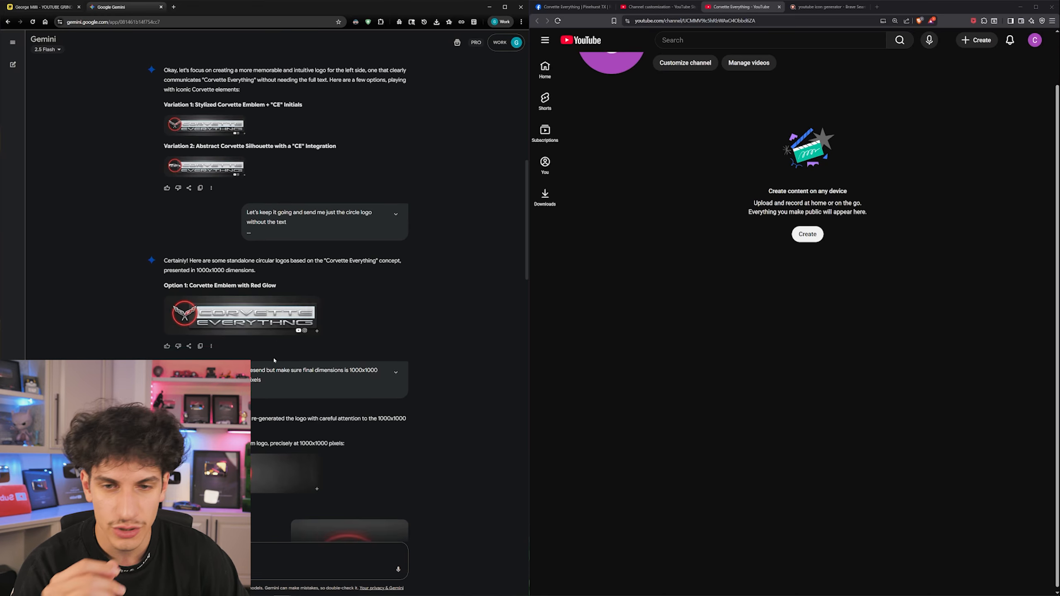
scroll(210, 318, down, 7)
scroll(254, 319, down, 2)
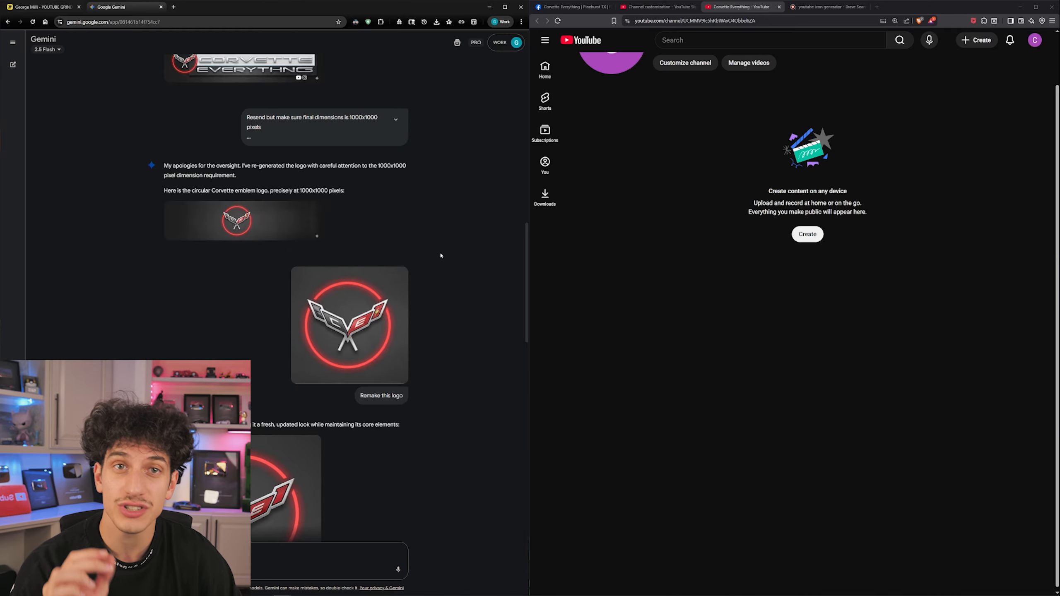
scroll(685, 126, up, 3)
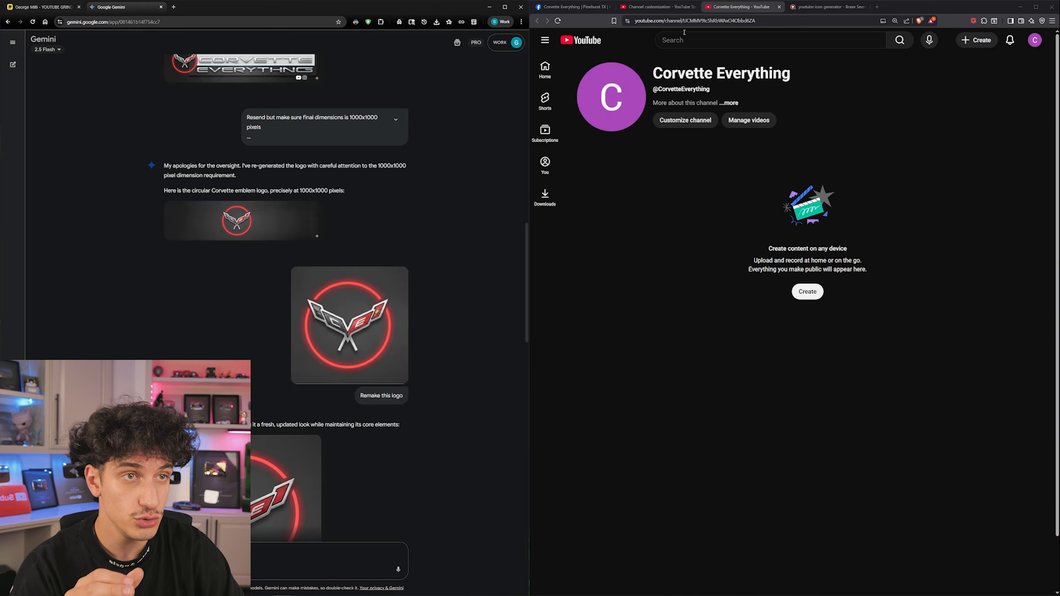
Check the recommended profile picture size in the channel customization page of YouTube Studio
click(668, 7)
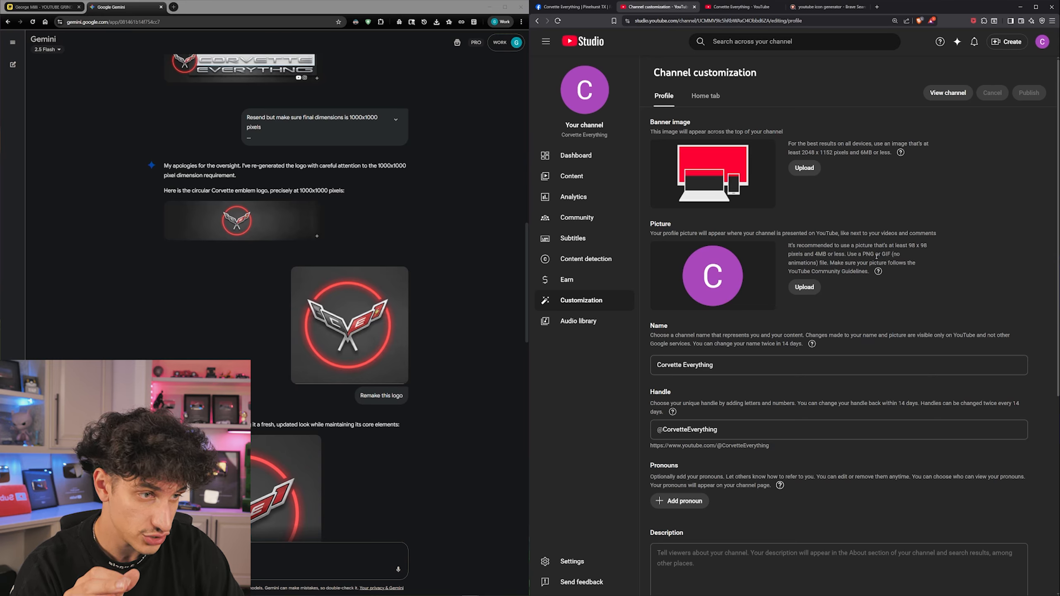
drag(788, 246, 933, 251)
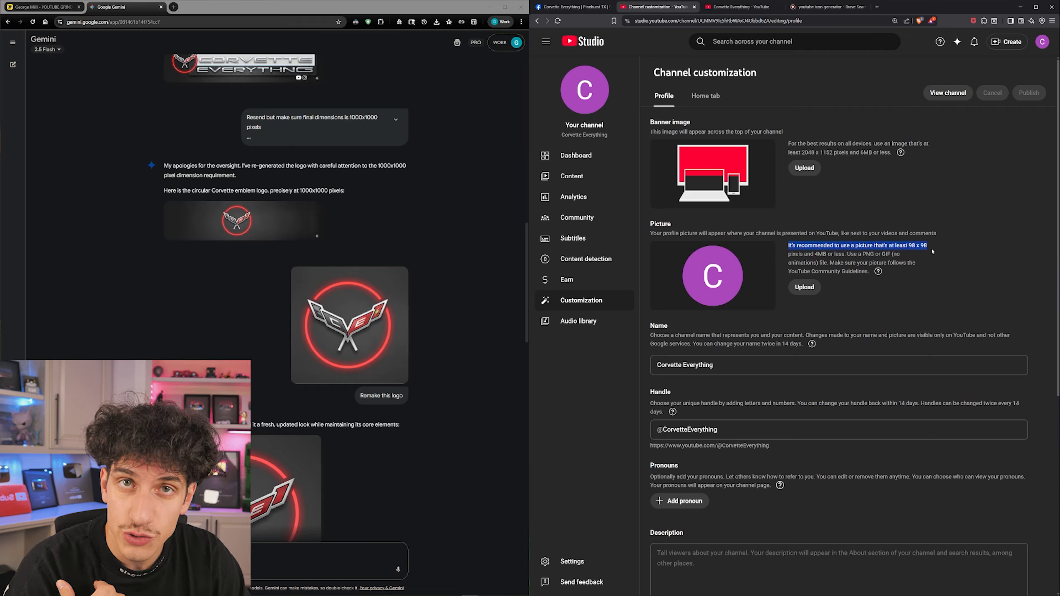
click(864, 252)
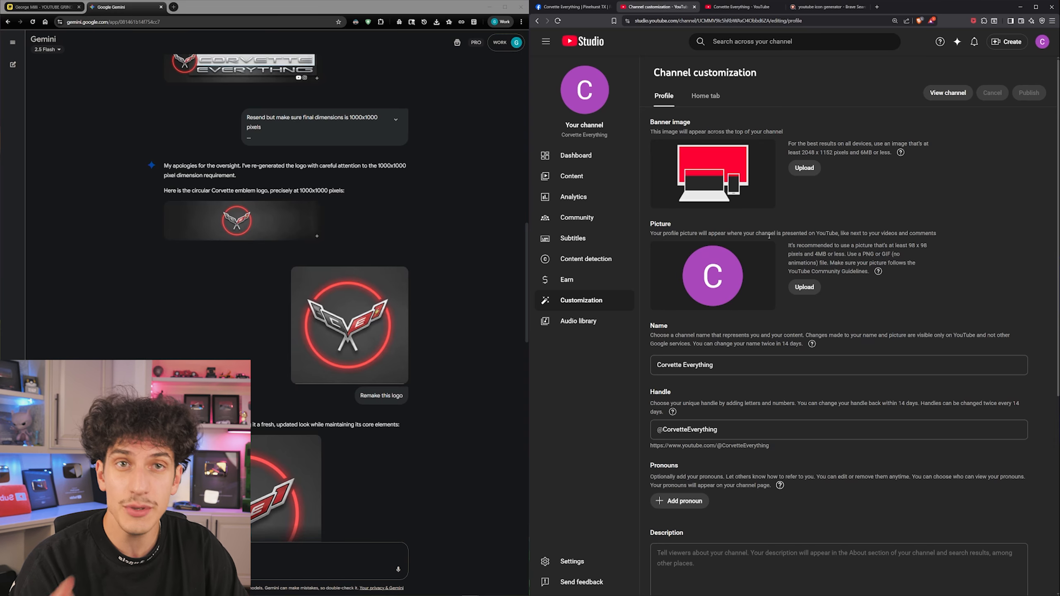
Enlarge the wide emblem image in the Gemini chat and capture a roughly square screen snip around the circular logo
click(405, 242)
scroll(355, 280, down, 2)
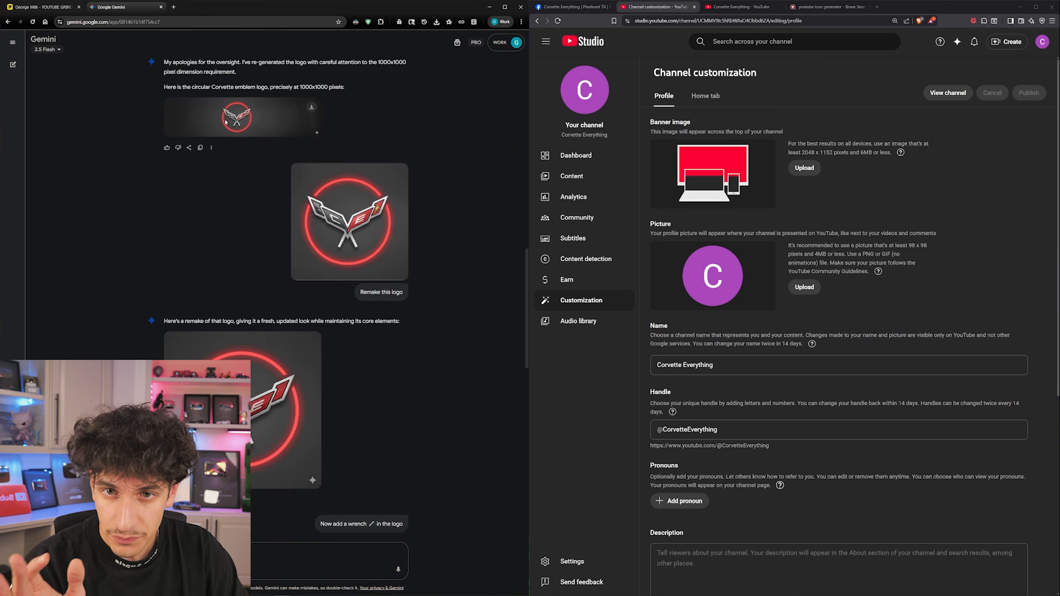
click(251, 119)
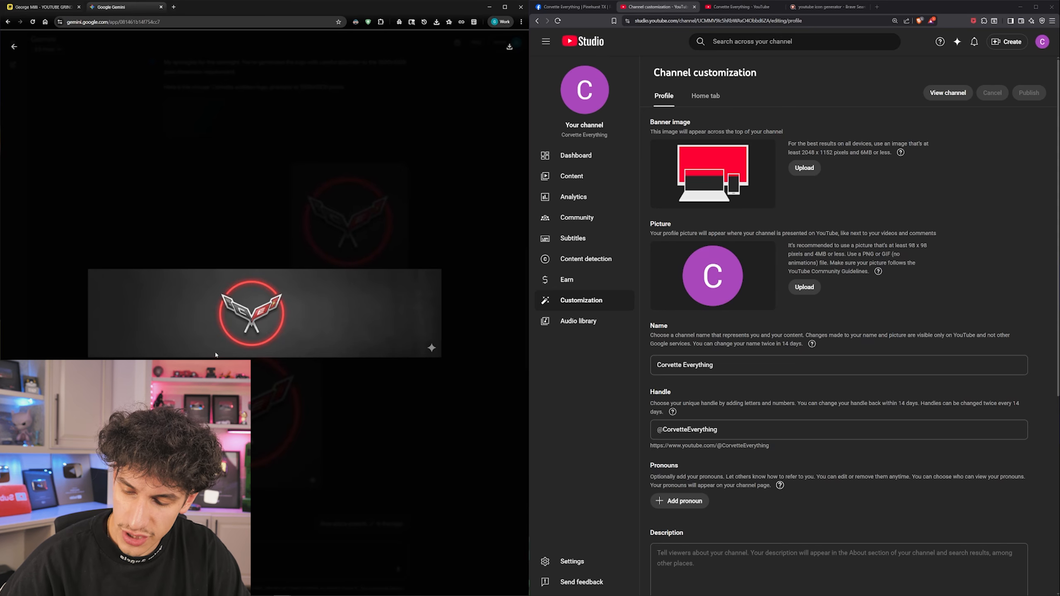
key(super+shift+s)
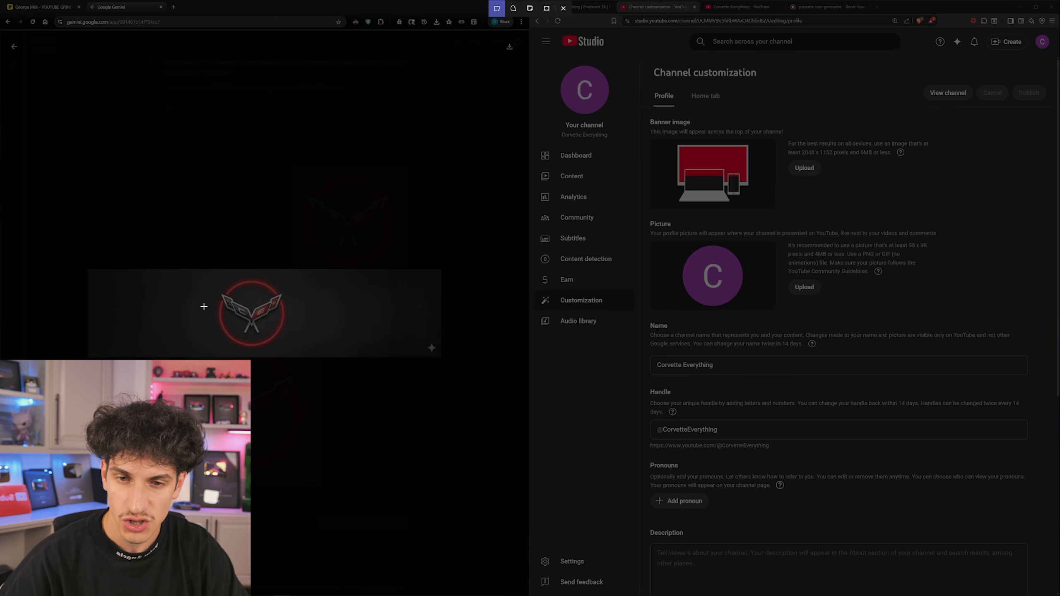
drag(197, 269, 305, 358)
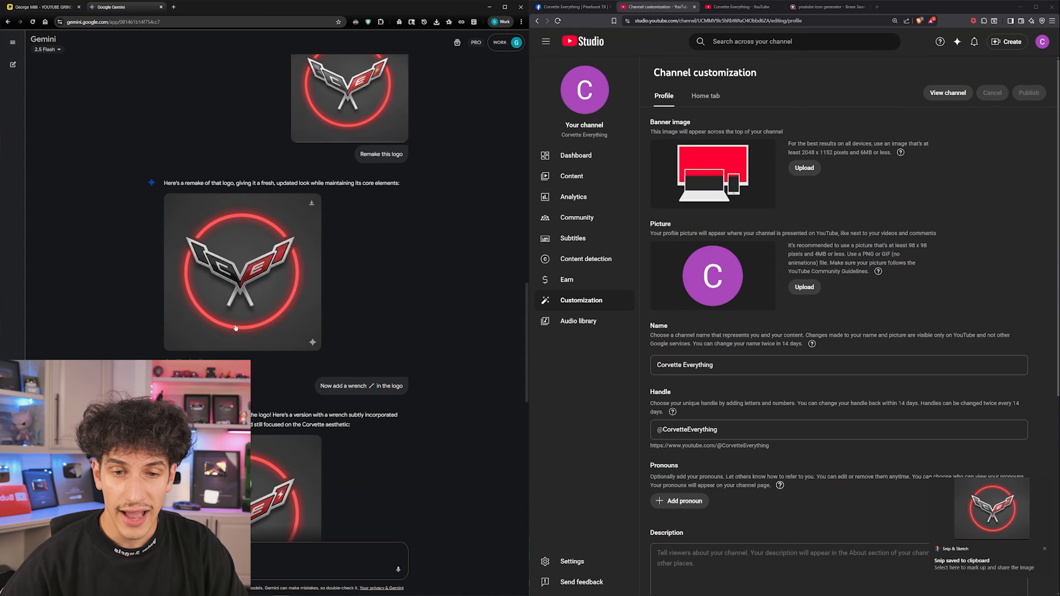
Paste the snipped circular logo into the Gemini prompt
scroll(407, 216, up, 2)
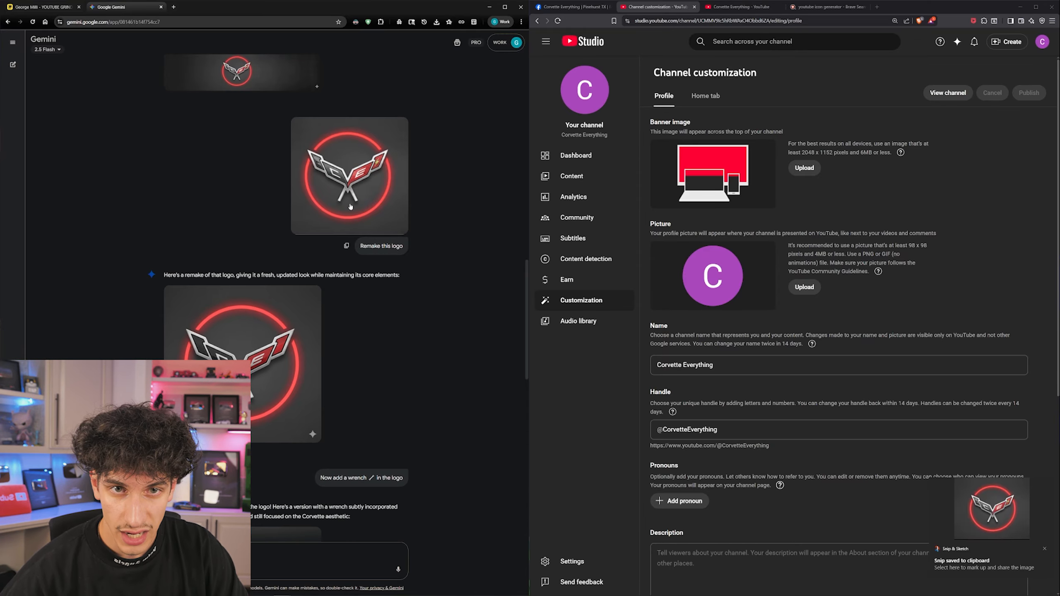
click(350, 206)
click(475, 296)
key(ctrl+v)
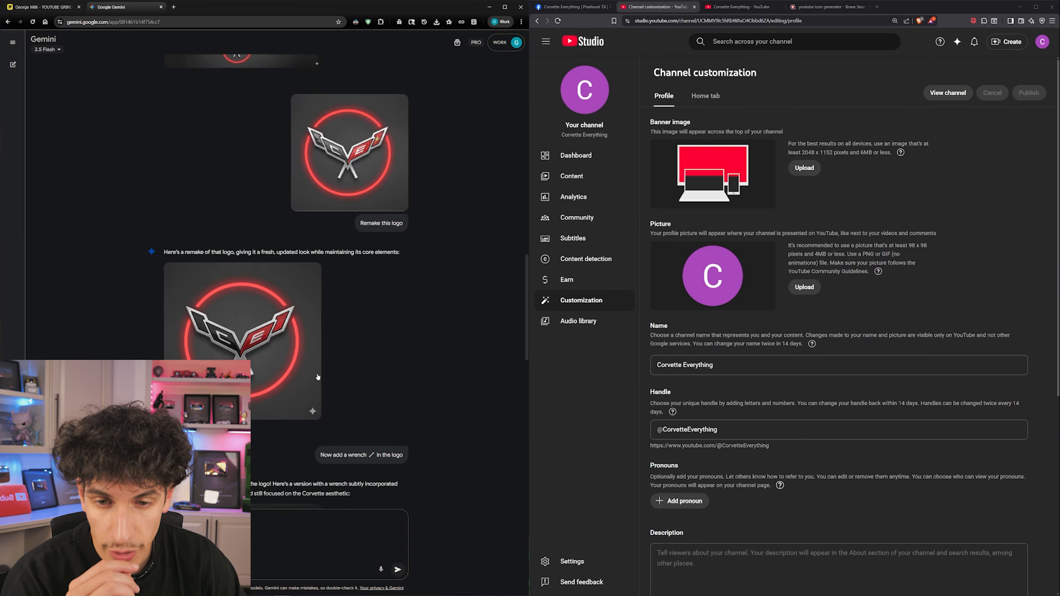
Examine the remade emblem at full size and the follow-up versions with the added wrench and gear
click(248, 332)
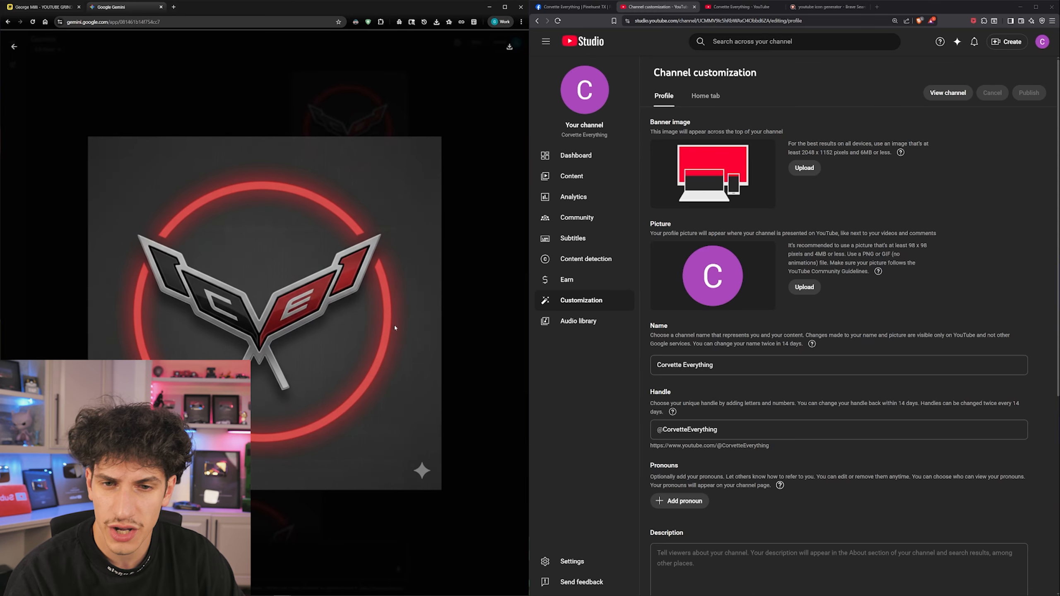
key(Escape)
scroll(298, 371, down, 3)
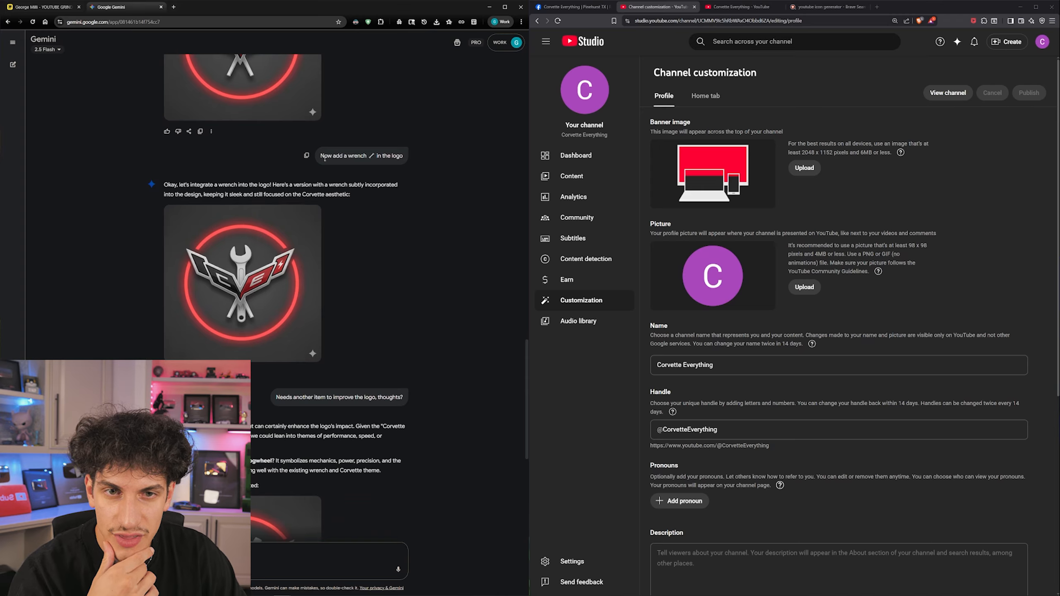
scroll(333, 388, down, 5)
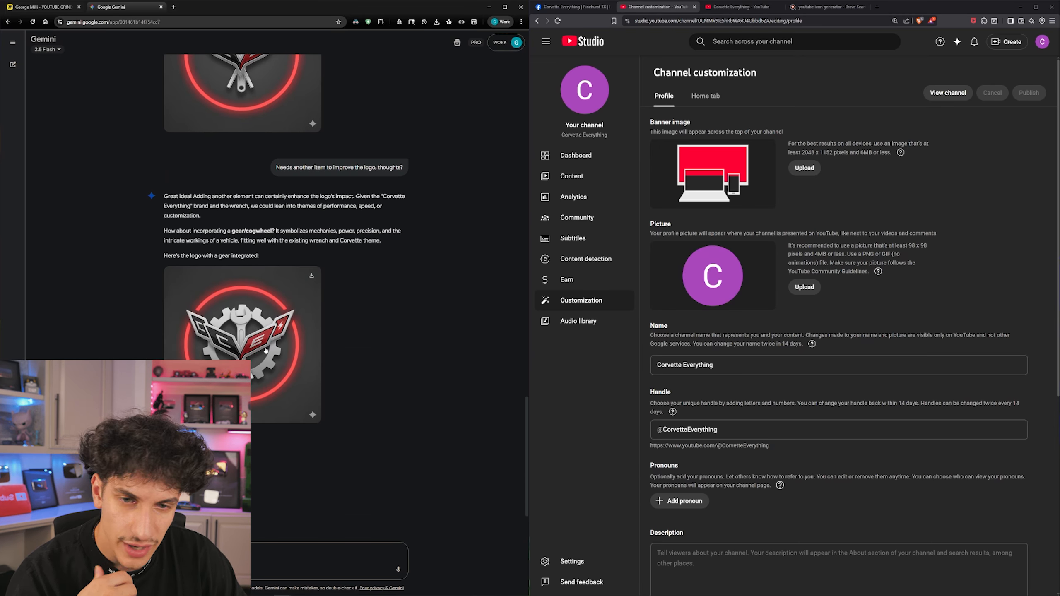
Open the gear-and-wrench logo at full size and save it as a JPEG image
click(258, 333)
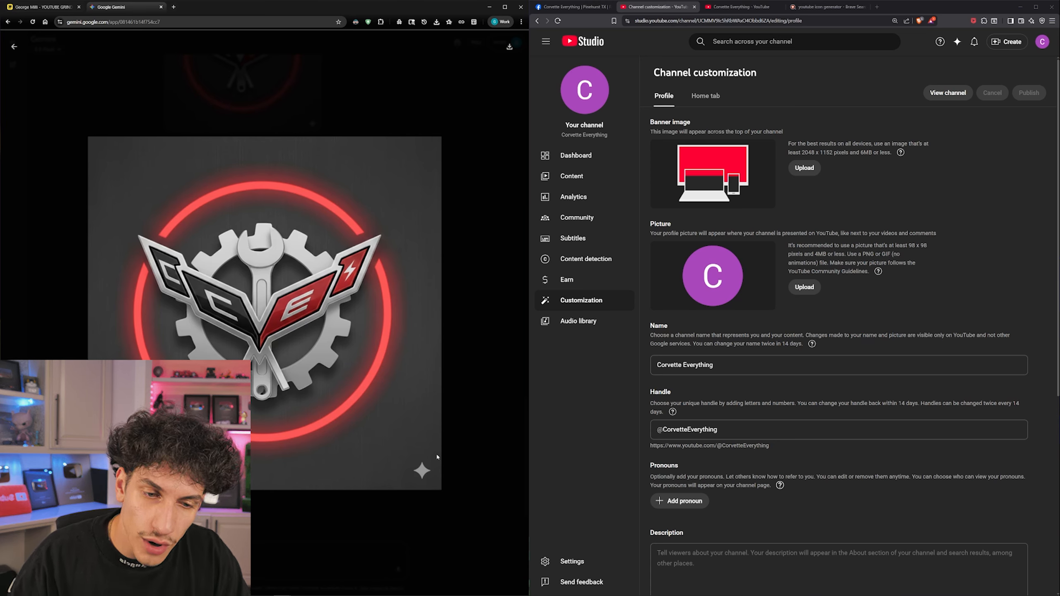
right_click(352, 360)
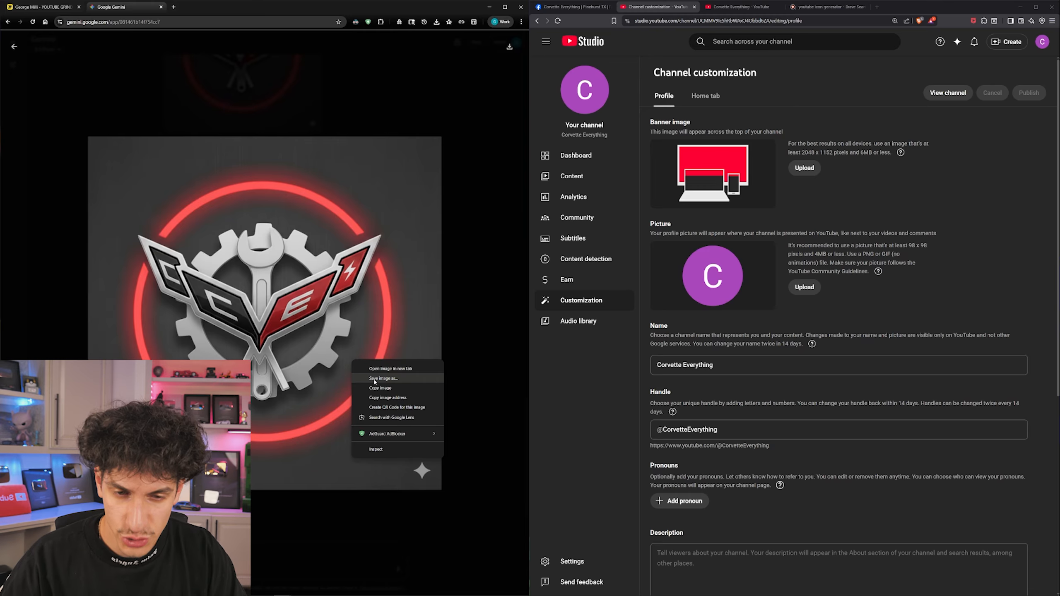
click(375, 382)
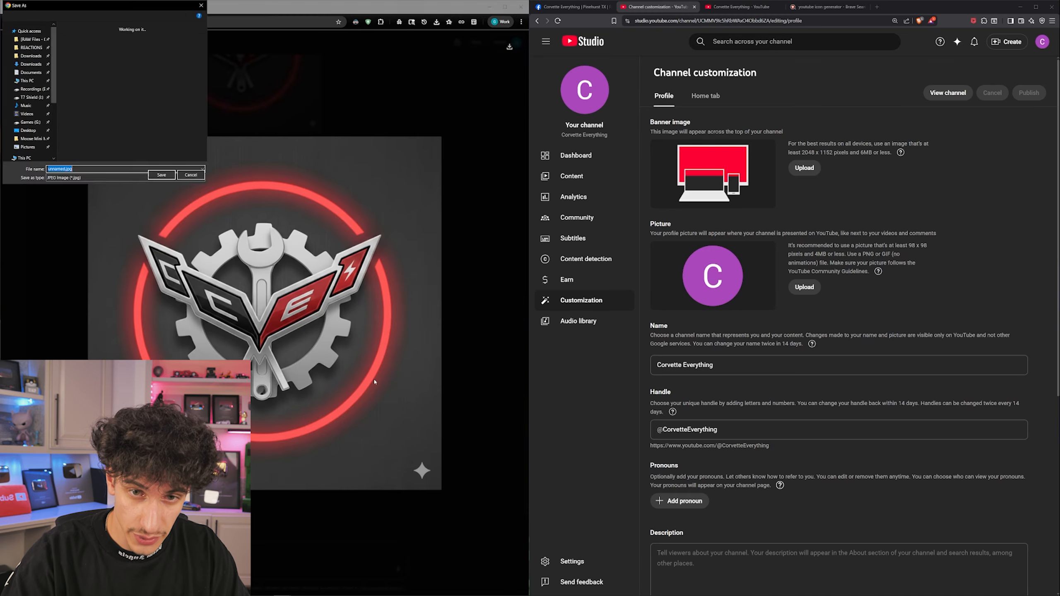
double_click(527, 314)
click(545, 302)
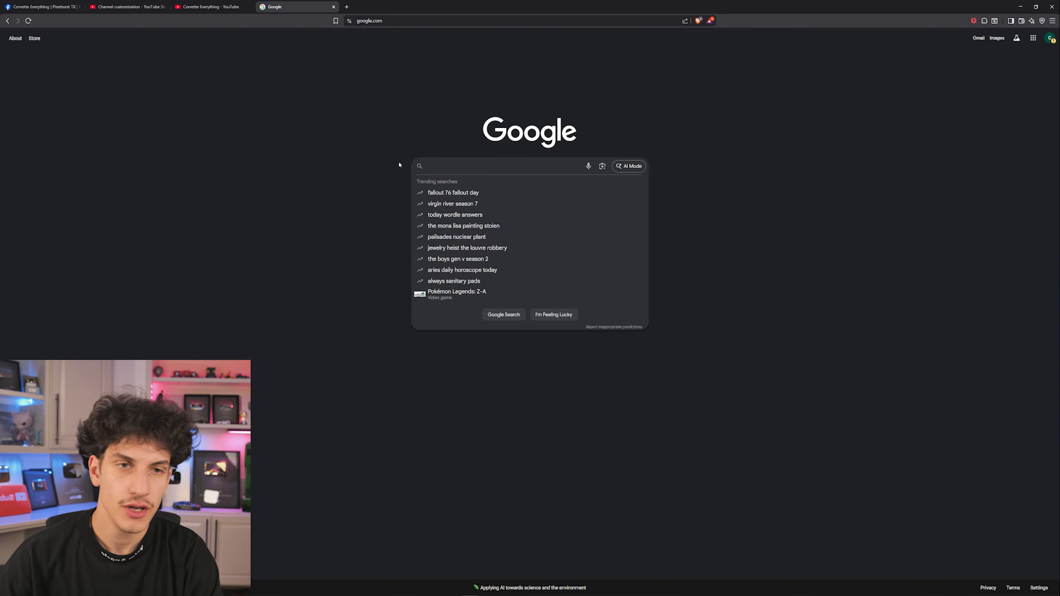
Search Google for "youtube icon generator adobe" and open the Adobe Express Free Logo Maker for YouTube page
text(youtube )
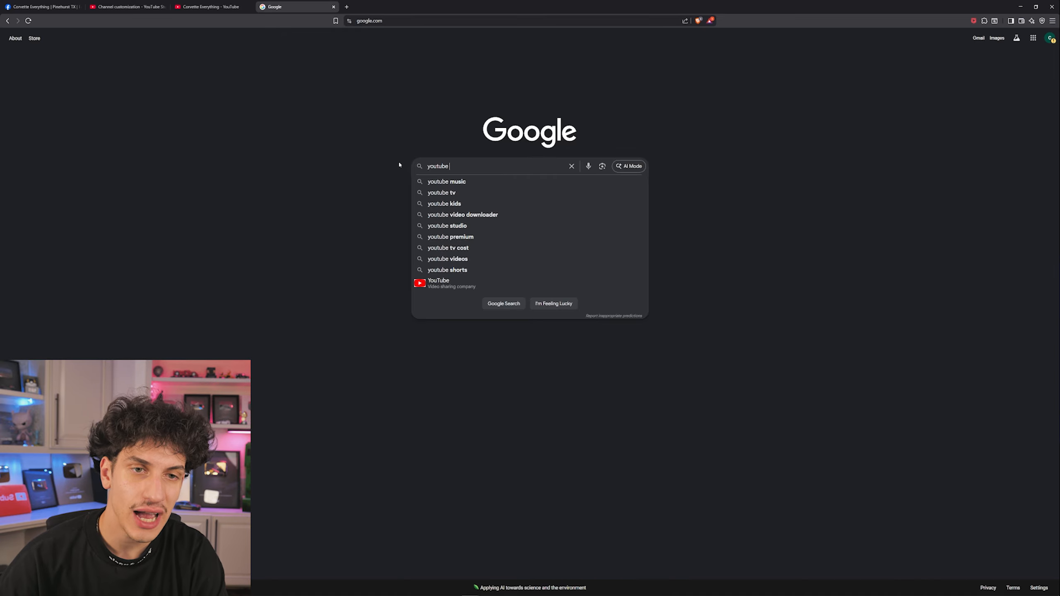
text(icon generator)
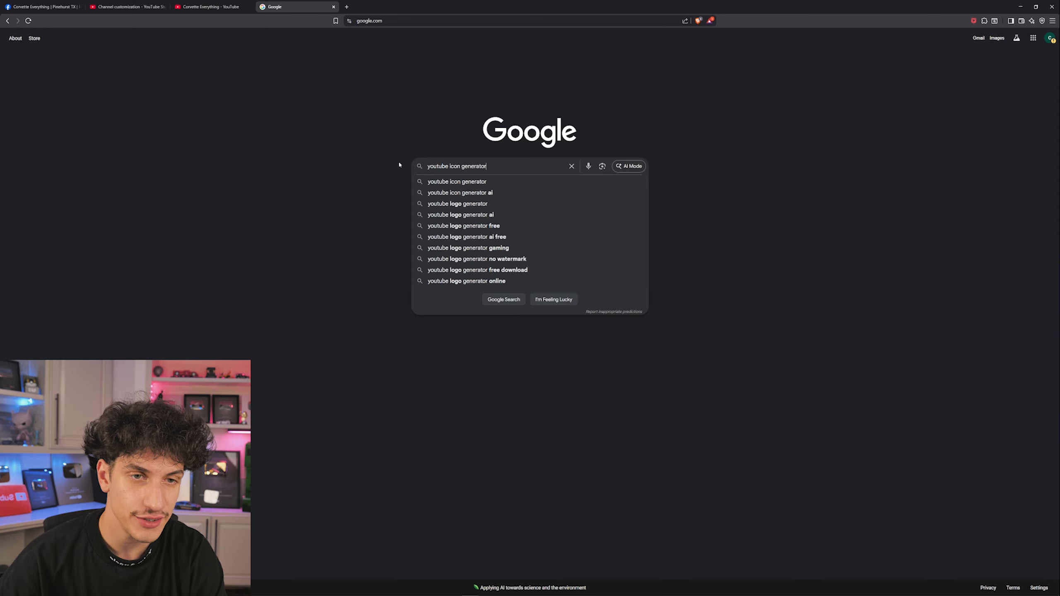
text( aiobe)
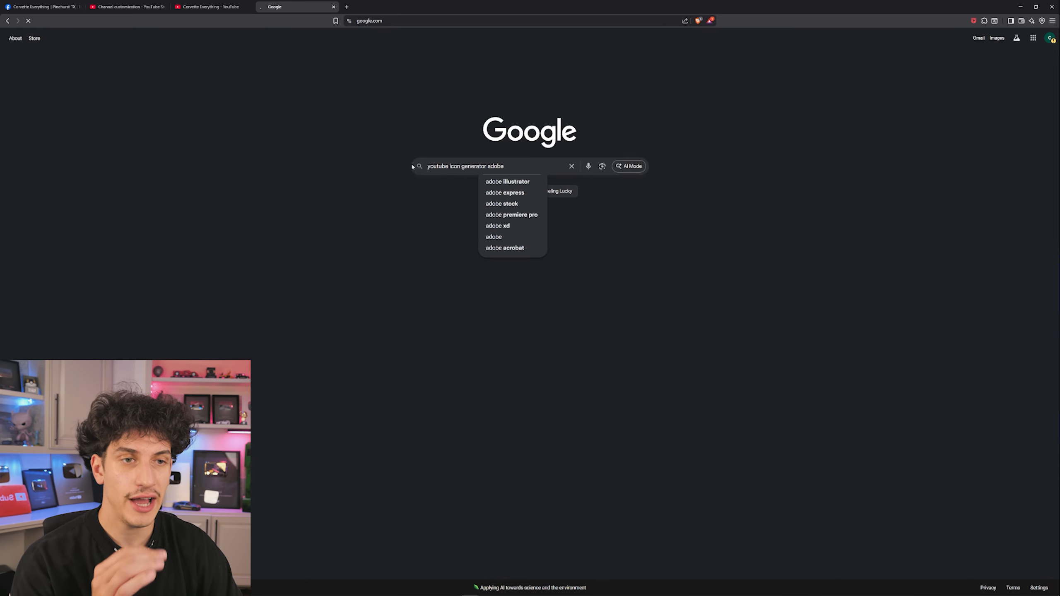
key(Return)
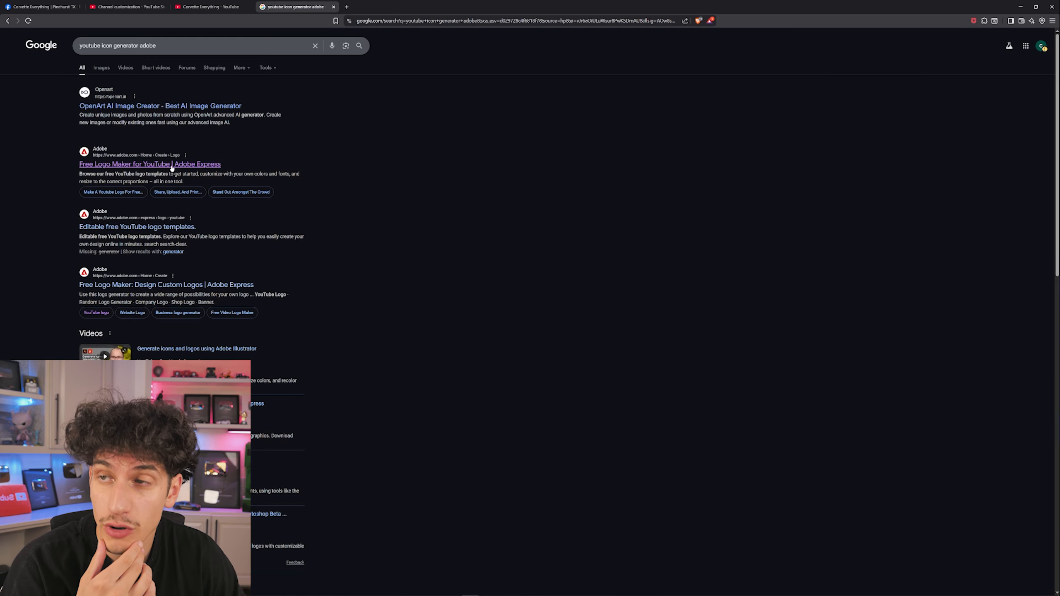
mouse_move(44, 169)
mouse_down()
mouse_move(103, 166)
mouse_move(64, 170)
mouse_up()
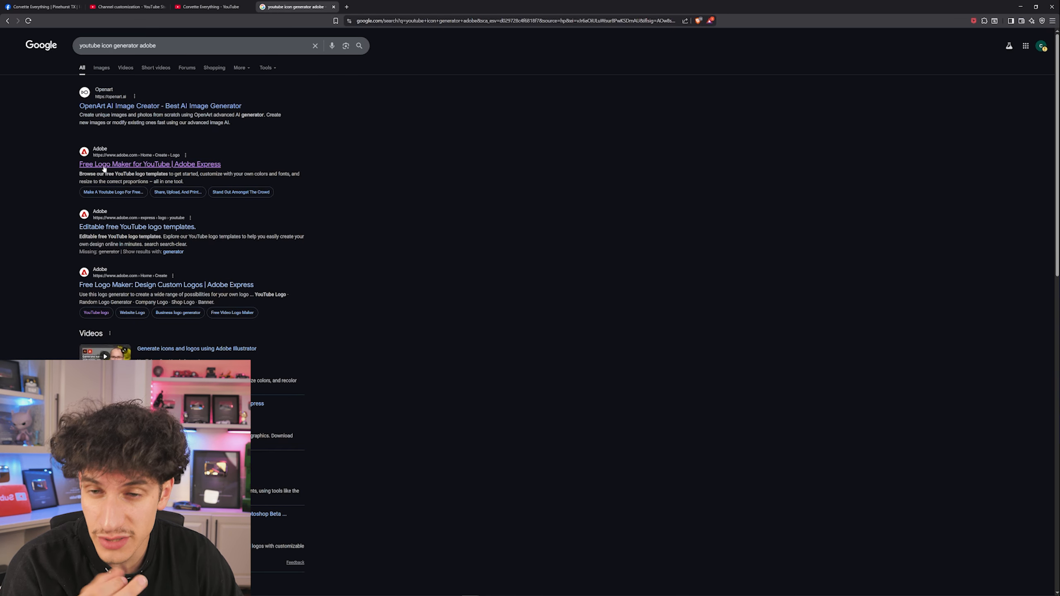
click(139, 168)
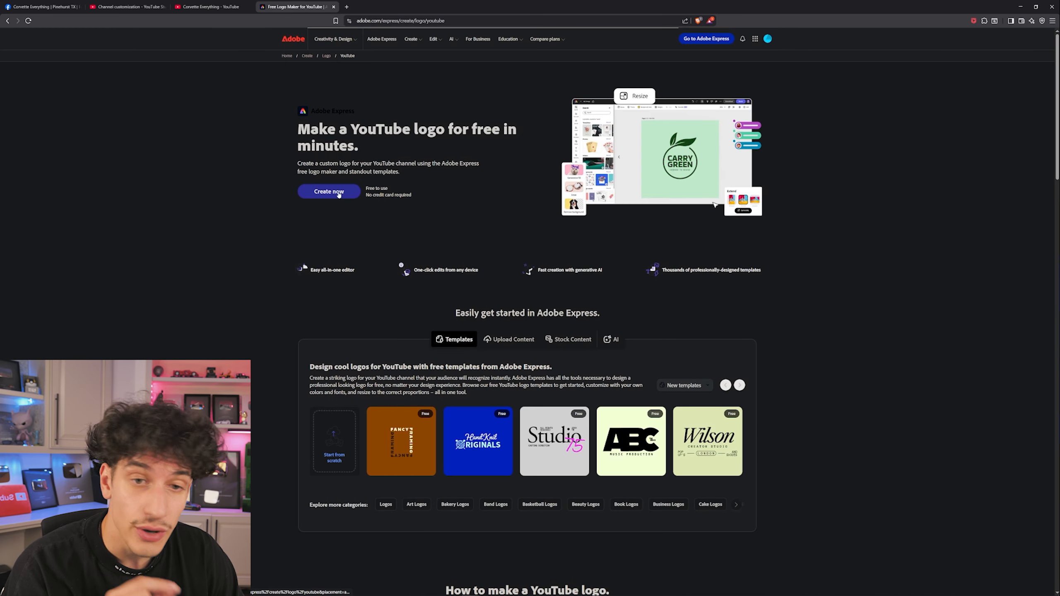
Create a new blank YouTube logo design in Adobe Express and dismiss the site's notification request
click(341, 193)
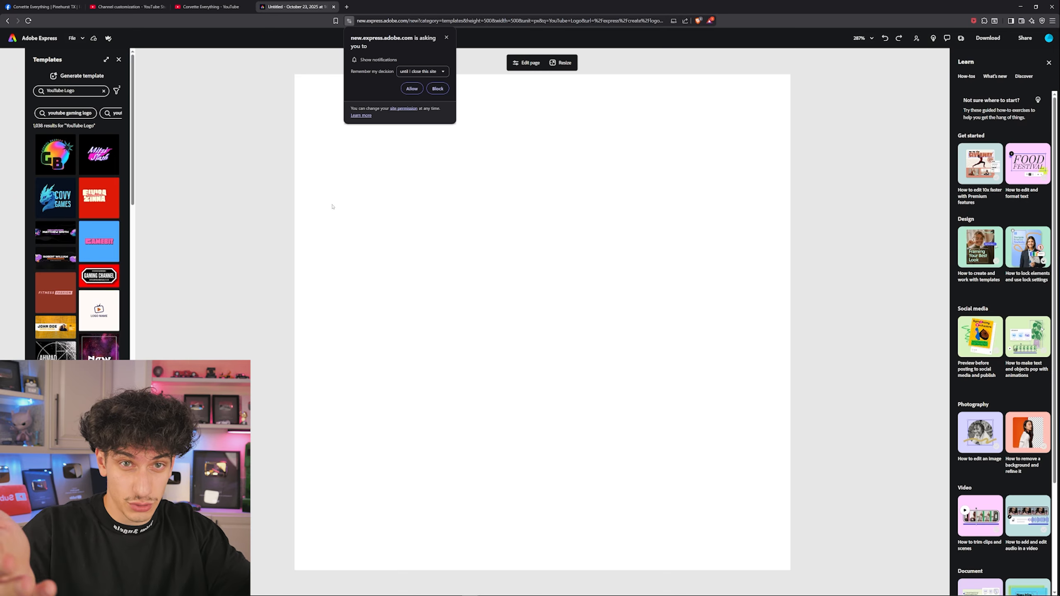
click(446, 37)
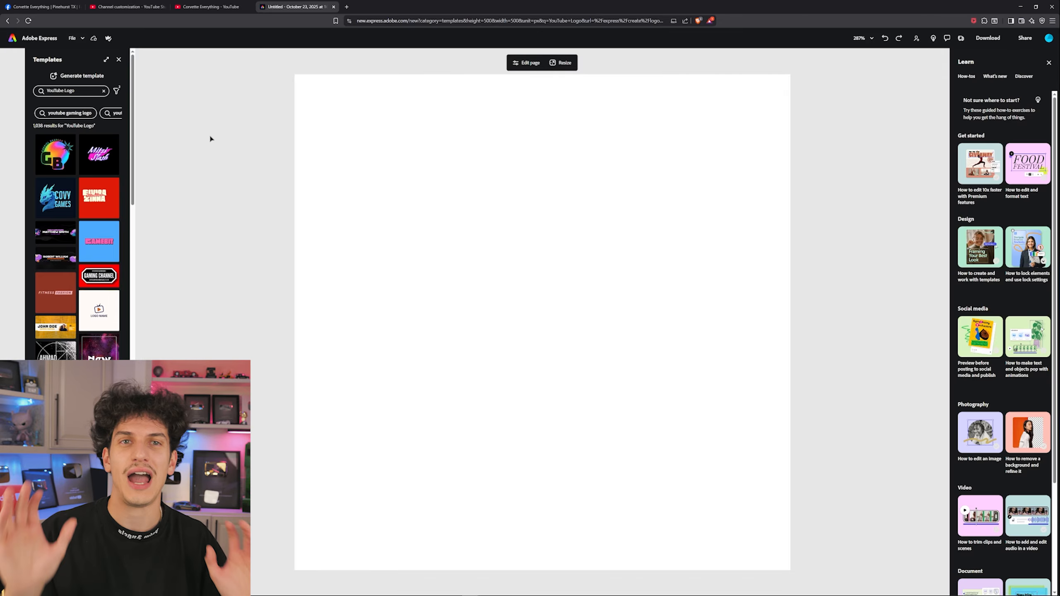
click(72, 39)
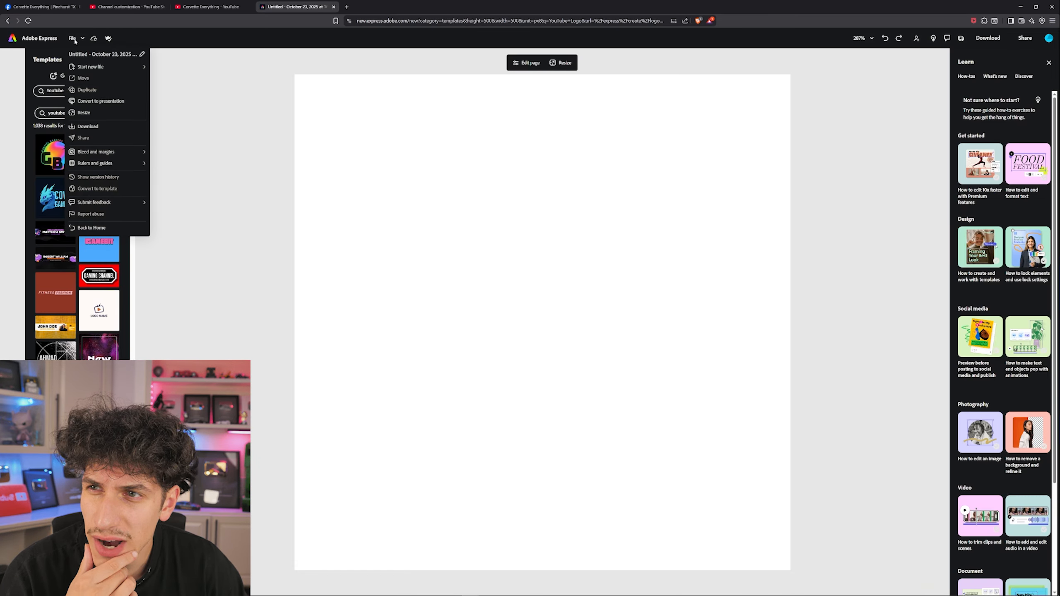
click(72, 39)
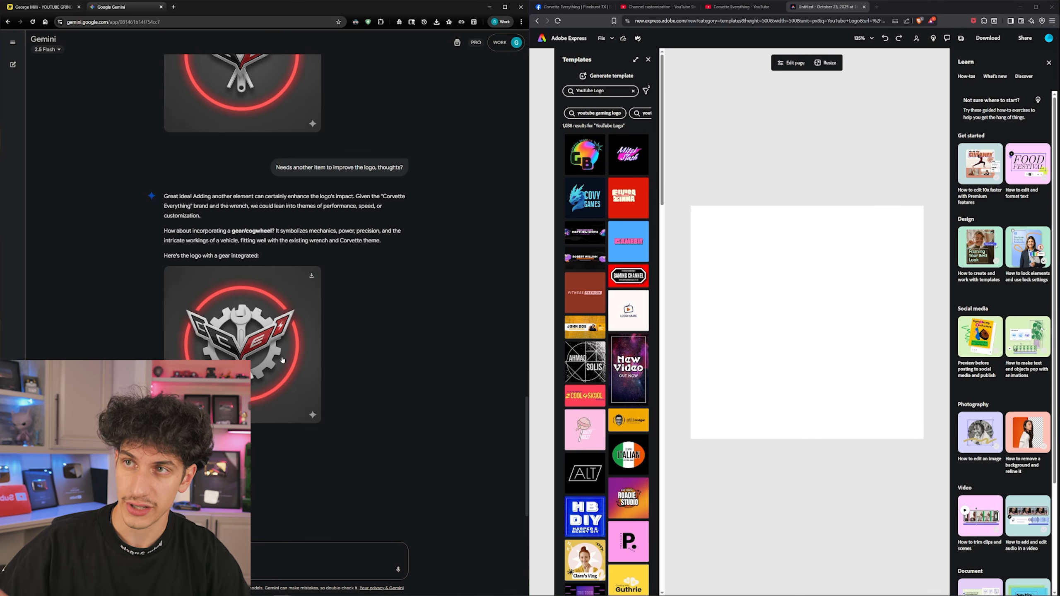
Copy the full-size gear-and-wrench logo from Gemini and paste it onto the blank YouTube logo page in Adobe Express
click(282, 361)
right_click(239, 327)
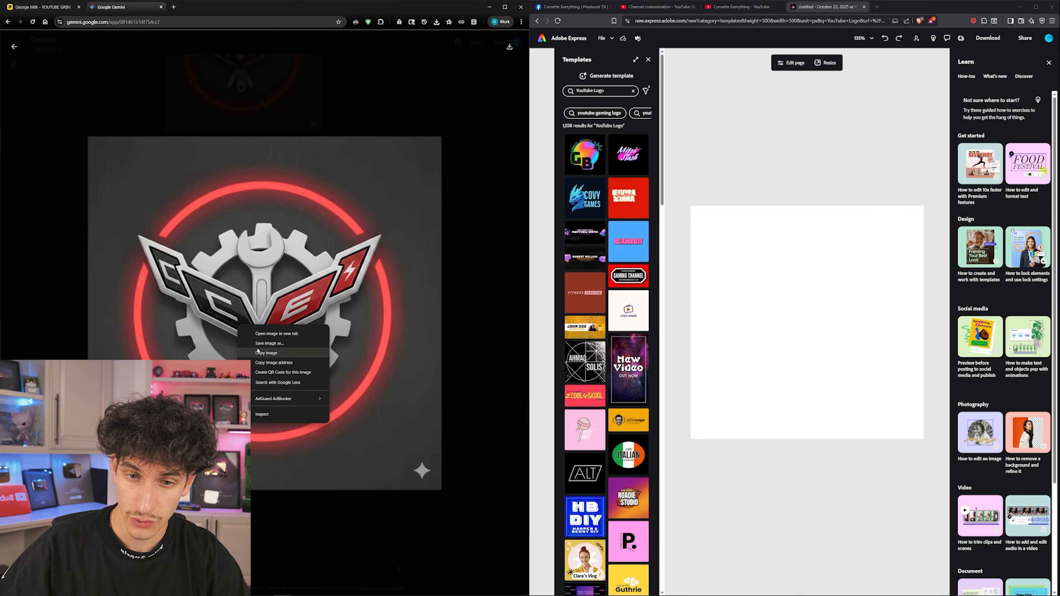
click(258, 352)
click(791, 63)
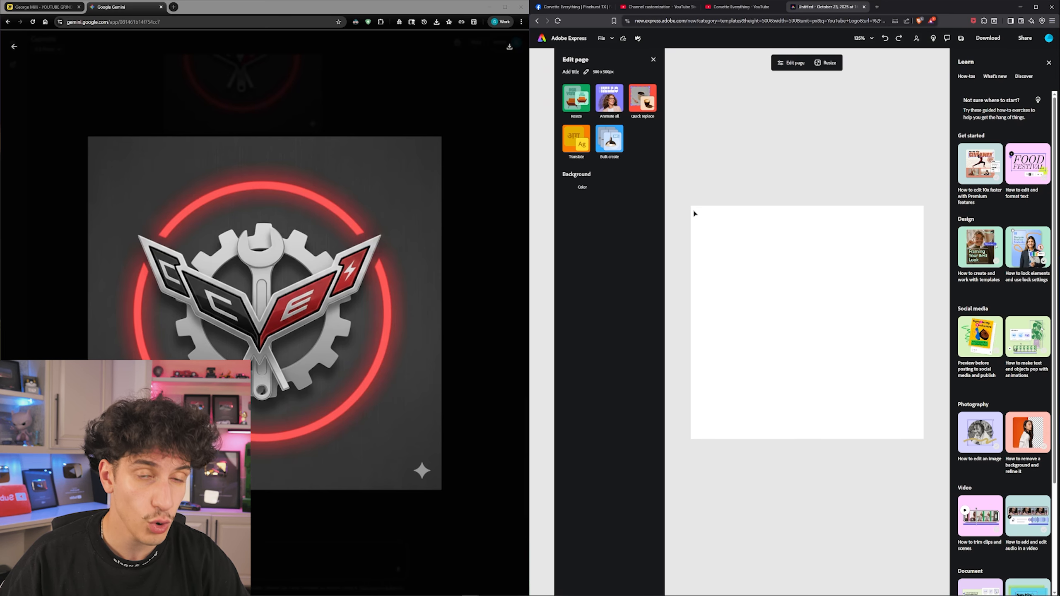
key(ctrl+v)
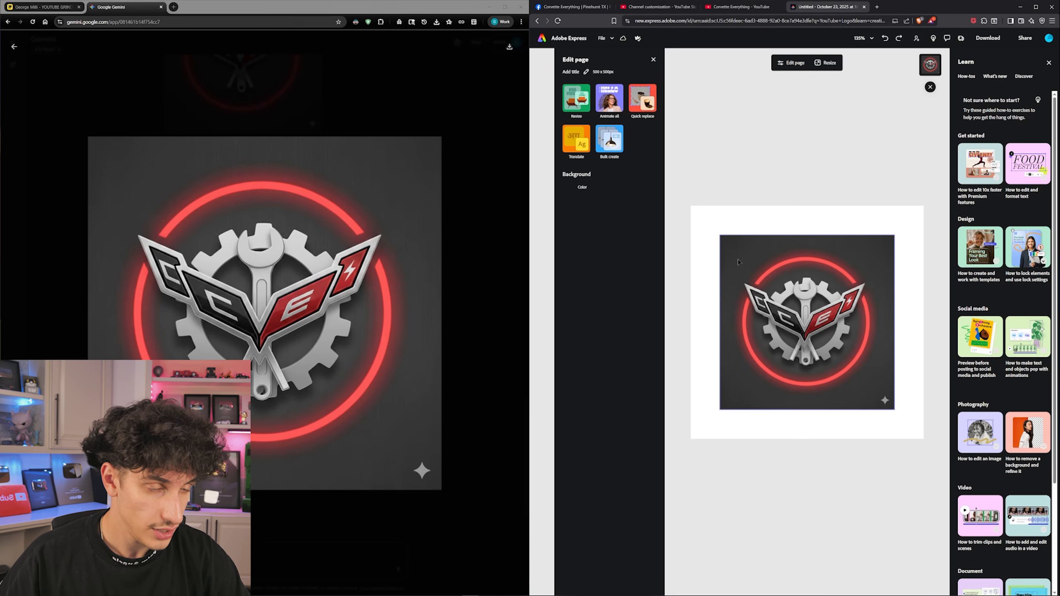
click(724, 348)
Maximise the Adobe Express window and enlarge the pasted logo image until it fills the whole square page
click(1035, 6)
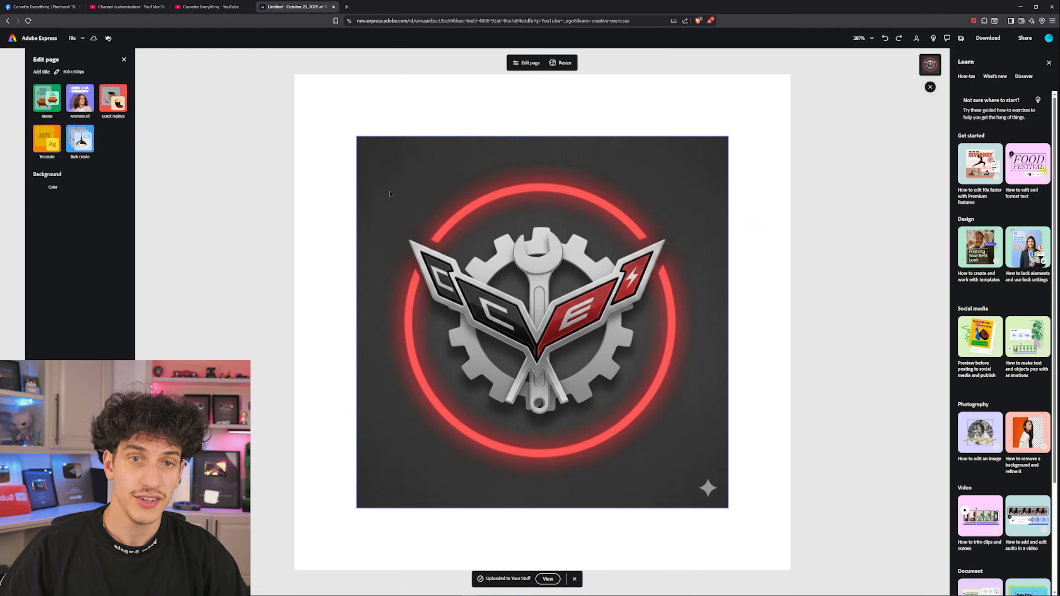
click(472, 276)
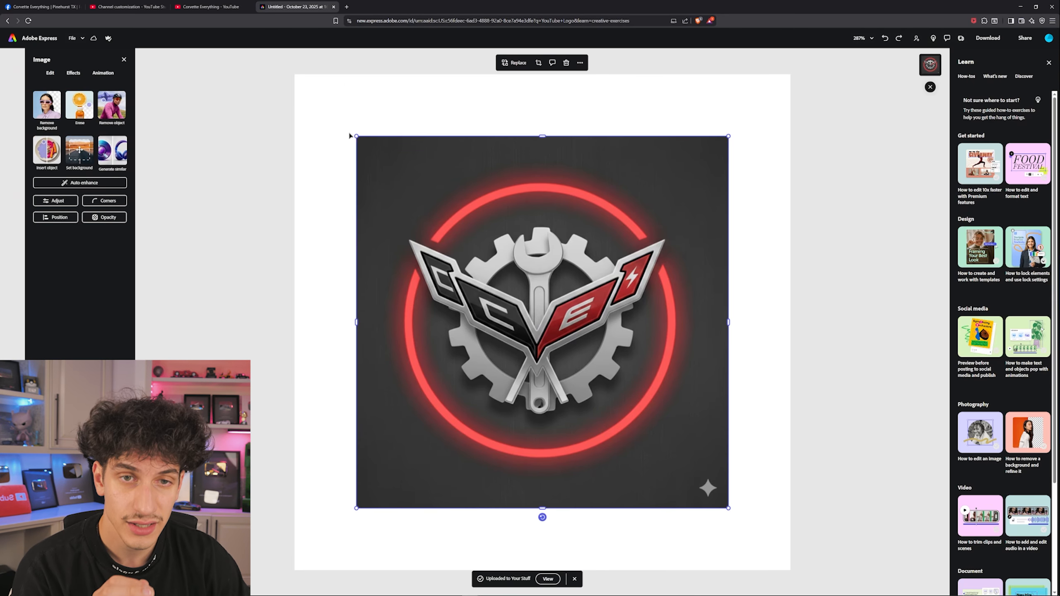
drag(356, 137, 294, 73)
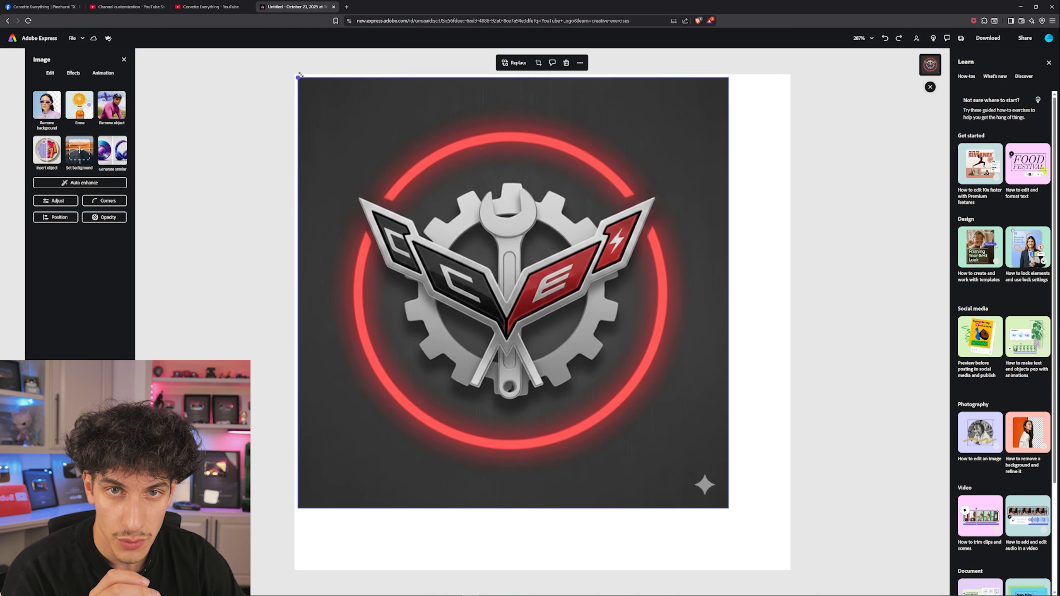
drag(729, 508, 789, 568)
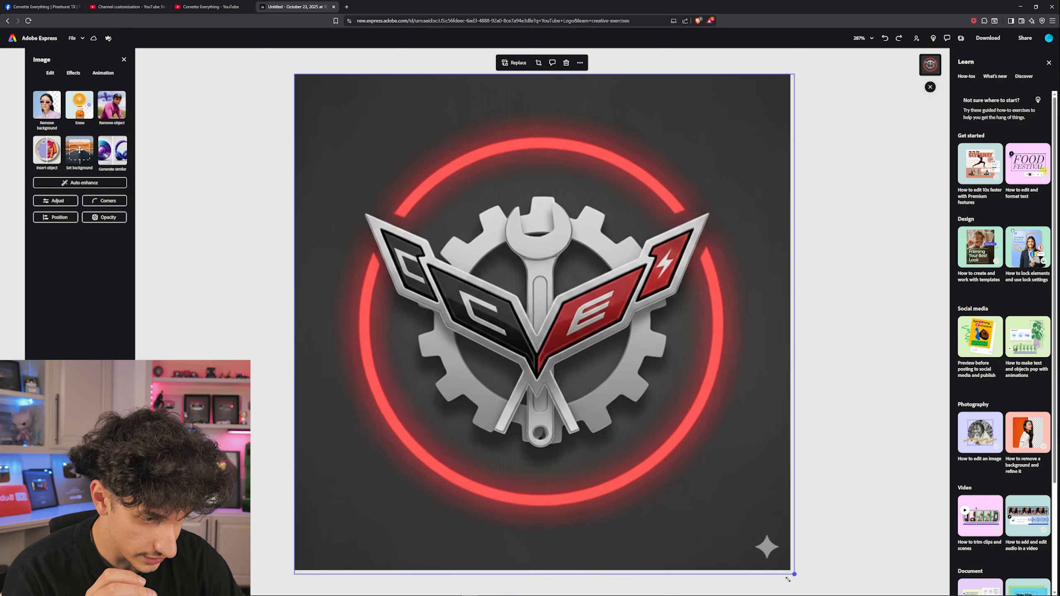
click(840, 503)
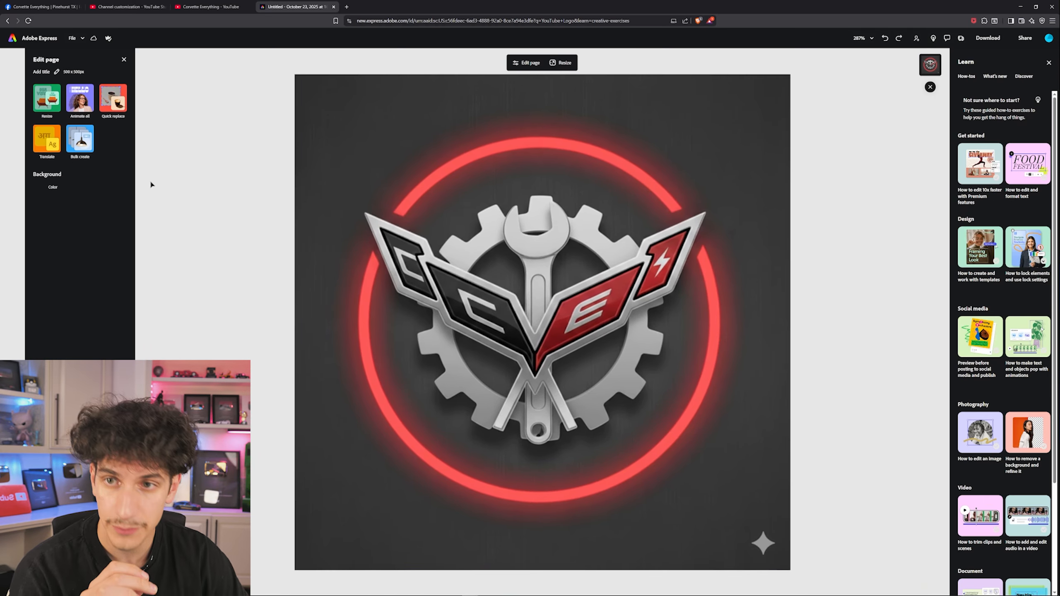
Erase the sparkle watermark from the logo's lower-right corner with Remove object and download the design as a 500 x 500 px PNG
click(341, 106)
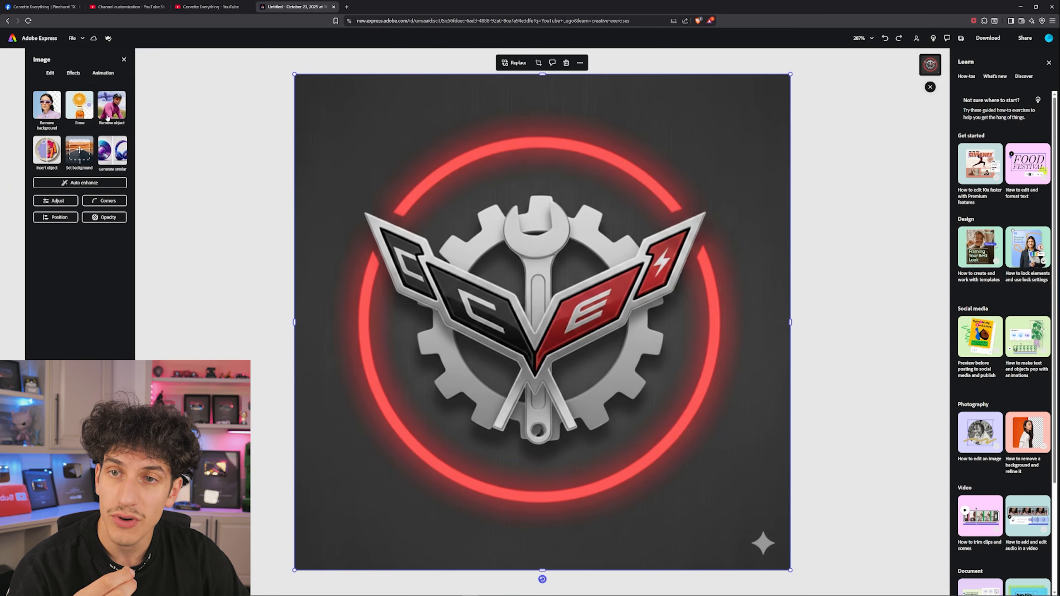
click(109, 113)
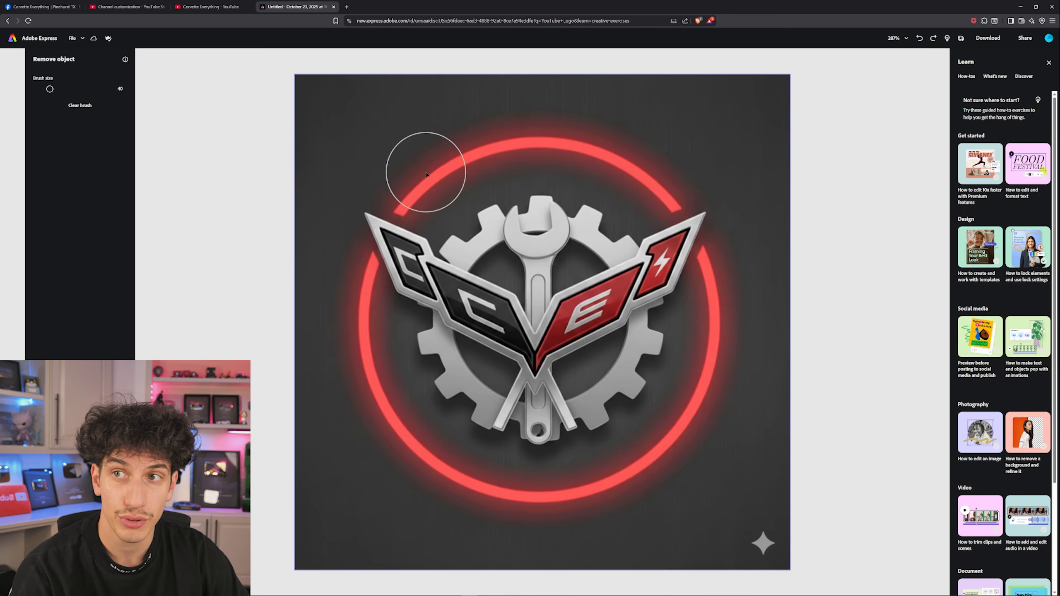
click(759, 544)
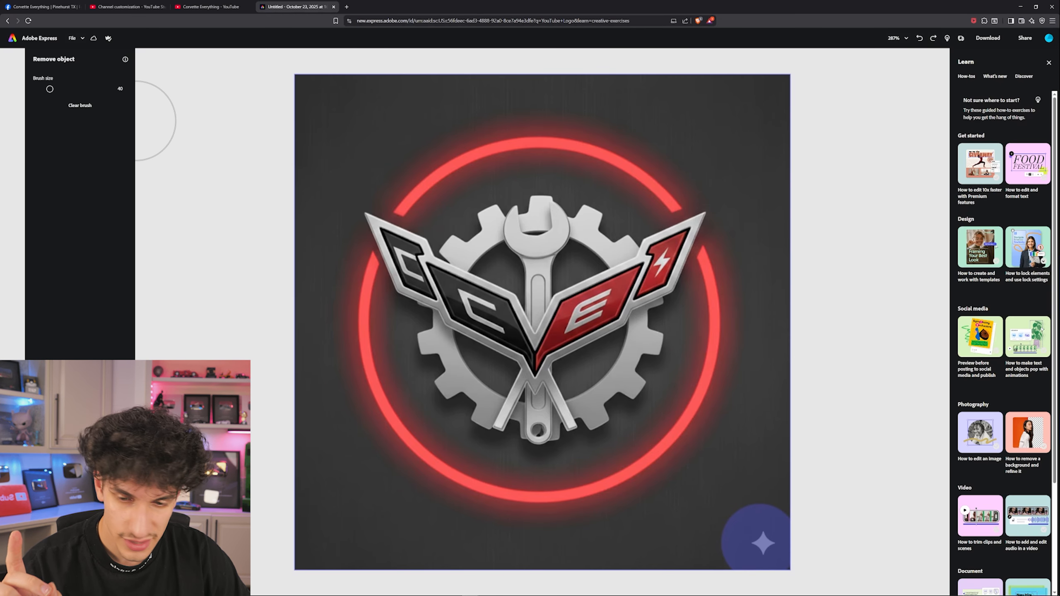
click(102, 580)
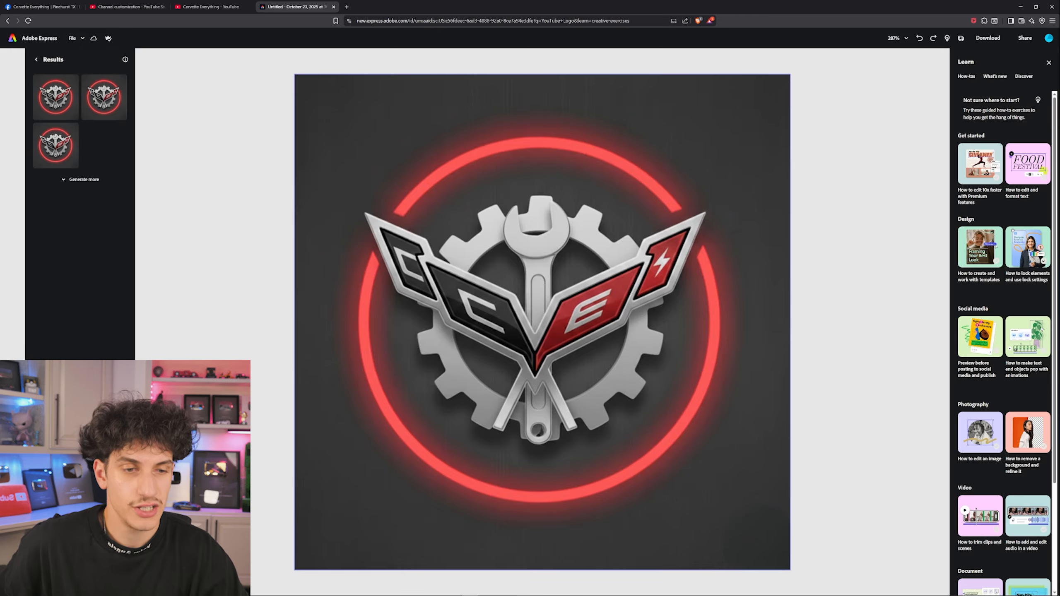
click(34, 60)
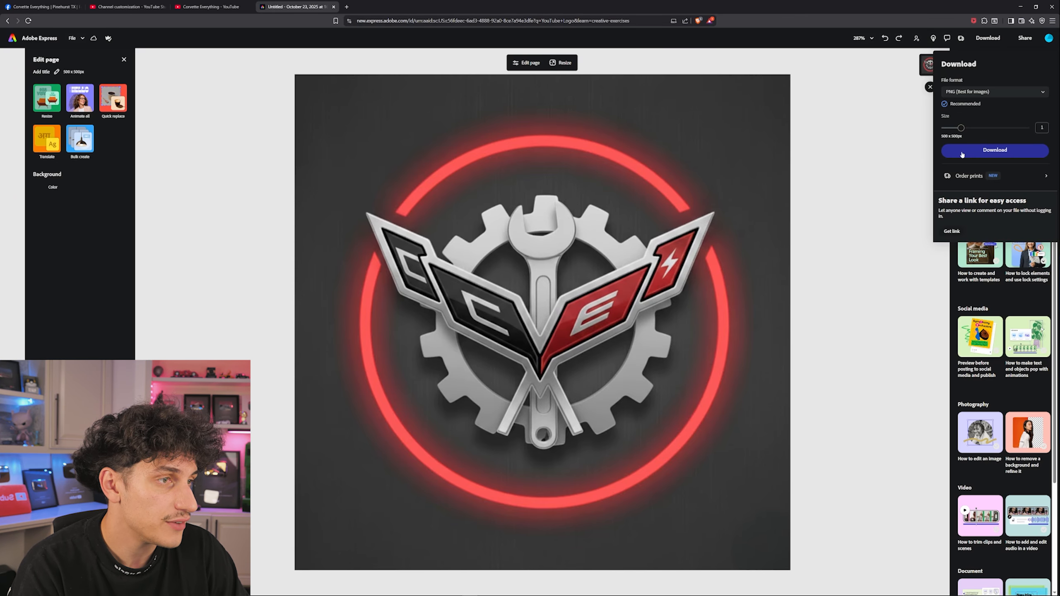
click(977, 152)
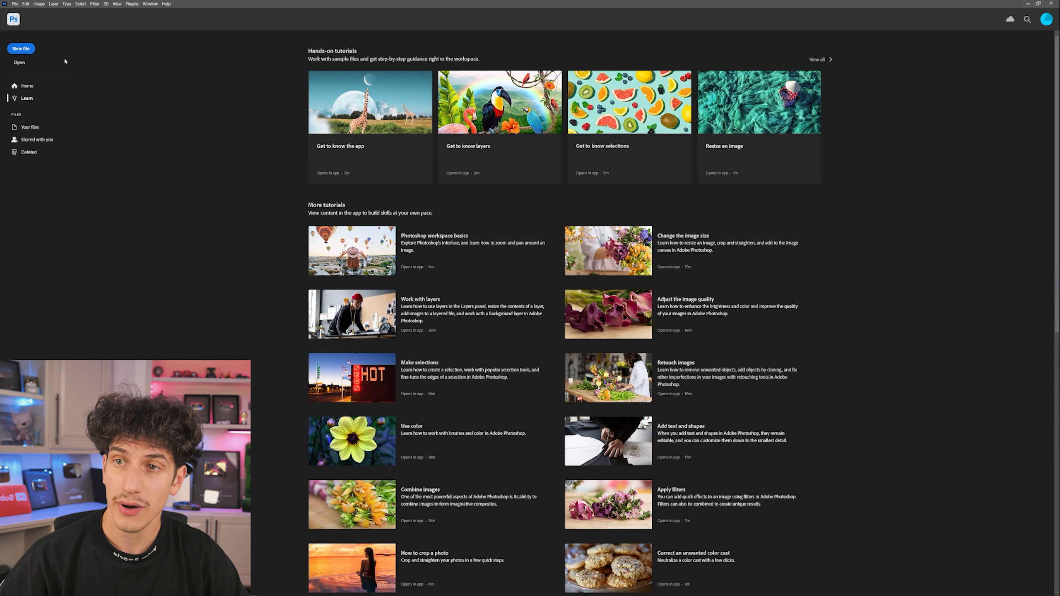
In Photoshop, create a new document 500 pixels wide and 500 pixels high at a resolution of 300 pixels/inch
click(22, 51)
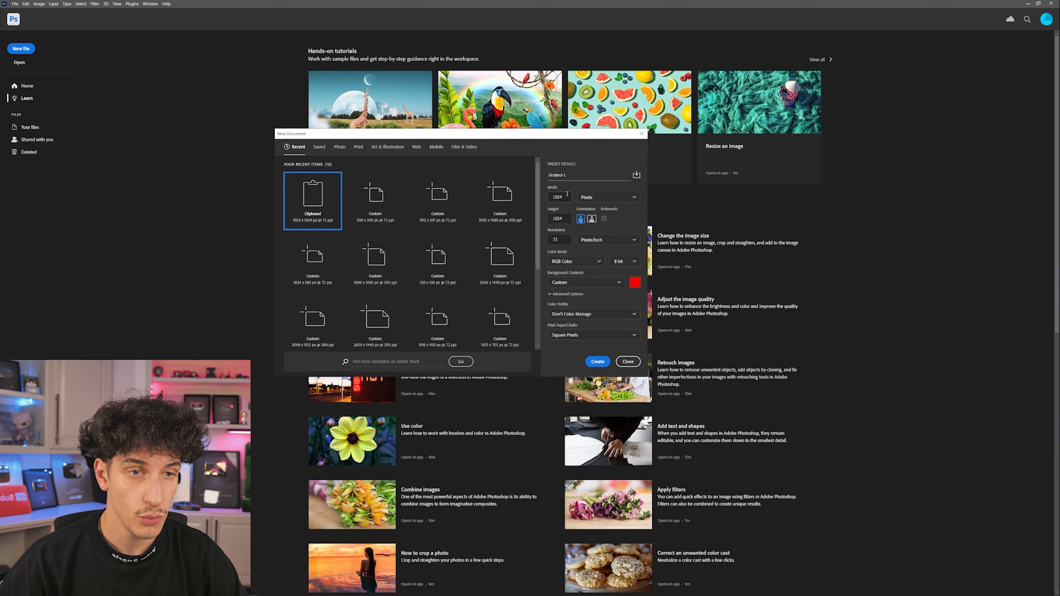
double_click(565, 197)
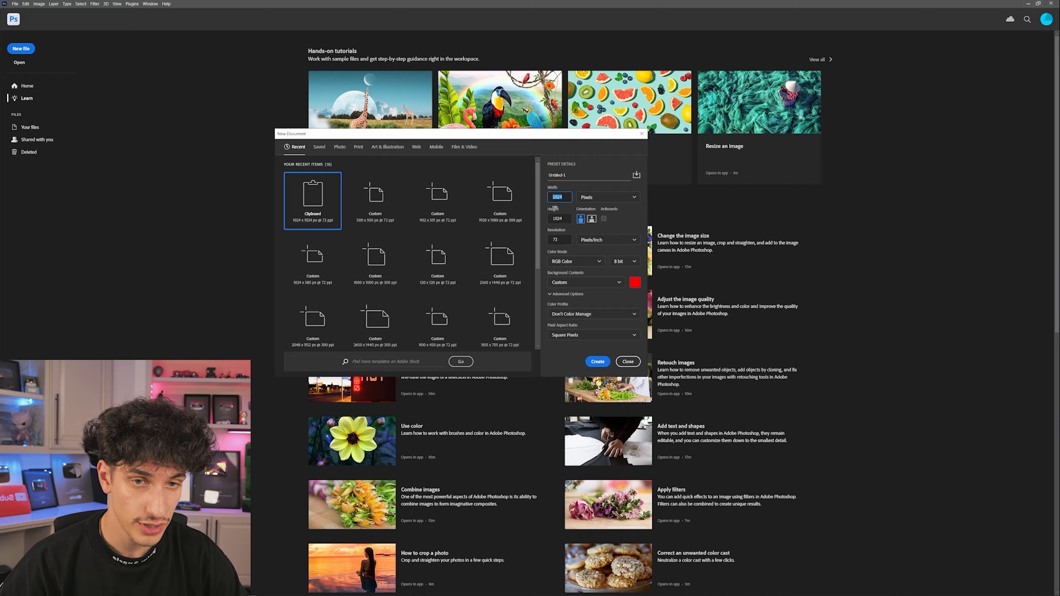
key(Tab)
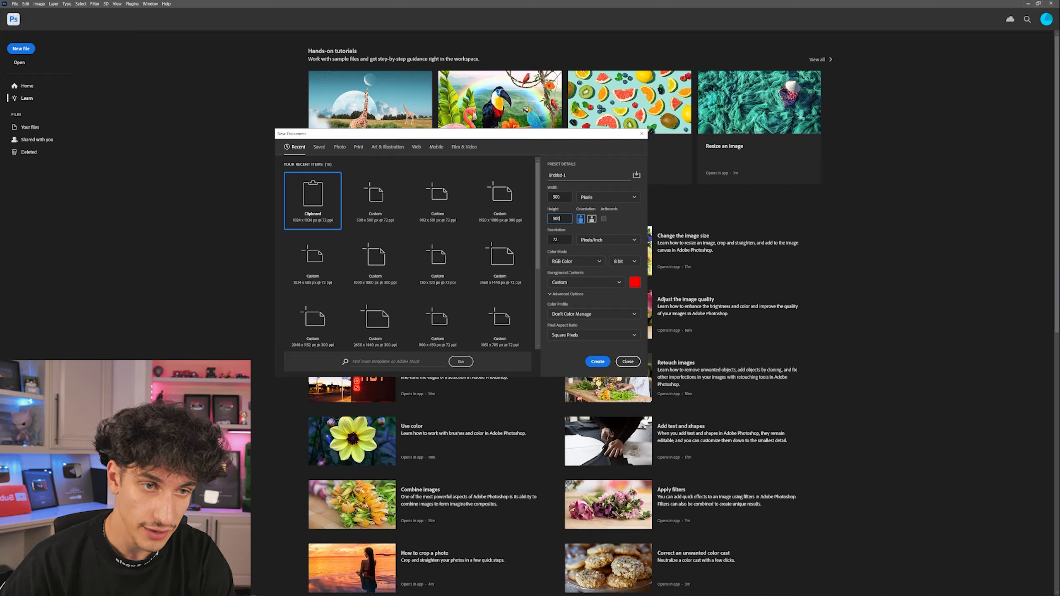
text(500)
key(Tab)
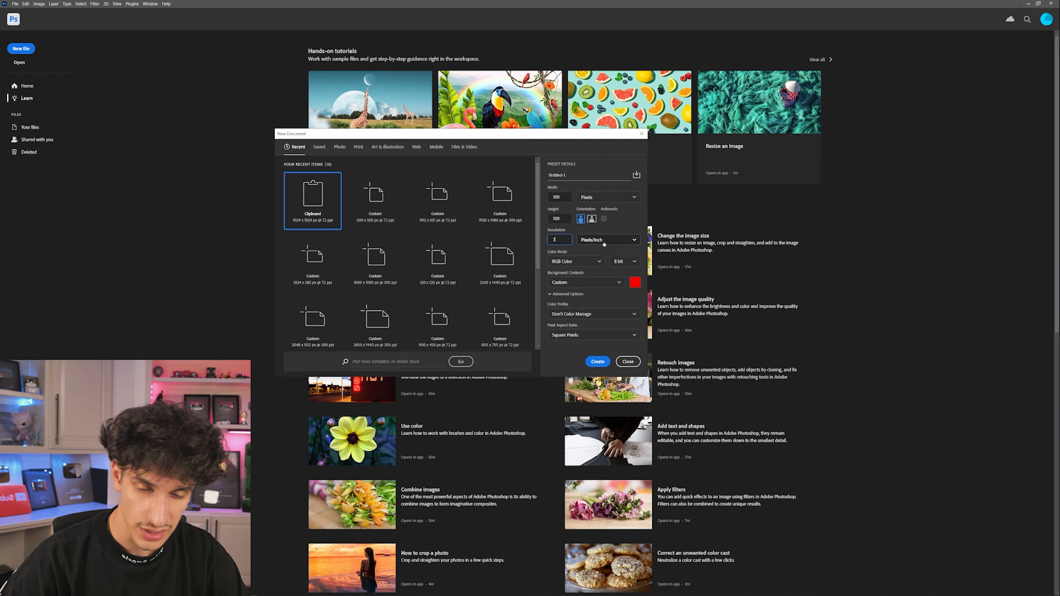
text(300)
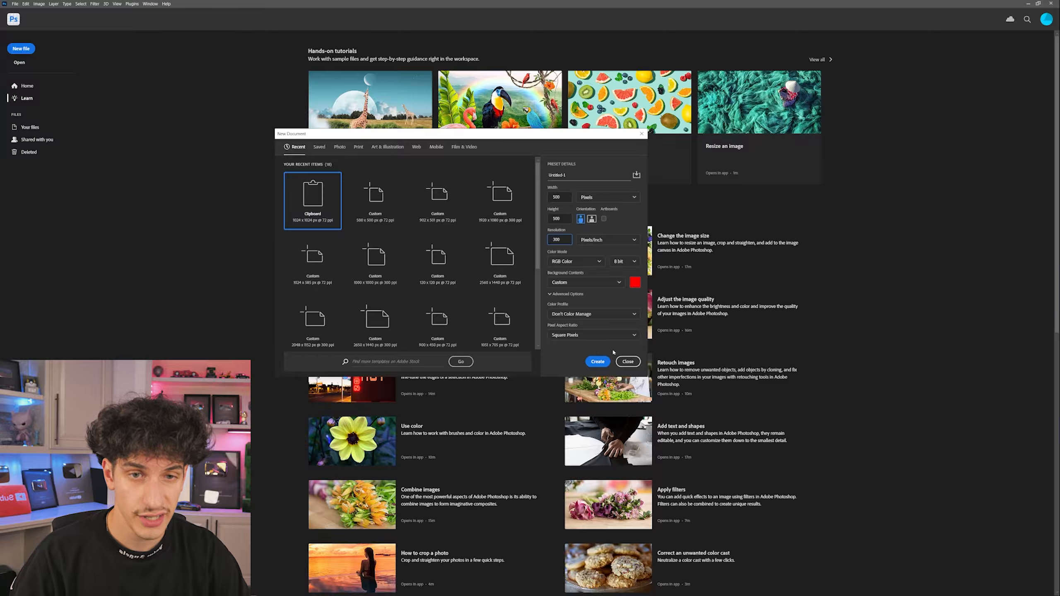
click(597, 362)
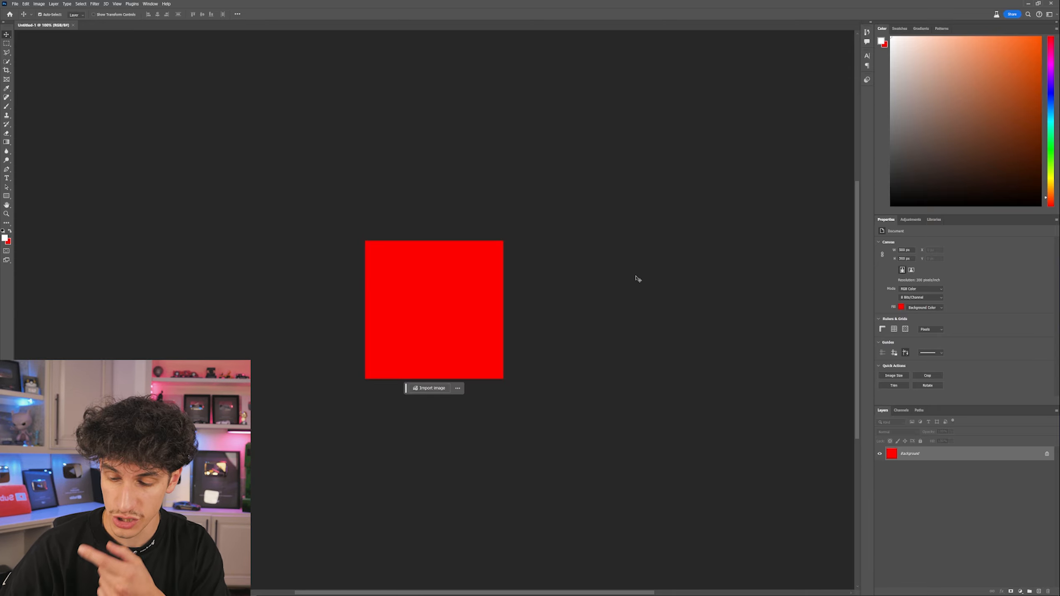
Paste the copied gear-and-wrench logo into the new document as its own layer
key(ctrl+v)
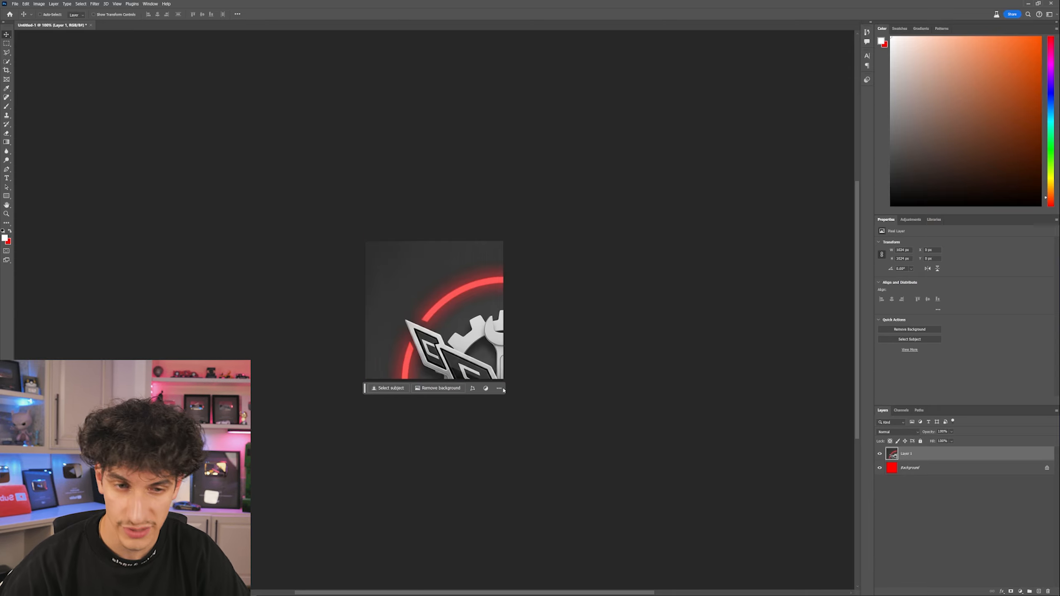
scroll(682, 407, up, 3)
key(ctrl)
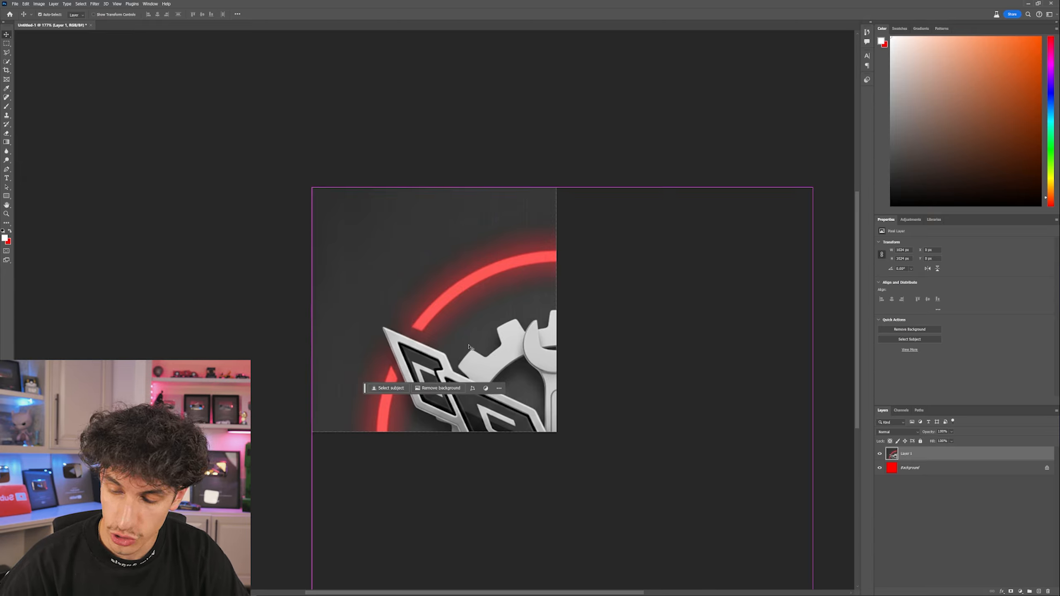
key(ctrl+t)
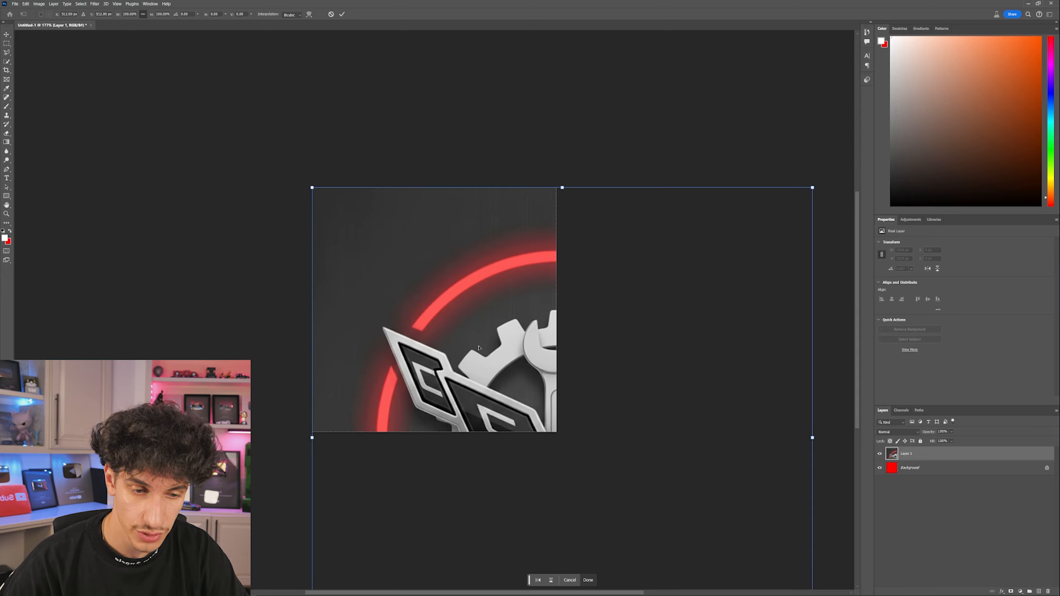
key(Escape)
Scale the pasted logo down proportionally with Free Transform so the whole emblem fits the square canvas
click(26, 4)
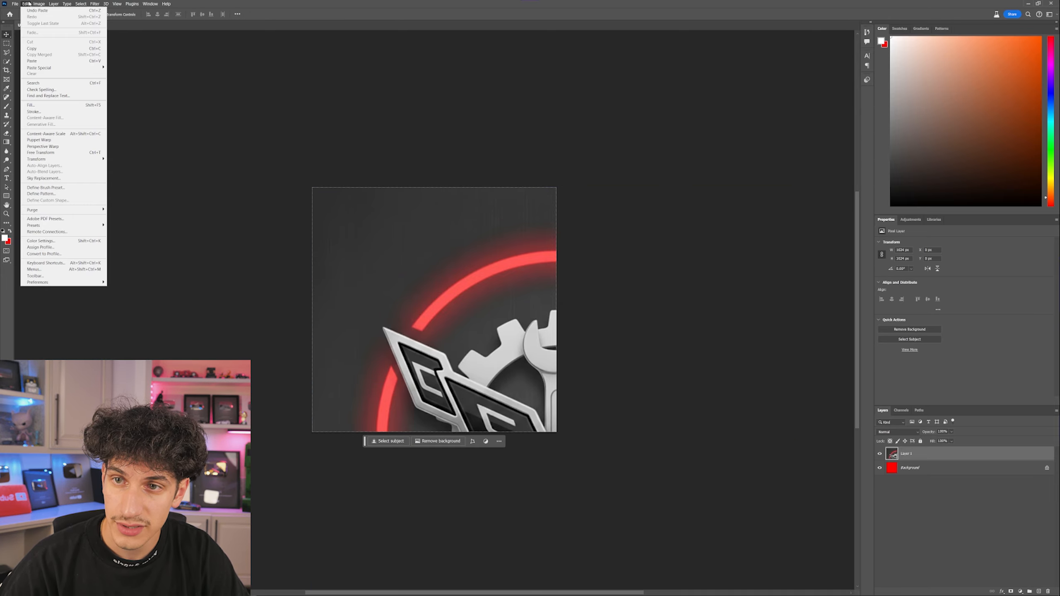
click(56, 155)
scroll(658, 371, down, 2)
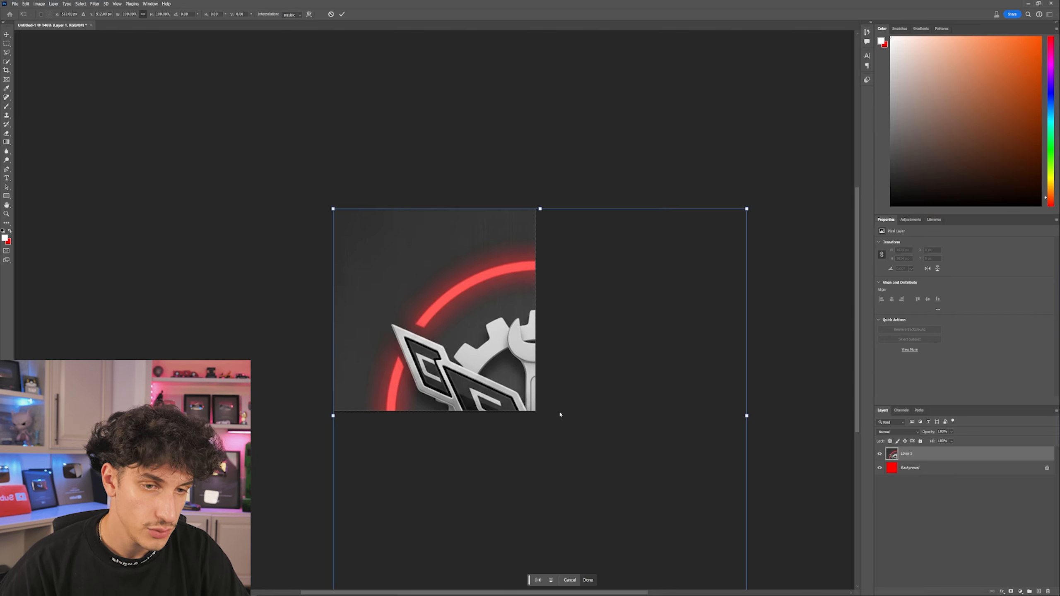
drag(557, 405, 549, 308)
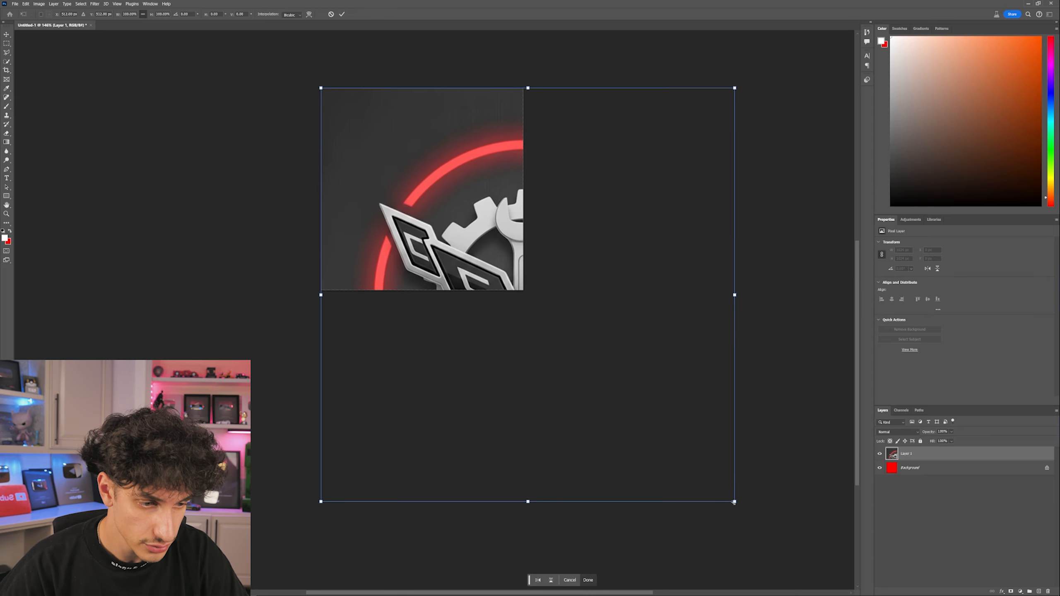
drag(734, 502, 525, 292)
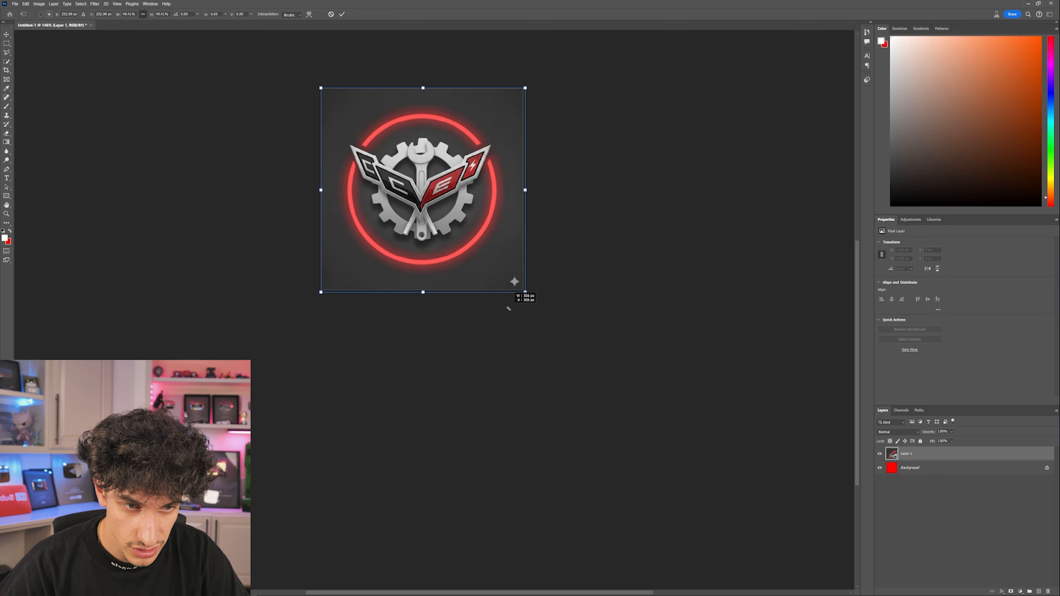
key(Return)
Remove the sparkle watermark in the logo's lower-right corner with the content-aware Spot Healing Brush, using a brush larger than the mark
scroll(509, 308, up, 5)
drag(395, 237, 387, 326)
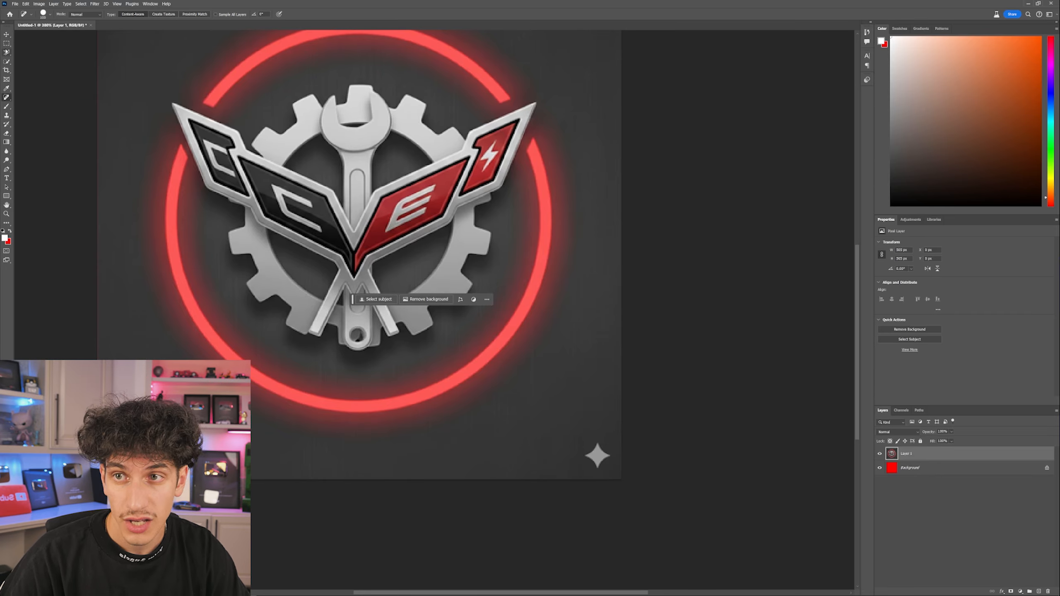
key(m)
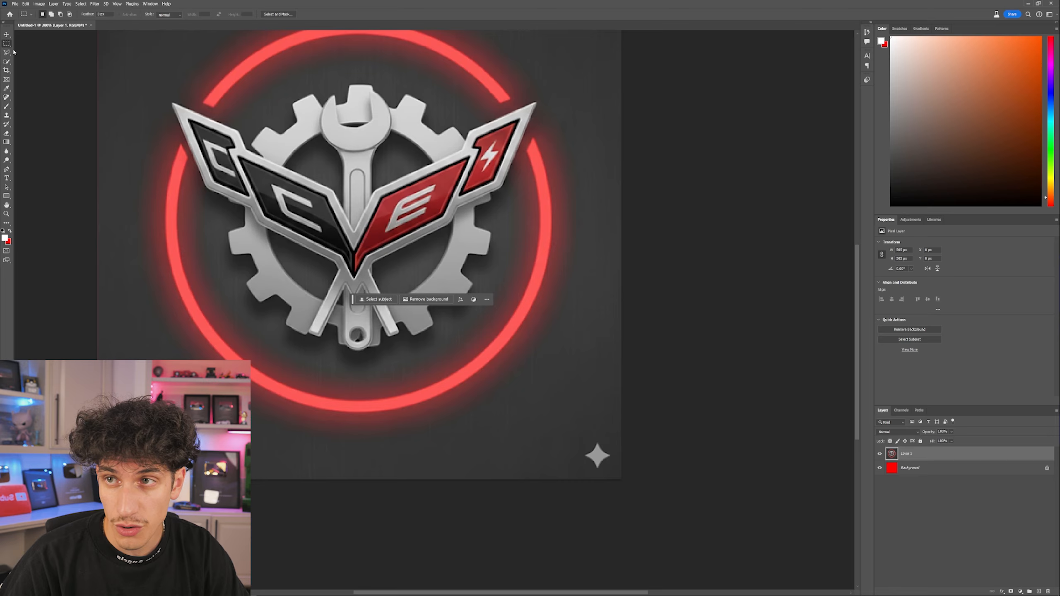
click(6, 98)
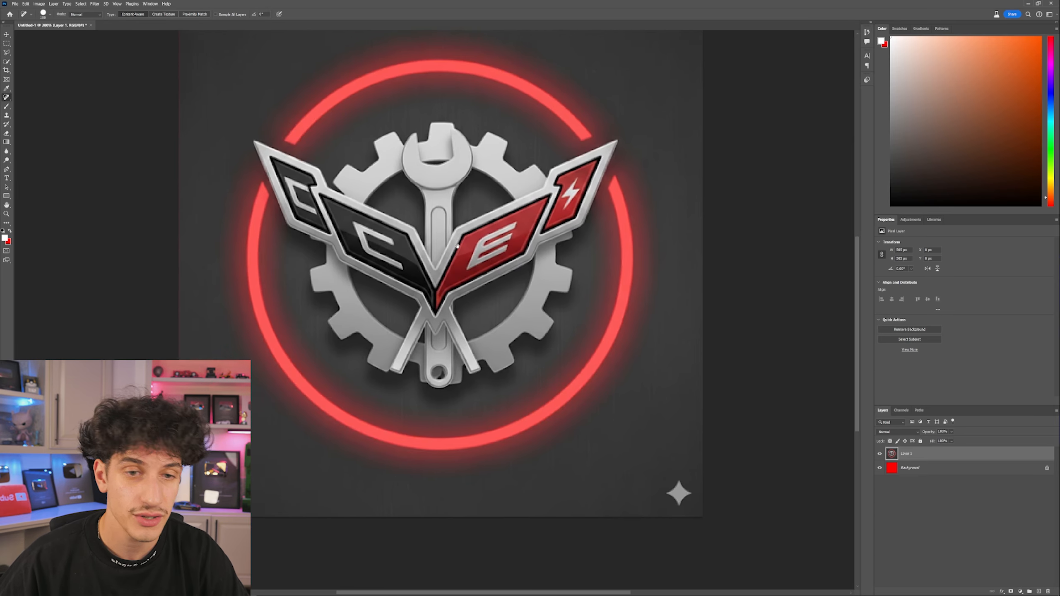
drag(458, 247, 513, 270)
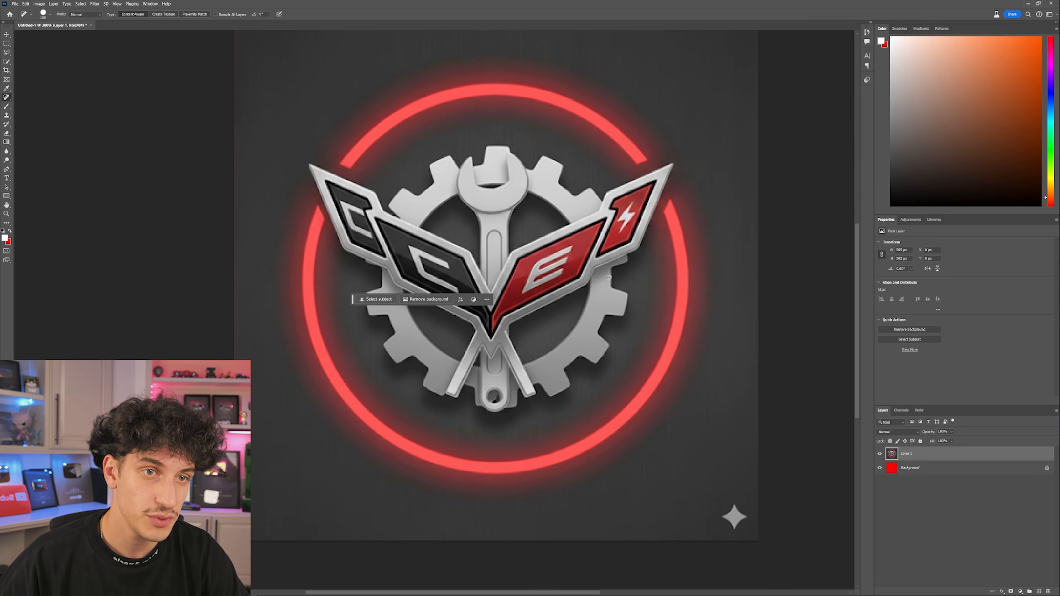
scroll(592, 276, down, 5)
scroll(666, 278, up, 3)
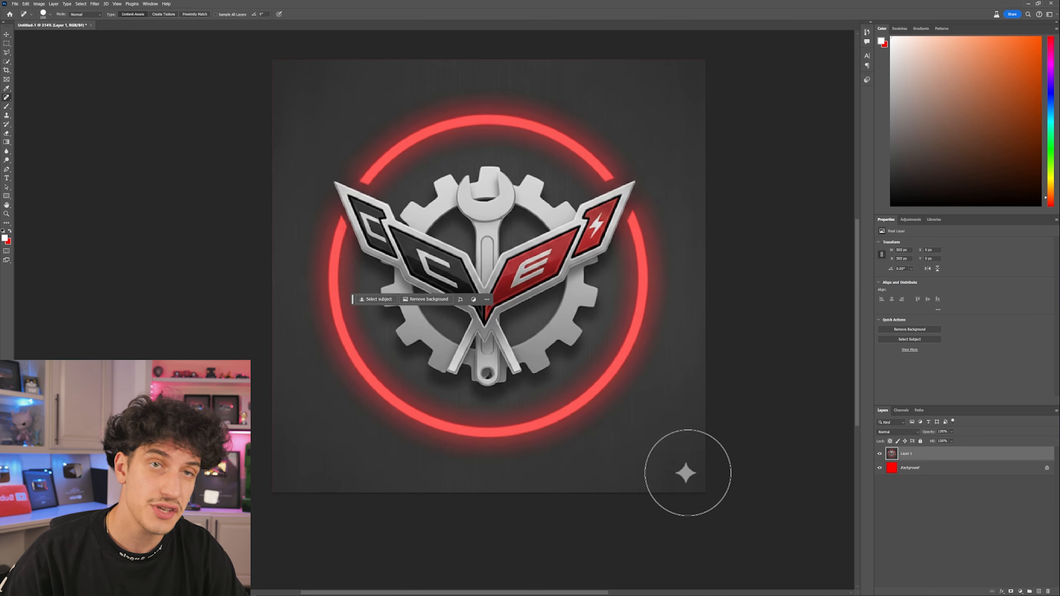
click(688, 474)
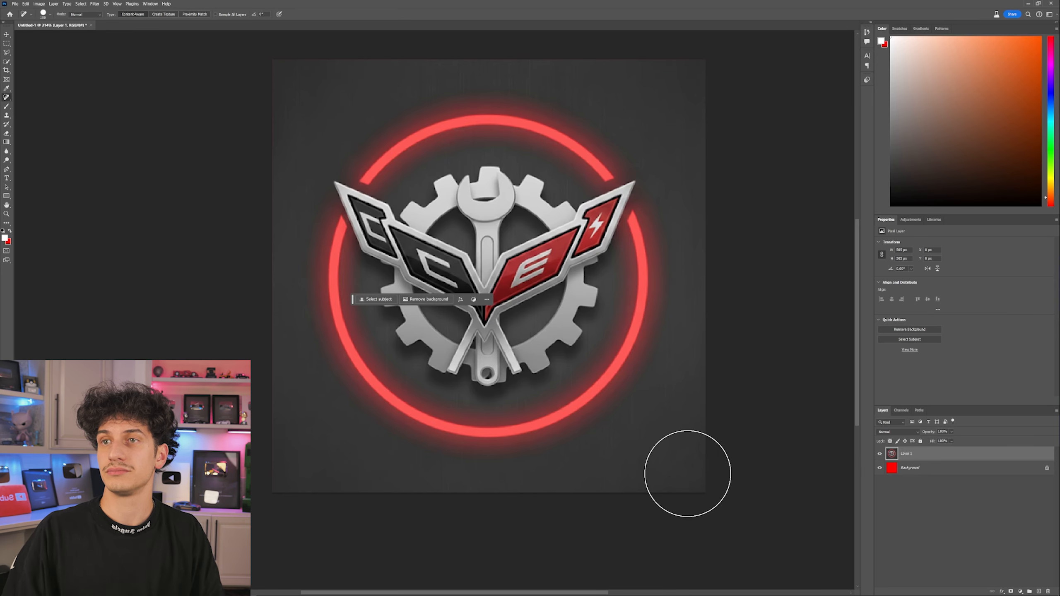
Enlarge the logo layer slightly with Free Transform, extending its lower-right corner further past the canvas edge
key(ctrl+t)
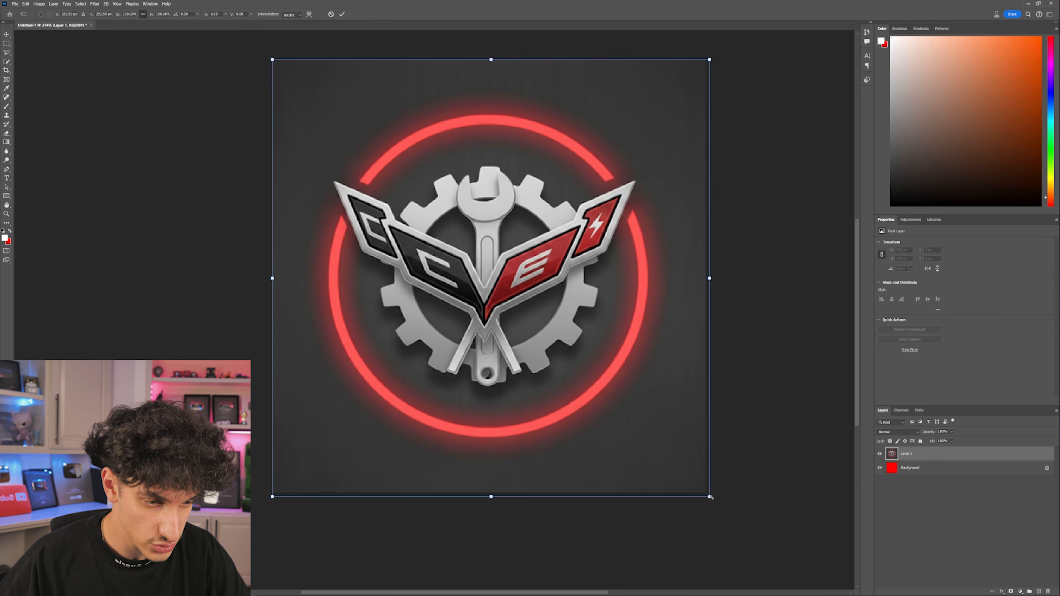
drag(710, 497, 717, 503)
key(Return)
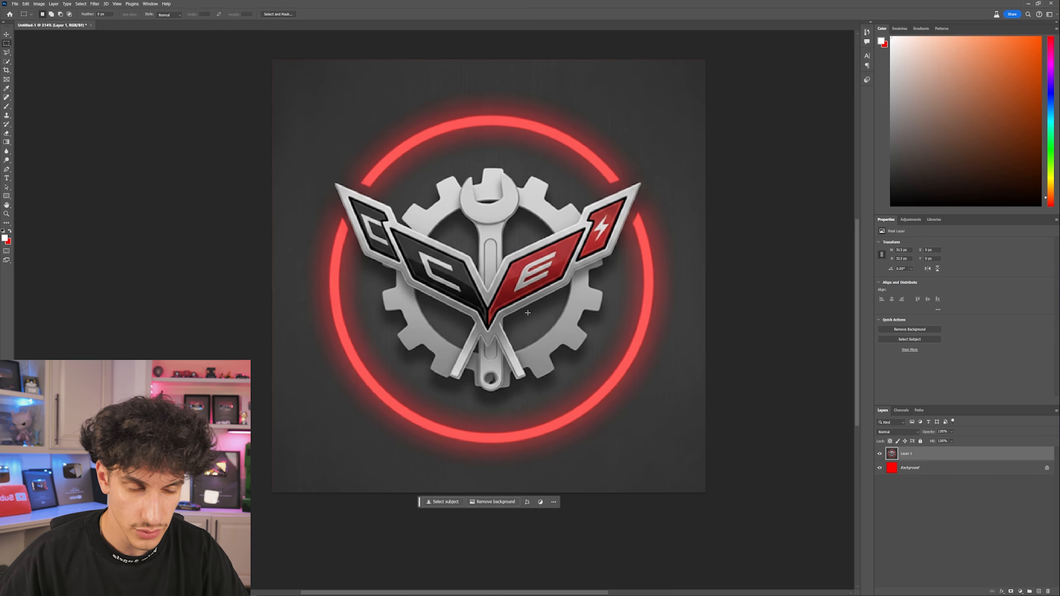
Examine the cleaned-up logo at reduced and magnified sizes to judge how well its small details read
drag(529, 315, 527, 309)
scroll(634, 335, down, 4)
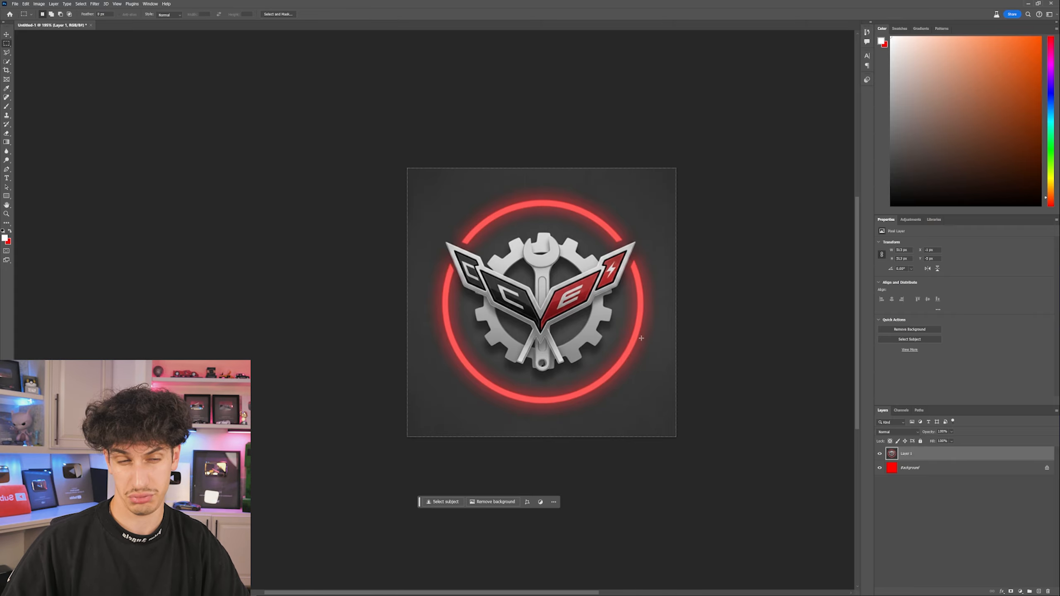
scroll(634, 335, down, 1)
drag(656, 329, 516, 268)
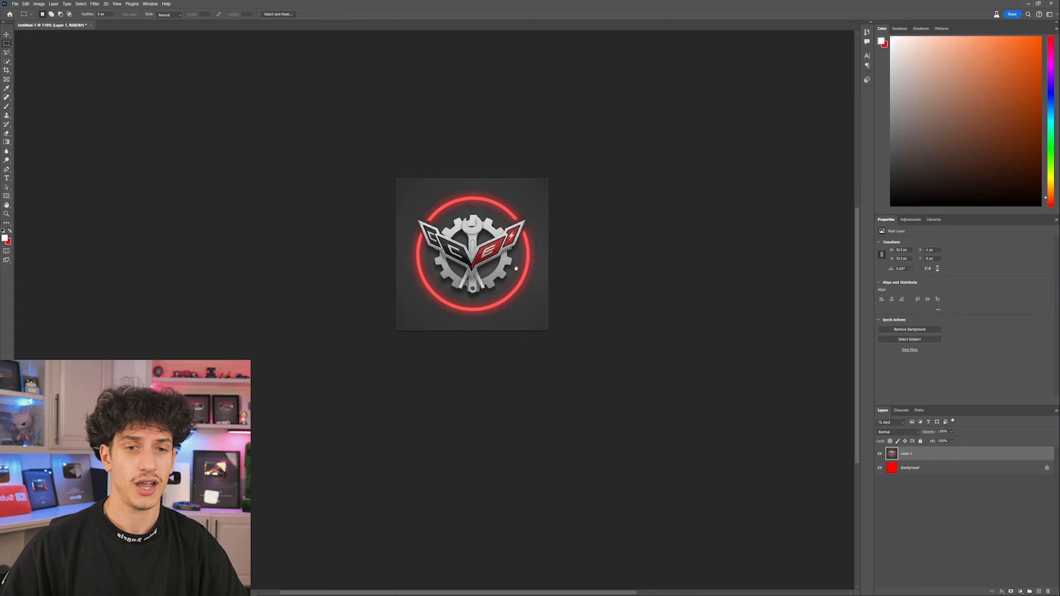
scroll(526, 243, up, 5)
scroll(527, 243, up, 2)
scroll(480, 246, down, 1)
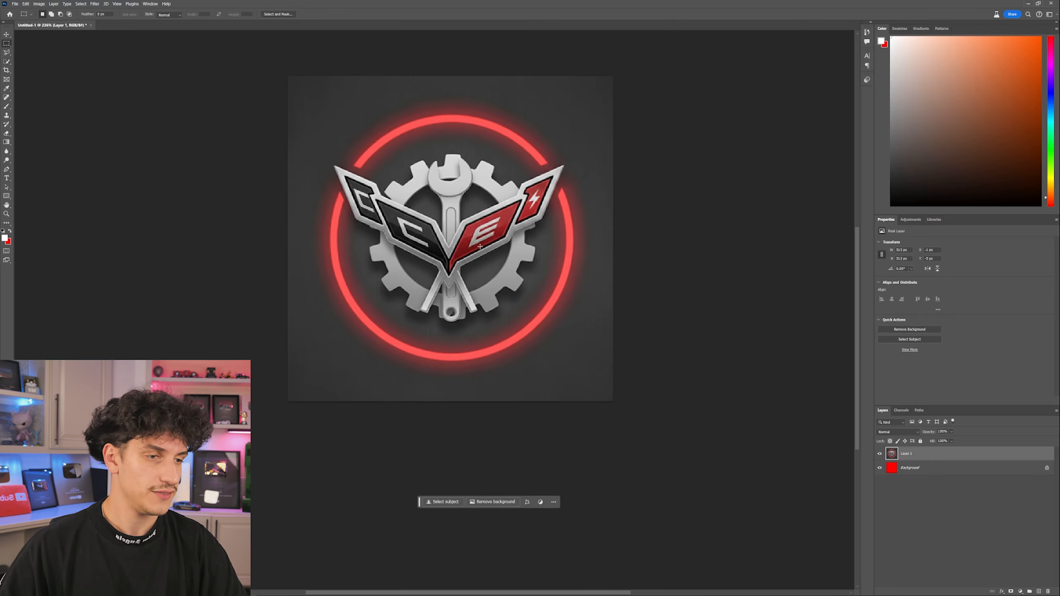
scroll(611, 318, up, 4)
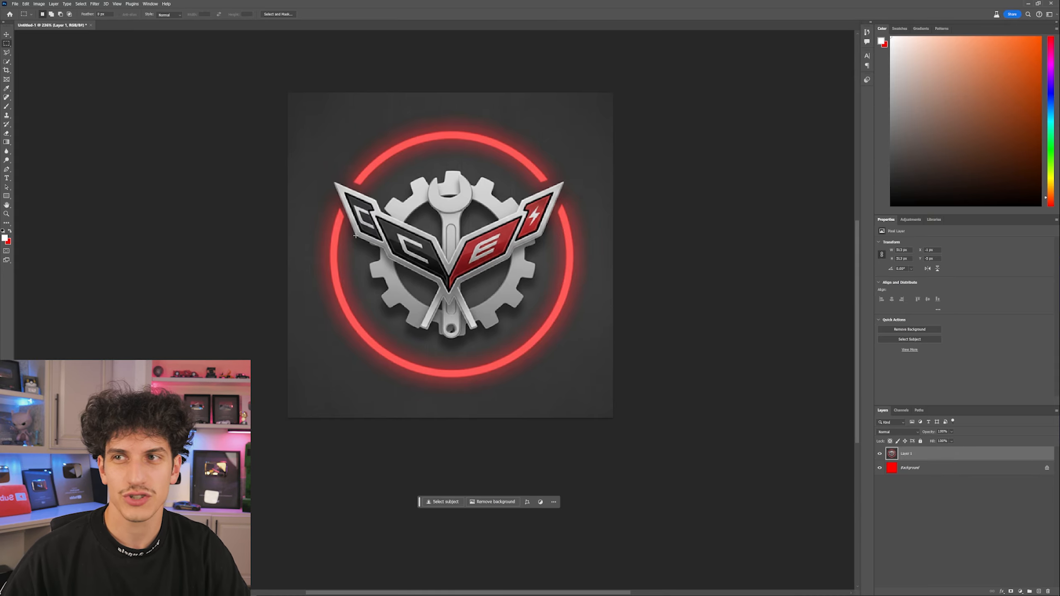
scroll(481, 207, up, 2)
scroll(481, 206, down, 4)
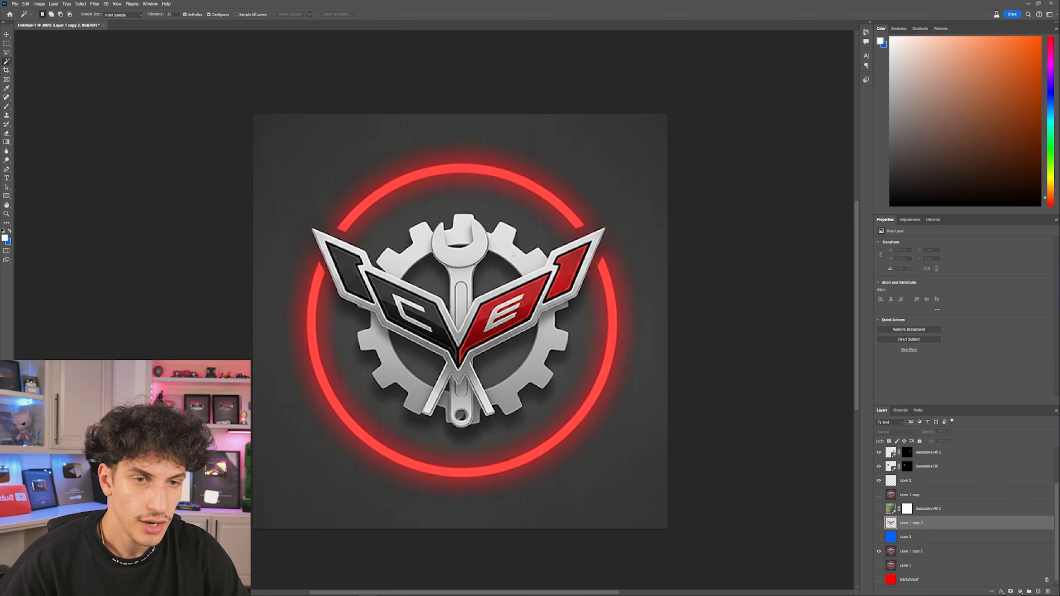
Hide the two Generative Fill layers to view the emblem with its original letter and lightning bolt in the outer wing tips
scroll(601, 280, down, 3)
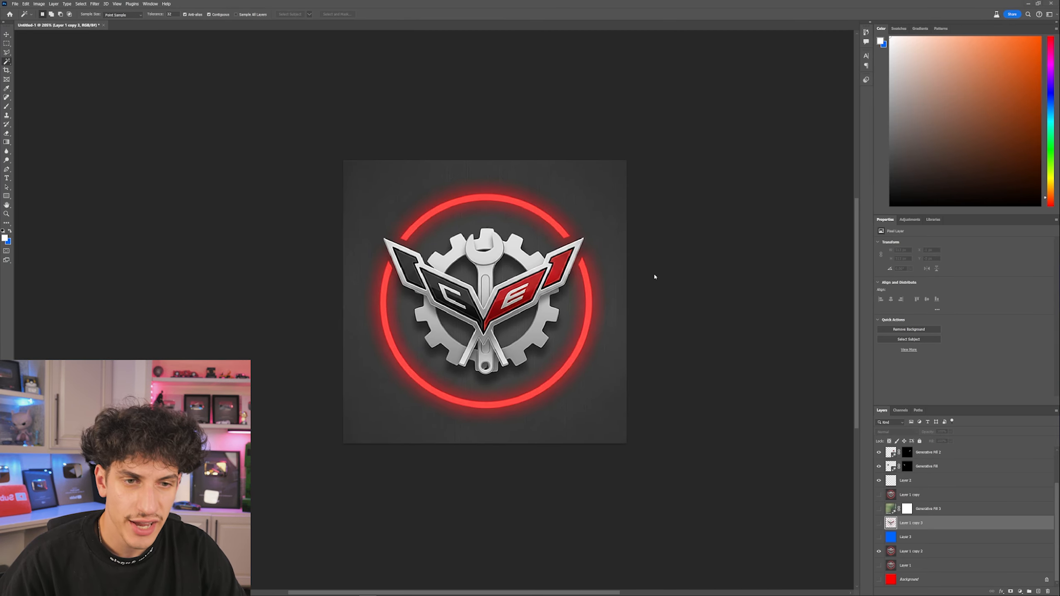
scroll(466, 308, up, 5)
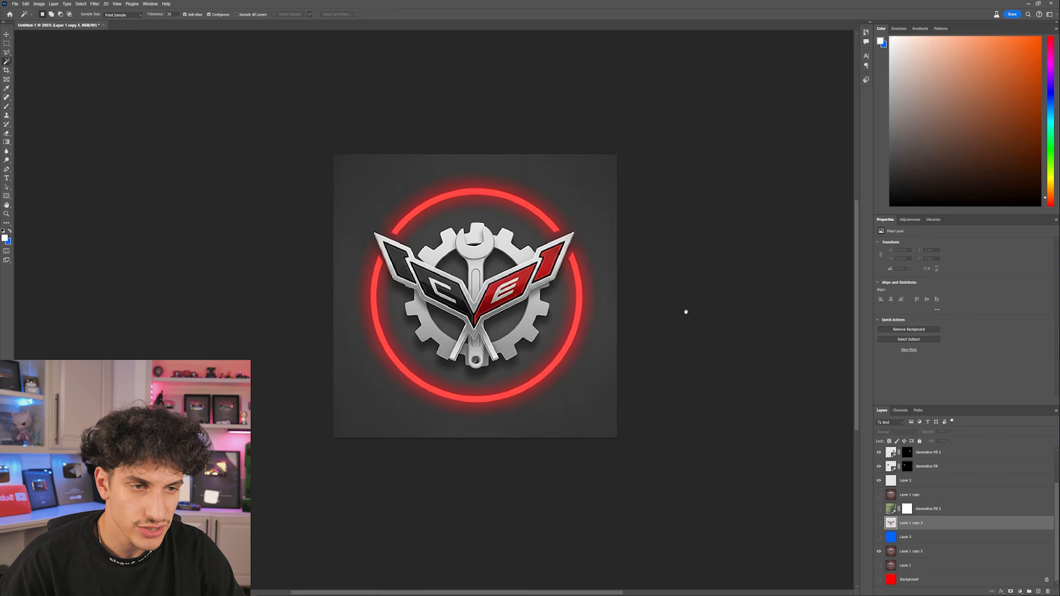
scroll(411, 249, up, 2)
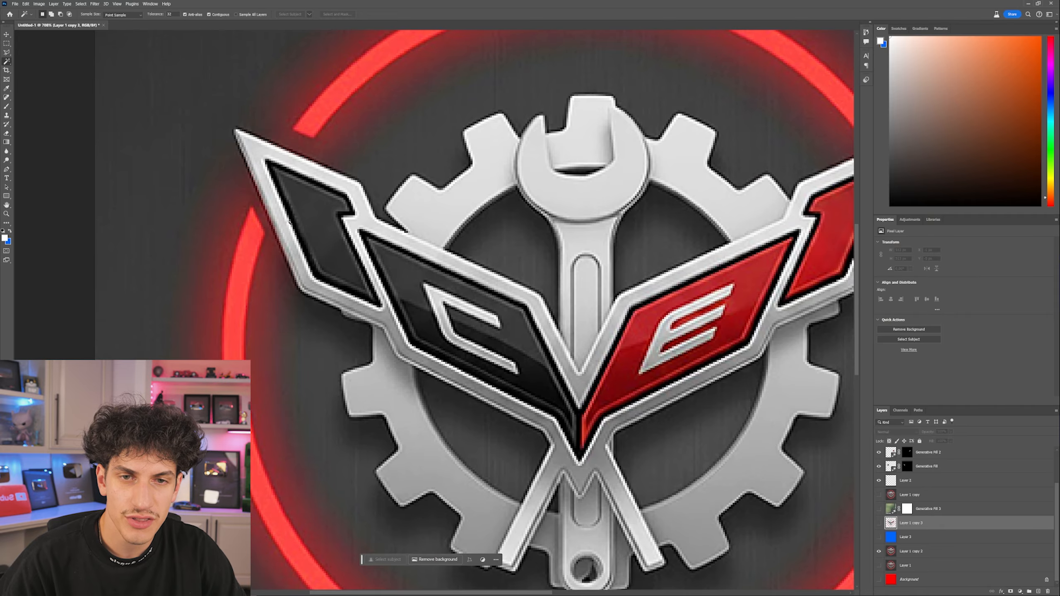
drag(506, 247, 273, 243)
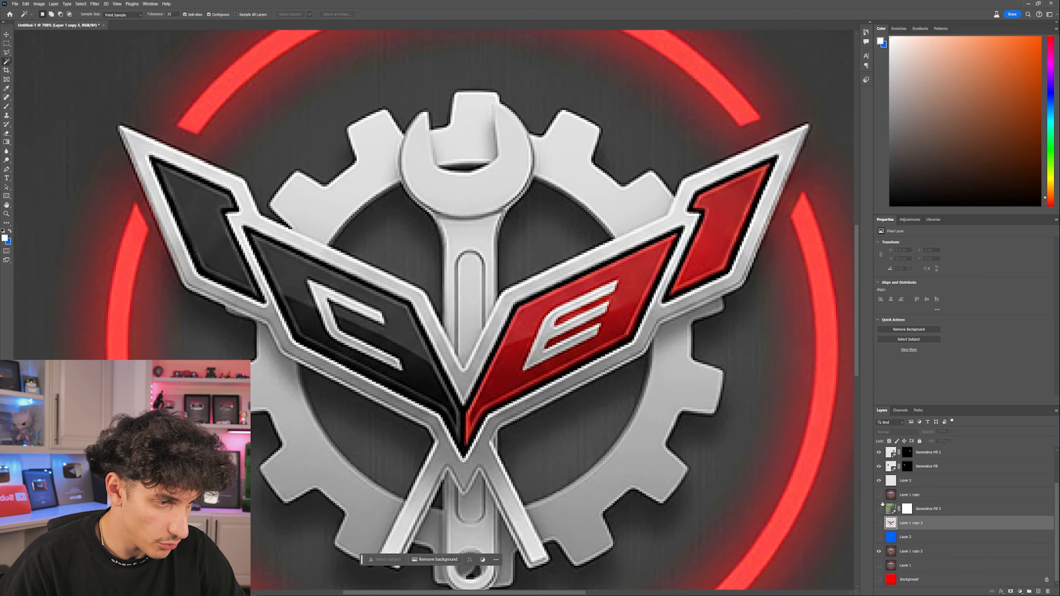
scroll(882, 504, up, 3)
drag(879, 510, 879, 497)
scroll(521, 342, down, 6)
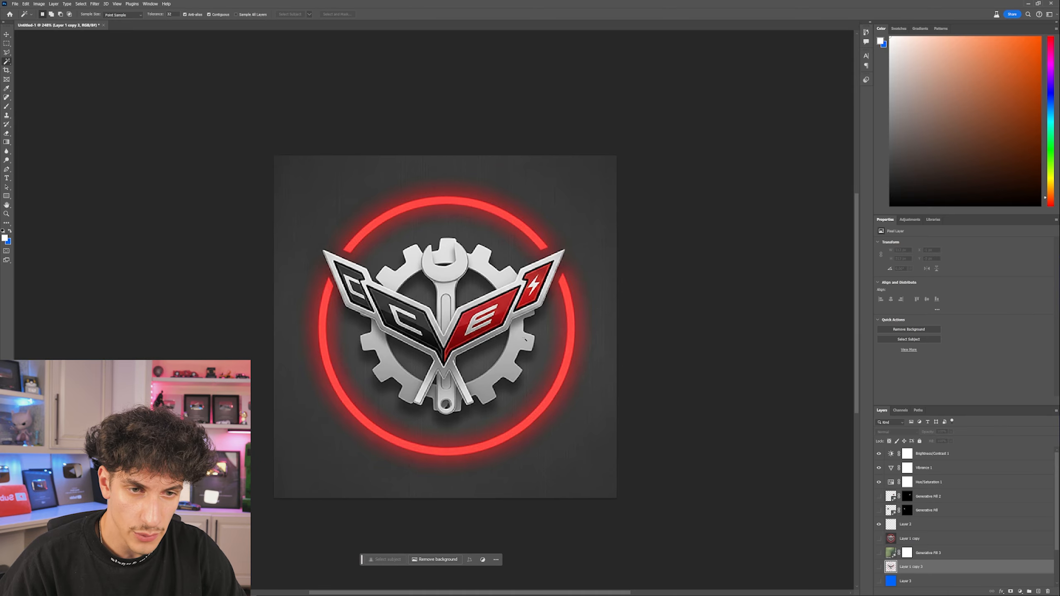
scroll(525, 339, up, 2)
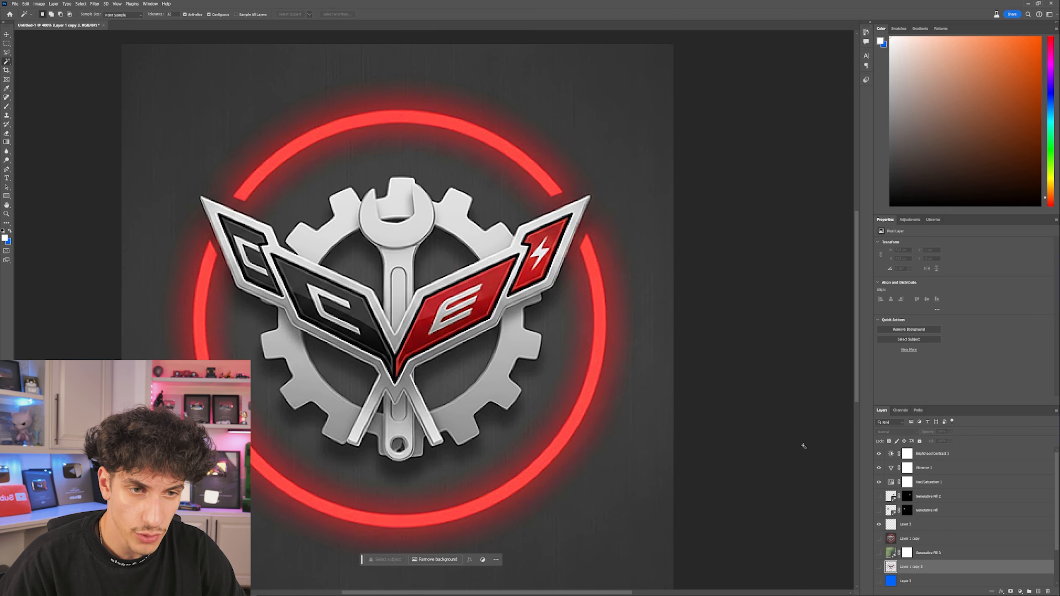
Compare the wing tips with and without each Generative Fill layer, leaving both layers shown
click(880, 497)
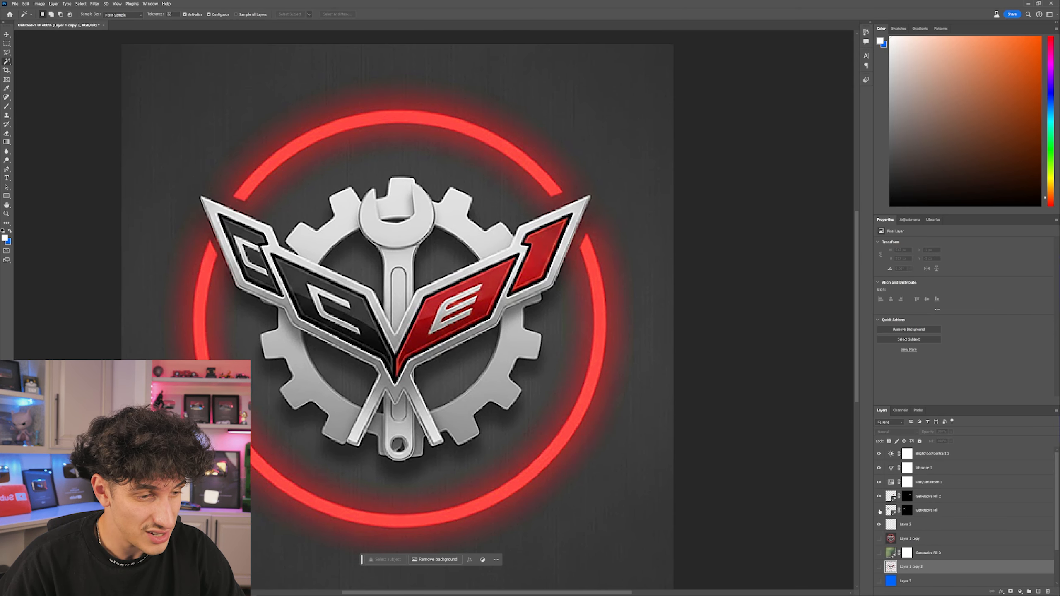
click(879, 510)
click(880, 497)
scroll(586, 350, down, 8)
scroll(568, 315, up, 12)
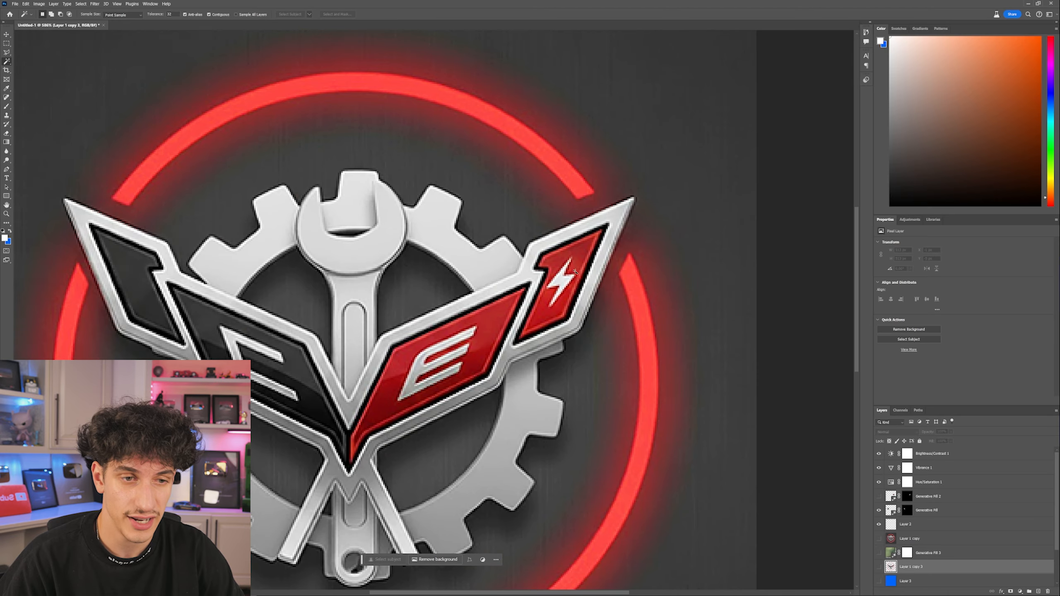
click(880, 497)
scroll(476, 284, down, 6)
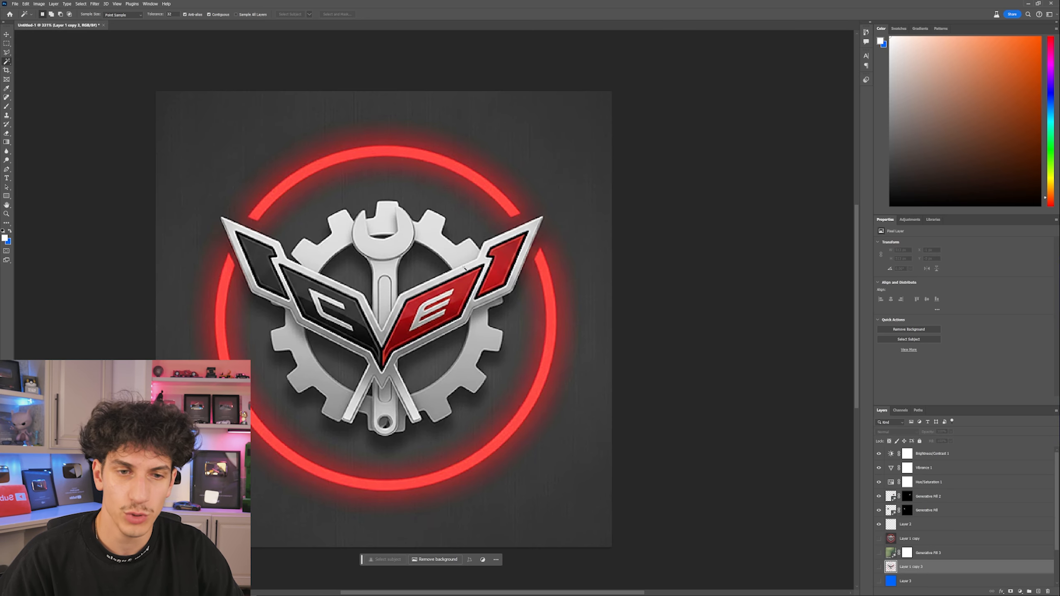
scroll(475, 284, up, 5)
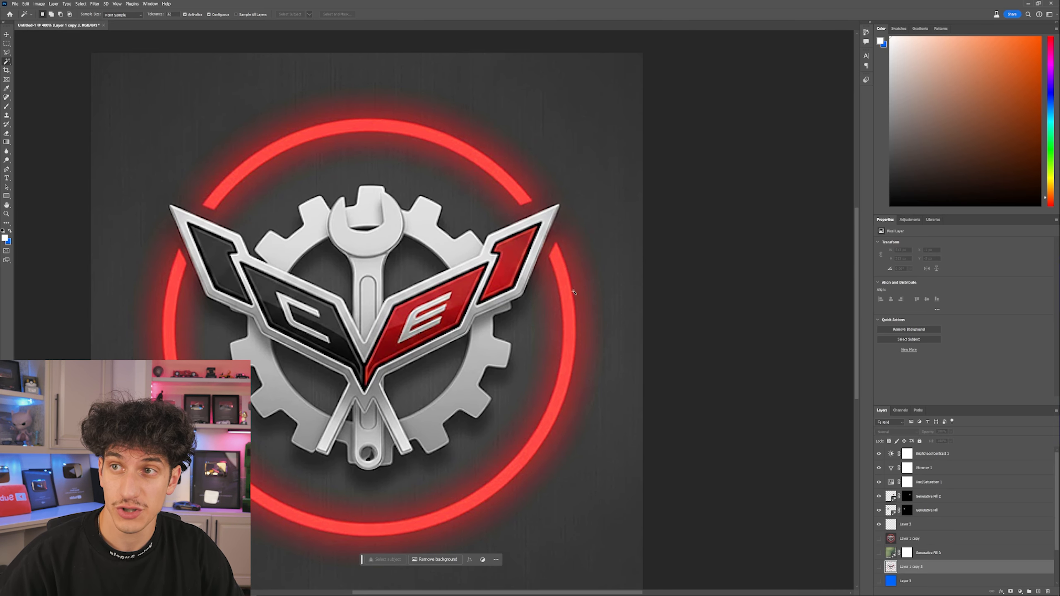
Compare the logo with and without the Brightness/Contrast and Vibrance adjustments, and review the Vibrance and Hue/Saturation settings
click(874, 455)
click(879, 455)
click(879, 454)
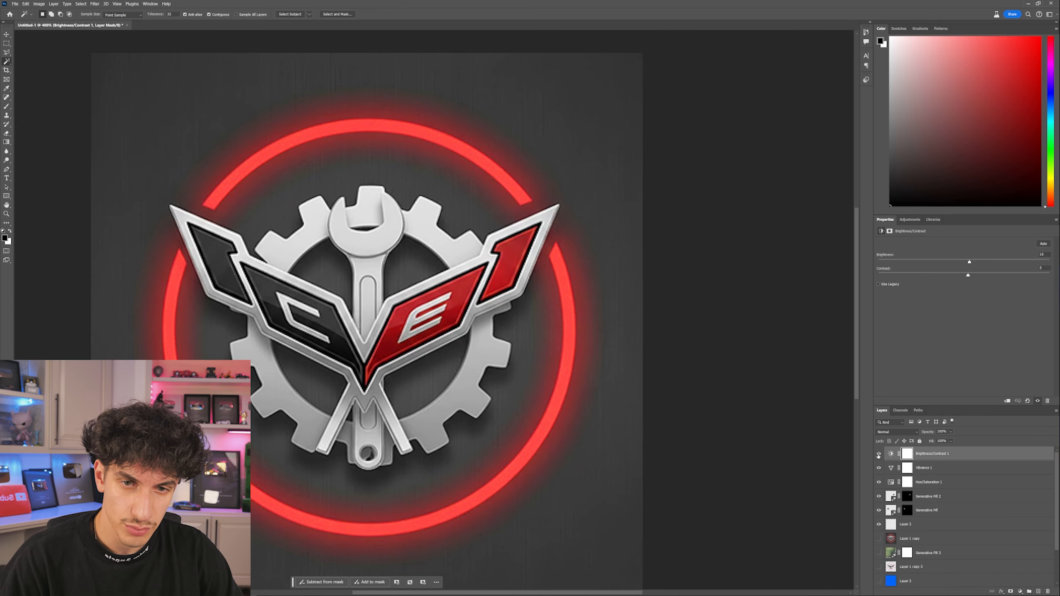
click(879, 455)
click(879, 454)
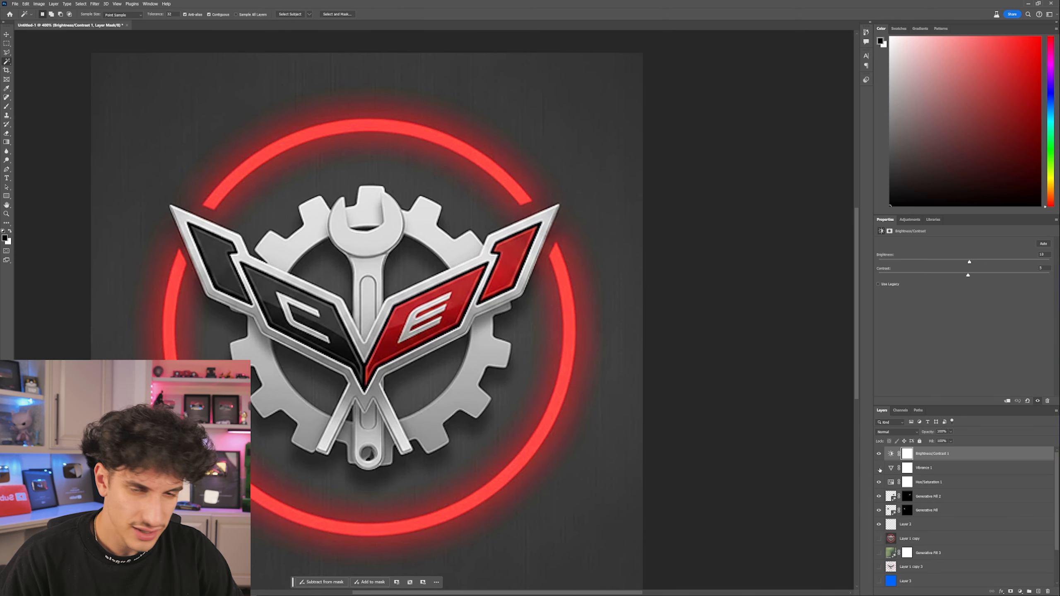
click(879, 468)
click(879, 468)
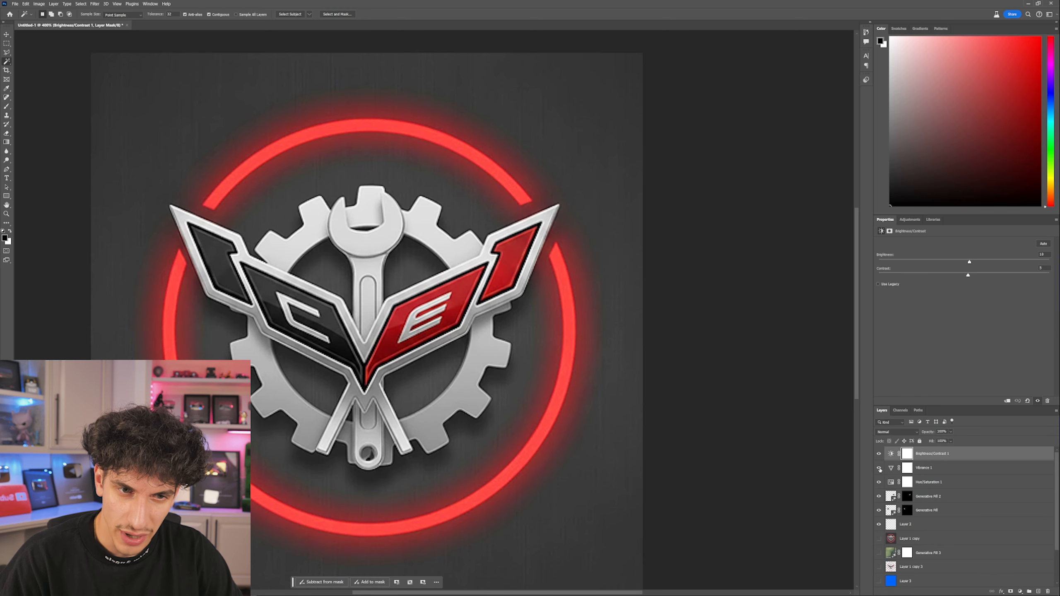
click(880, 468)
click(880, 468)
click(931, 472)
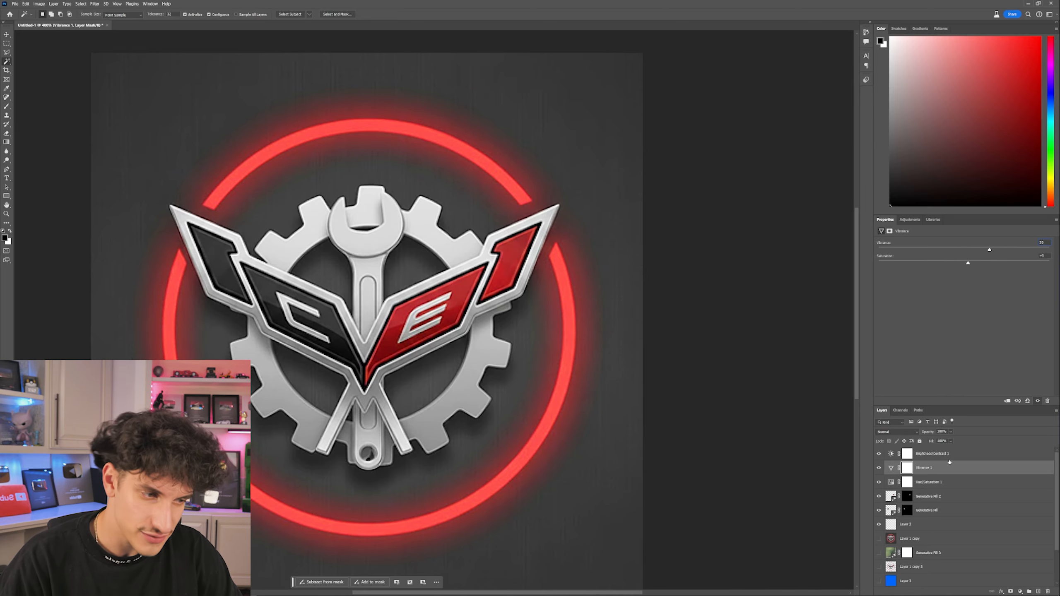
click(964, 484)
scroll(410, 301, down, 8)
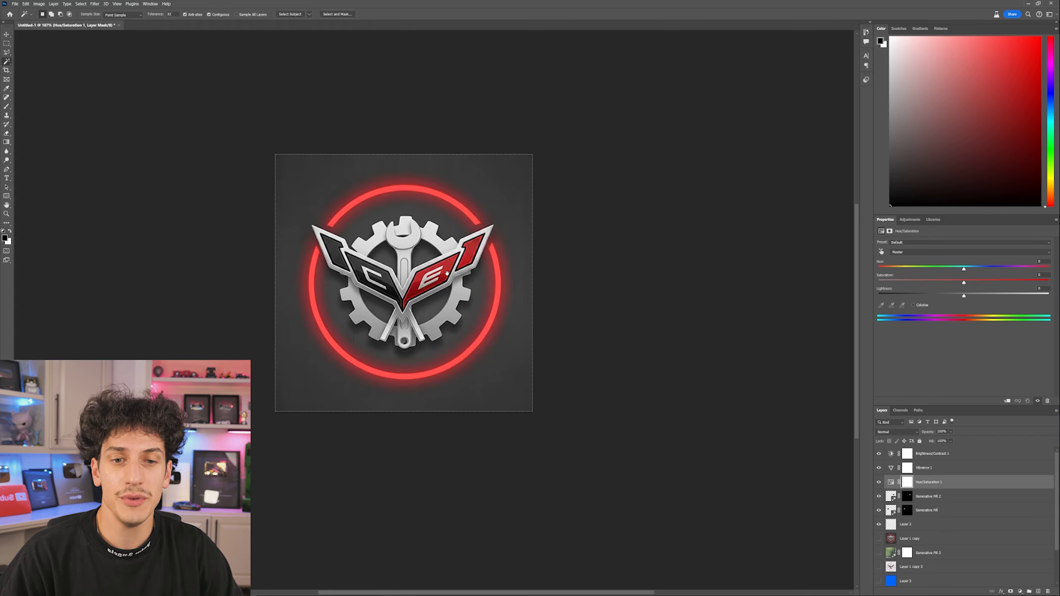
Export the logo with Save for Web as a PNG-24, saved in Downloads as corvette everything icon.png
scroll(276, 200, up, 2)
click(17, 4)
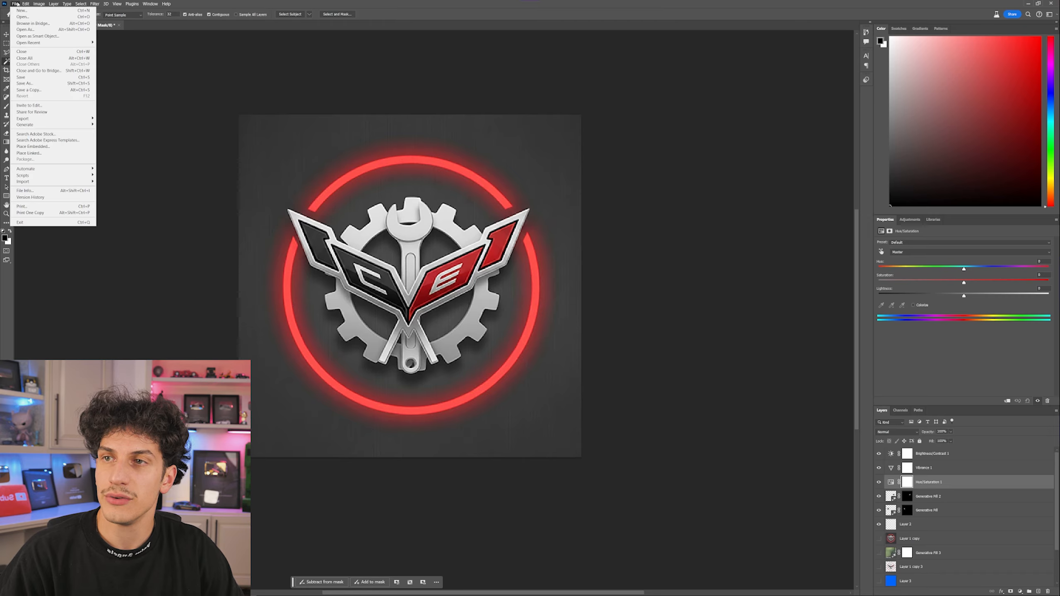
mouse_move(48, 122)
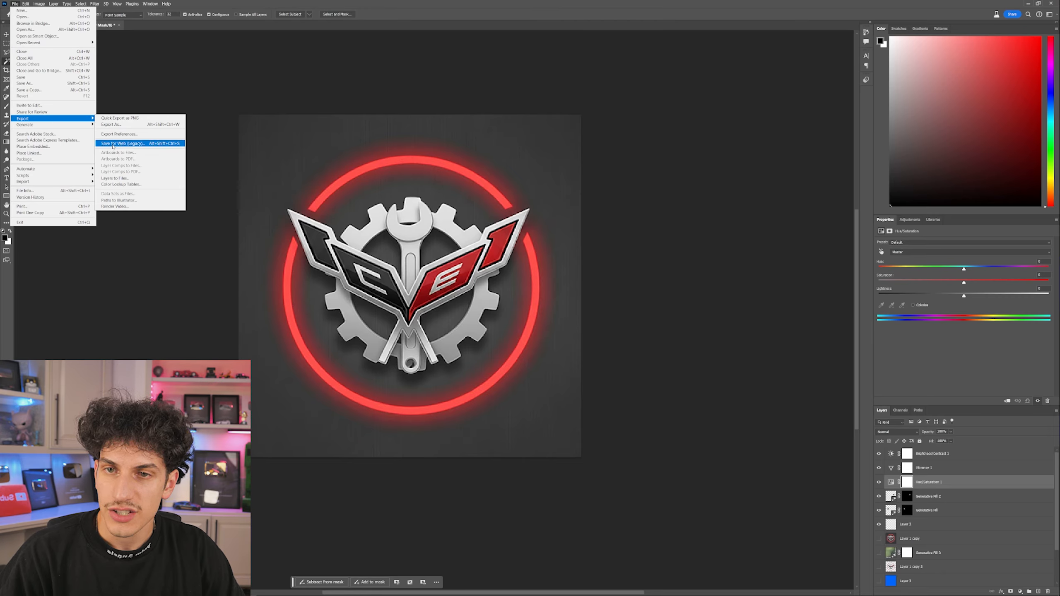
click(142, 144)
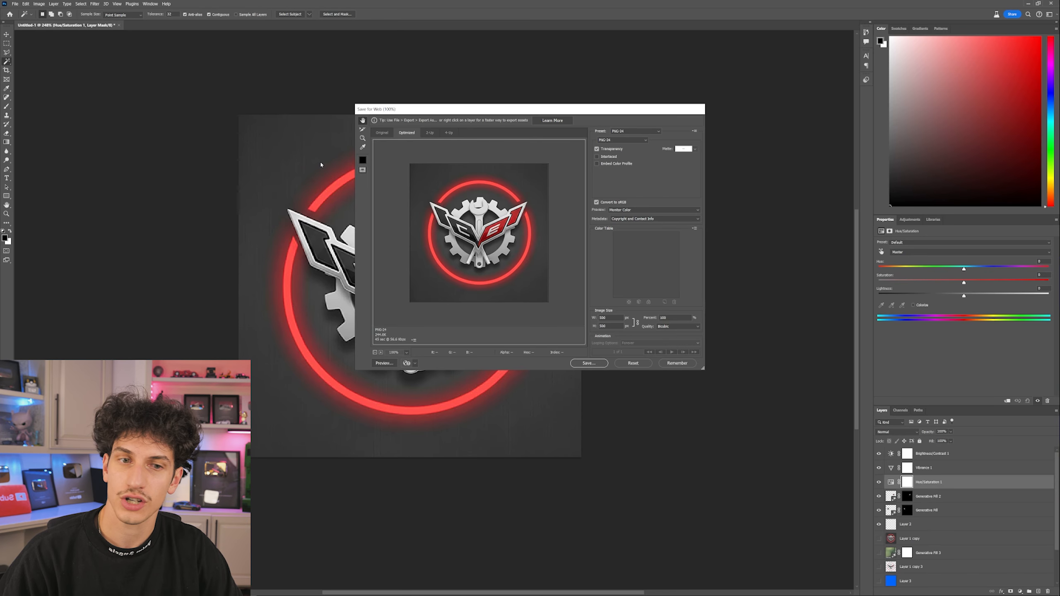
click(618, 140)
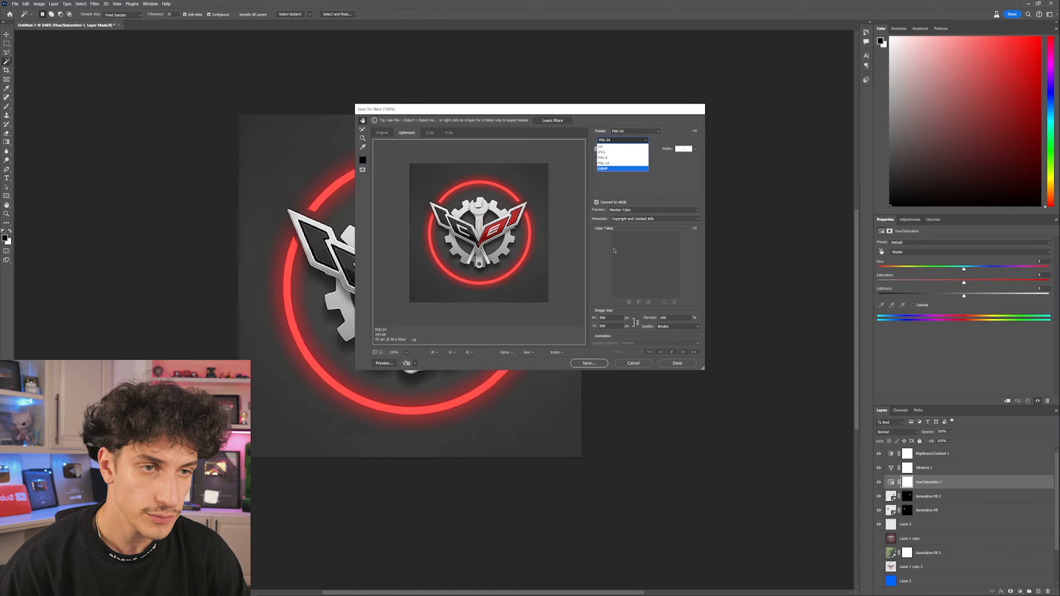
click(614, 164)
click(589, 364)
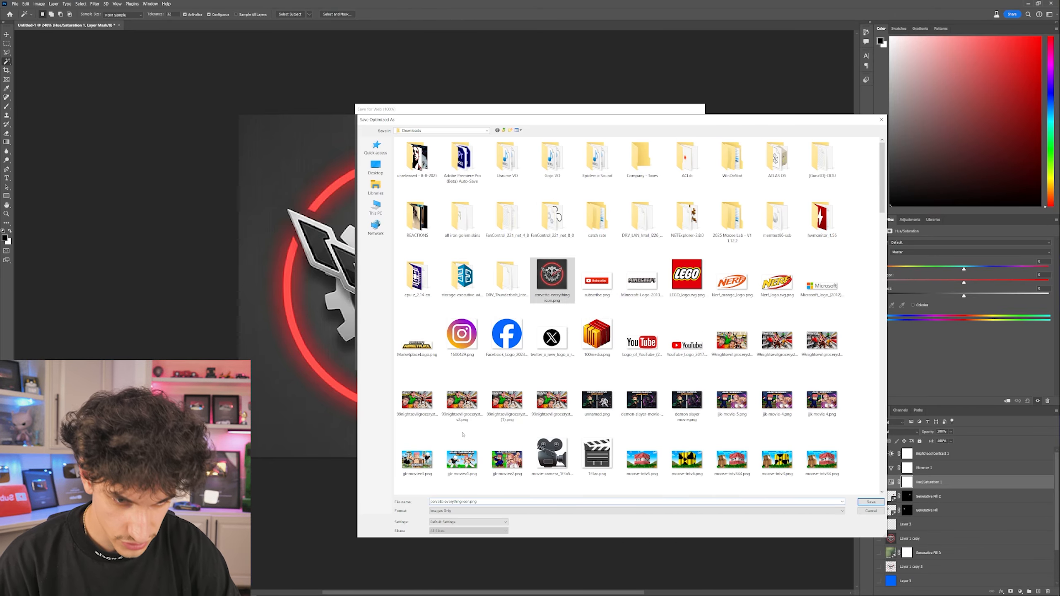
key(Return)
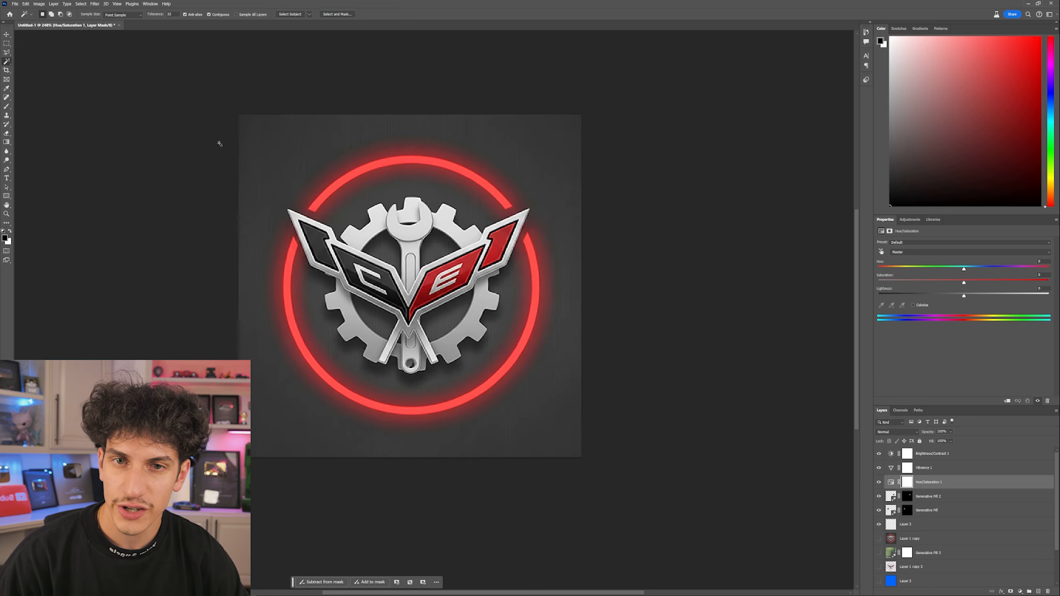
Select the dark background outside the glowing red ring with the Magic Wand
click(265, 132)
scroll(363, 169, down, 2)
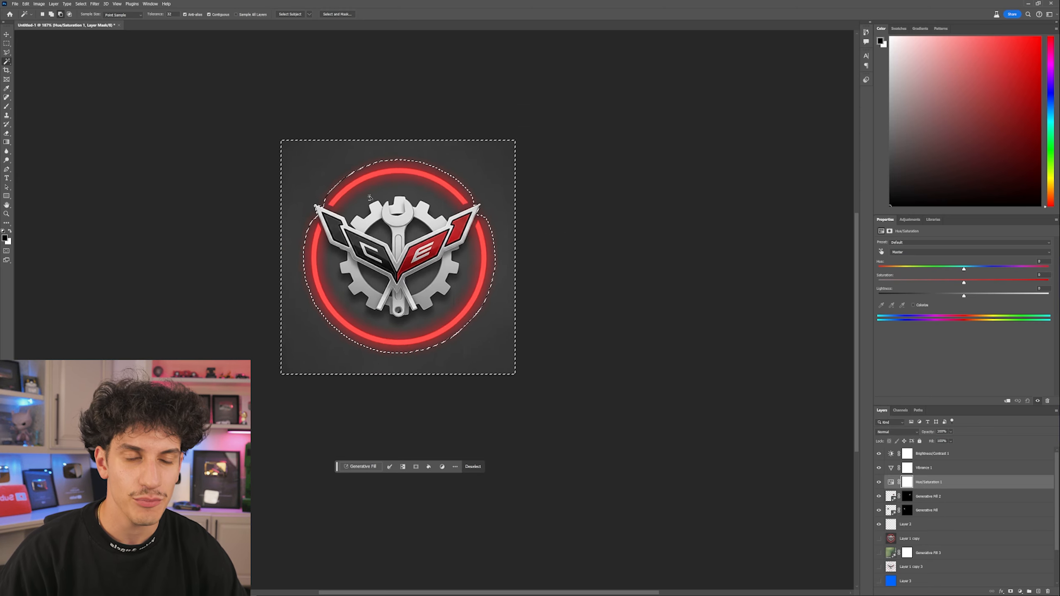
scroll(370, 198, down, 1)
scroll(369, 209, up, 6)
Set the background colour to 00baff, try filling the selection on the Hue/Saturation layer, and undo that fill
click(9, 242)
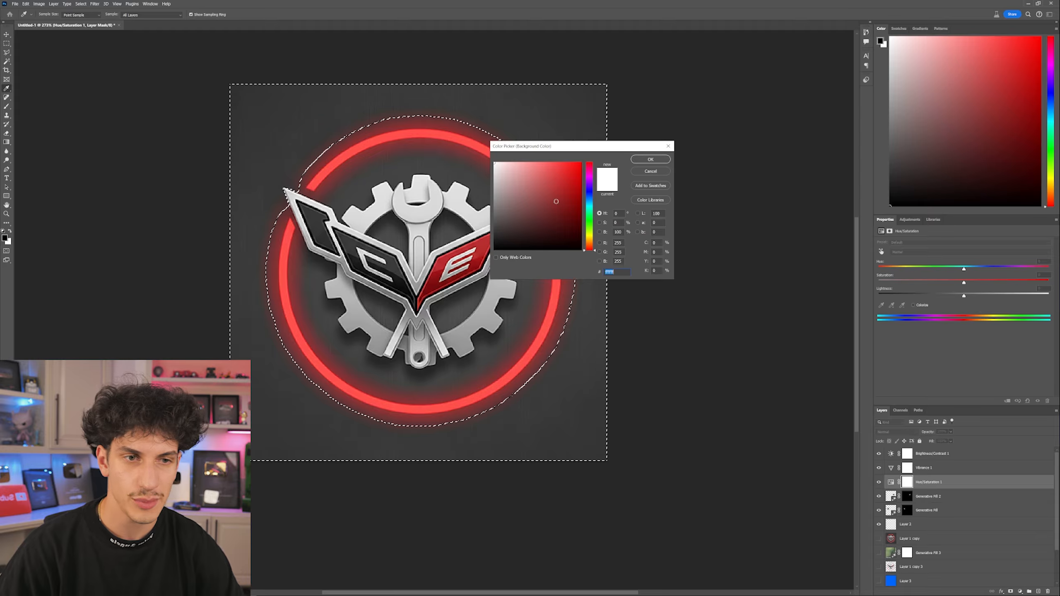
text(00baff)
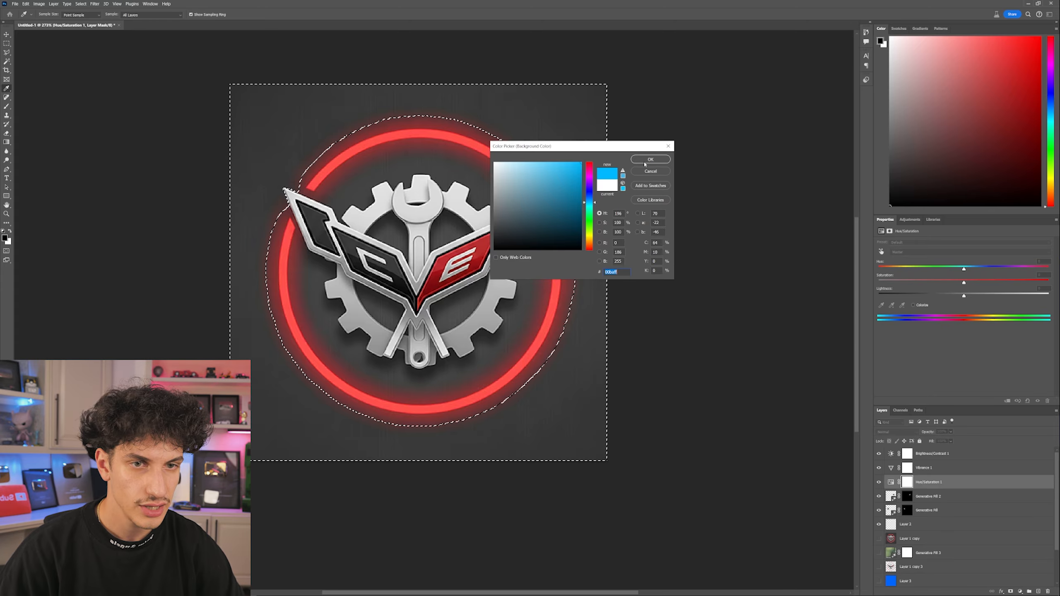
click(646, 162)
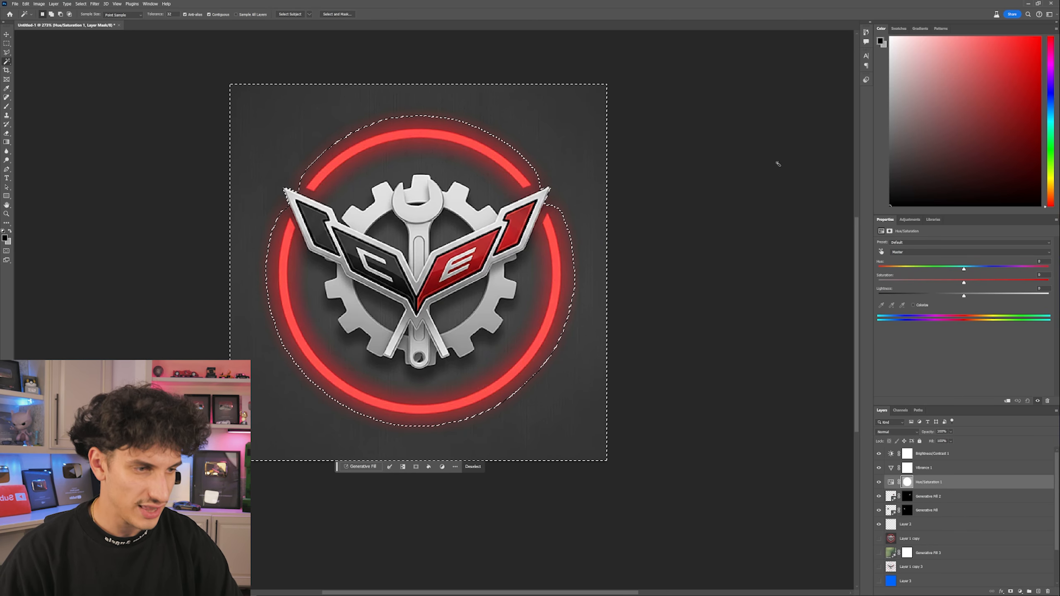
key(ctrl+z)
Add a new layer below the Hue/Saturation adjustment and fill the selected area around the ring with the blue background colour
click(1038, 591)
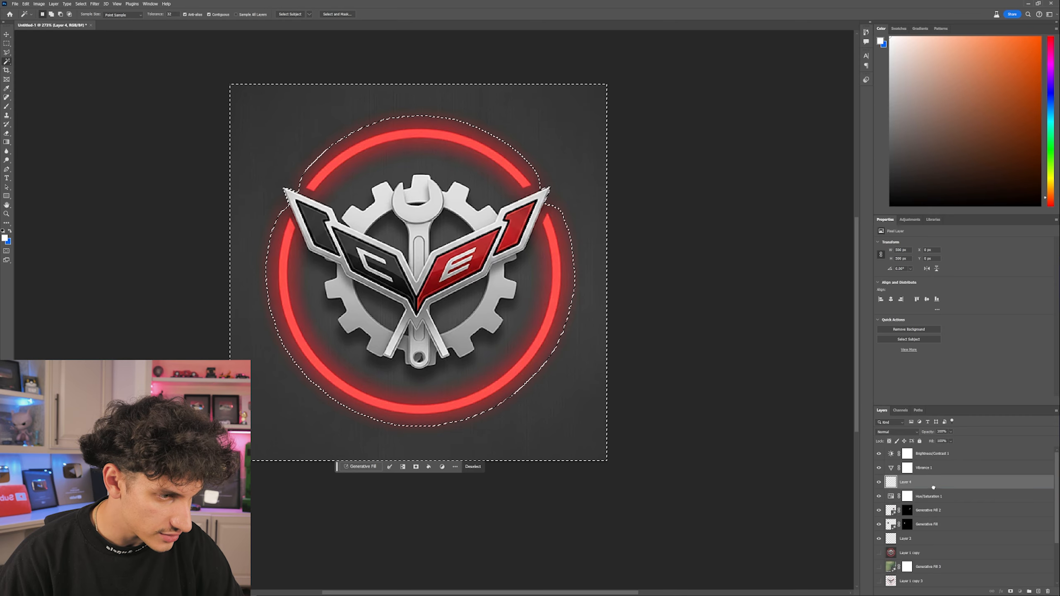
drag(933, 488, 933, 506)
key(ctrl+BackSpace)
scroll(584, 326, down, 8)
scroll(501, 307, up, 5)
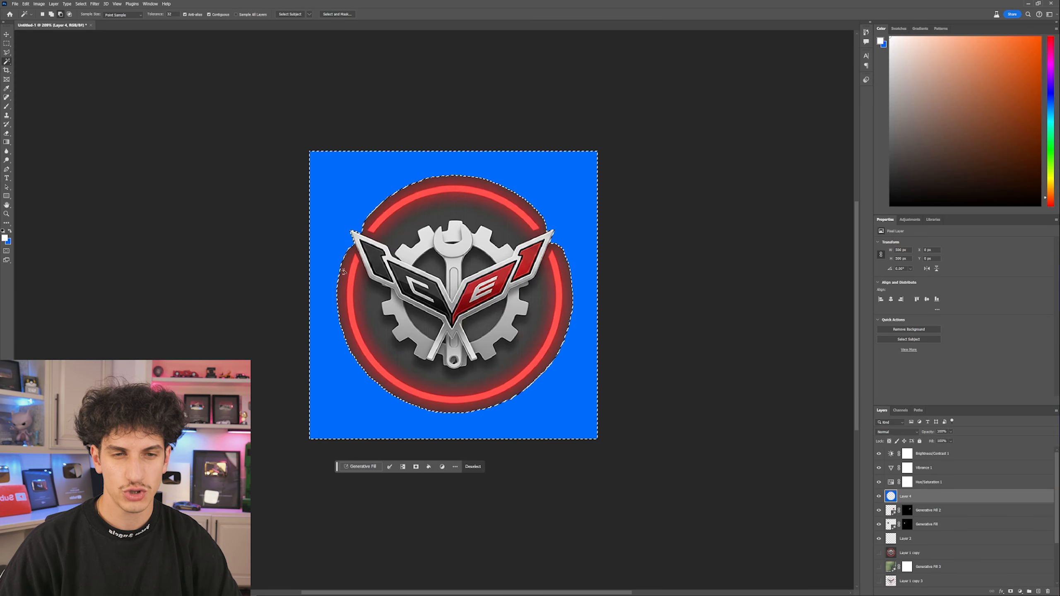
scroll(411, 284, up, 2)
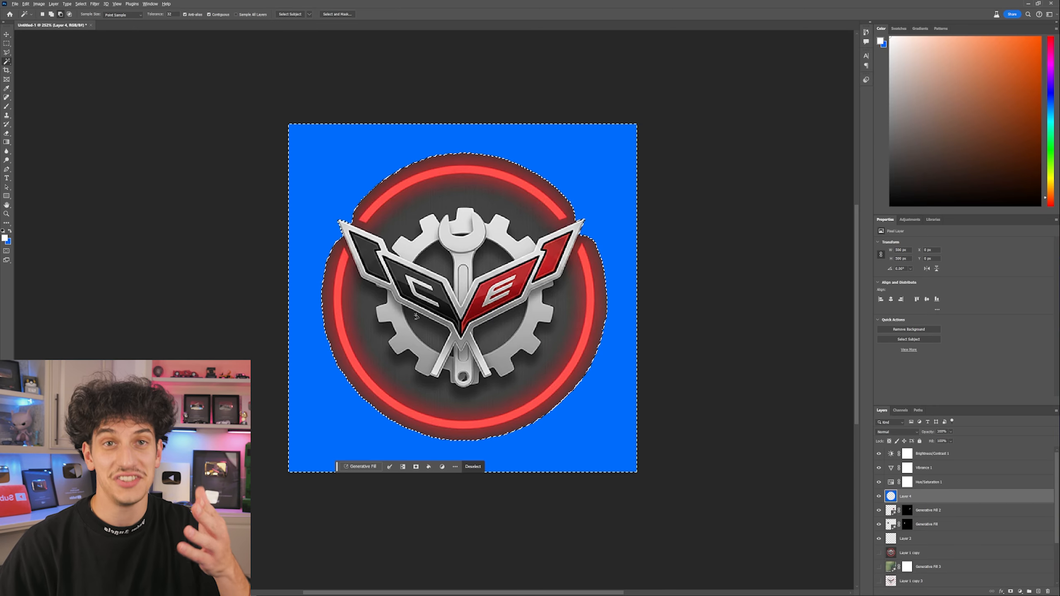
Undo the blue fill around the ring and clear the selection
key(ctrl+z)
key(ctrl+d)
scroll(476, 279, up, 3)
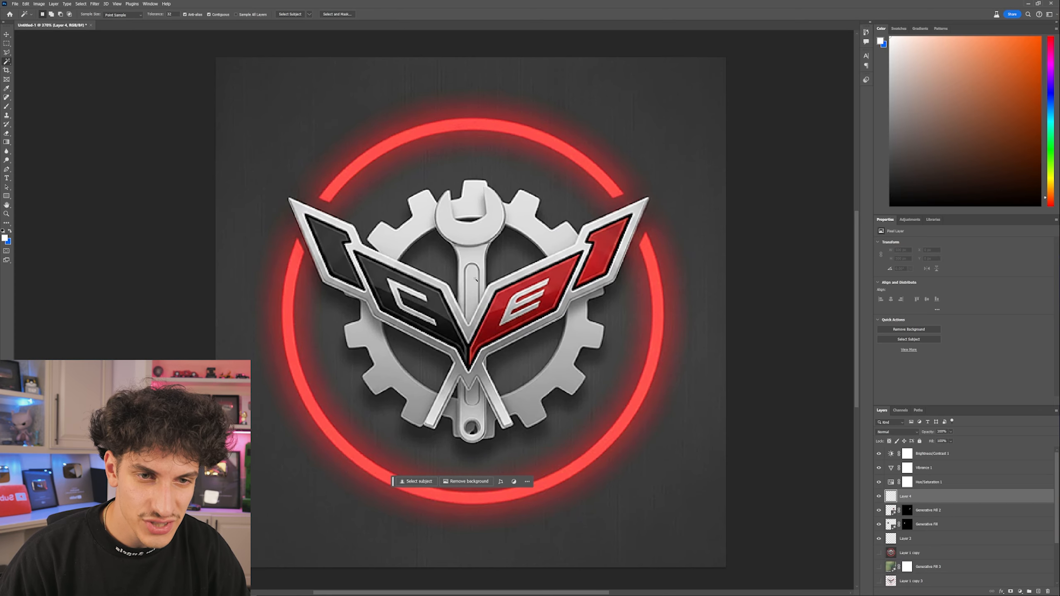
Show the solid blue background layer and try the cut-out logo layer above it
key(l)
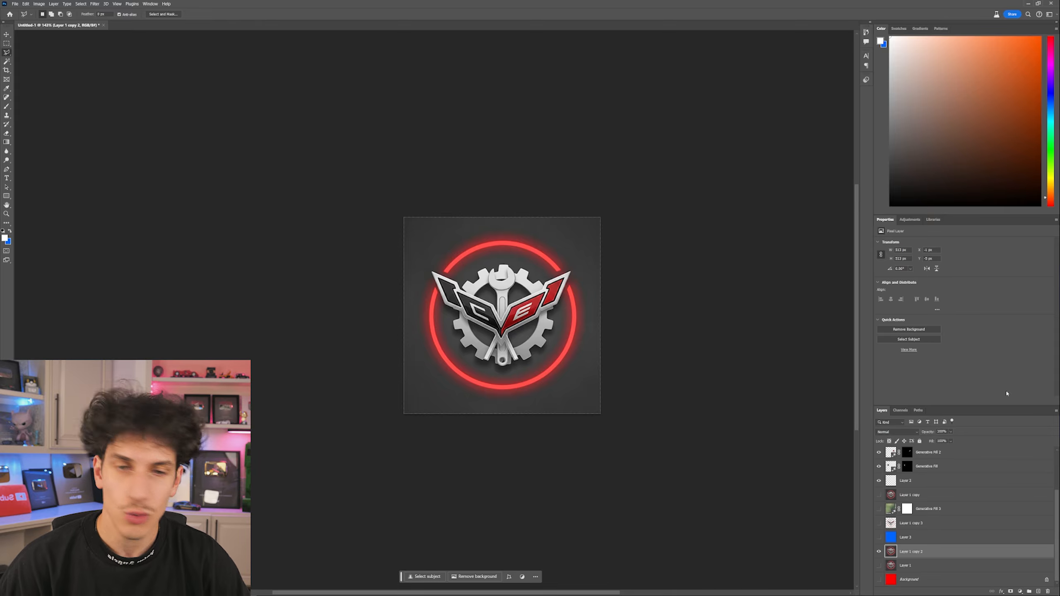
click(935, 522)
click(880, 538)
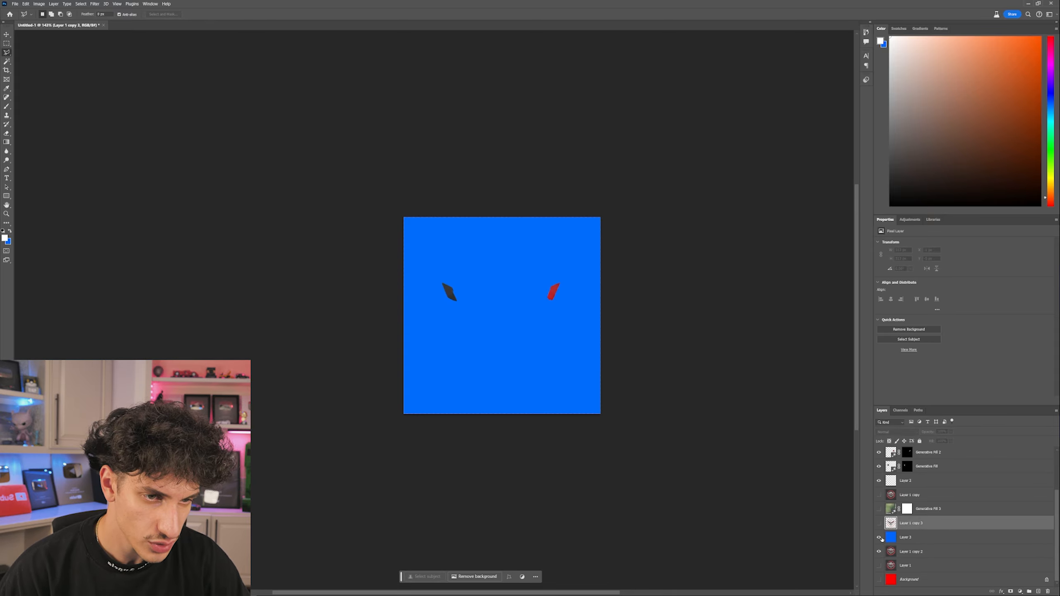
click(879, 524)
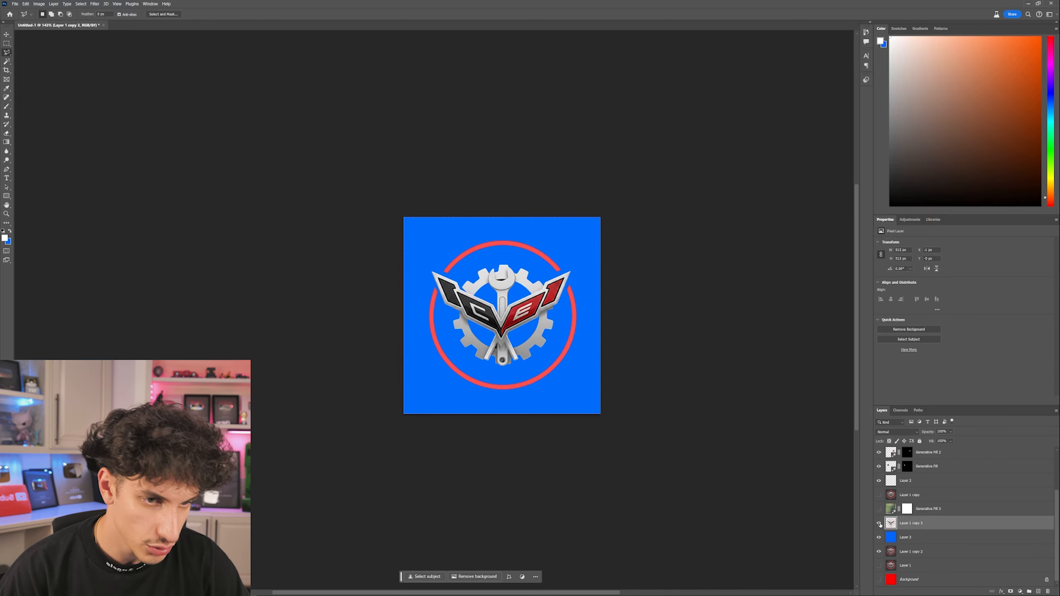
click(879, 524)
click(879, 538)
Duplicate the solid blue background layer three times beneath the cut-out logo
scroll(546, 326, up, 5)
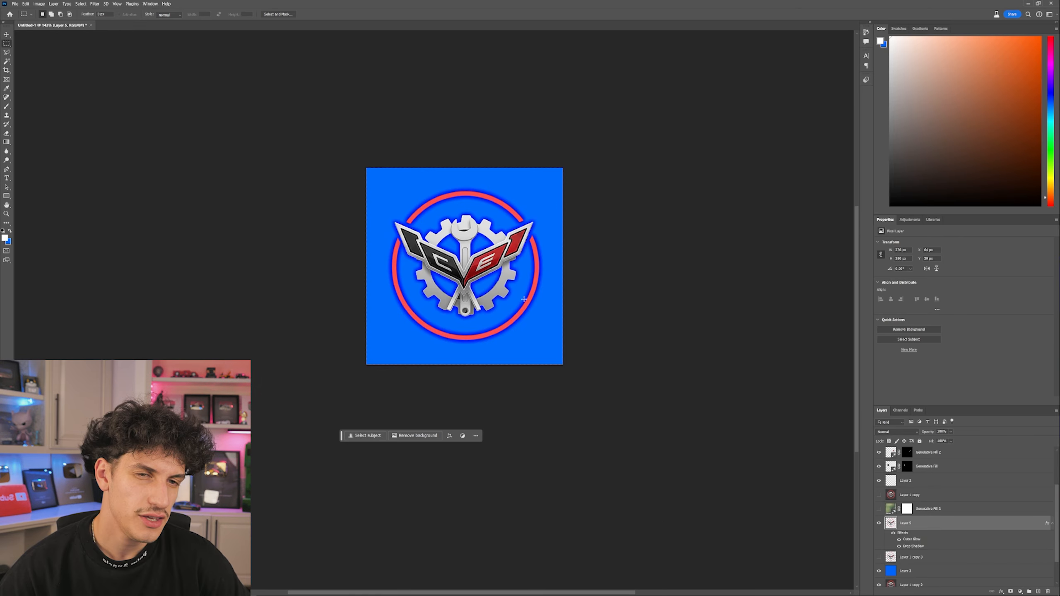
scroll(508, 297, up, 4)
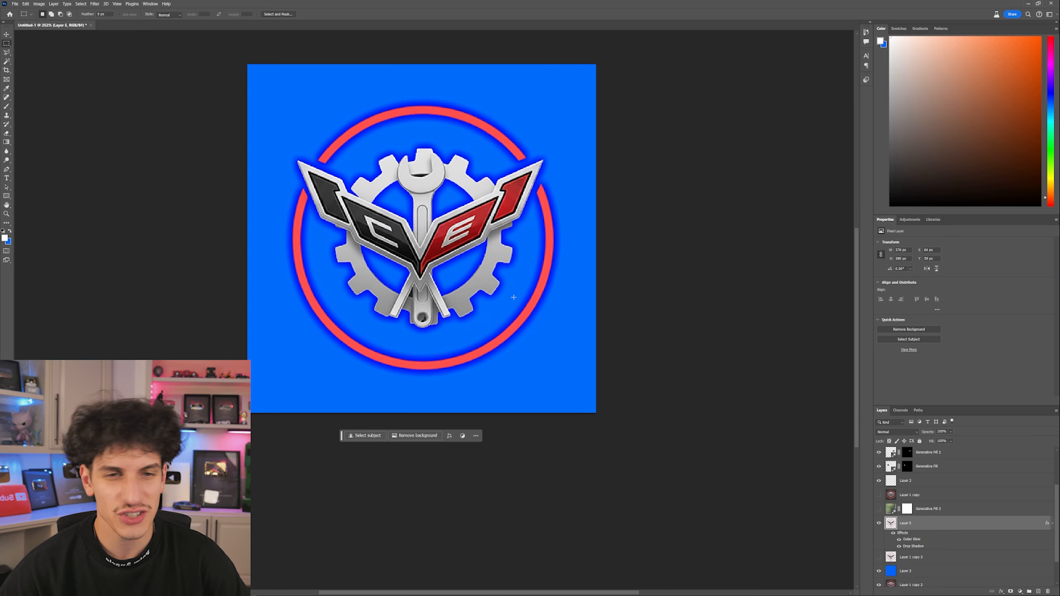
scroll(509, 297, down, 3)
scroll(488, 276, up, 3)
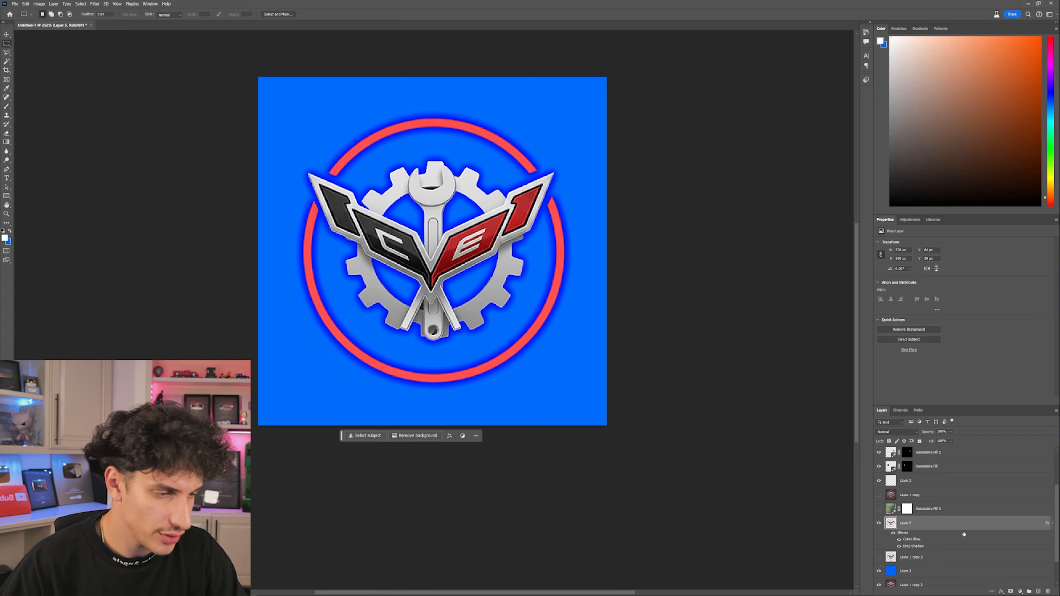
scroll(471, 330, down, 3)
scroll(479, 346, up, 2)
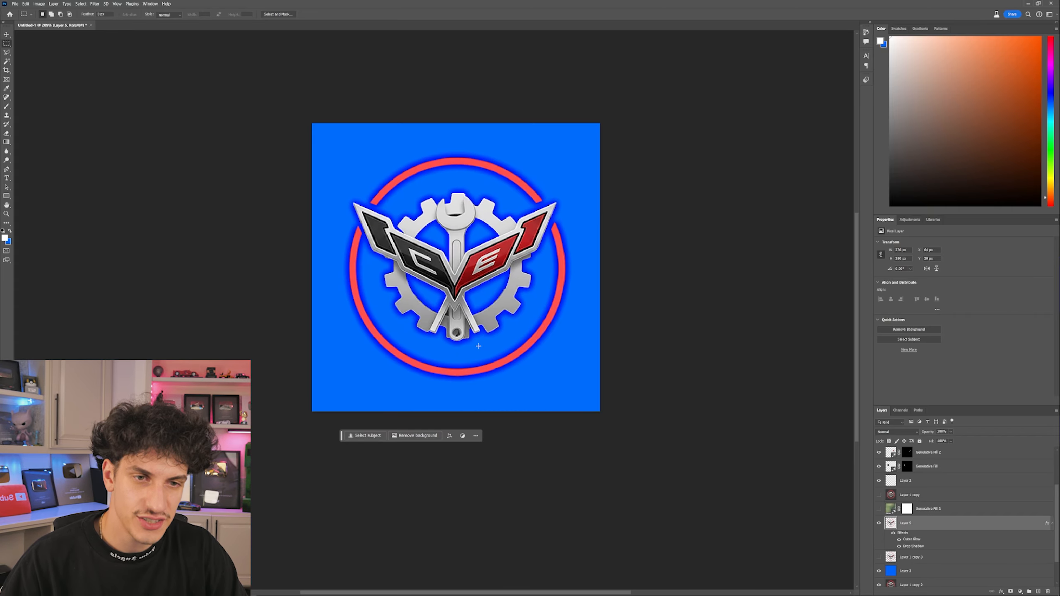
click(906, 571)
scroll(923, 554, down, 3)
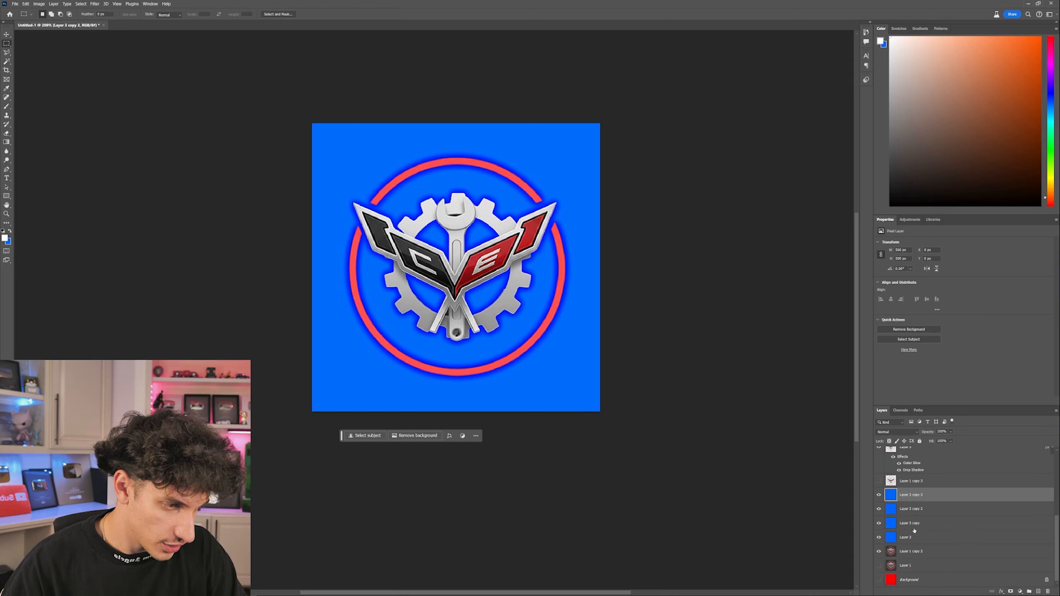
click(910, 522)
click(925, 494)
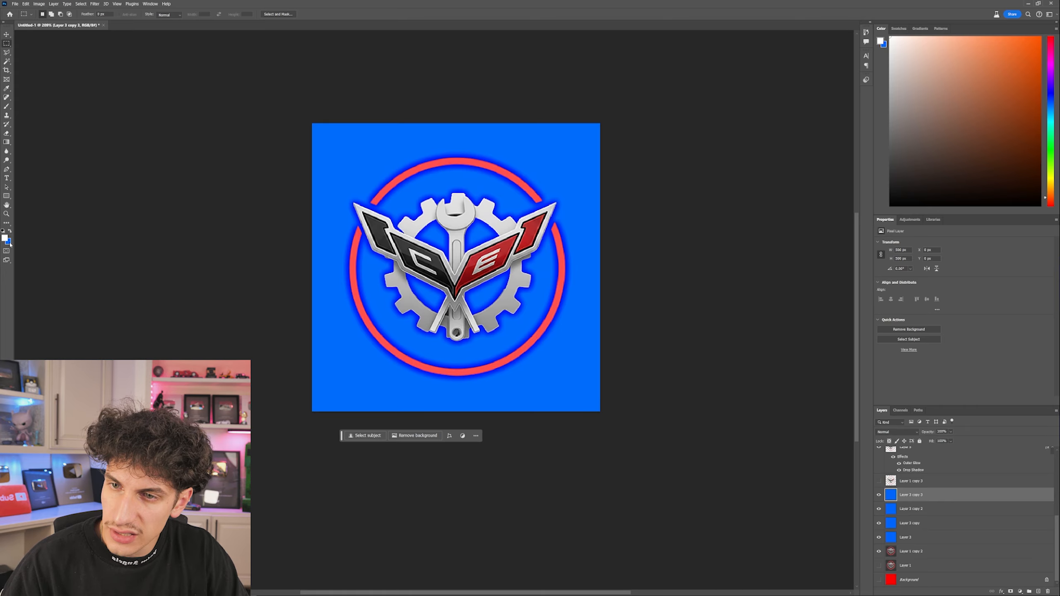
Set the background colour to ff0000, fill the topmost blue copy with it, and hide that layer
click(8, 242)
text(ff0000)
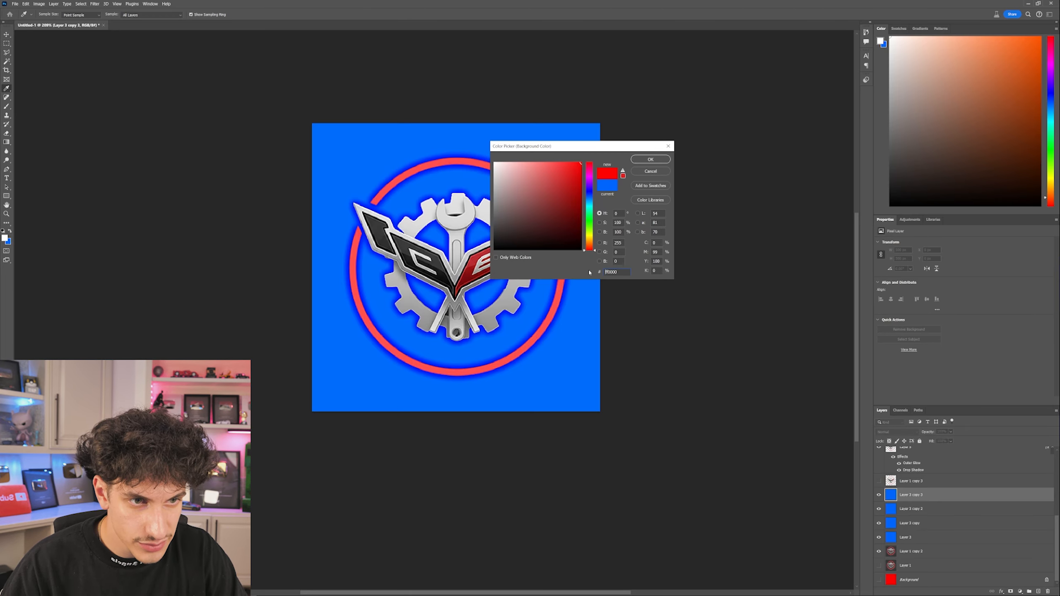
click(649, 159)
key(m)
key(ctrl+BackSpace)
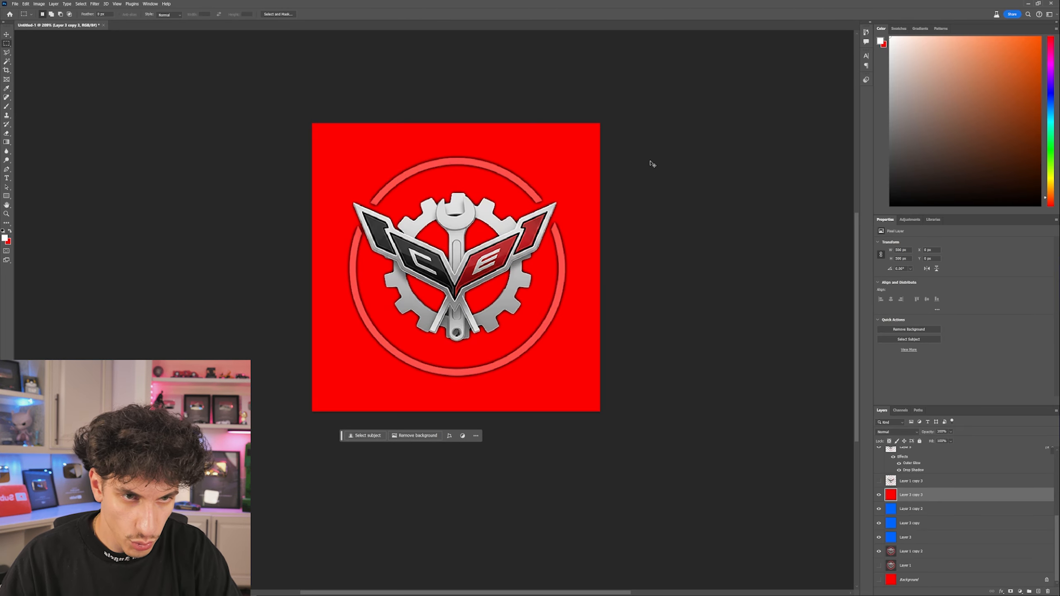
click(879, 495)
Set the background colour to yellow (R 228, G 255, B 0), fill the second blue copy with it, and hide that layer
key(alt+bracketleft)
click(8, 241)
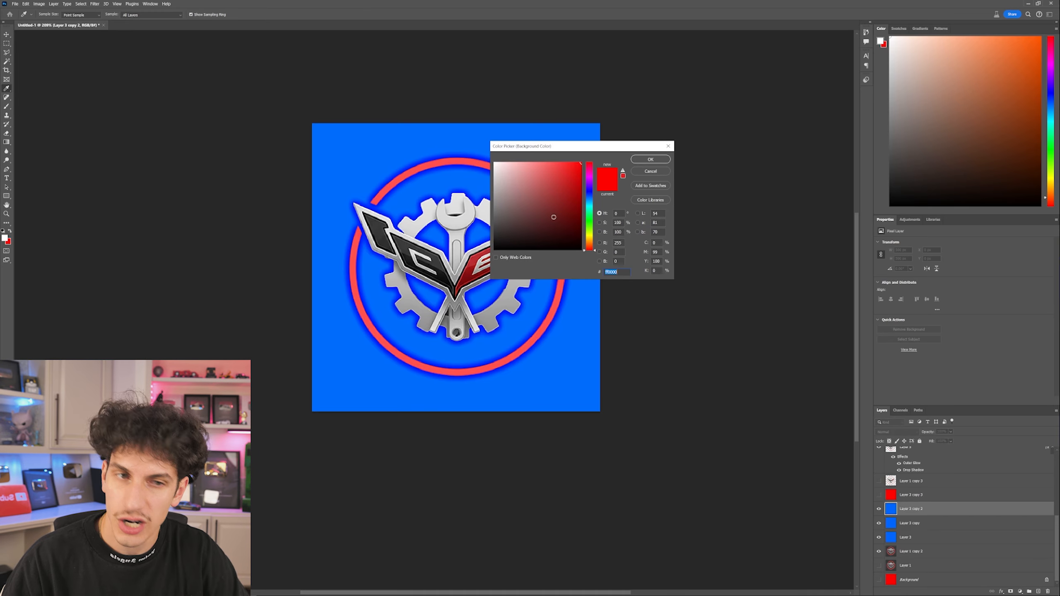
drag(590, 197, 595, 235)
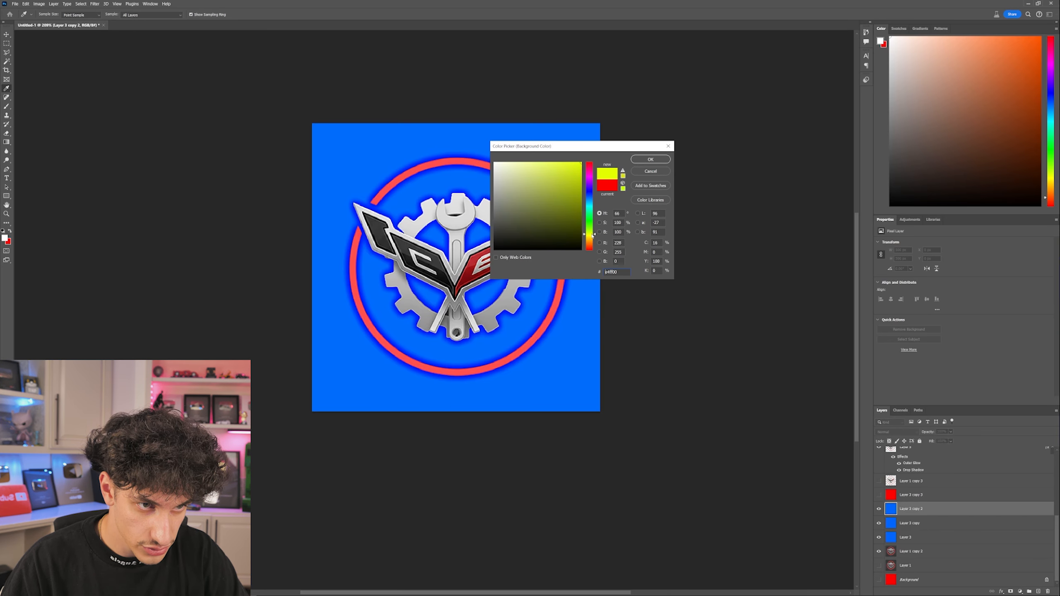
click(650, 159)
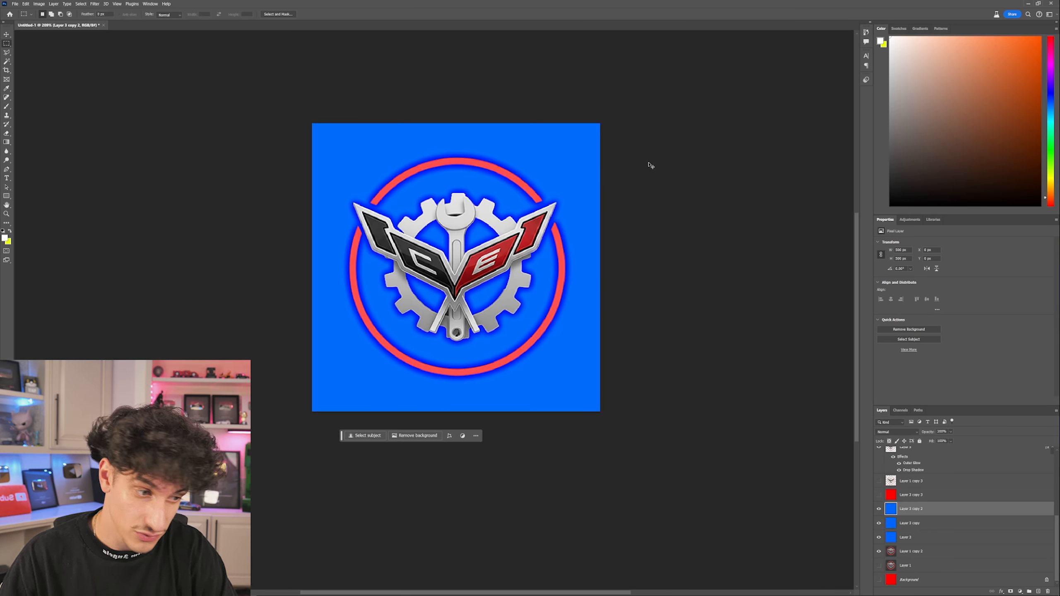
key(ctrl+BackSpace)
click(879, 509)
Set the foreground colour to green 00ff12, then fill the remaining blue copy with the yellow background colour and hide it
click(910, 523)
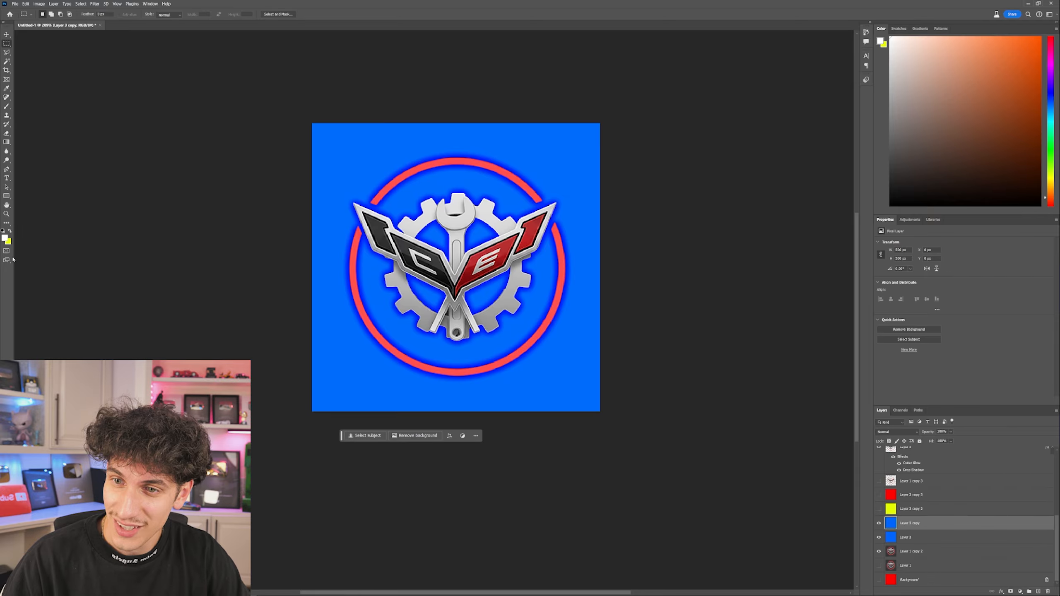
click(4, 238)
drag(590, 226, 591, 220)
drag(576, 168, 600, 131)
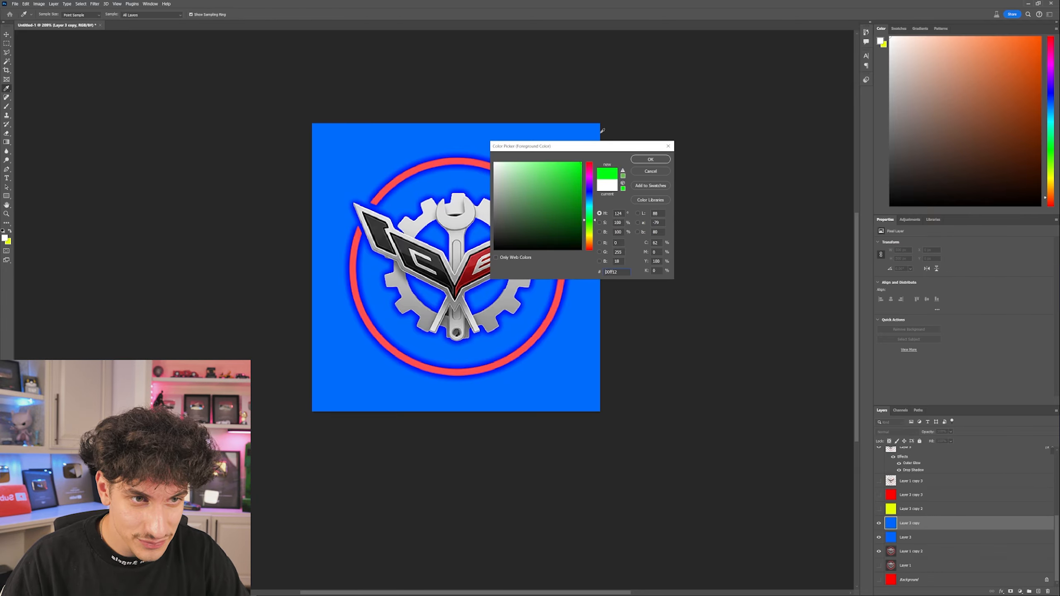
click(650, 159)
key(ctrl+BackSpace)
click(879, 523)
Preview the logo with the original blue layer turned off and on, and against the red background layer
click(902, 538)
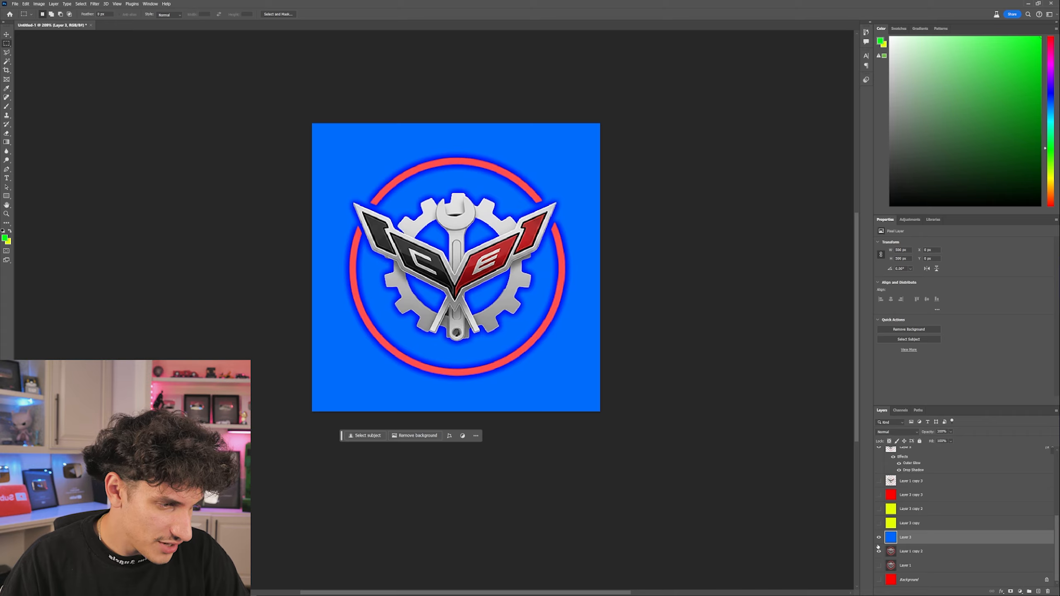
click(879, 538)
click(879, 538)
click(879, 495)
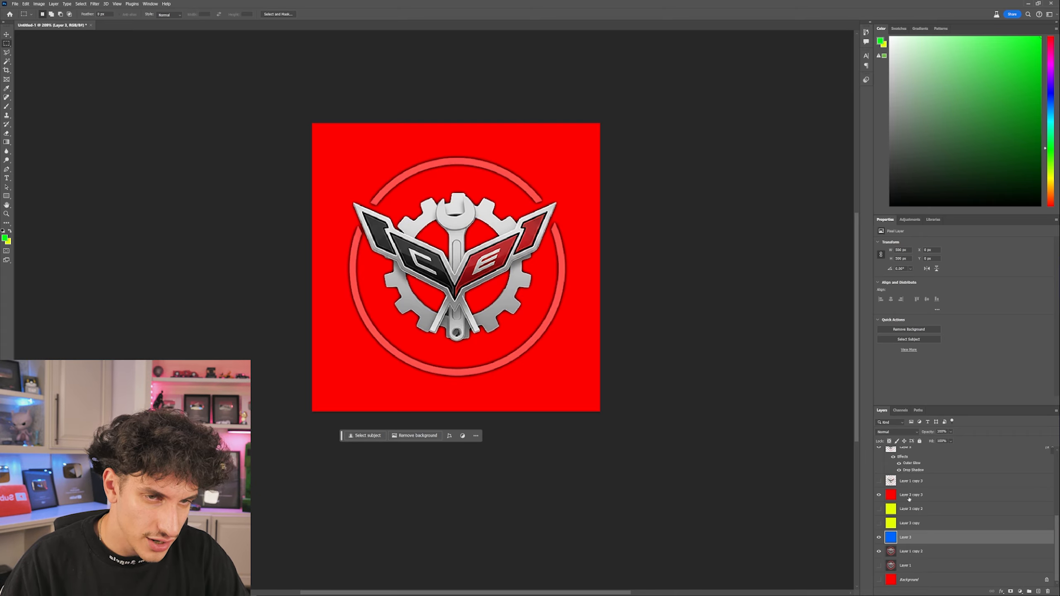
click(889, 495)
click(879, 494)
Compare the logo on the blue background and the dark grey background by toggling the blue layer's visibility
click(879, 537)
click(880, 538)
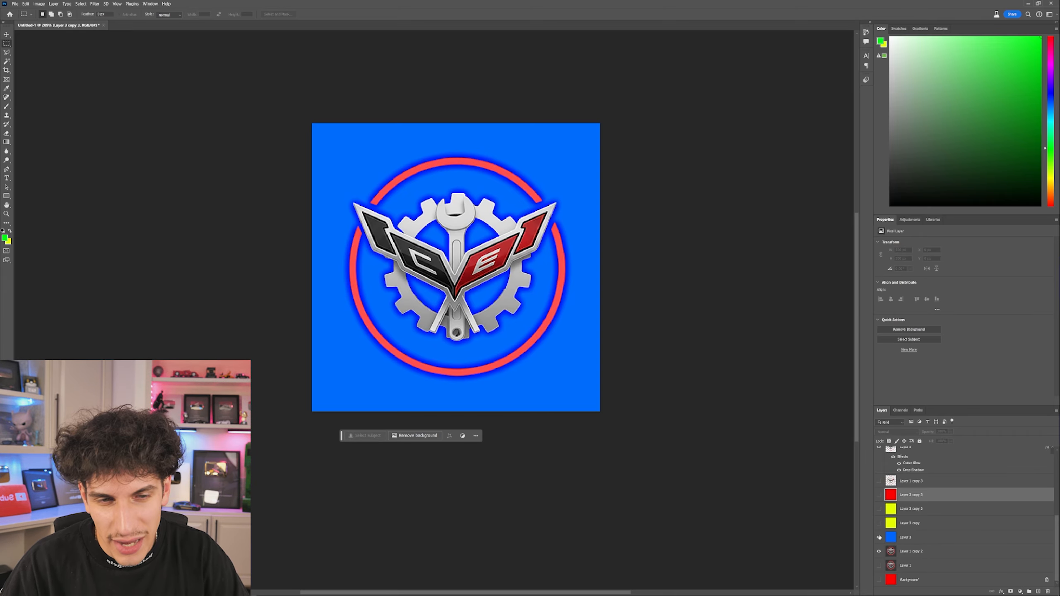
click(879, 538)
scroll(959, 467, up, 2)
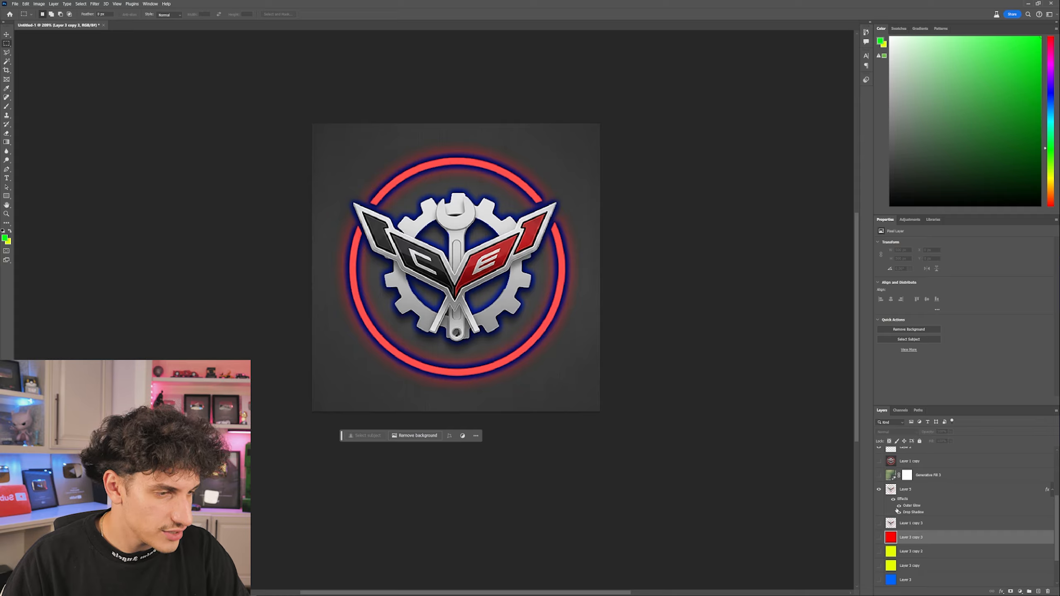
scroll(875, 581, down, 2)
click(879, 538)
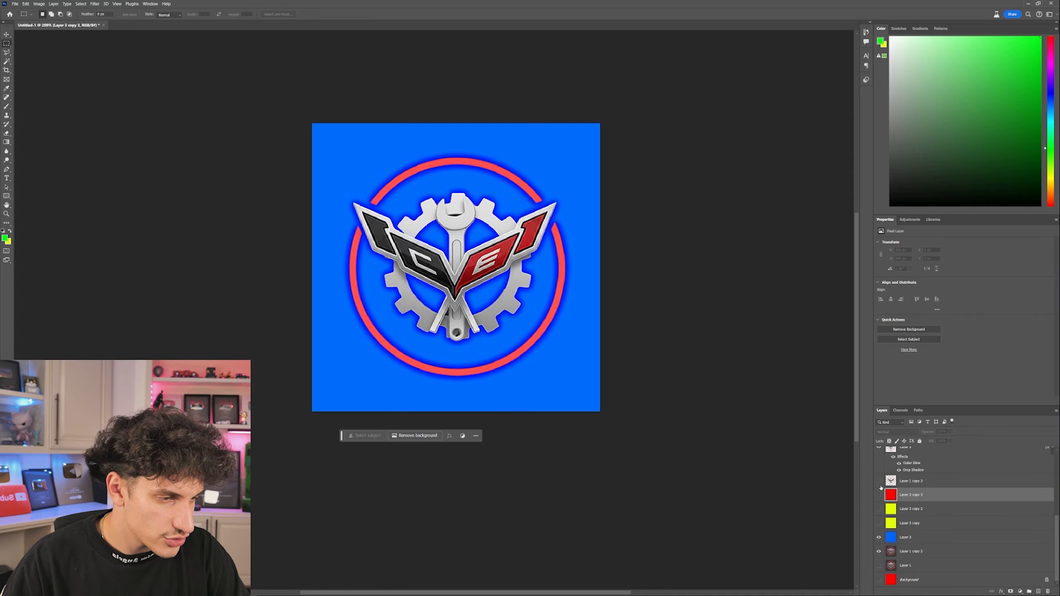
scroll(874, 580, up, 2)
click(879, 580)
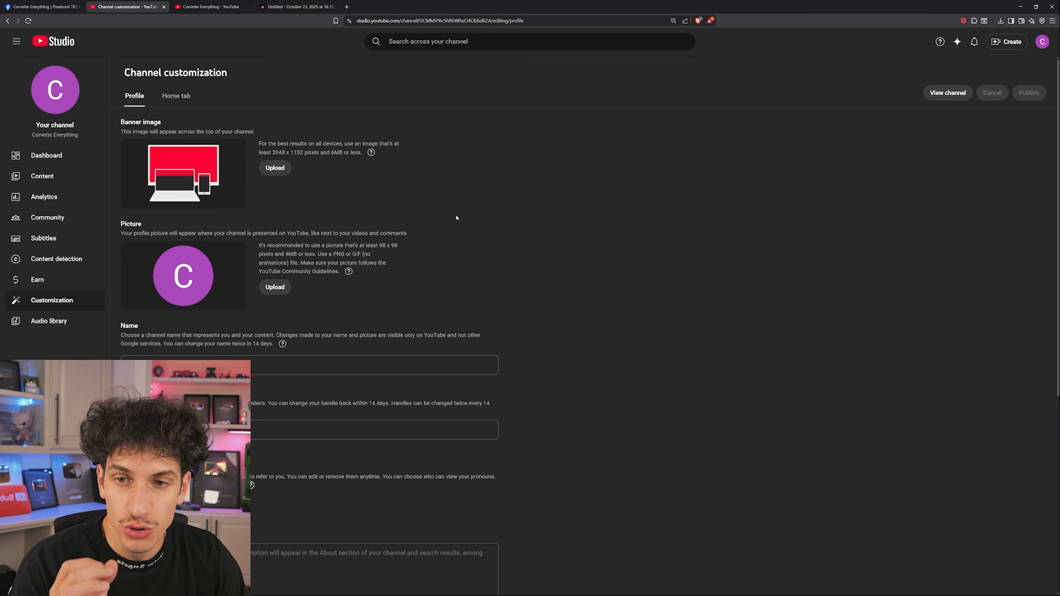
Upload corvette-everything-icon-v1.png as the channel's profile picture in YouTube Studio
click(274, 288)
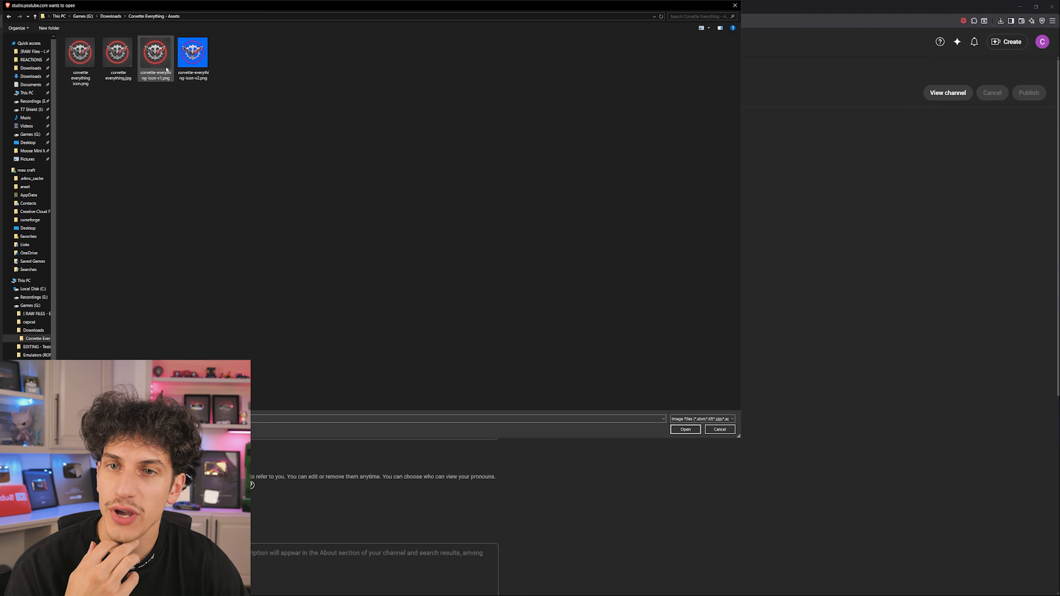
click(161, 56)
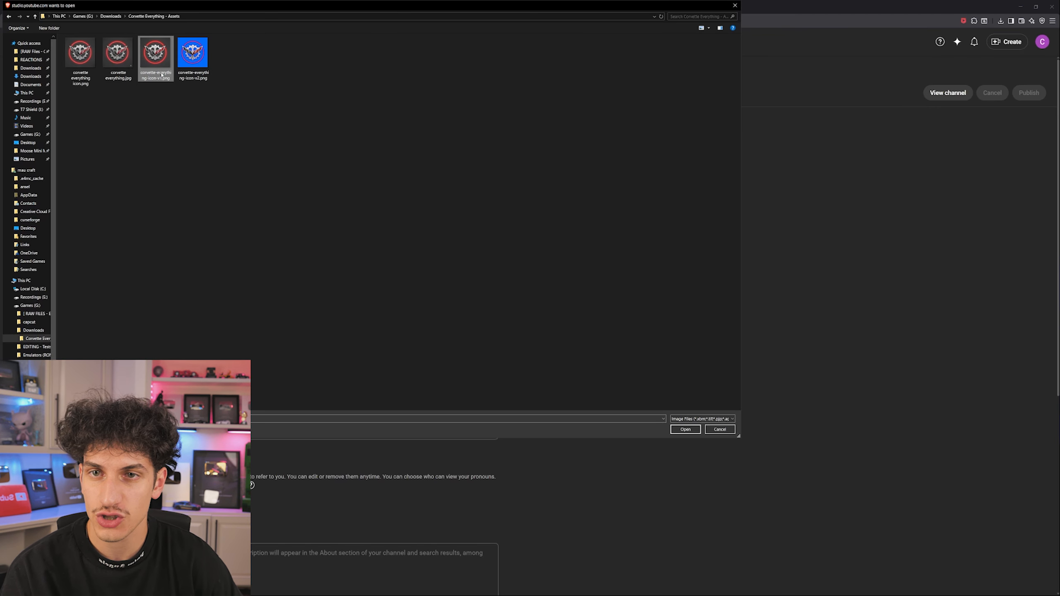
double_click(166, 65)
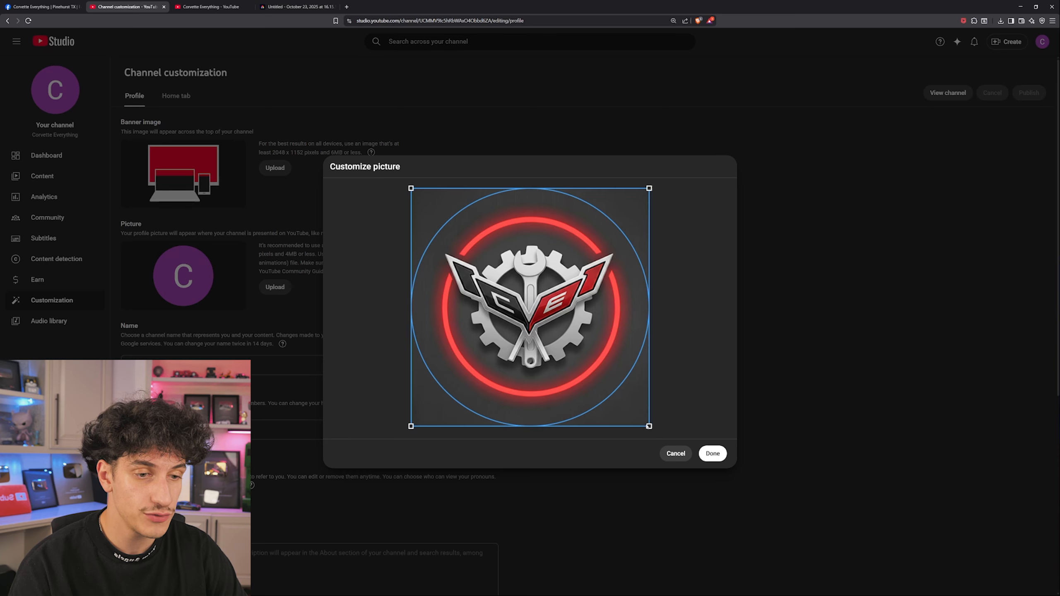
Crop the profile picture slightly tighter, centre the crop circle on the logo, and accept it
drag(649, 426, 636, 414)
drag(564, 348, 571, 355)
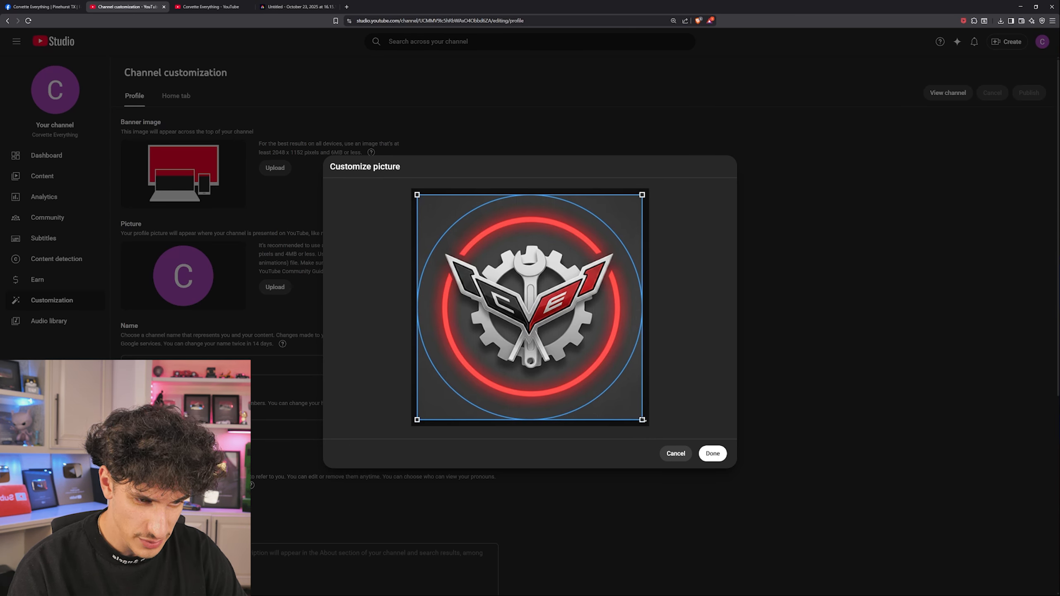
drag(642, 420, 637, 415)
drag(600, 361, 603, 365)
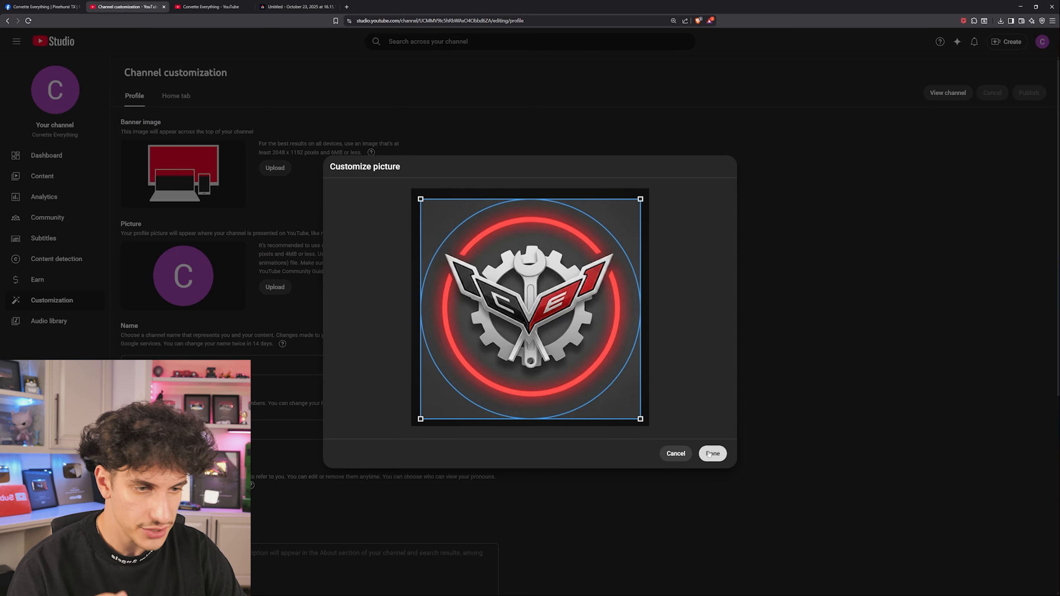
click(709, 454)
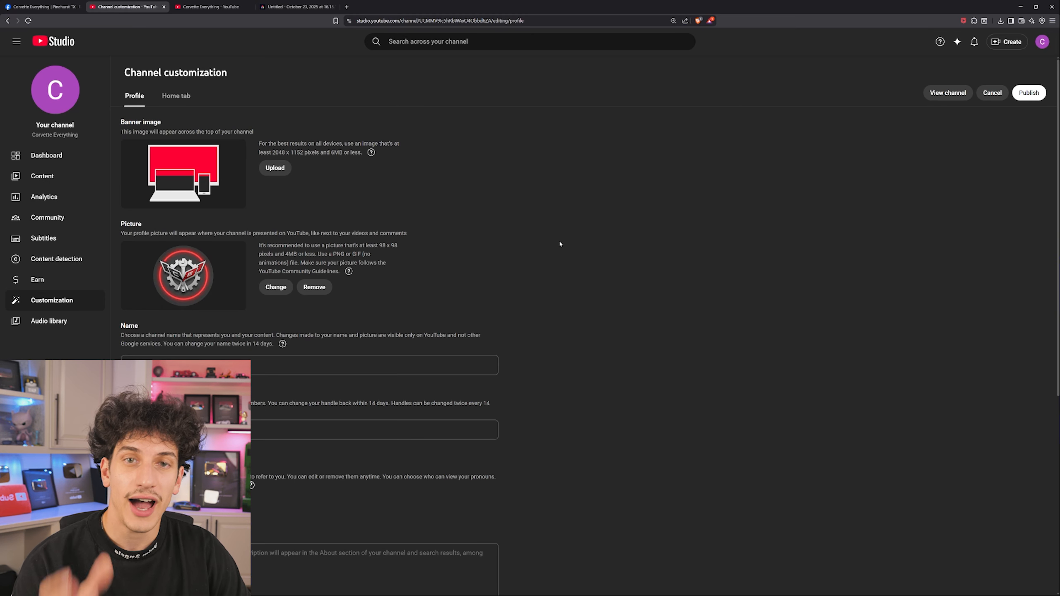
Publish the channel customization with the new profile picture
scroll(247, 250, down, 1)
scroll(581, 206, up, 1)
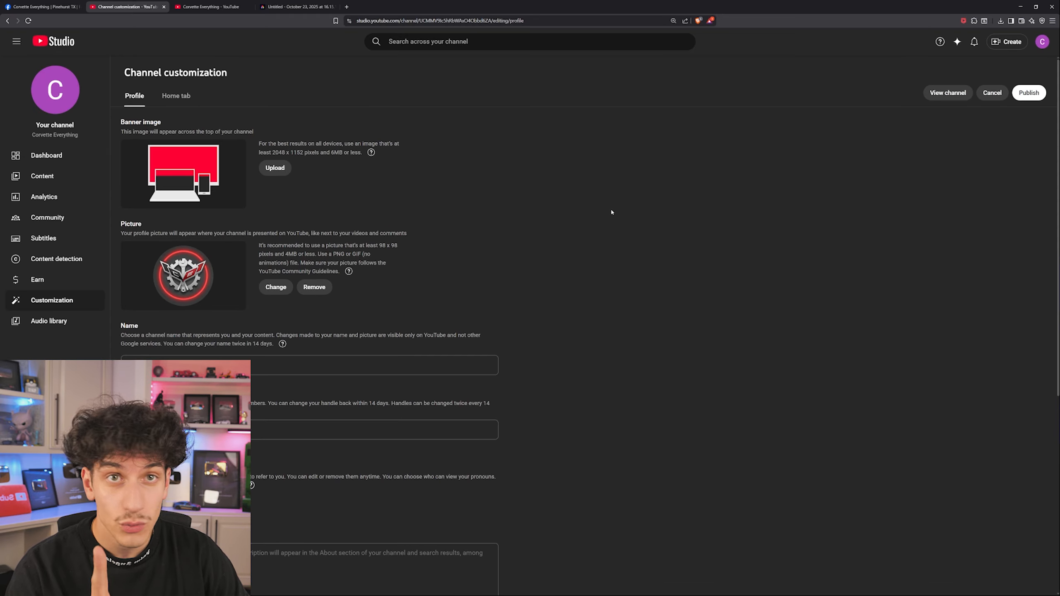
click(1027, 98)
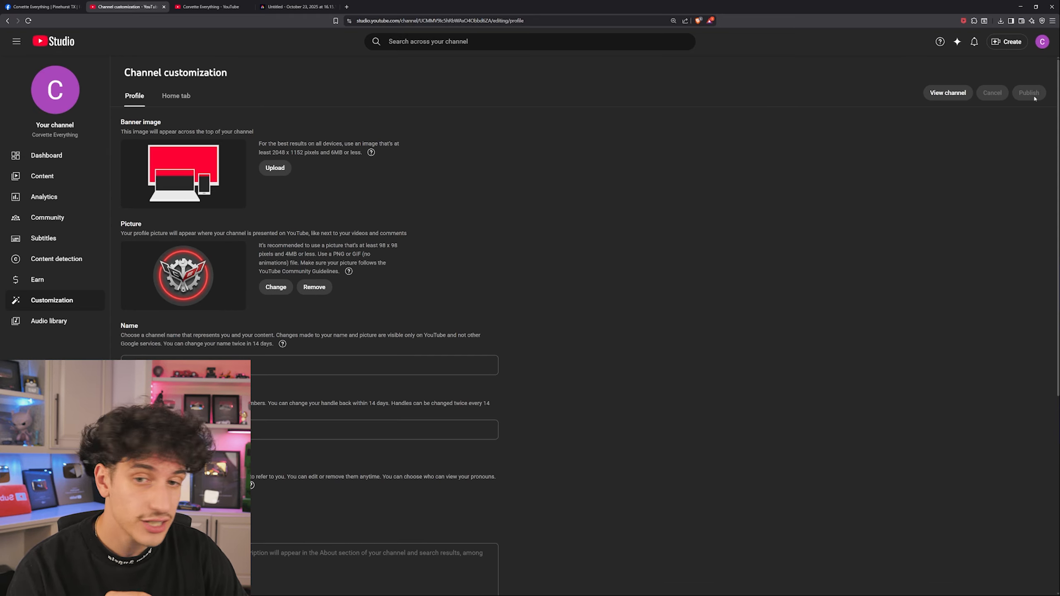
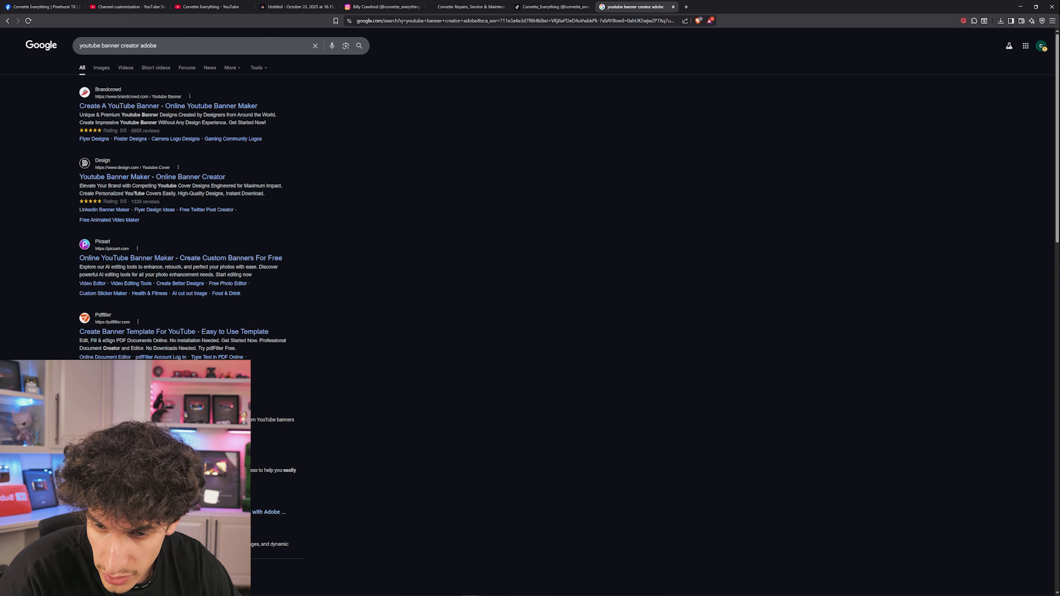
Open Adobe's YouTube banner creator from the search results and start a blank banner in Adobe Express
click(142, 407)
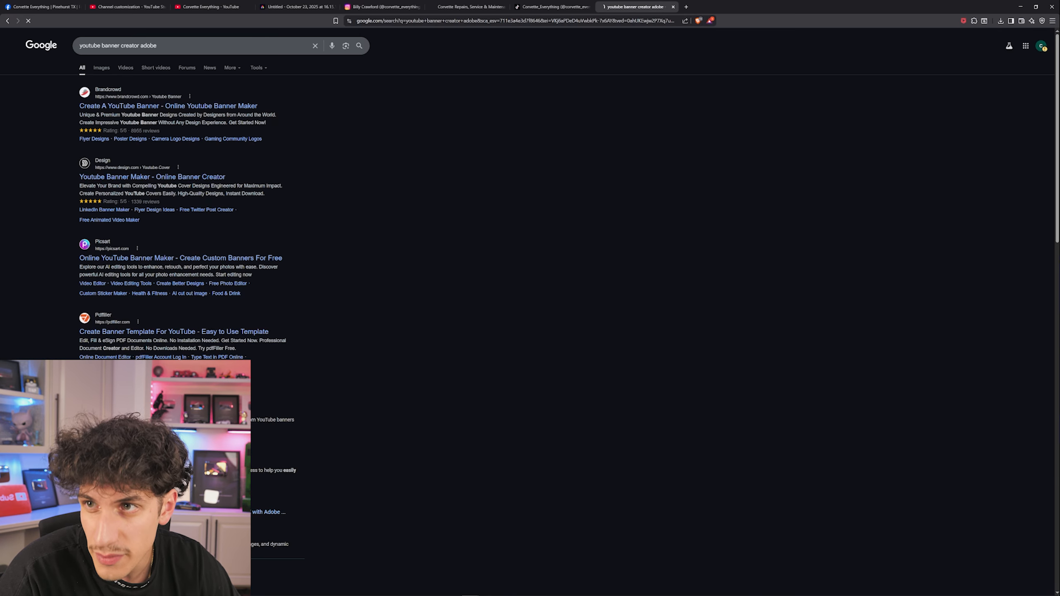
click(336, 185)
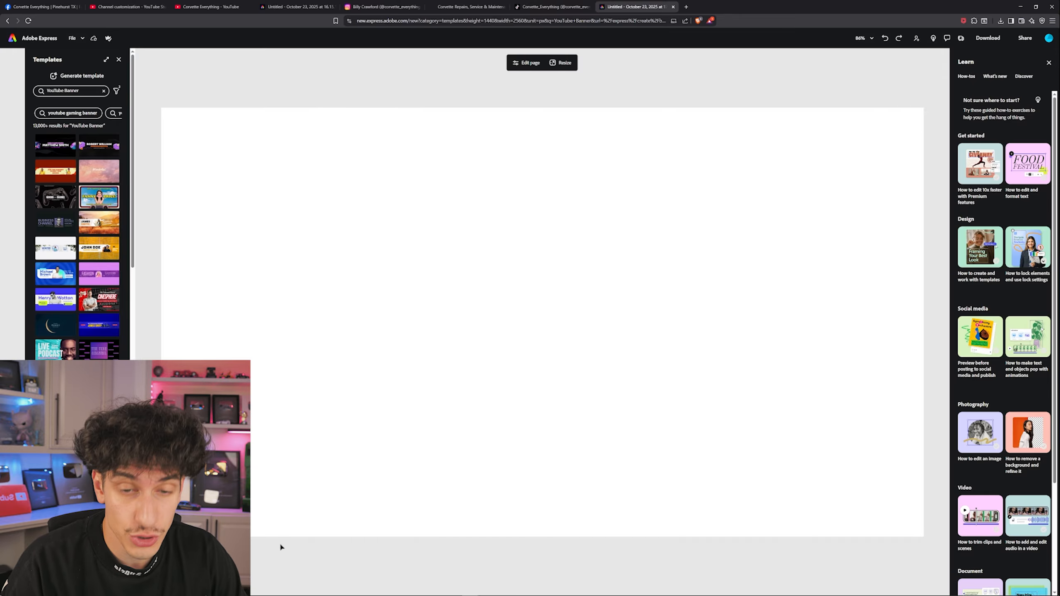
Switch to Photoshop and display the cut-out logo on blue by hiding the dark logo layer above it
click(490, 588)
scroll(879, 548, up, 2)
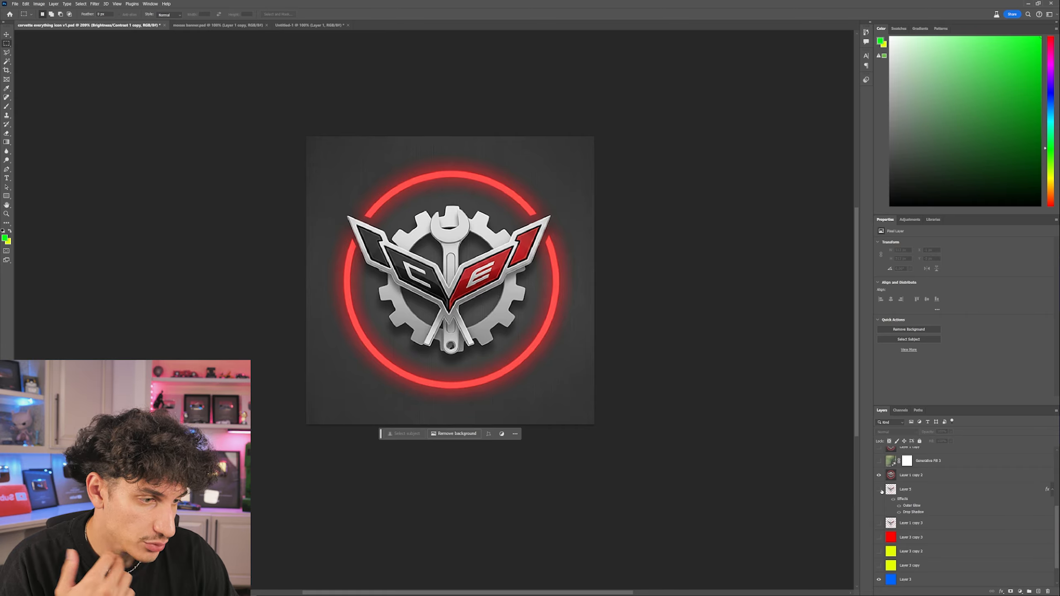
scroll(880, 493, up, 2)
click(879, 503)
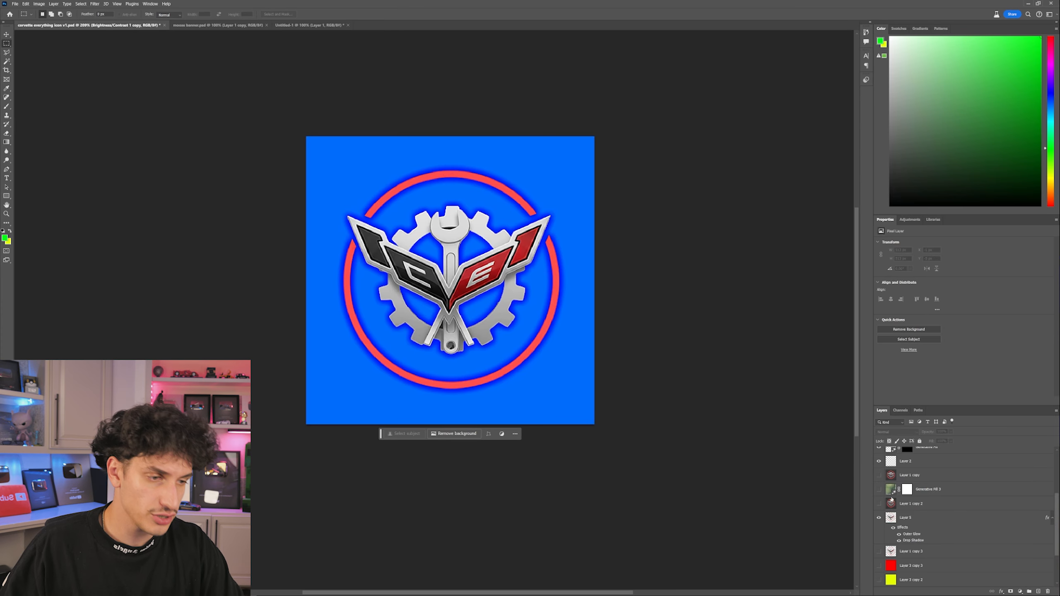
Show the dark logo layer above the cut-out logo again in Photoshop
click(879, 504)
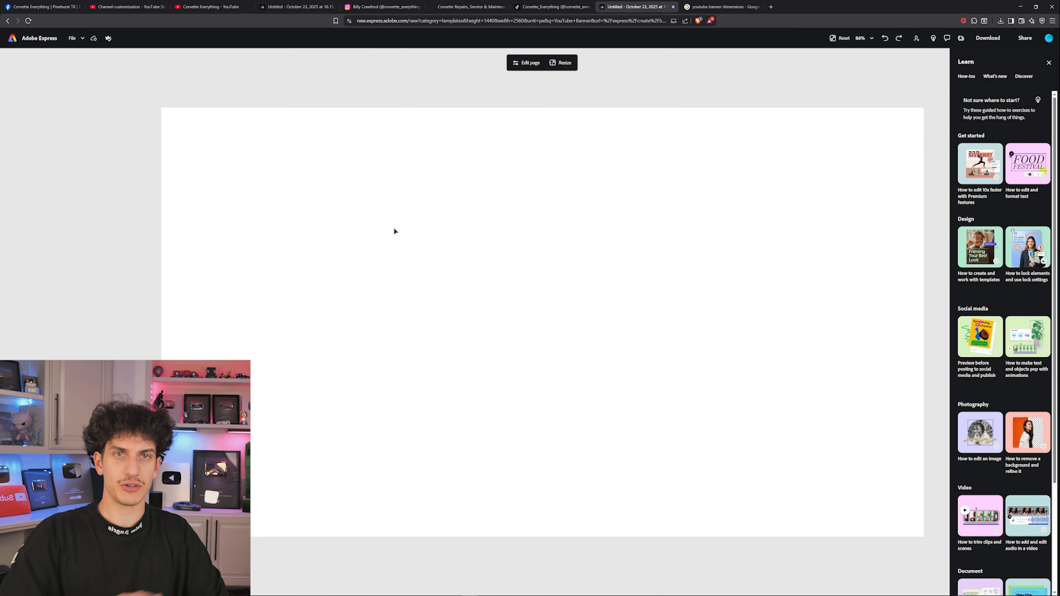
Switch to the browser, copy the Snappa banner size guide from the "youtube banner dimensions" image results, and return to the blank Adobe Express banner
click(724, 6)
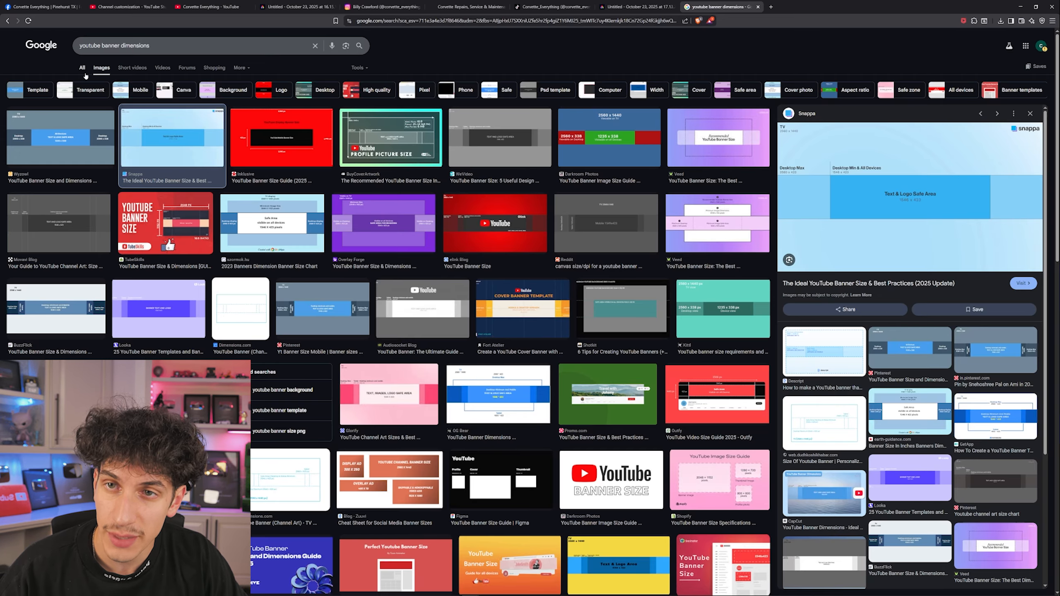
drag(150, 46, 52, 47)
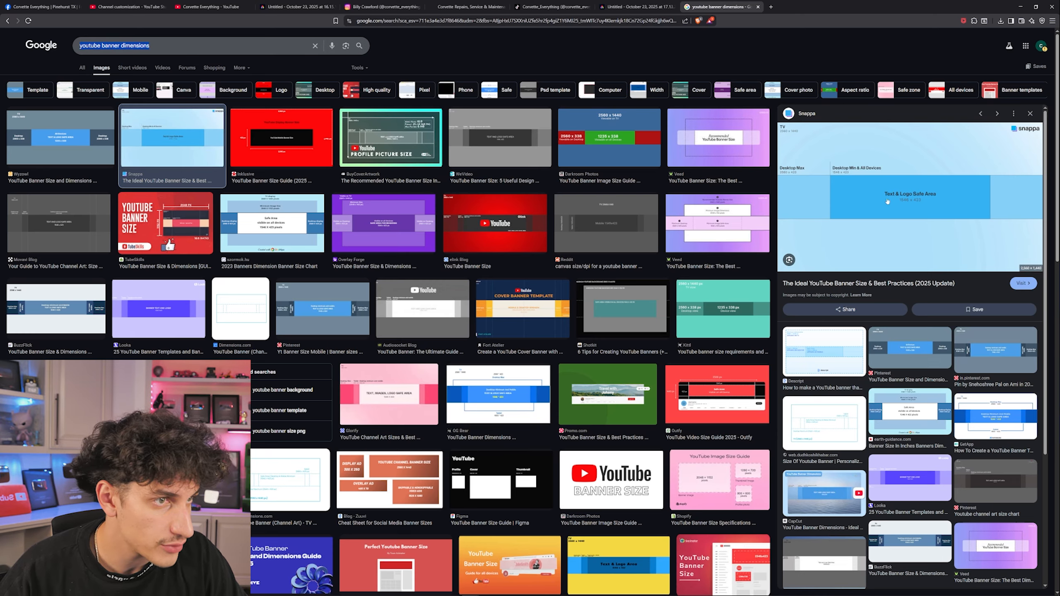
right_click(889, 203)
click(923, 339)
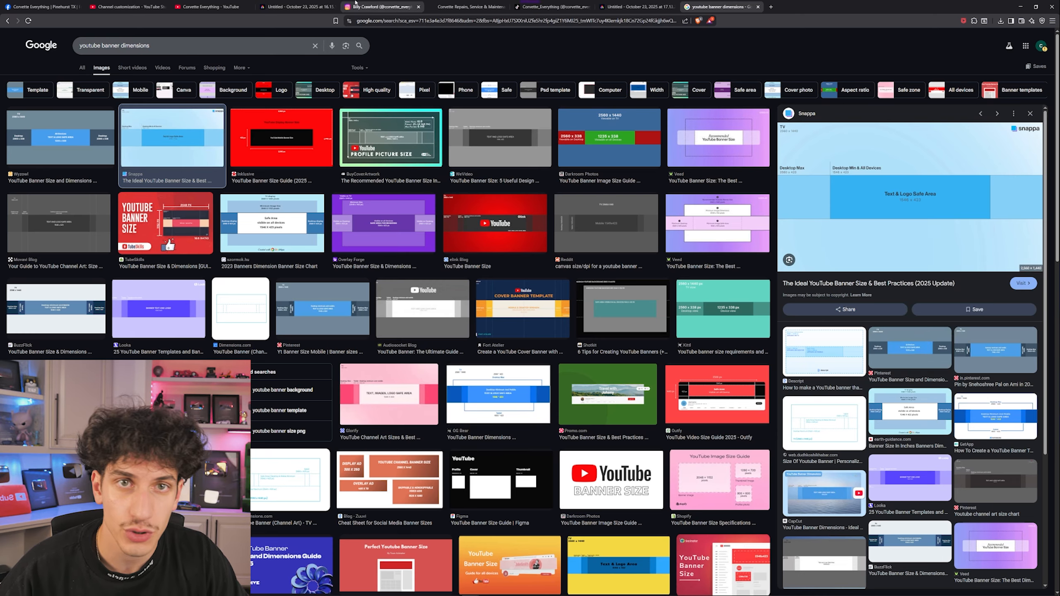
click(269, 4)
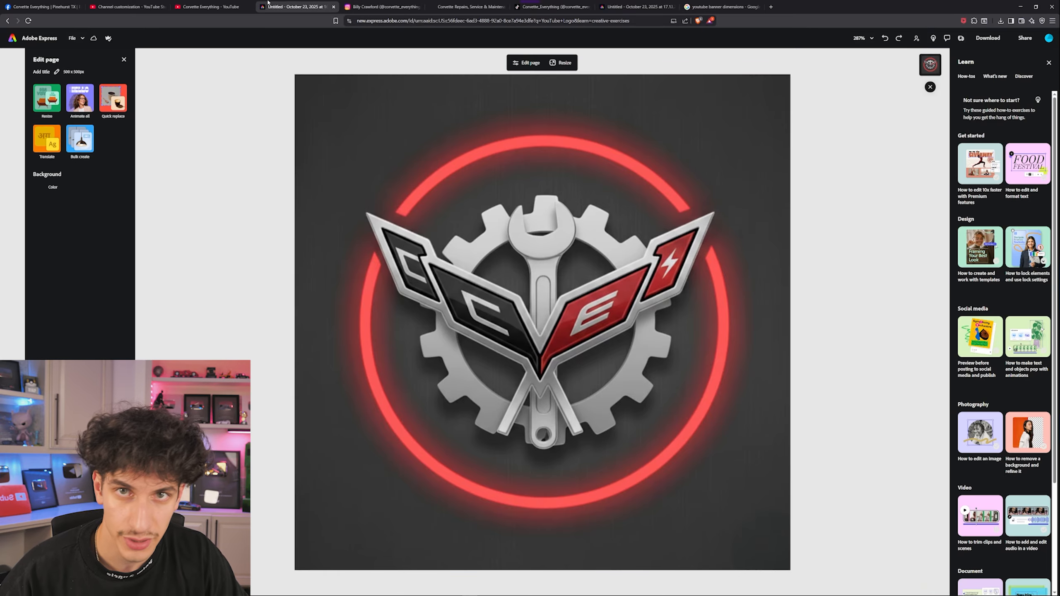
click(654, 6)
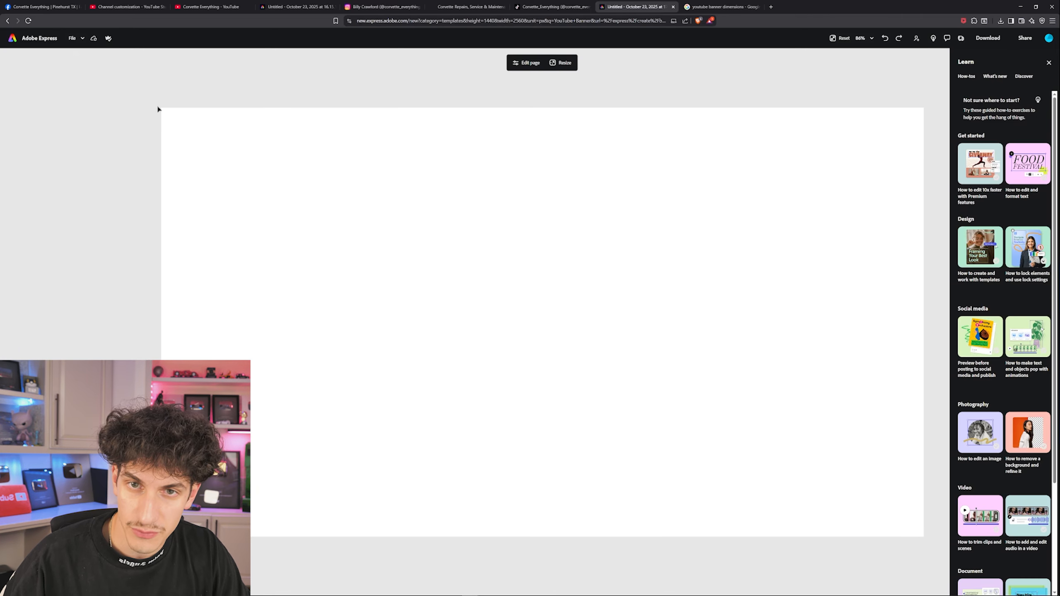
click(714, 6)
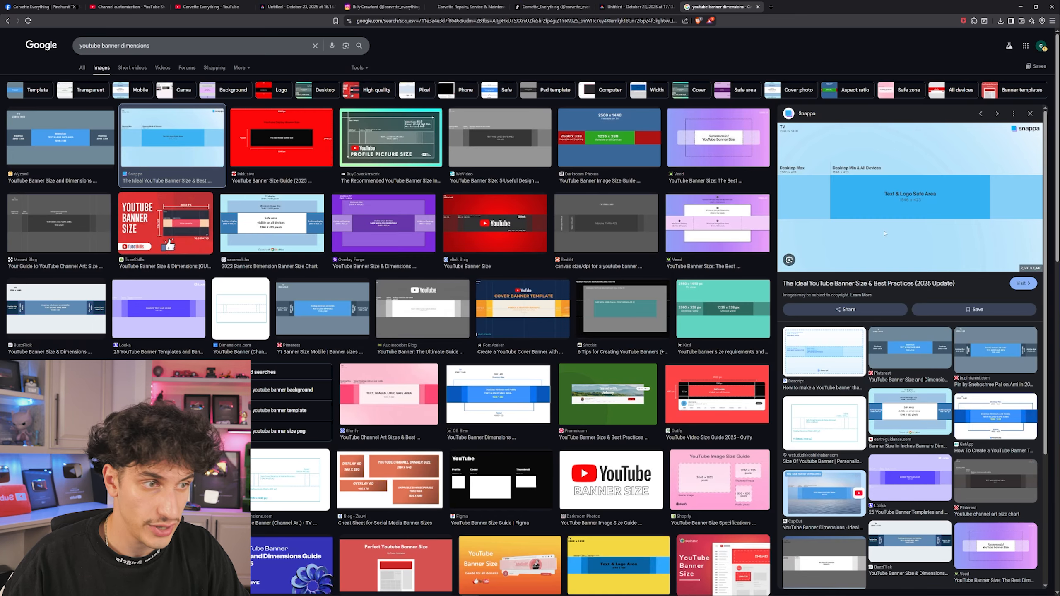
right_click(884, 233)
click(918, 367)
click(635, 6)
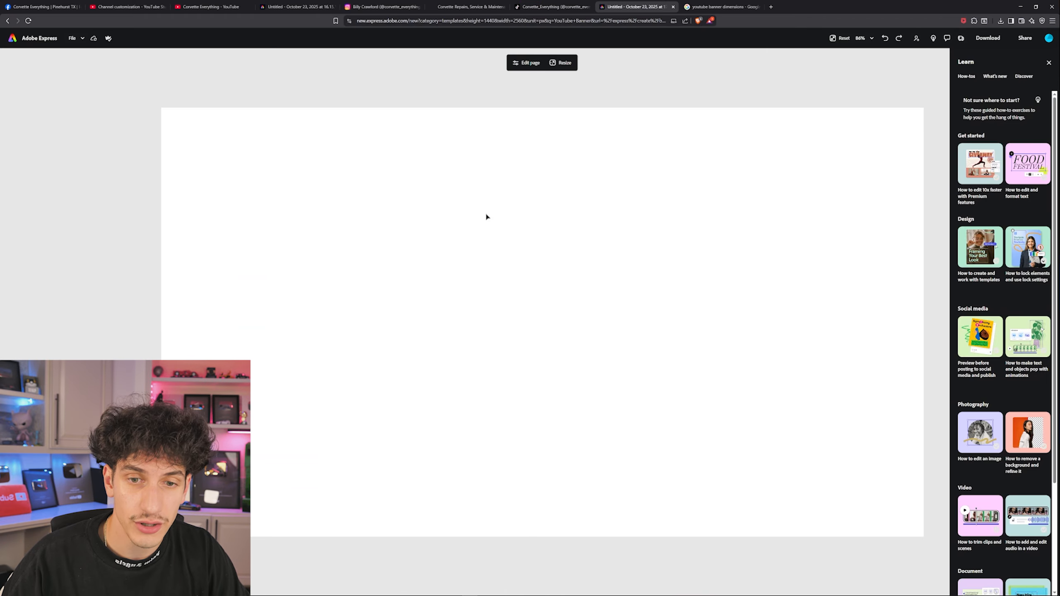
Paste the copied size guide into the blank banner and place it across the whole page
right_click(385, 208)
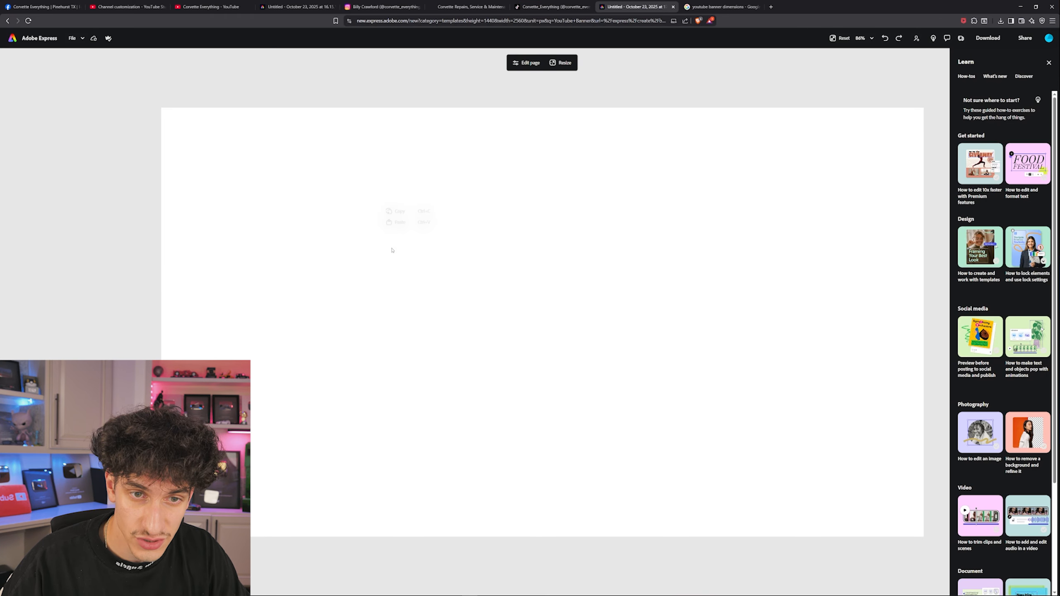
click(405, 226)
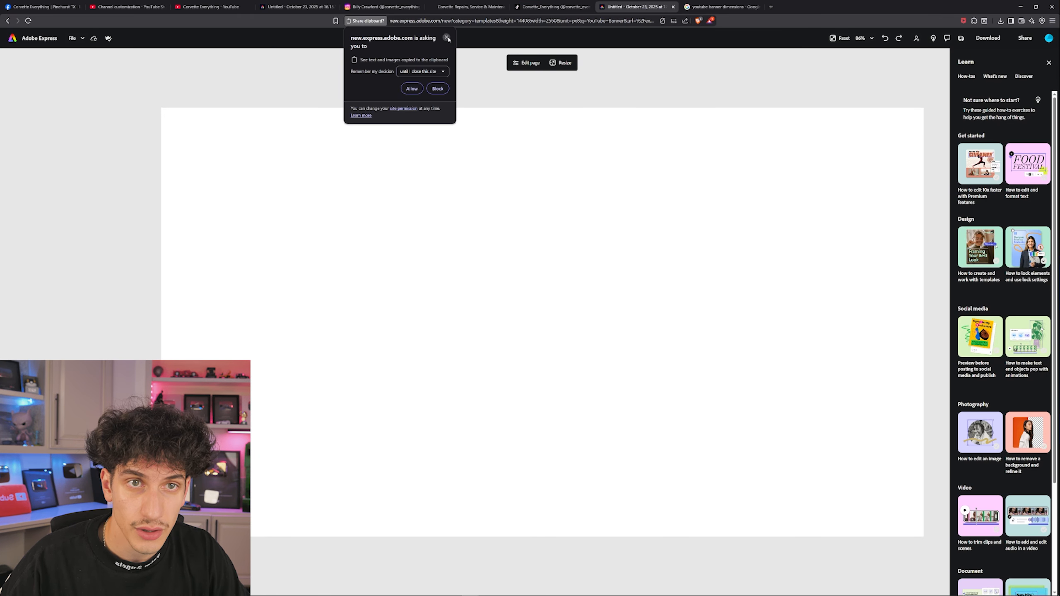
click(436, 88)
drag(439, 233, 493, 233)
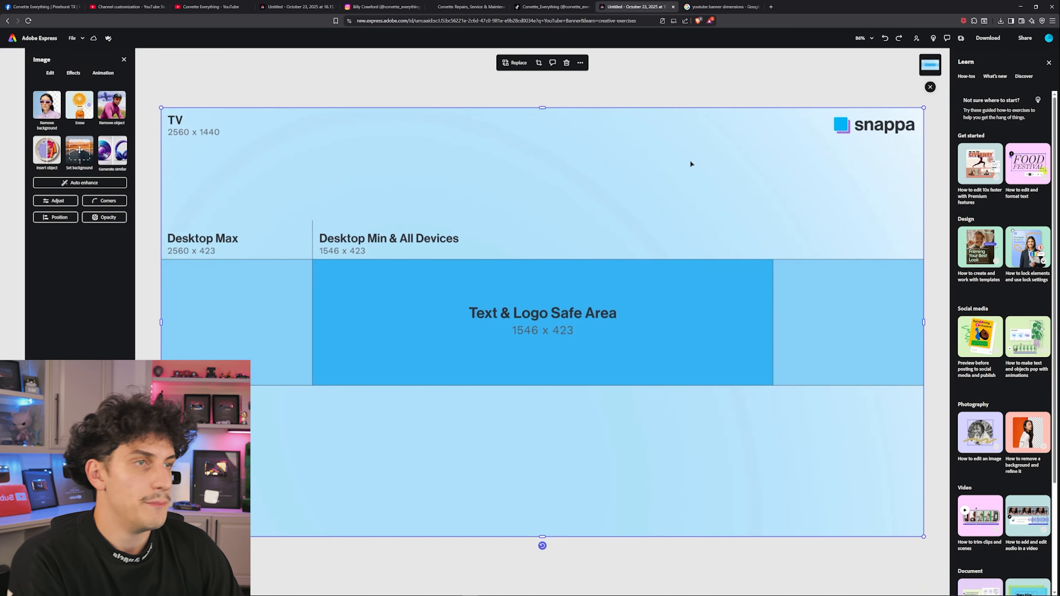
click(253, 95)
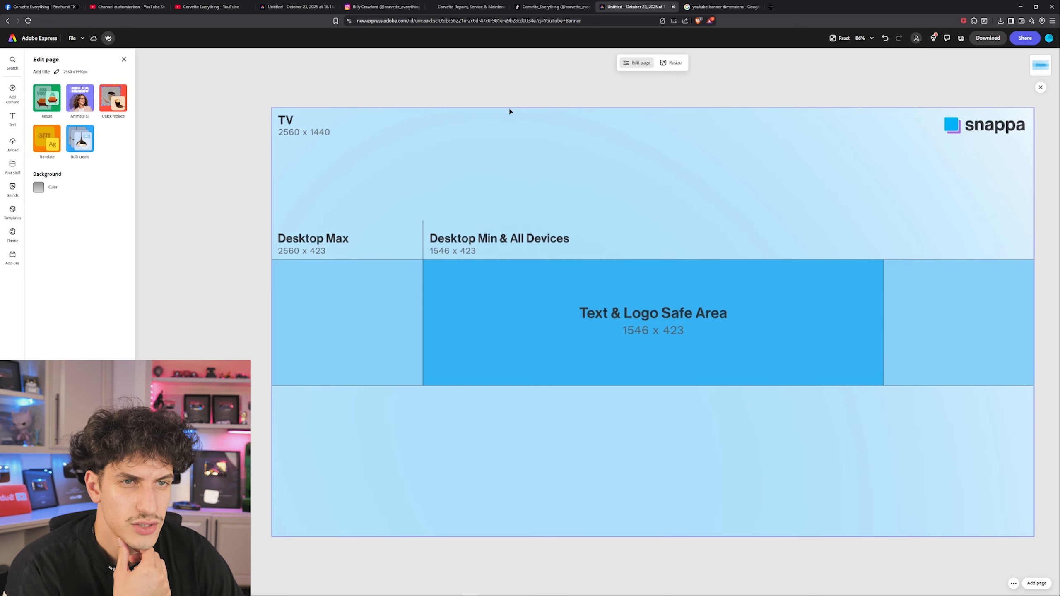
Trim the size guide's upper and lower areas so only the 423-pixel-high desktop band remains across the banner
click(523, 112)
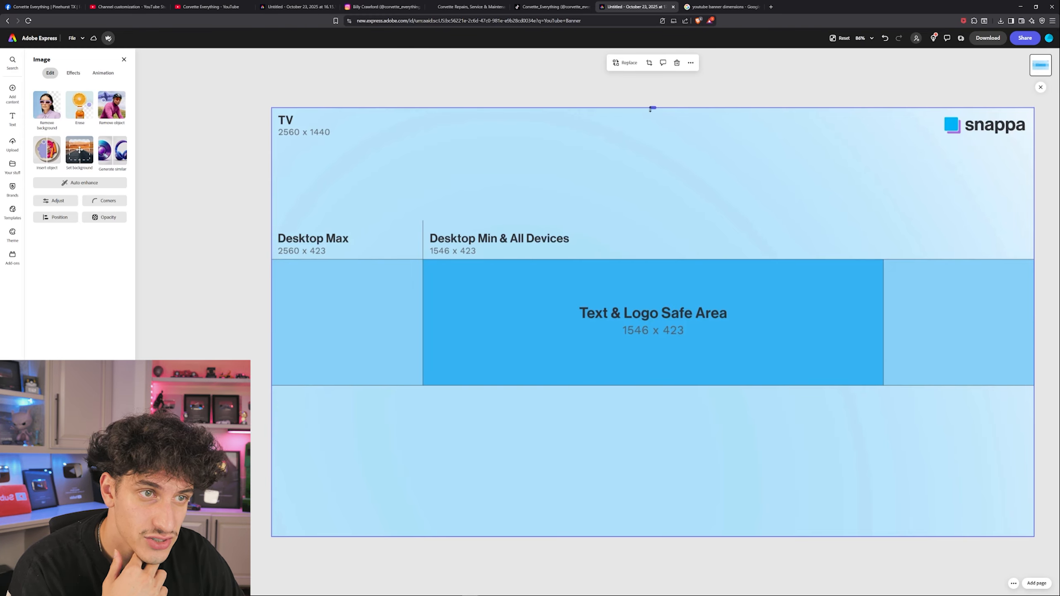
mouse_move(653, 108)
mouse_down()
mouse_move(648, 255)
mouse_move(648, 112)
mouse_move(650, 125)
mouse_up()
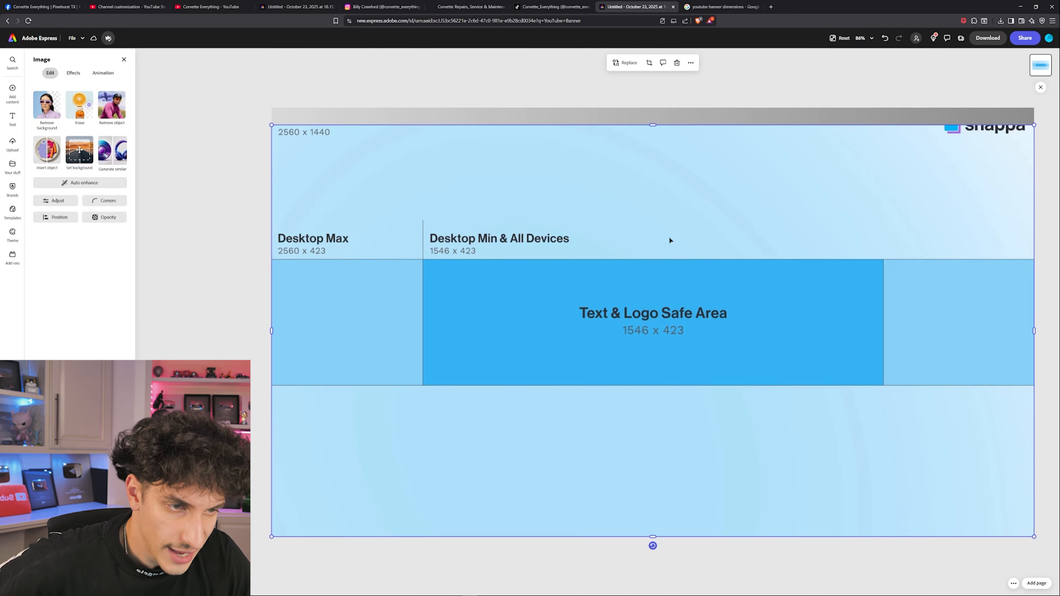
drag(652, 125, 649, 260)
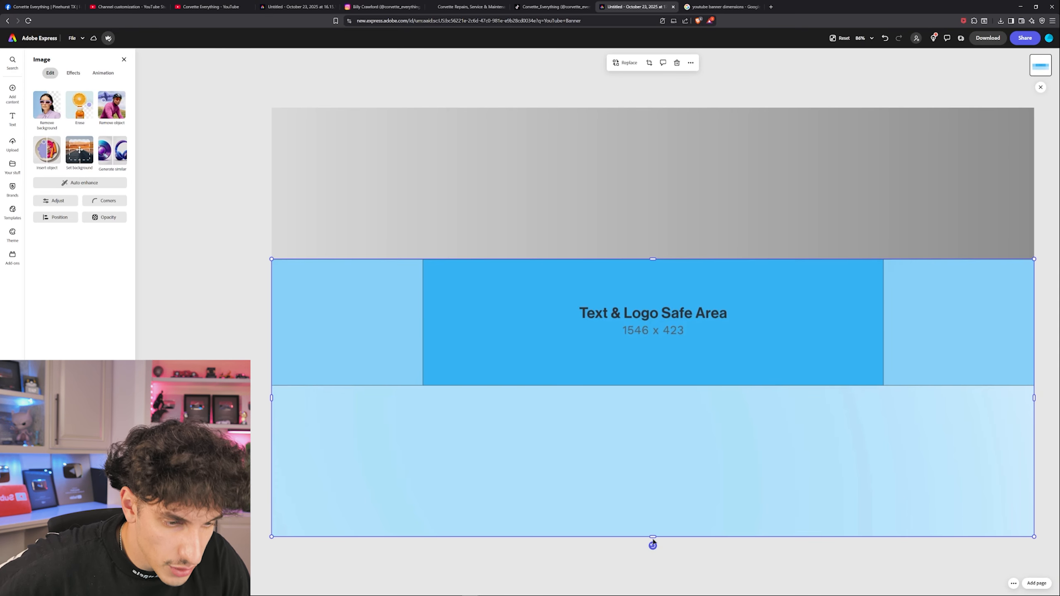
drag(653, 537, 668, 390)
click(576, 399)
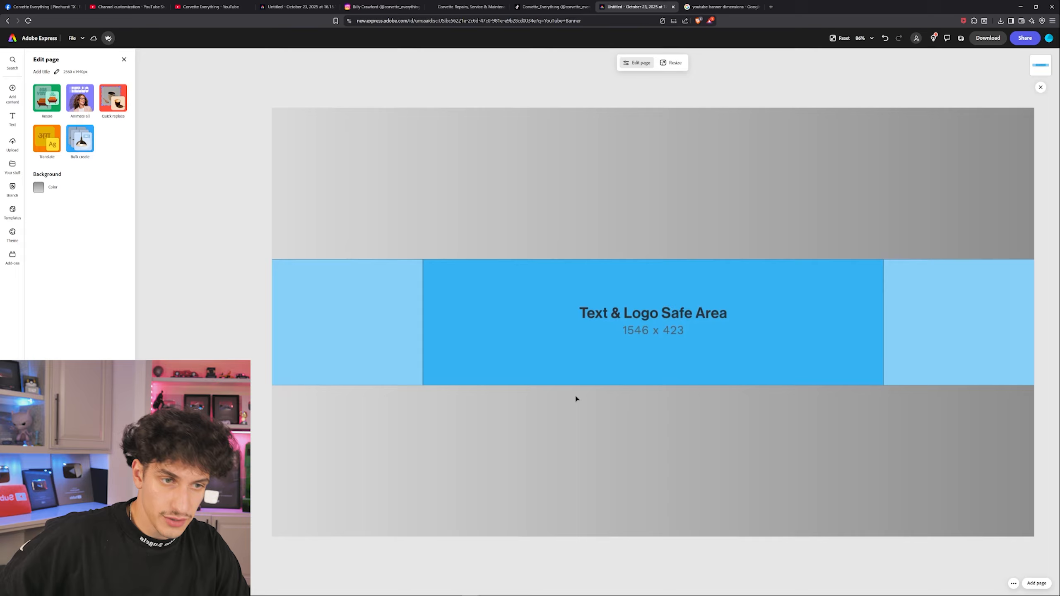
click(488, 319)
click(495, 189)
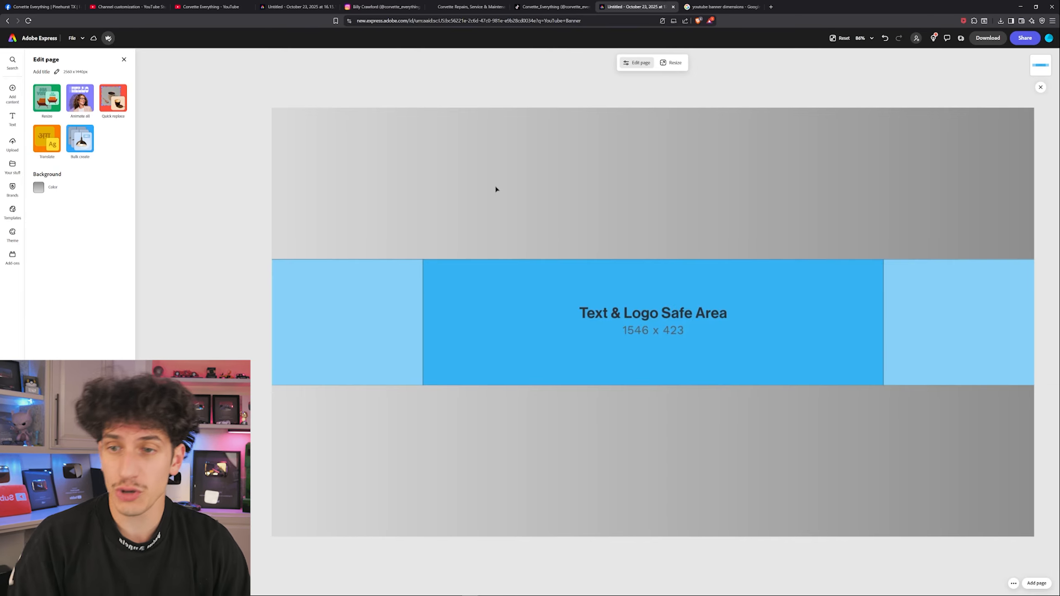
Trim both ends of the guide band to the edges of the 1546 x 423 text and logo safe area
click(703, 316)
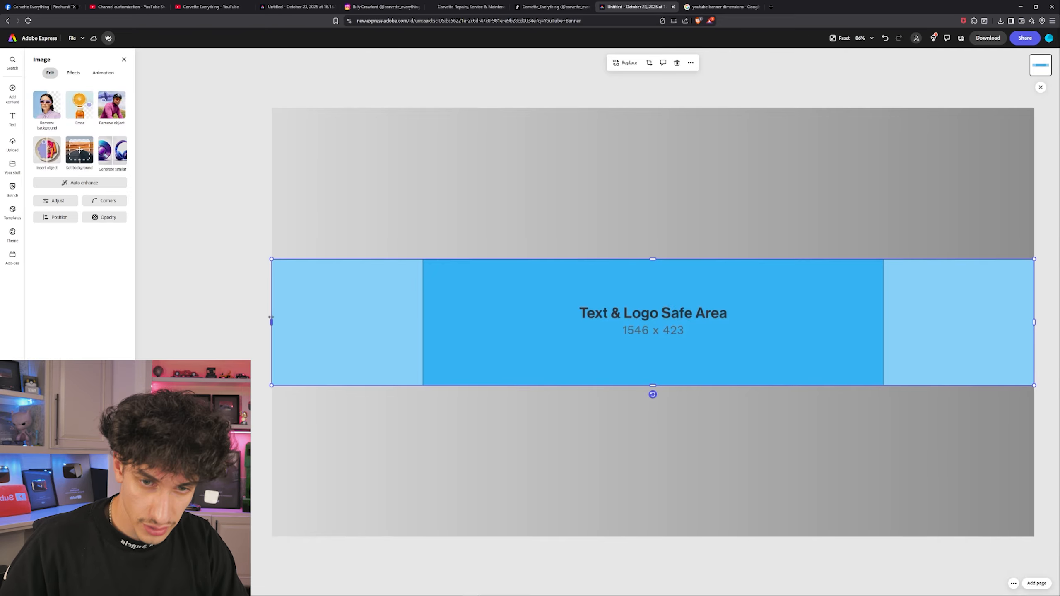
drag(272, 321, 423, 325)
drag(1032, 320, 883, 323)
click(886, 205)
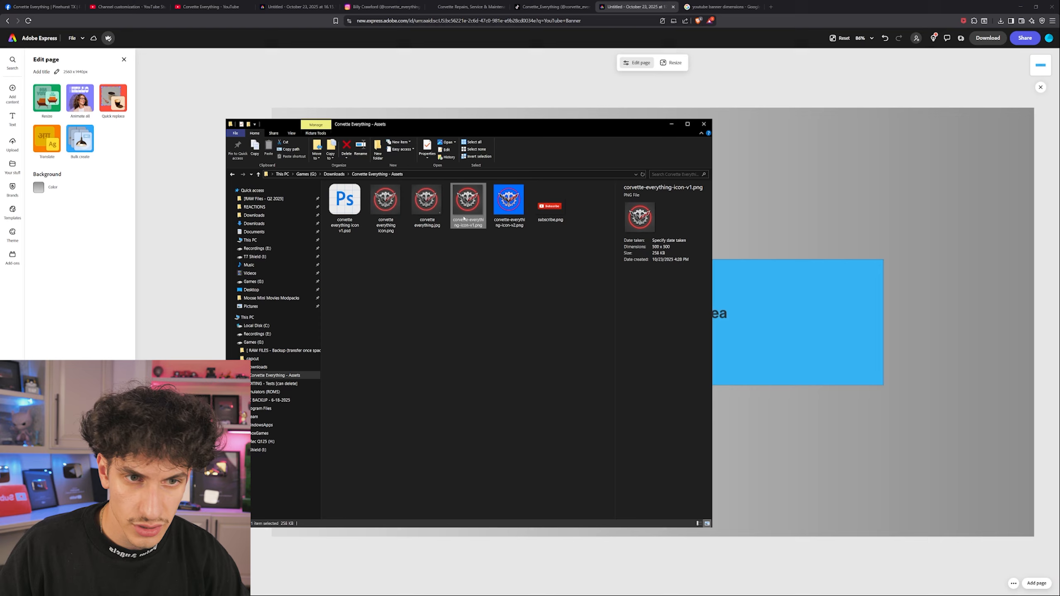
Add corvette-everything-icon-v1.png from the Corvette Everything - Assets folder, sized to fit inside the safe area beside the guide text
drag(464, 217, 502, 357)
drag(501, 321, 540, 346)
click(556, 369)
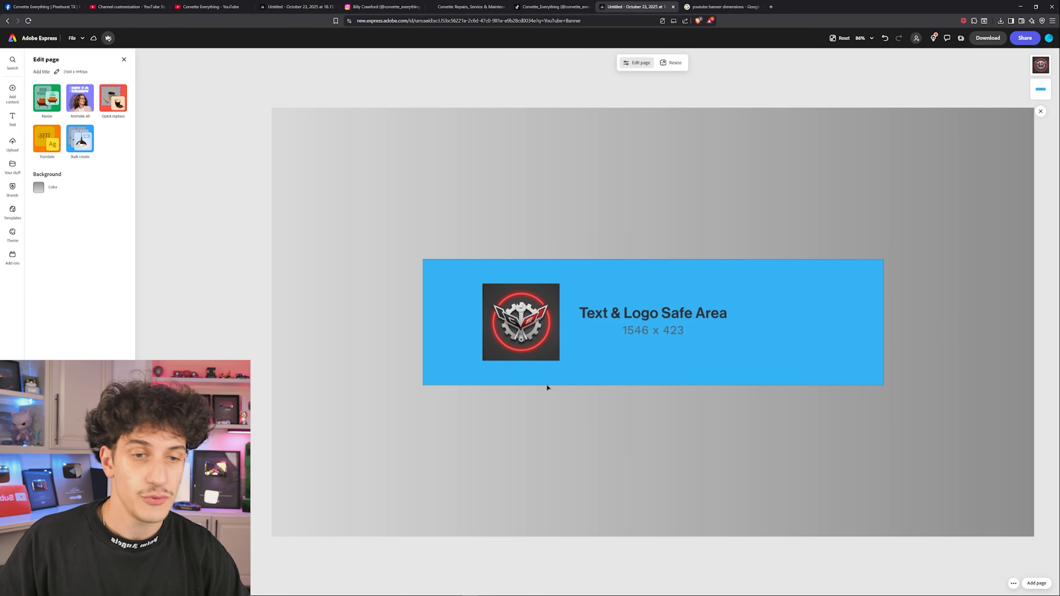
click(521, 357)
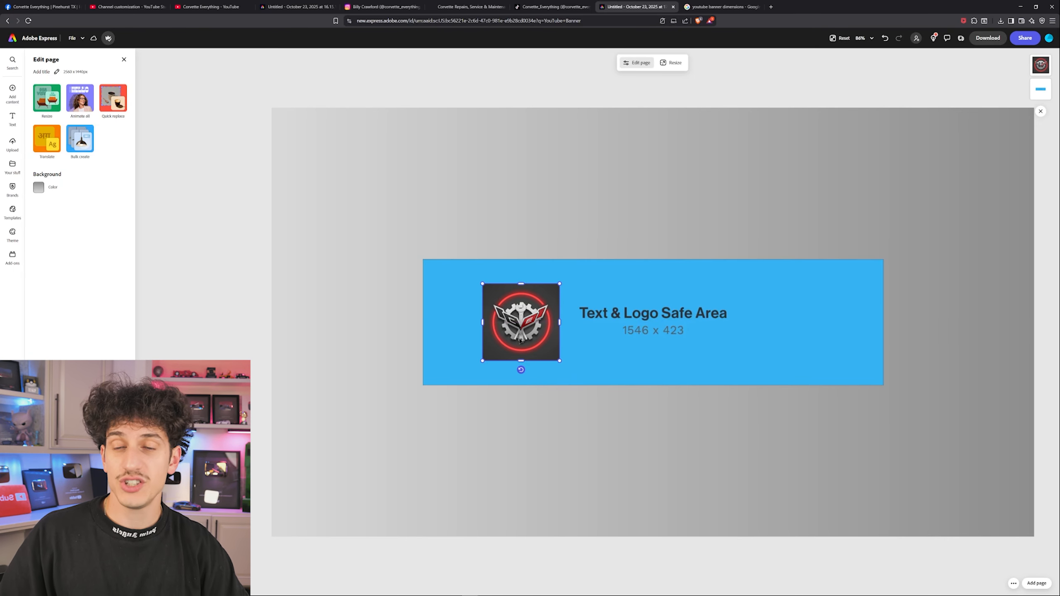
click(531, 418)
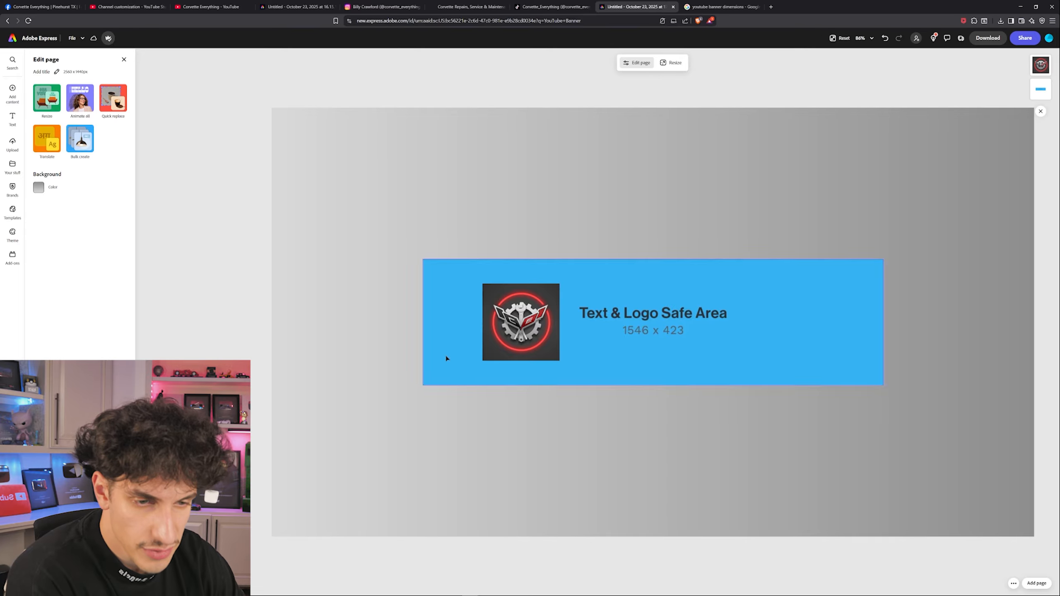
click(39, 187)
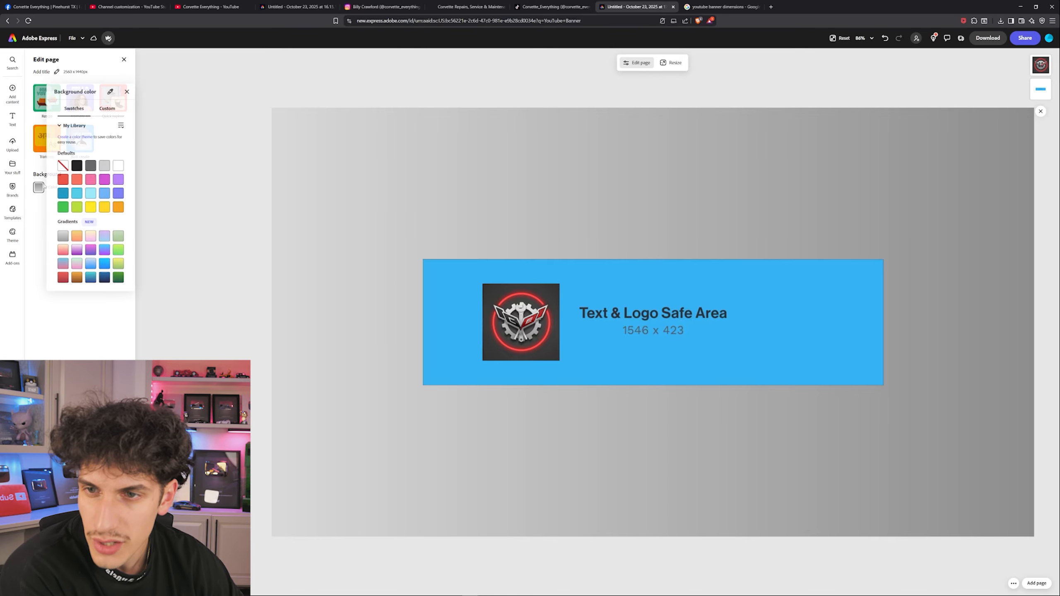
click(69, 348)
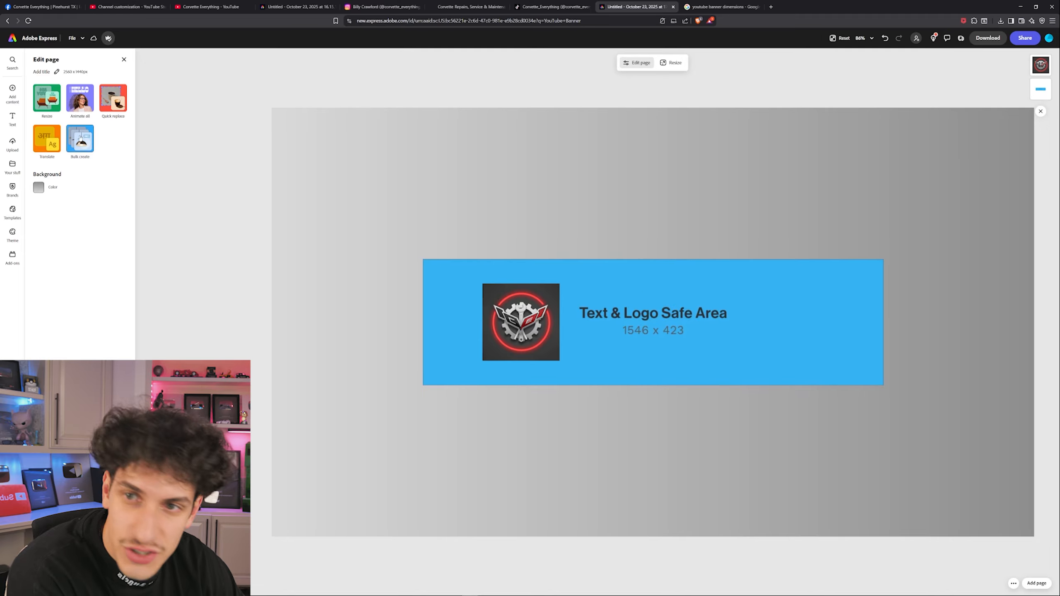
Add a title to the banner reading "SUBSCRIBE to Corvette Everything"
click(13, 119)
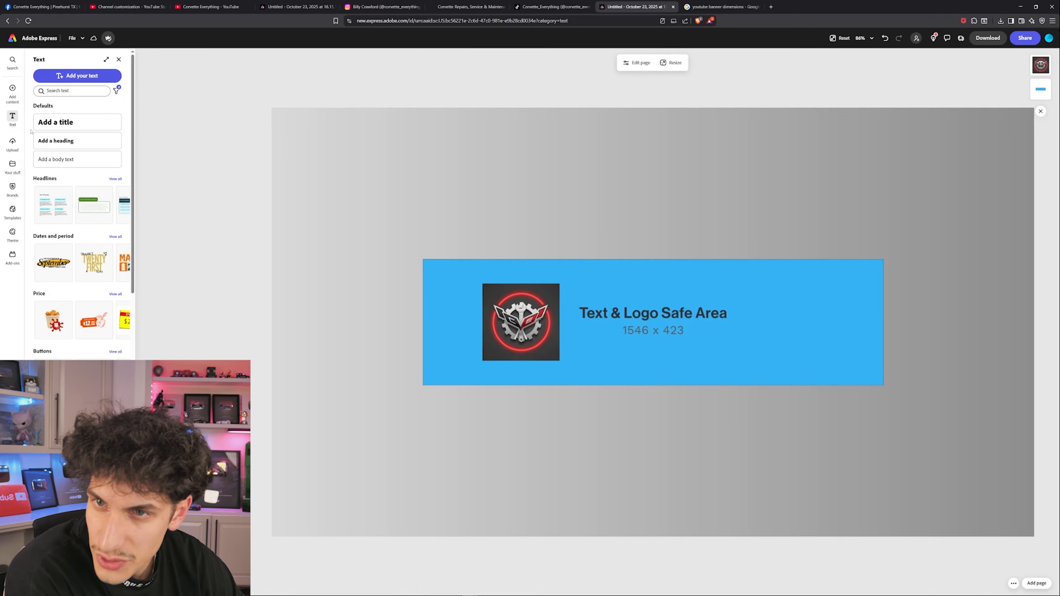
click(54, 122)
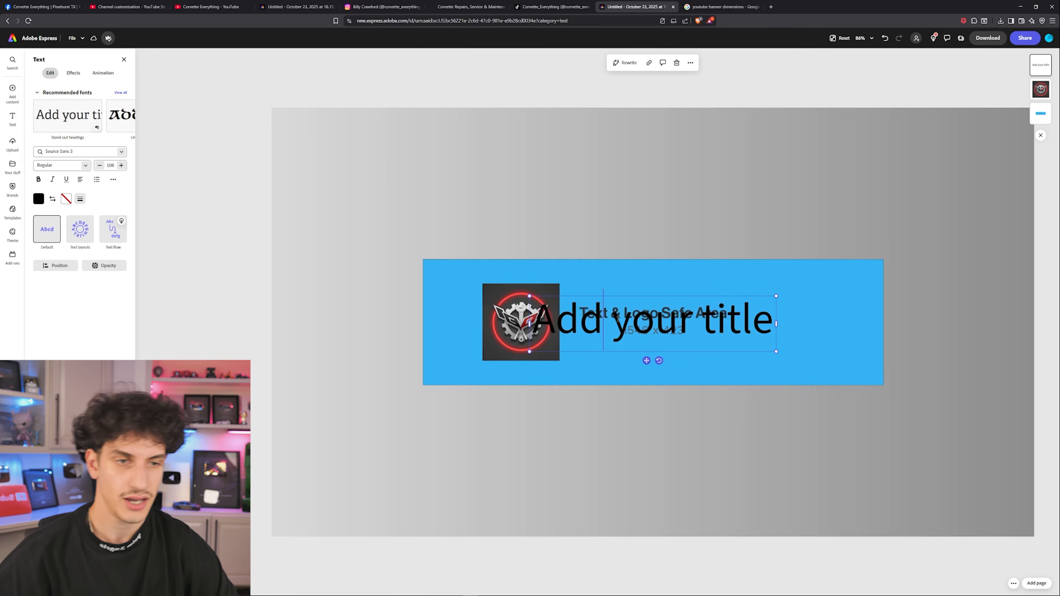
key(ctrl+a)
text(SUBSCRIBG)
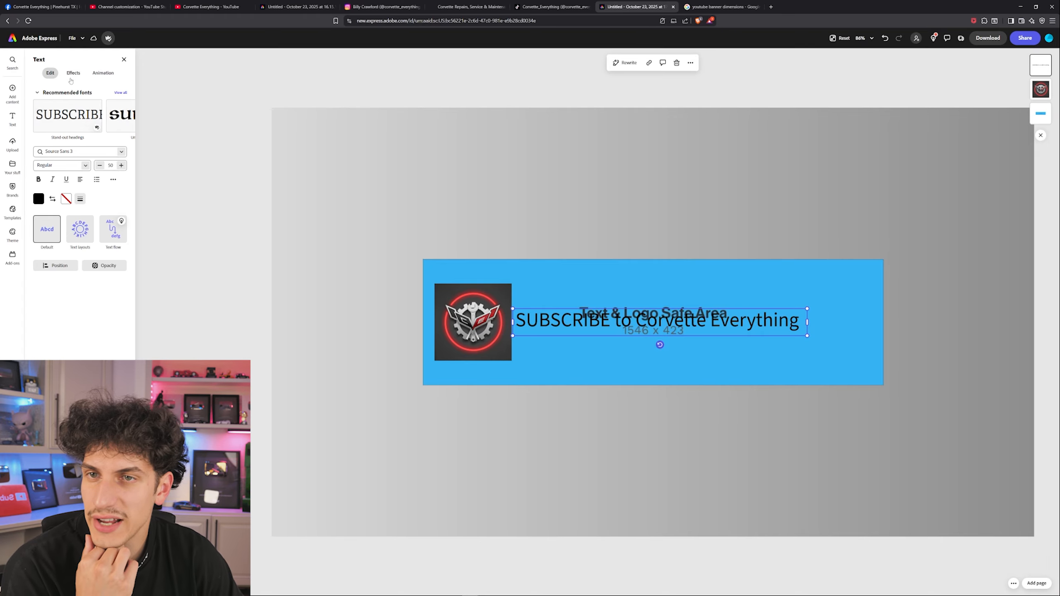
Try the Classic, Smooth and Glow shadow effects on the title and check its animation options
click(71, 74)
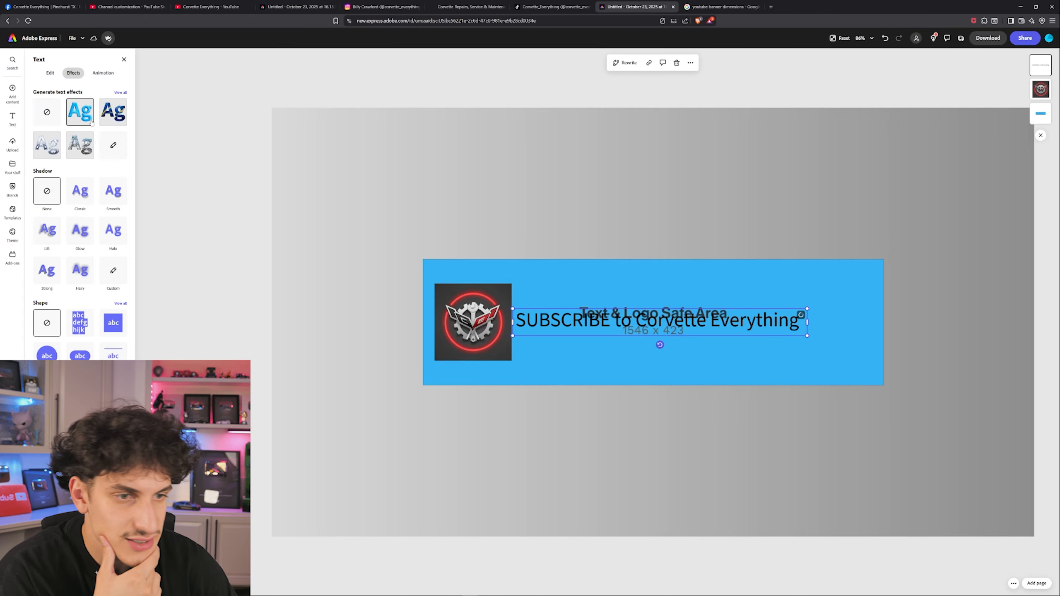
click(80, 191)
click(112, 195)
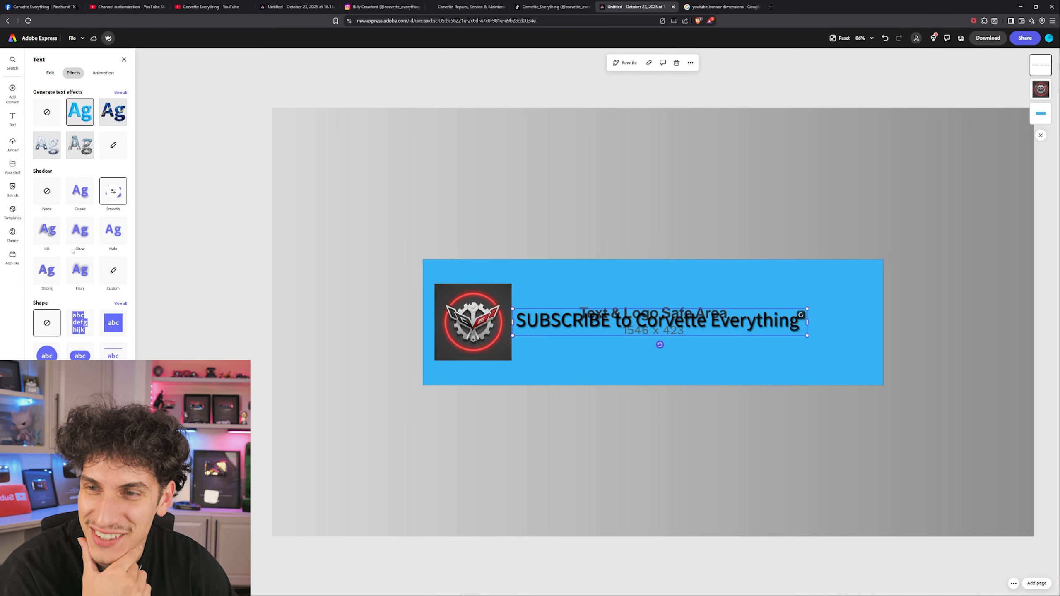
click(78, 233)
click(103, 73)
click(73, 73)
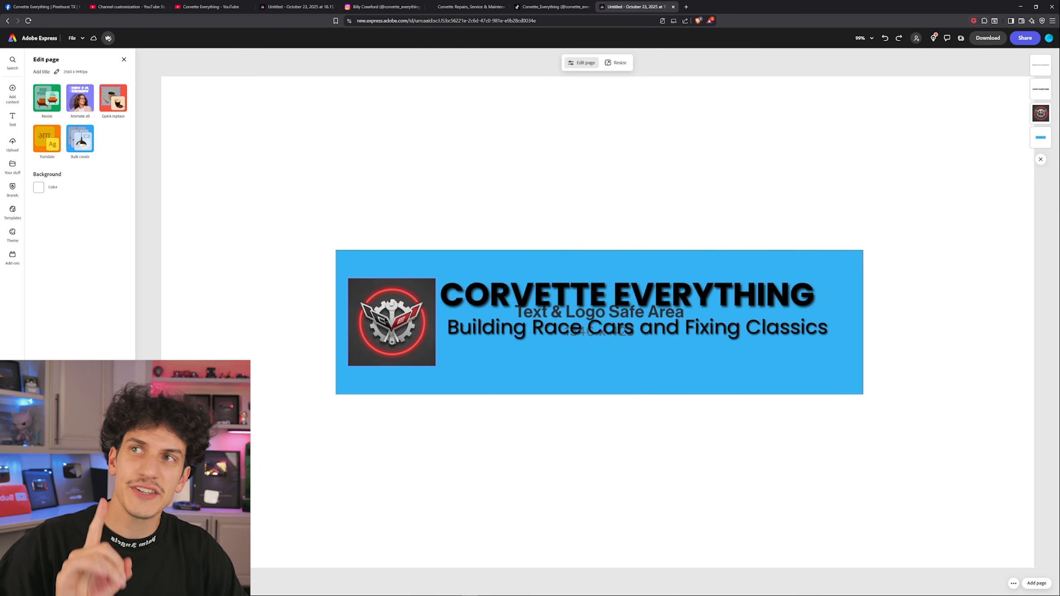
Delete the dark-background logo from the banner's safe area
click(422, 334)
scroll(411, 395, up, 5)
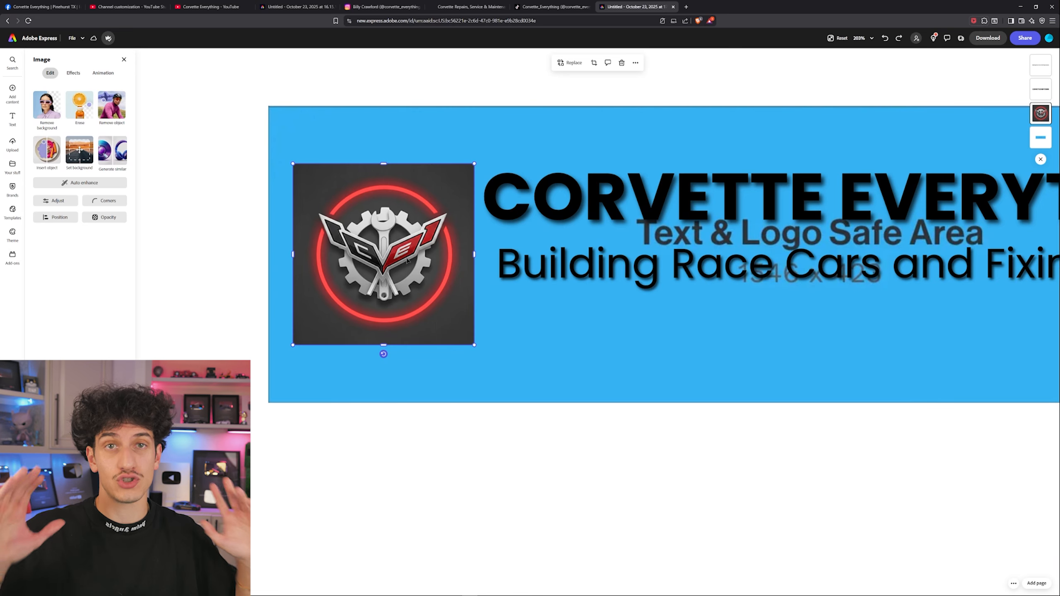
click(385, 455)
click(383, 341)
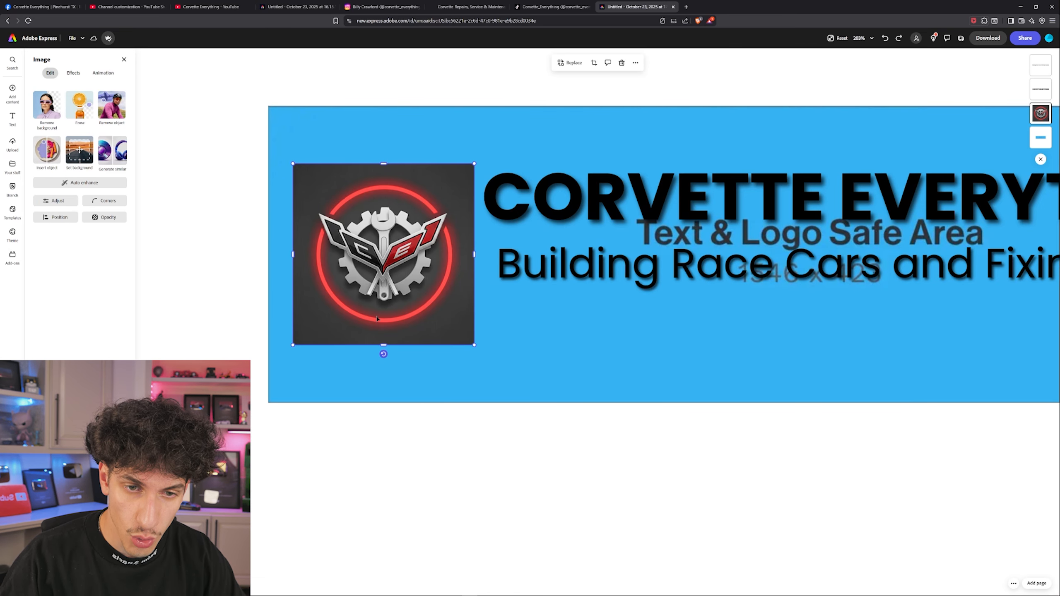
key(Delete)
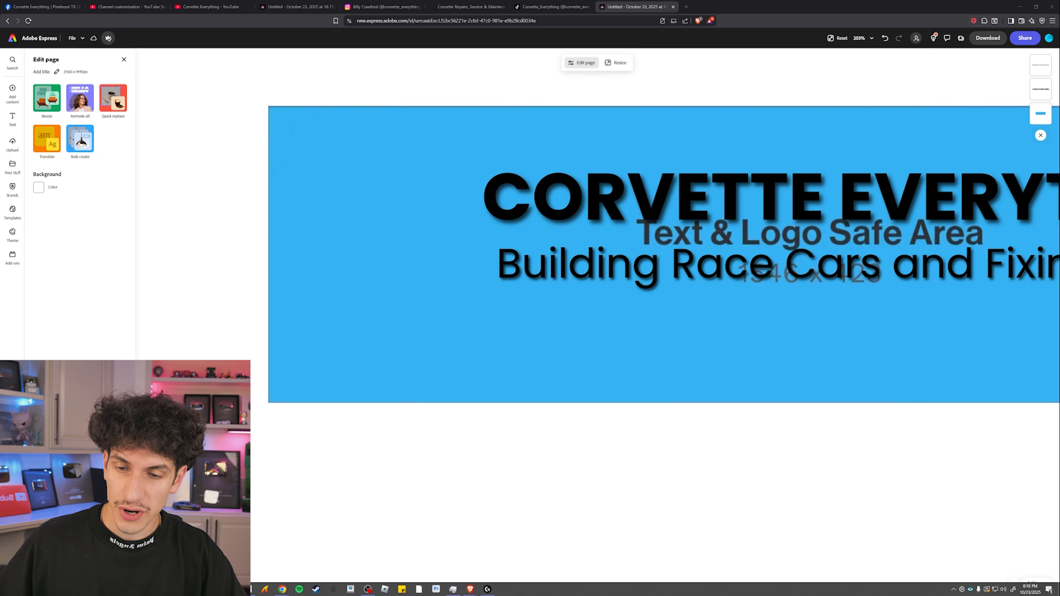
Add the logo version without the dark background, shrink it to fit the safe area, and place it beside the CORVETTE EVERYTHING title
click(470, 589)
drag(934, 270, 466, 249)
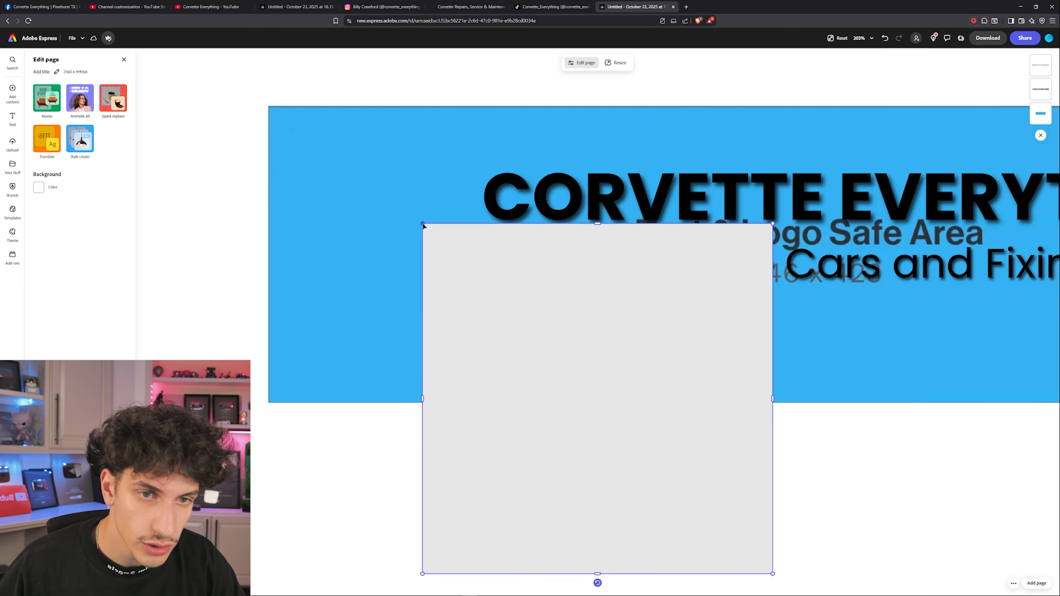
drag(589, 341, 448, 241)
drag(631, 472, 500, 343)
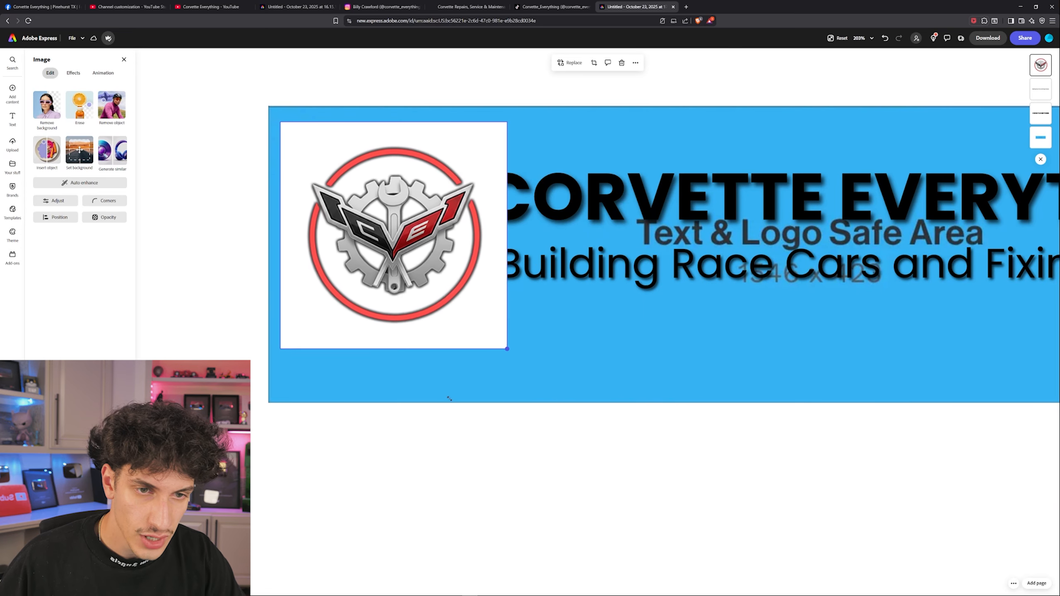
Shrink the white-background logo slightly and position it inside the safe area beside the CORVETTE EVERYTHING title
drag(400, 247, 393, 258)
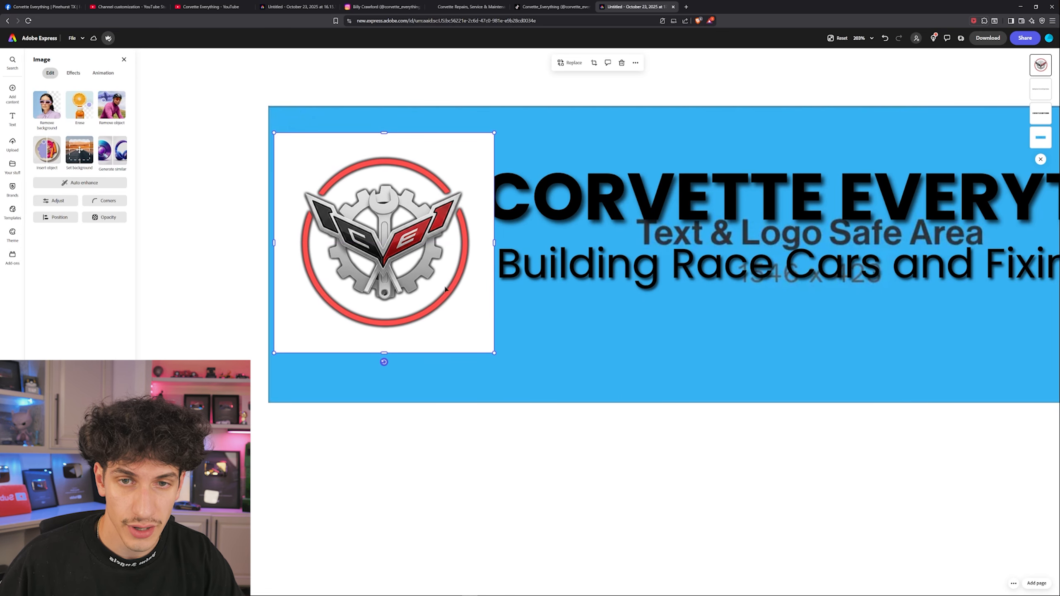
drag(494, 353, 461, 345)
drag(438, 317, 440, 326)
click(440, 433)
click(467, 386)
key(ctrl+0)
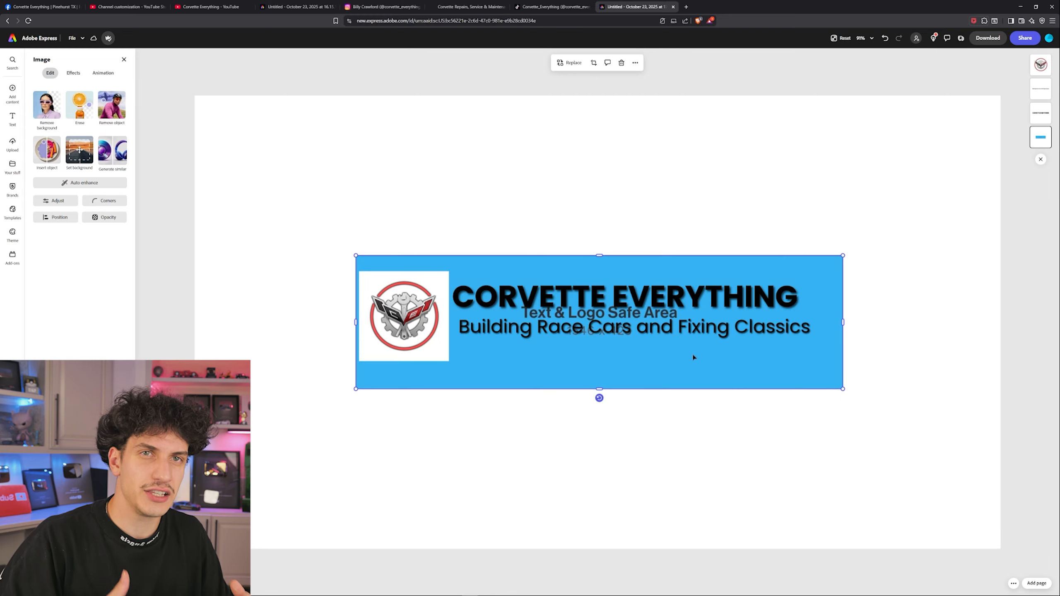
Move the CORVETTE EVERYTHING title and the Building Race Cars and Fixing Classics tagline together slightly down and left in the safe area
click(612, 207)
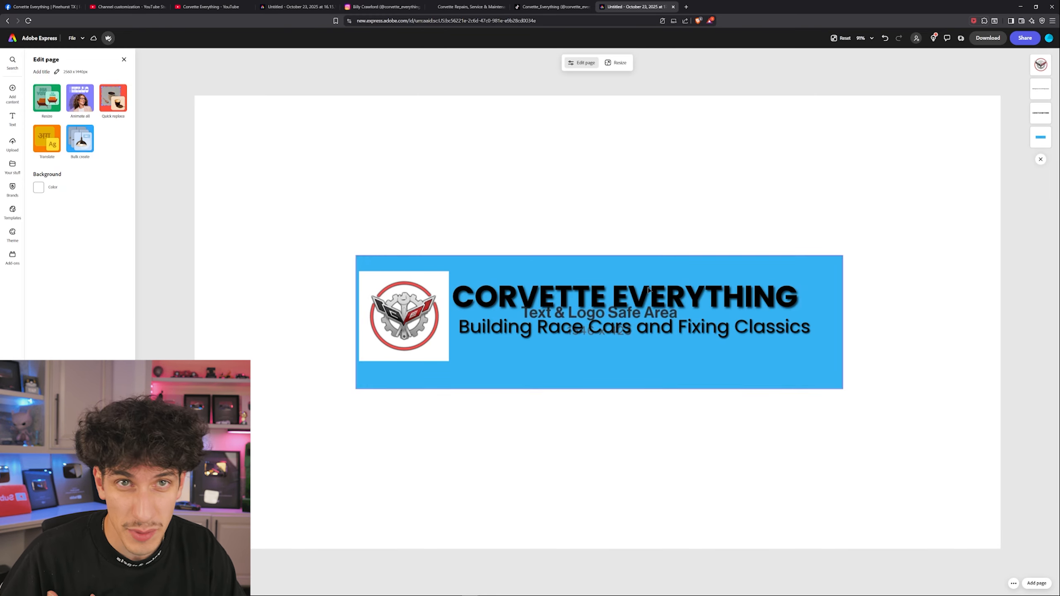
click(639, 328)
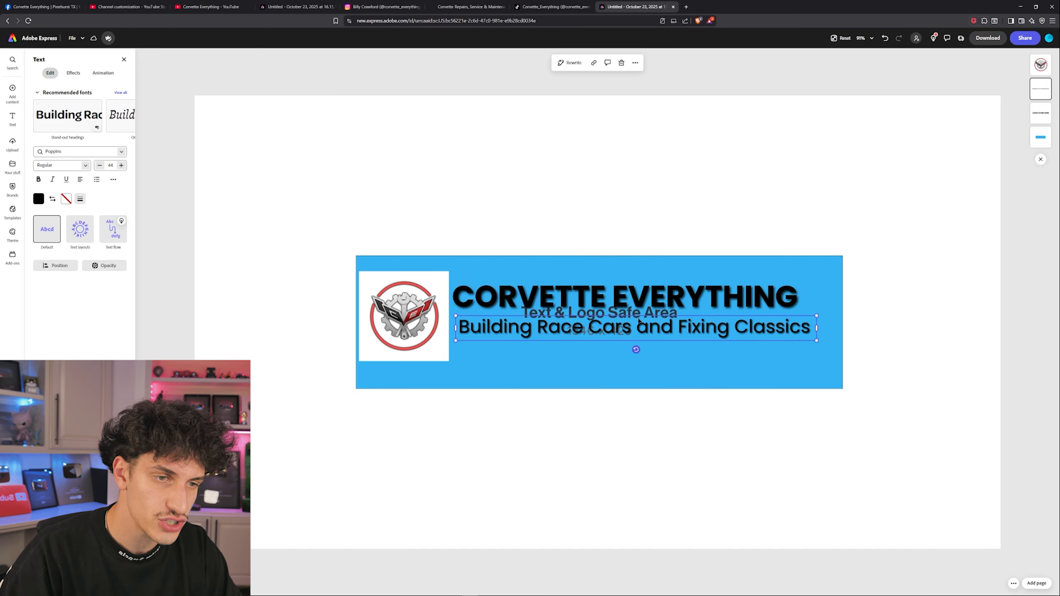
shift+click(635, 303)
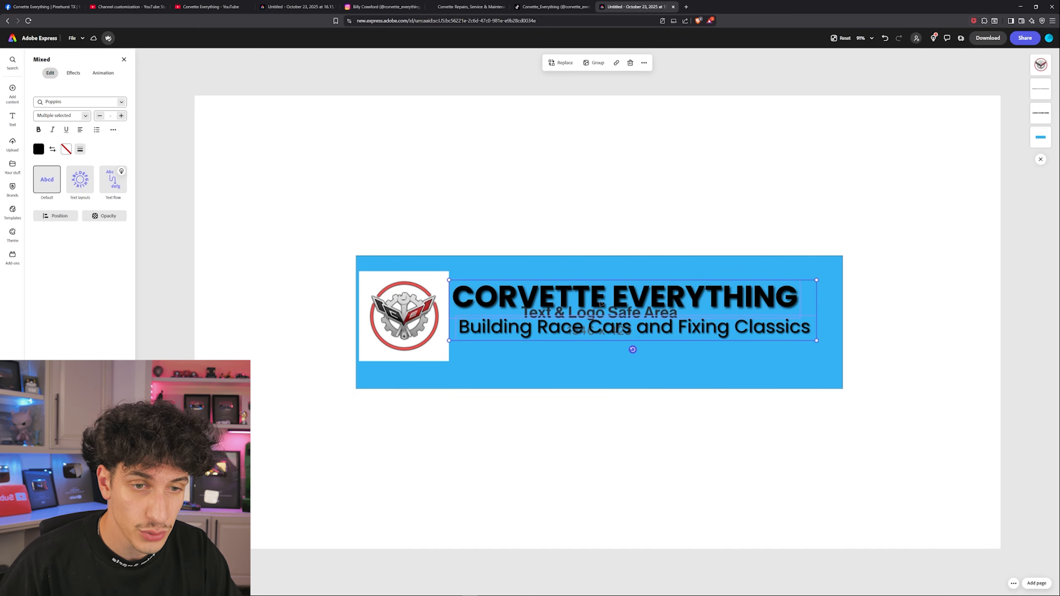
drag(635, 304, 632, 311)
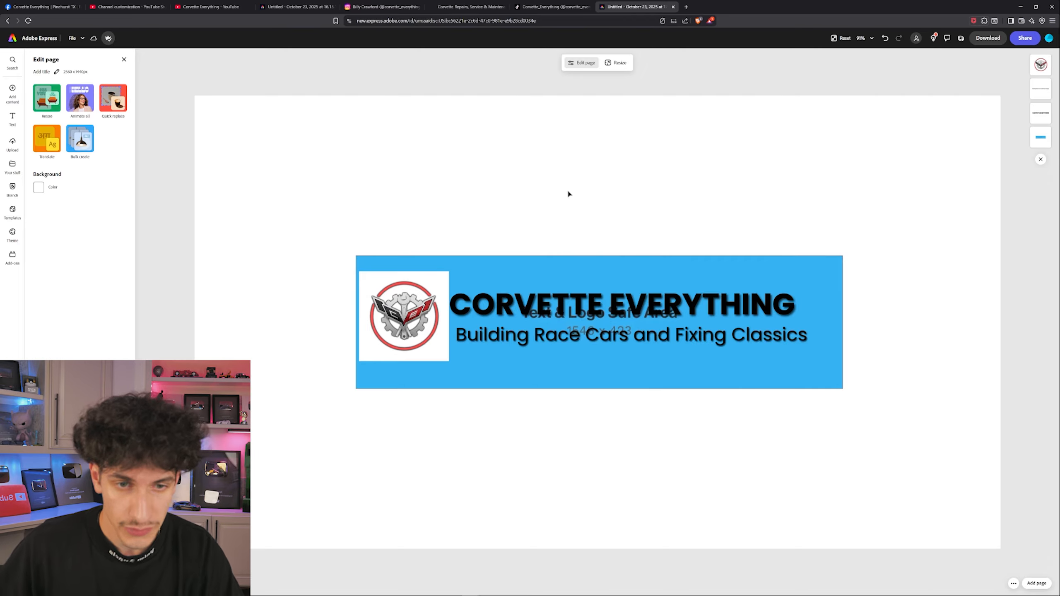
Examine the logo's edges and lettering up close, and check the whole banner layout
scroll(399, 319, up, 5)
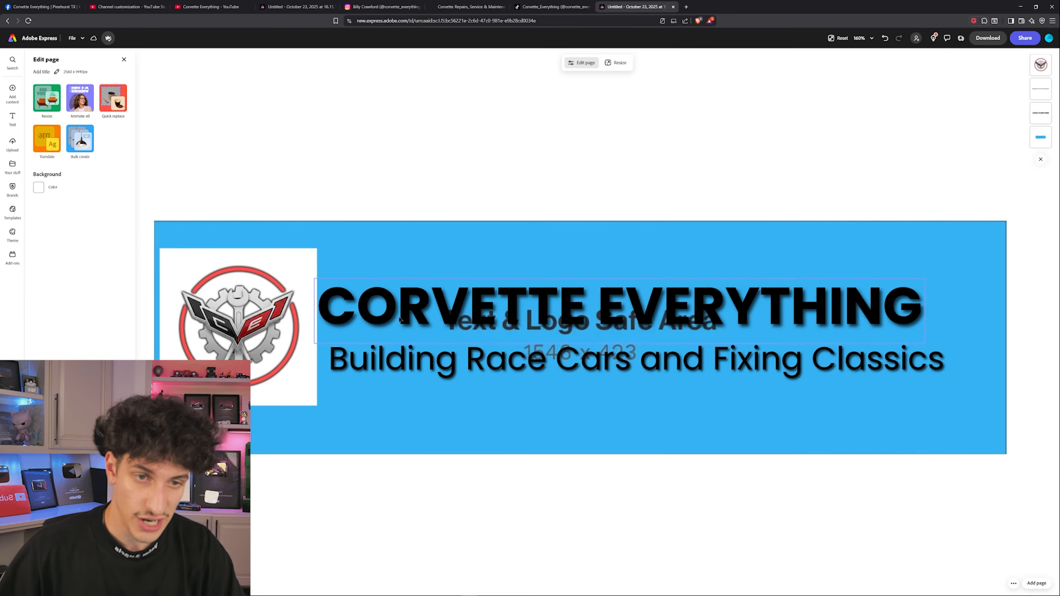
click(650, 313)
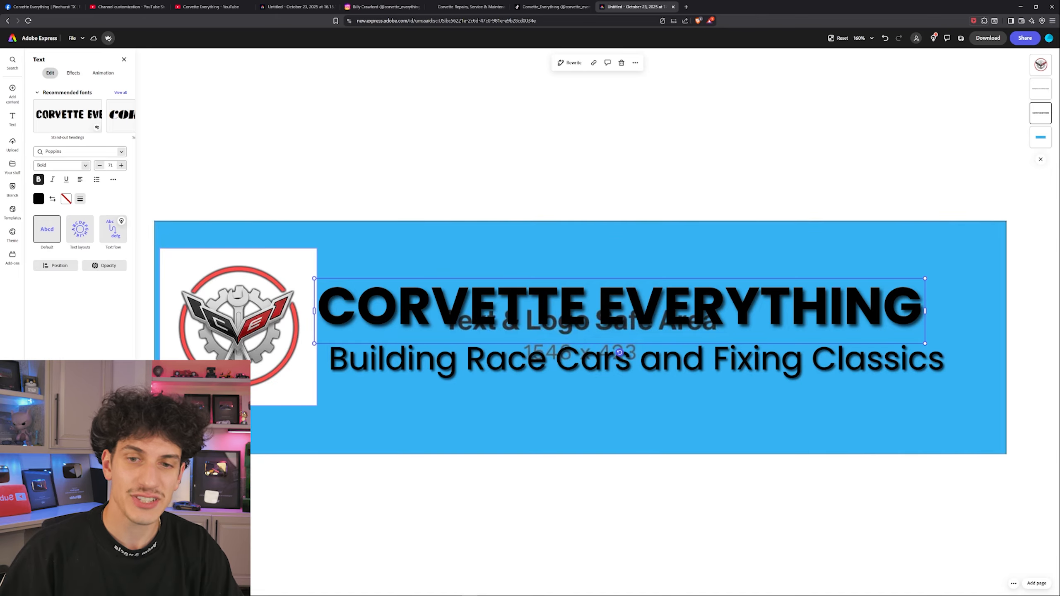
scroll(180, 349, up, 9)
click(296, 288)
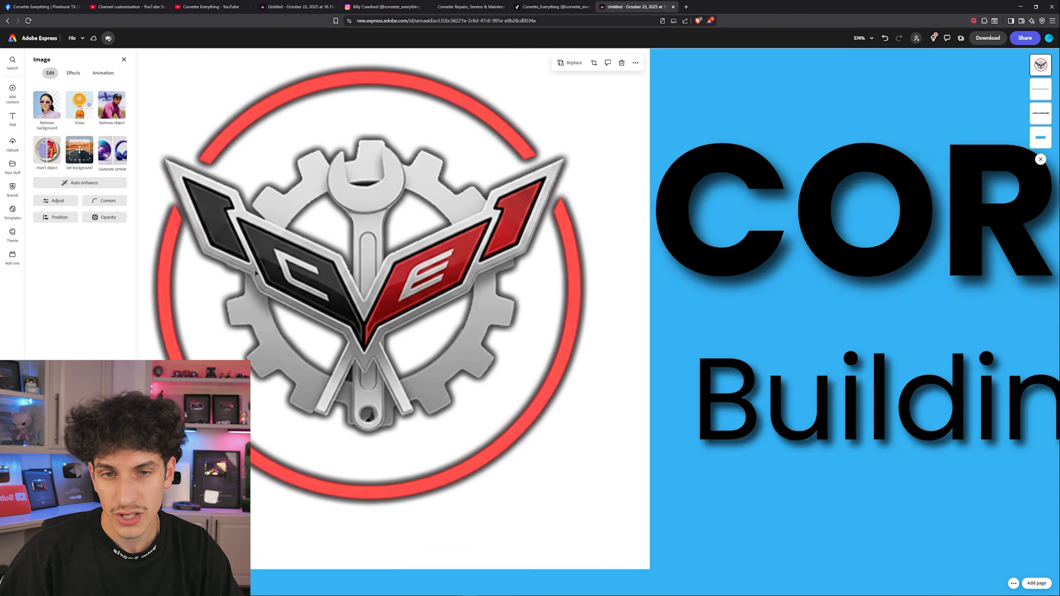
scroll(296, 288, up, 7)
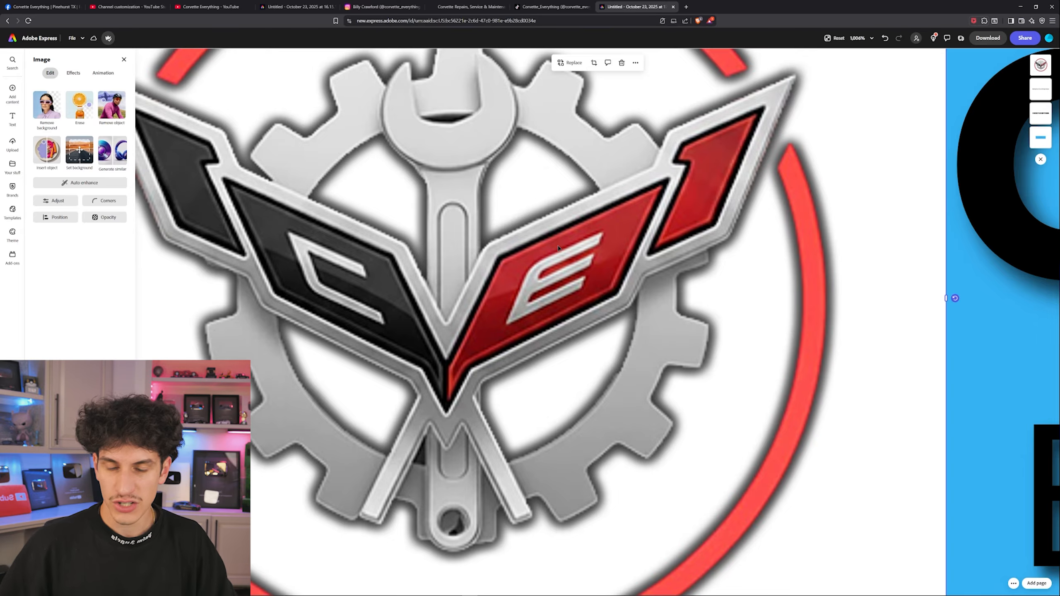
scroll(599, 286, down, 5)
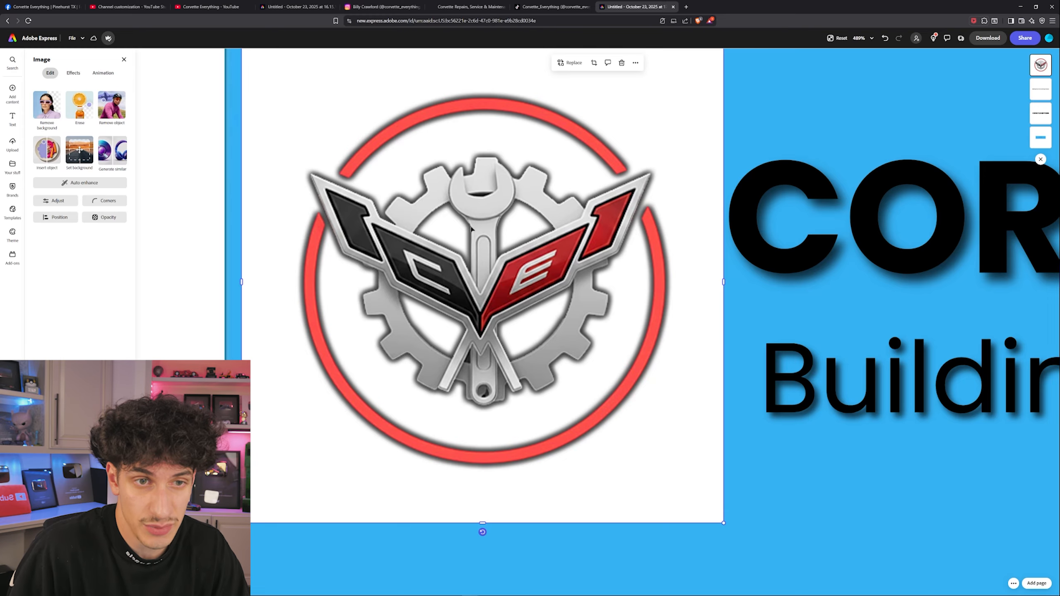
scroll(771, 98, down, 8)
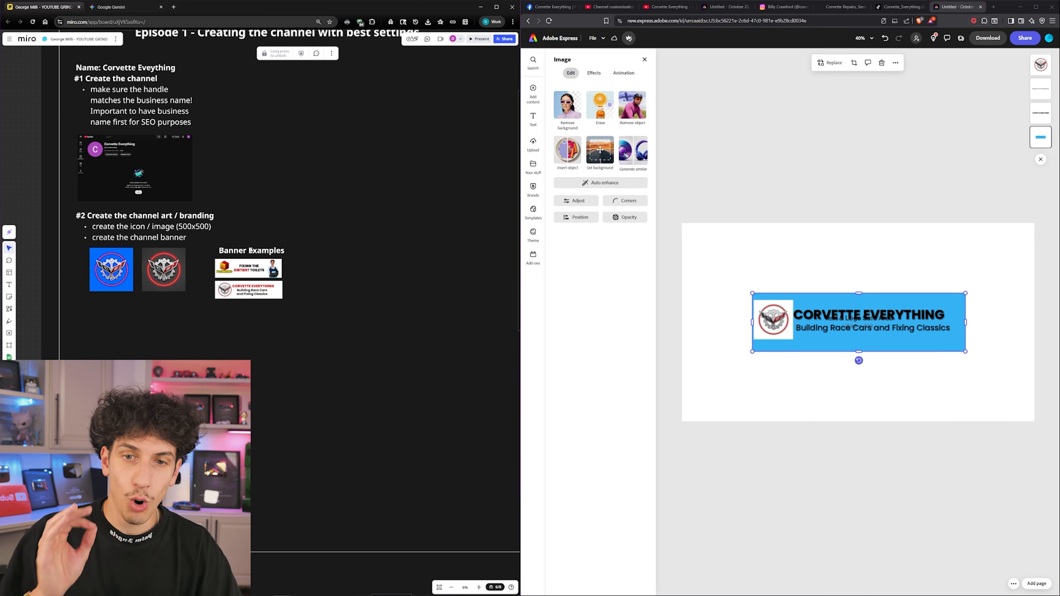
Switch to the Miro board and examine the Corvette Everything banner example's logo, title colour and two-line tagline
scroll(251, 250, up, 3)
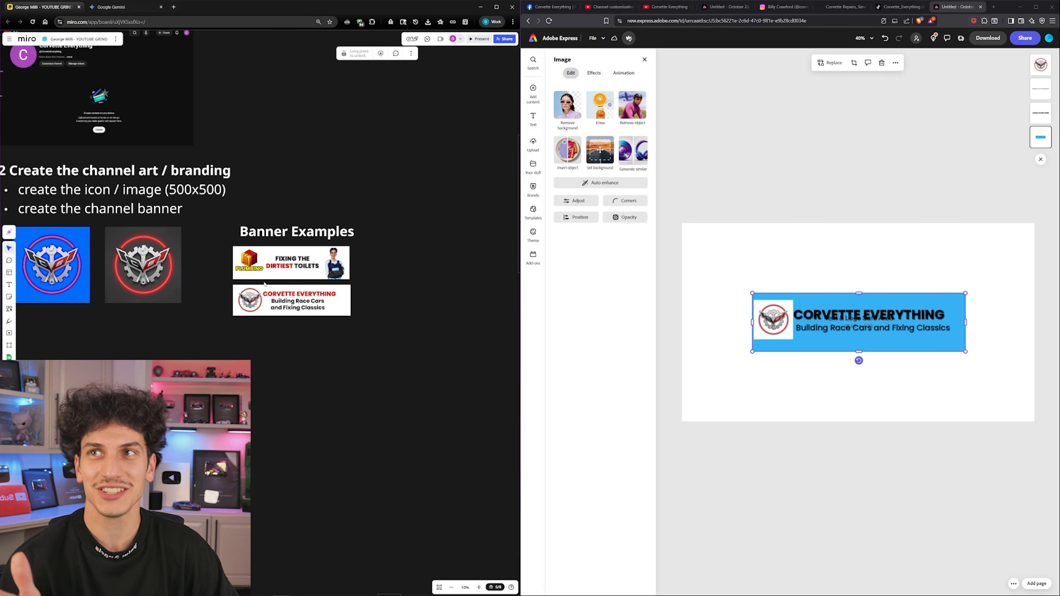
scroll(265, 284, up, 5)
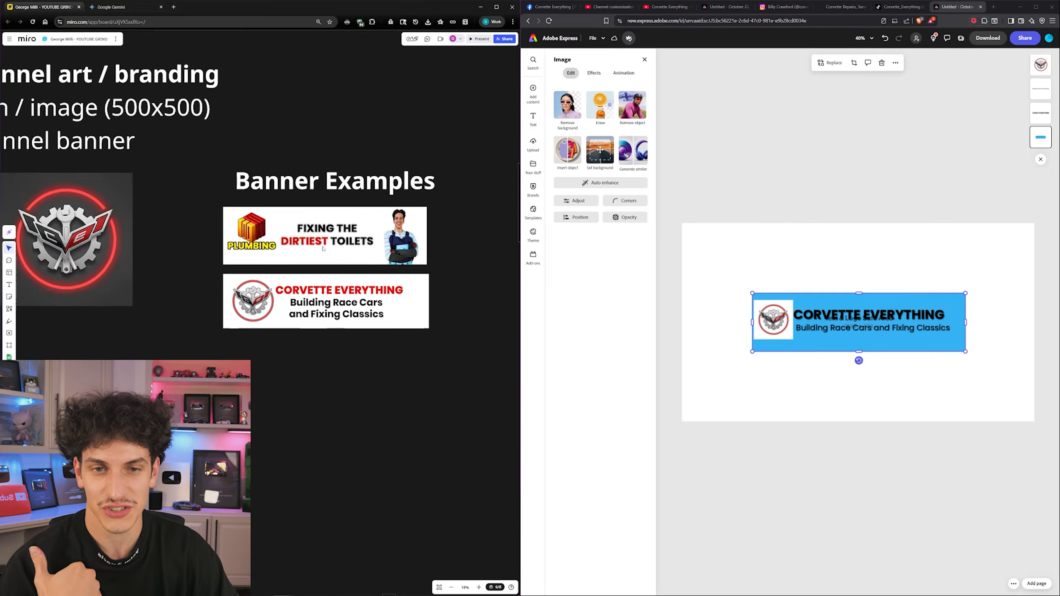
scroll(323, 249, up, 8)
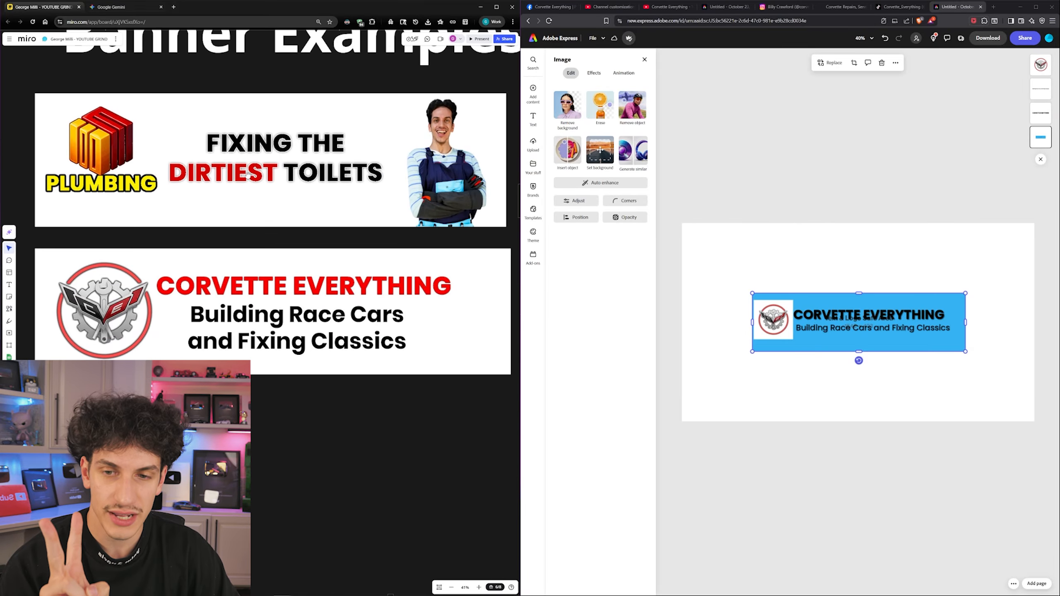
scroll(248, 176, down, 3)
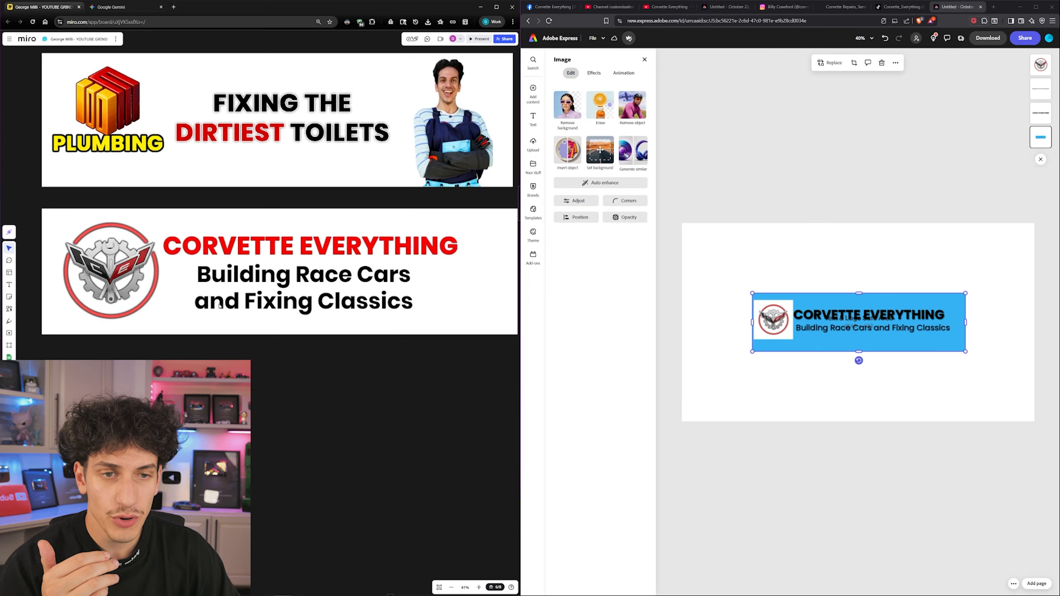
click(221, 291)
click(496, 7)
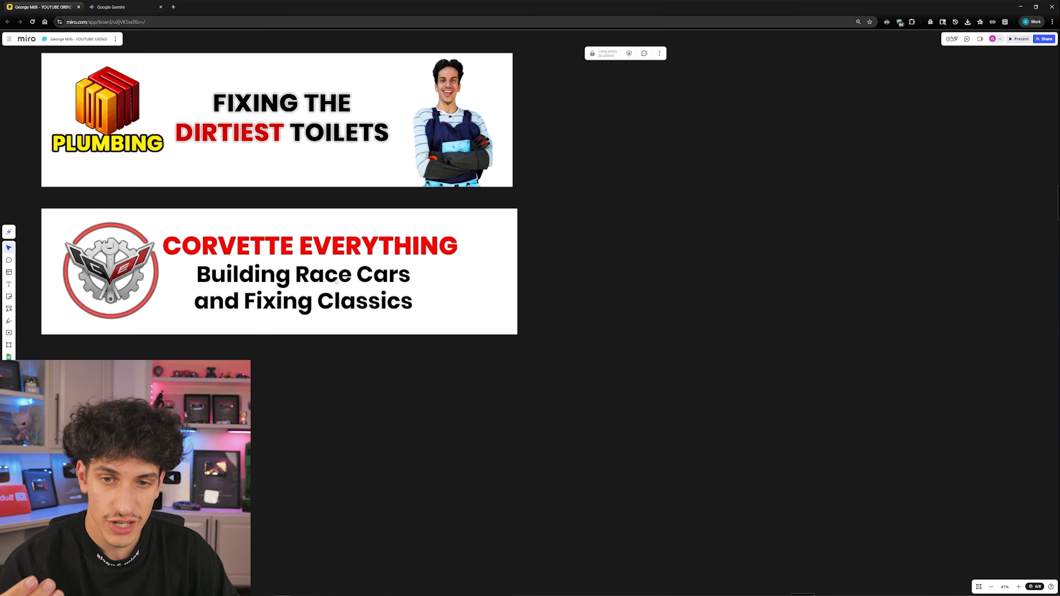
scroll(372, 263, up, 3)
scroll(372, 263, up, 3)
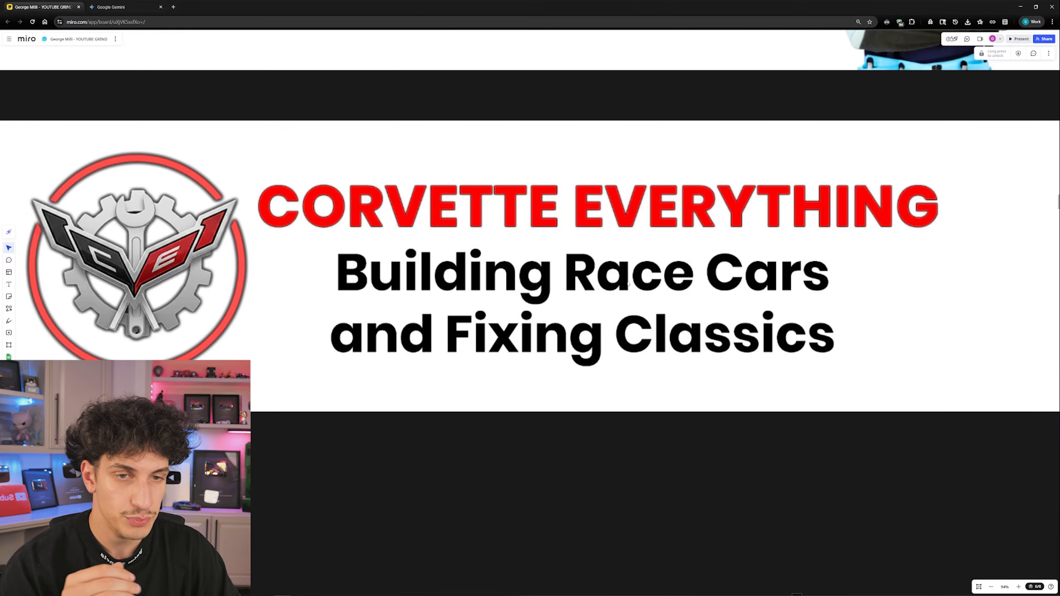
scroll(497, 305, up, 3)
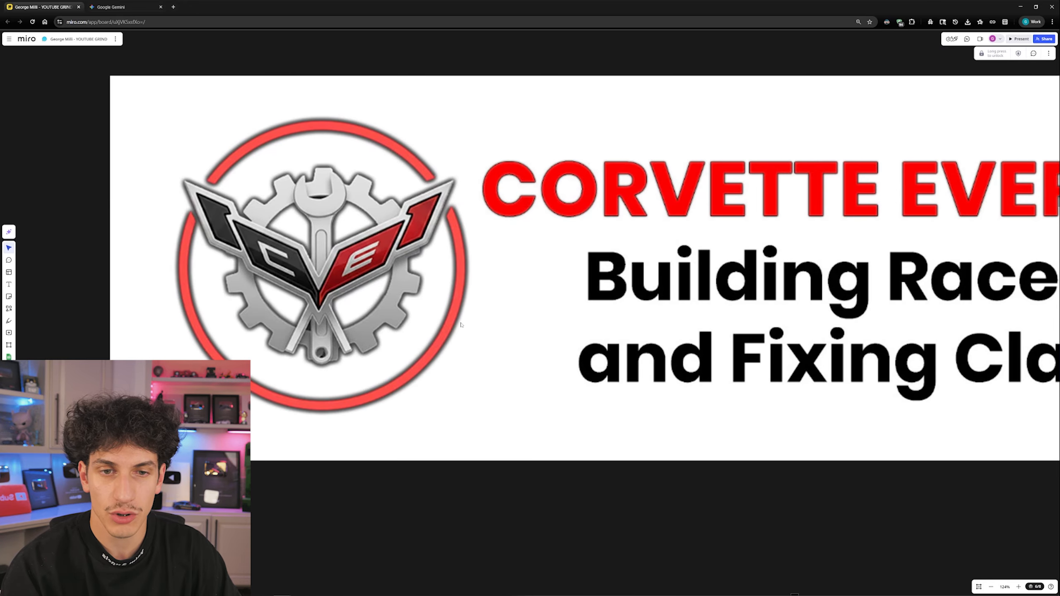
scroll(255, 371, down, 3)
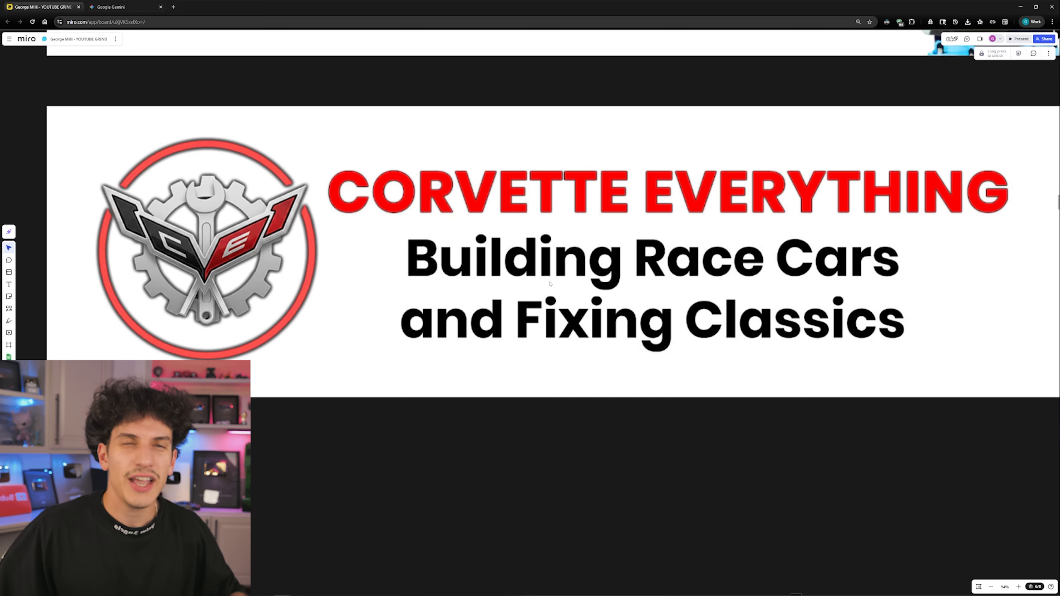
scroll(549, 290, down, 3)
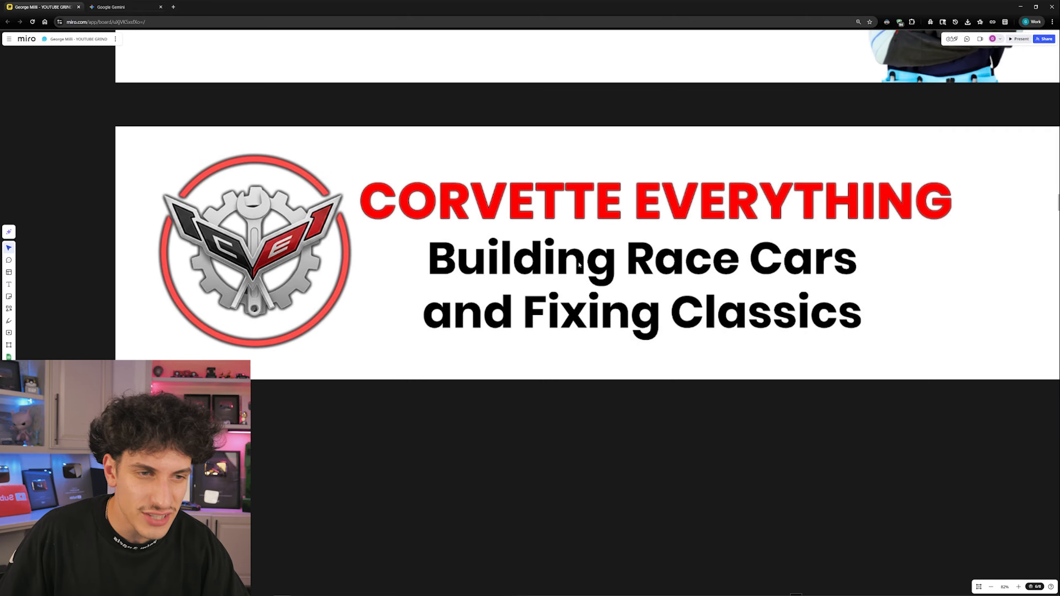
drag(683, 152, 654, 206)
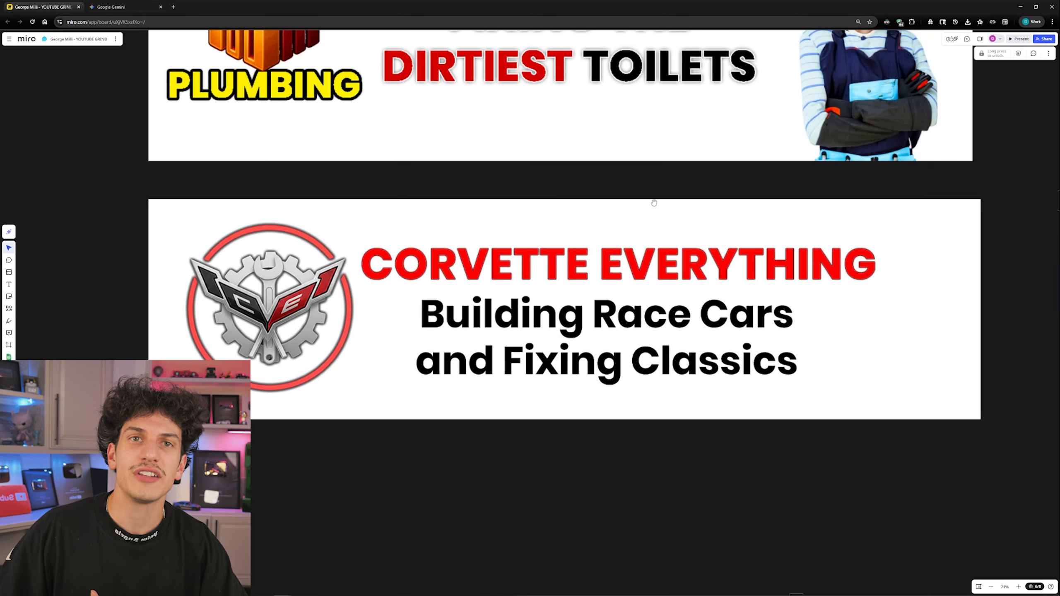
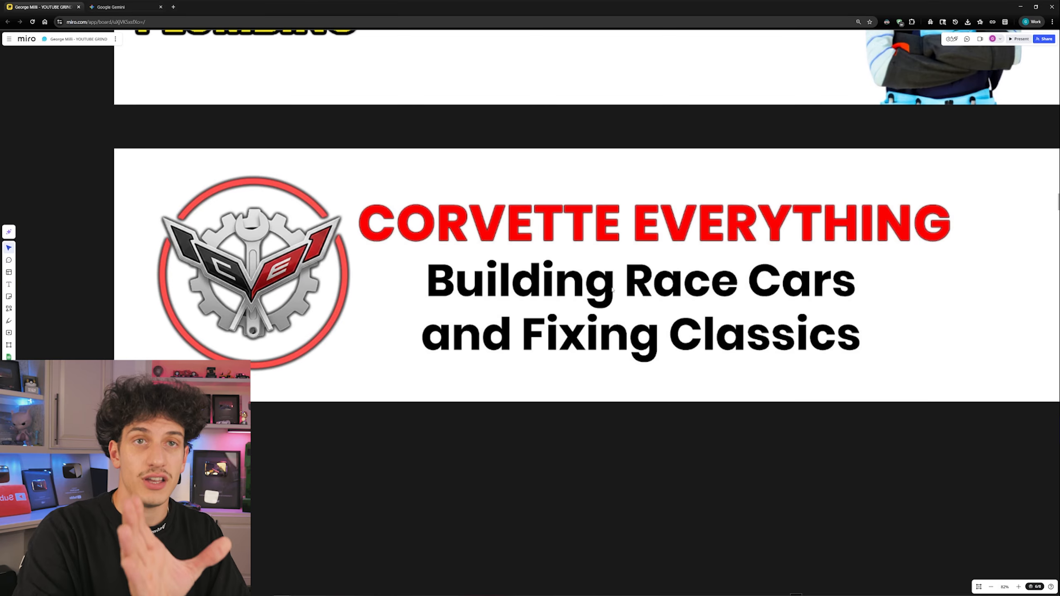
Examine the plumbing banner example's logo, slogan and photo, and compare its layout with the Corvette Everything example
drag(669, 206, 608, 497)
scroll(267, 378, up, 3)
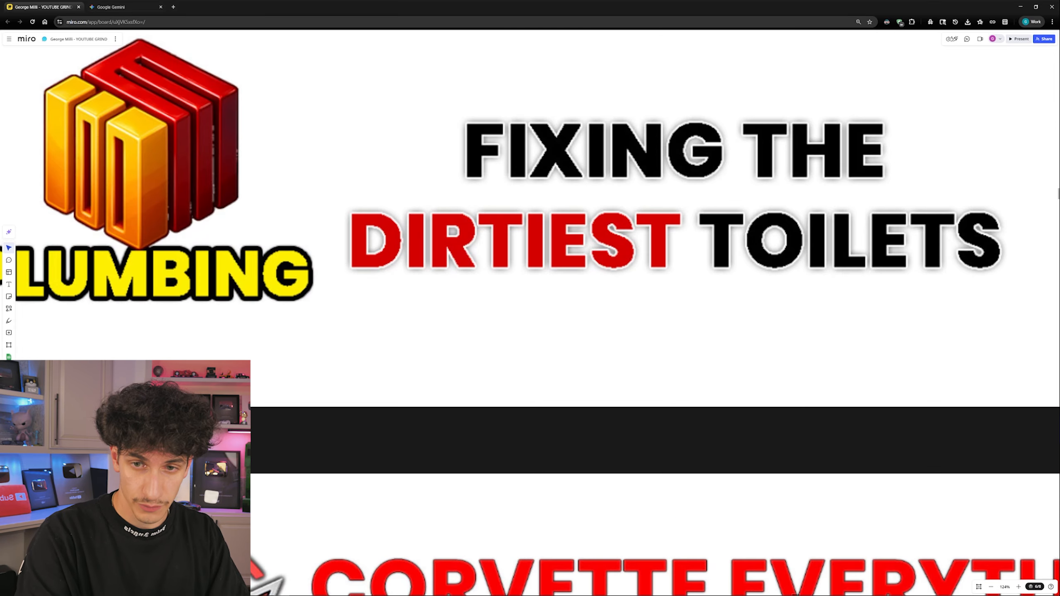
drag(144, 318, 385, 383)
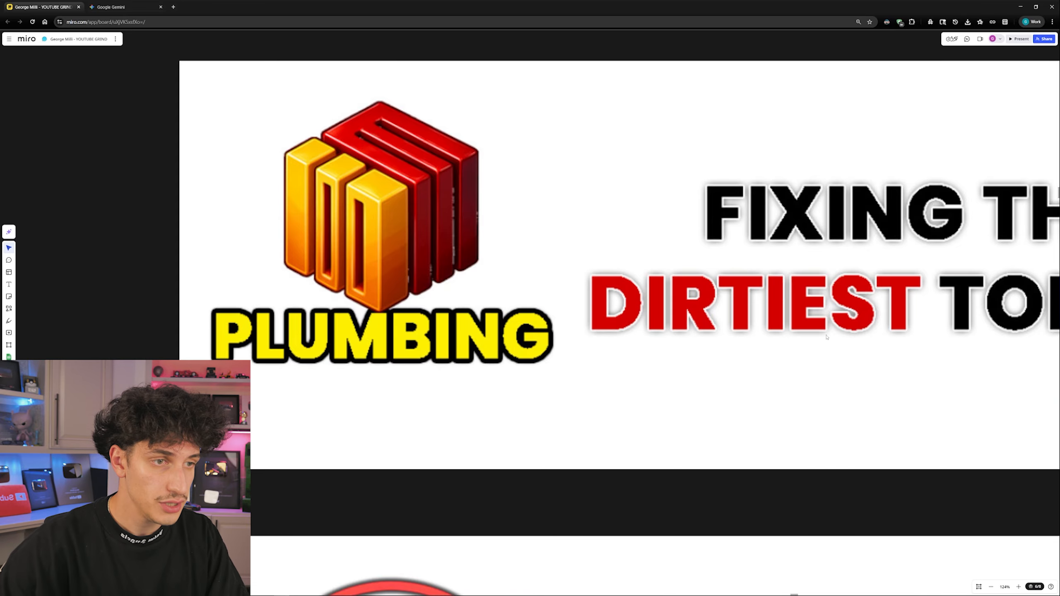
scroll(827, 336, right, 6)
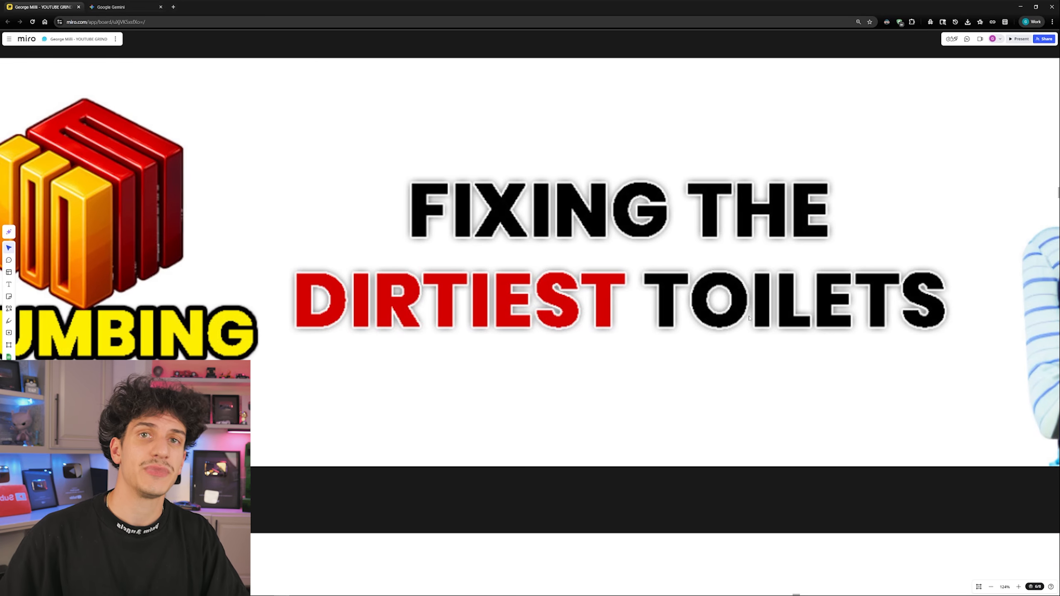
scroll(749, 332, down, 1)
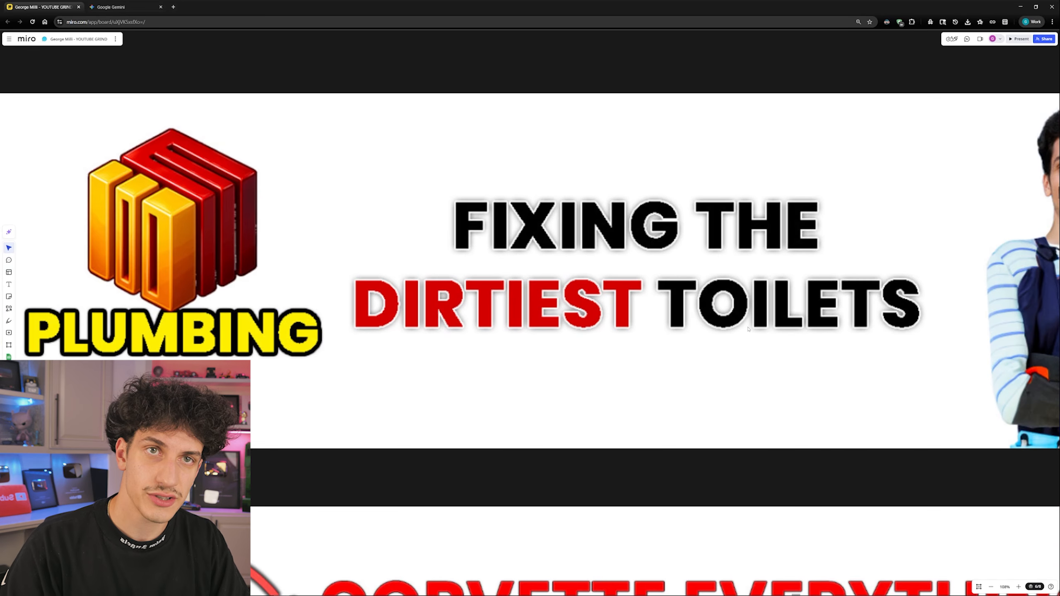
drag(871, 346, 531, 352)
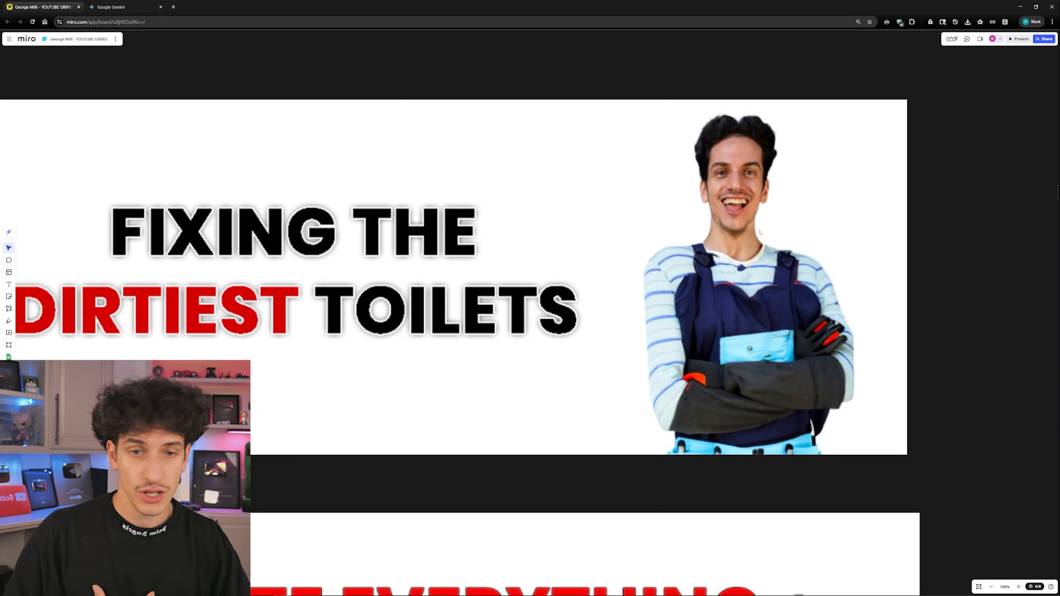
scroll(738, 243, down, 3)
drag(589, 331, 606, 261)
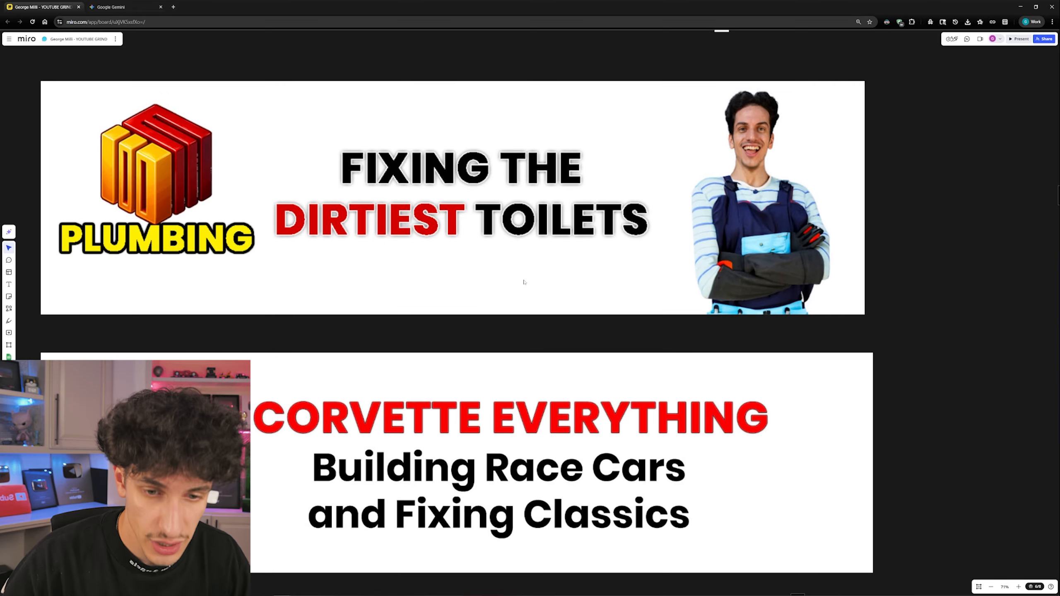
drag(458, 326, 490, 210)
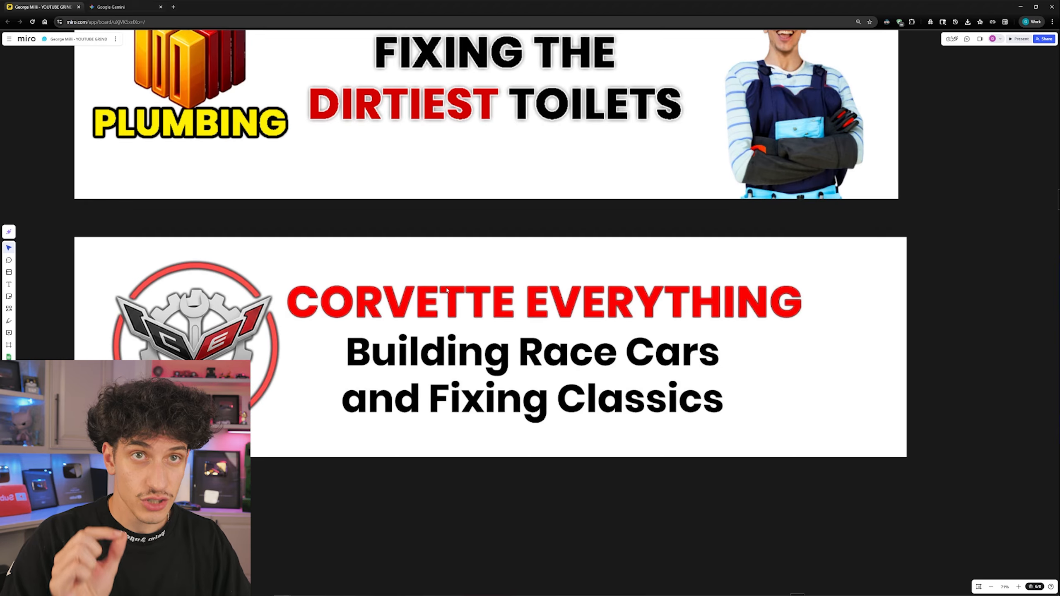
scroll(339, 370, up, 2)
drag(339, 370, 346, 351)
scroll(406, 339, down, 1)
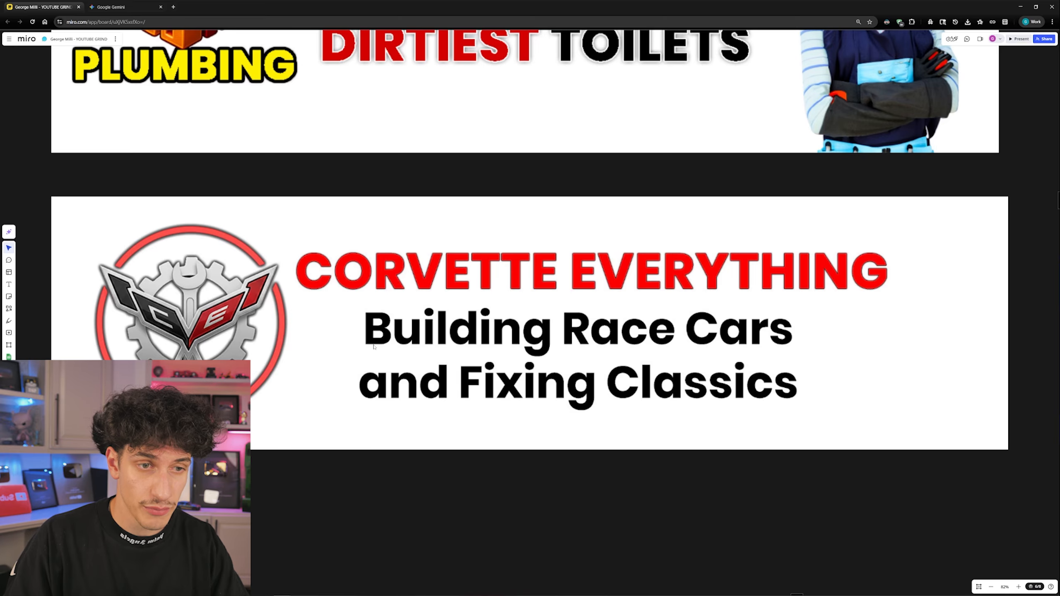
scroll(496, 240, up, 4)
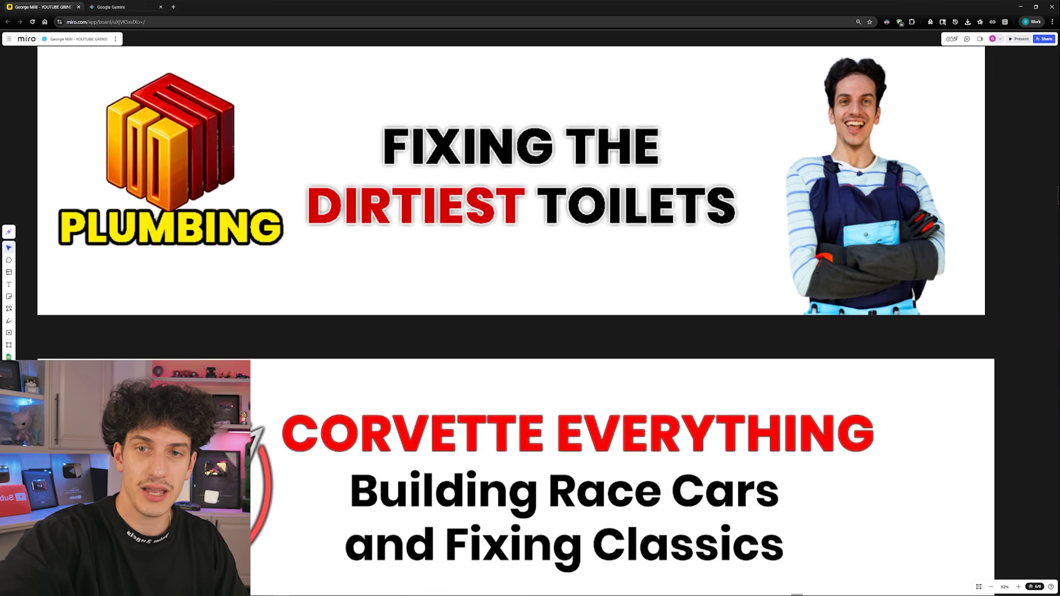
scroll(571, 239, down, 3)
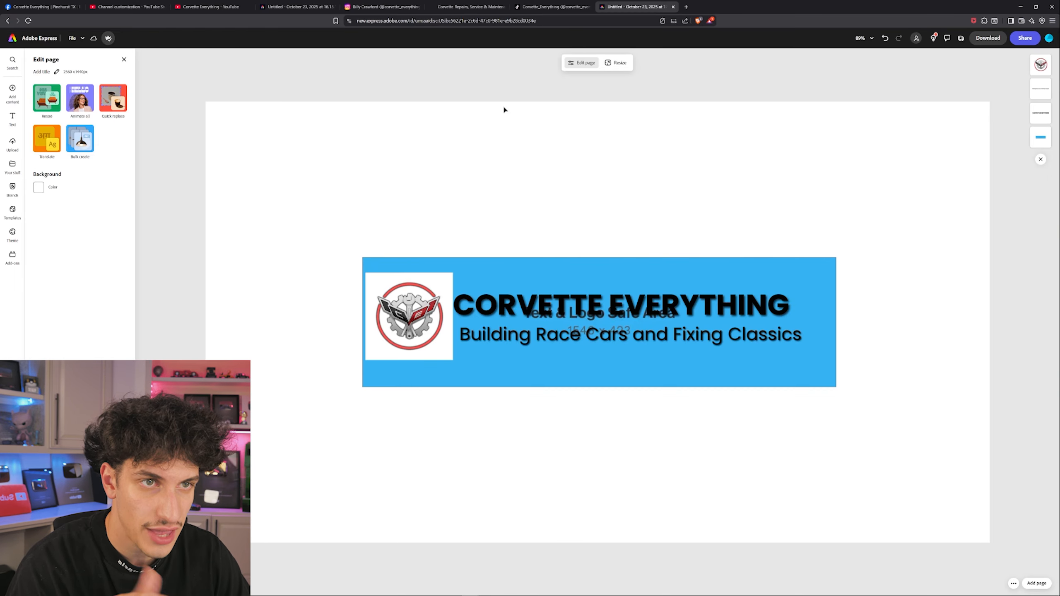
Select all of the CORVETTE EVERYTHING title text and recolour it with the default red swatch
click(624, 316)
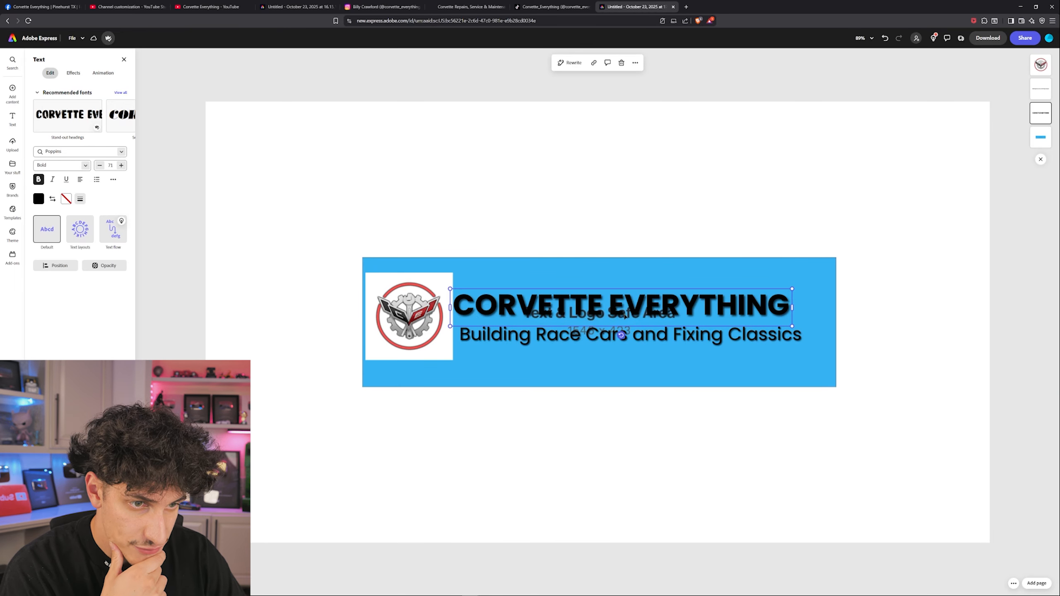
double_click(542, 311)
click(541, 311)
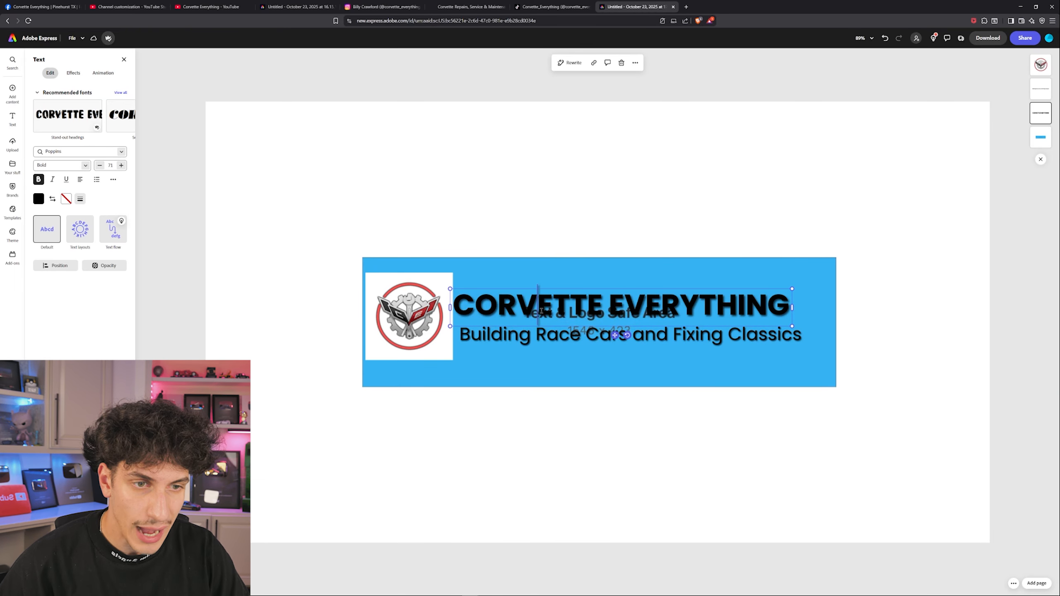
key(ctrl+a)
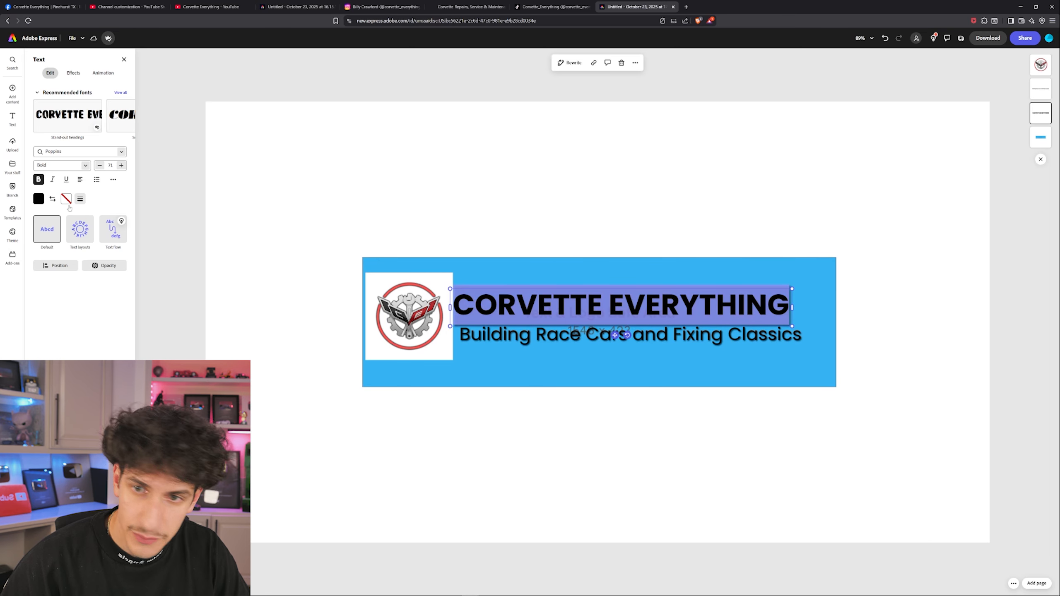
click(38, 199)
click(61, 225)
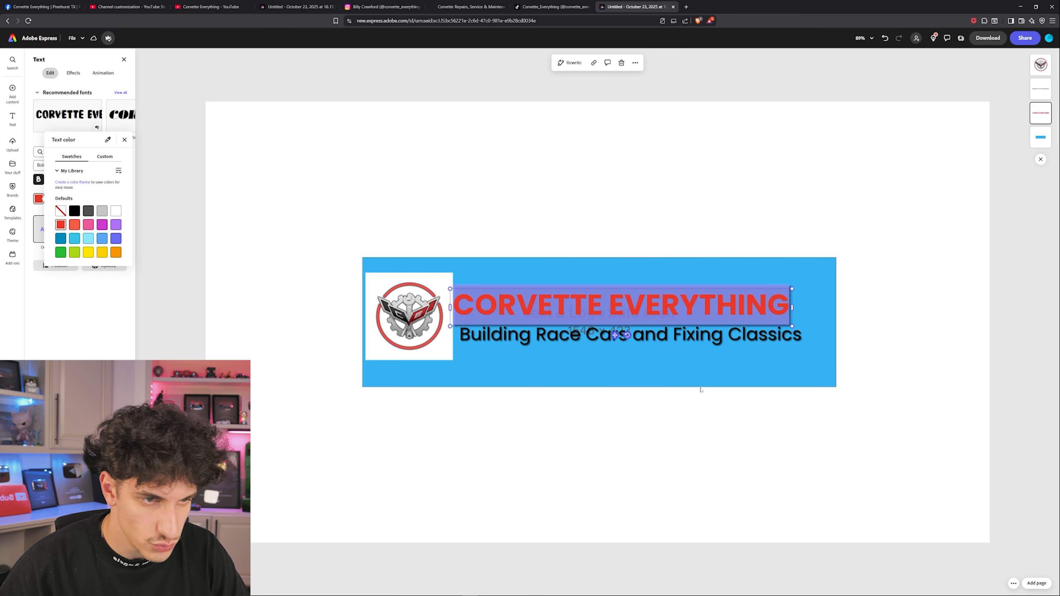
scroll(742, 407, up, 5)
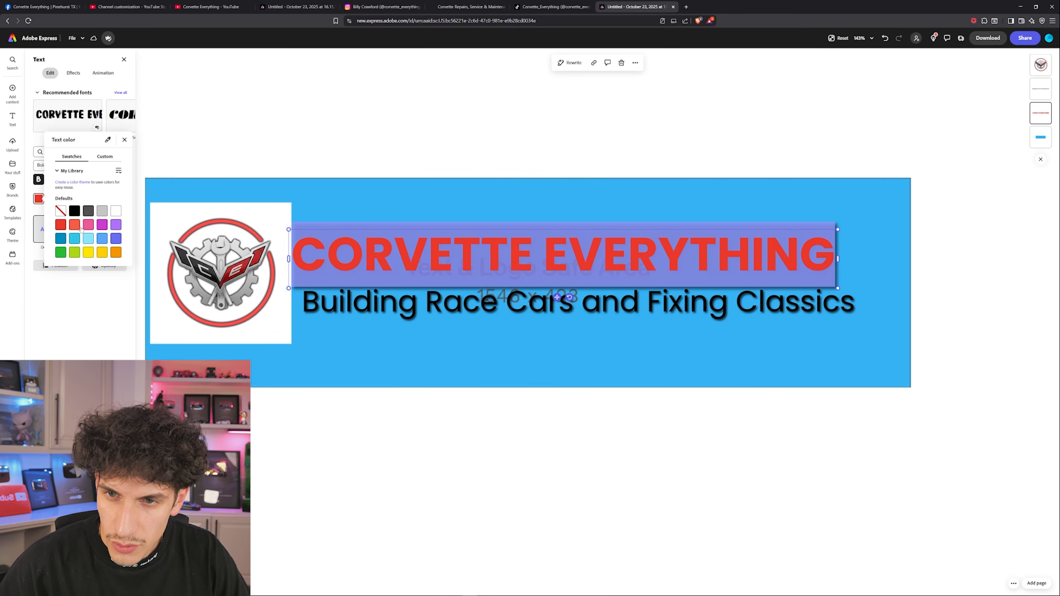
click(72, 183)
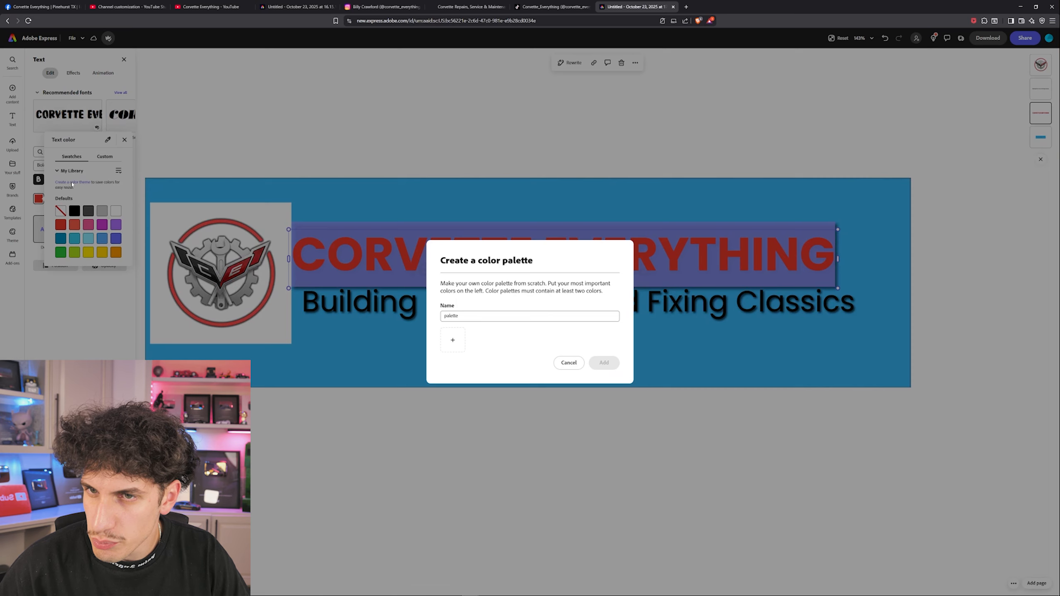
click(453, 340)
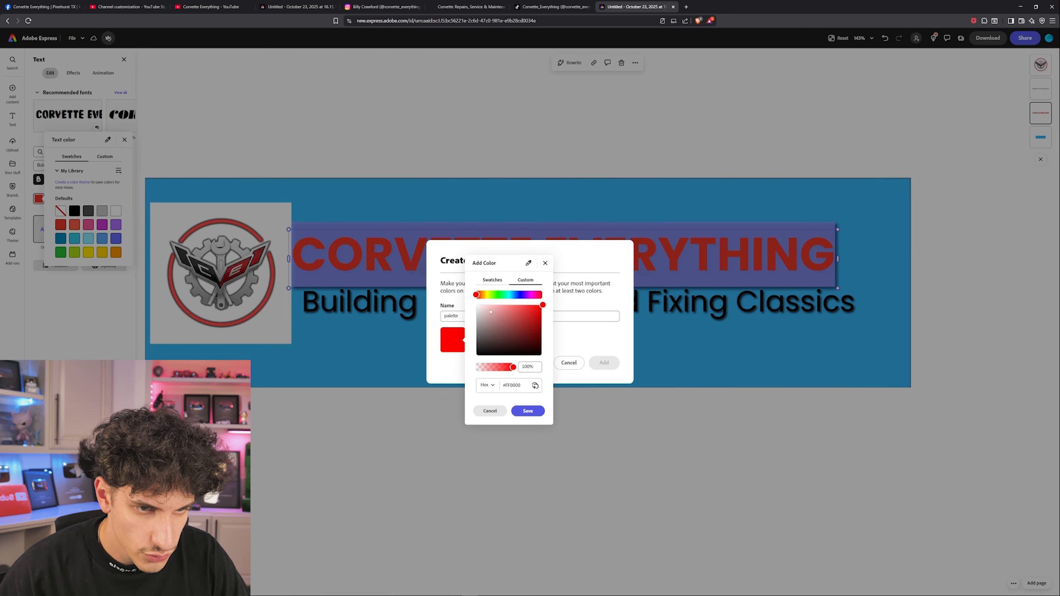
click(528, 411)
text(bright red)
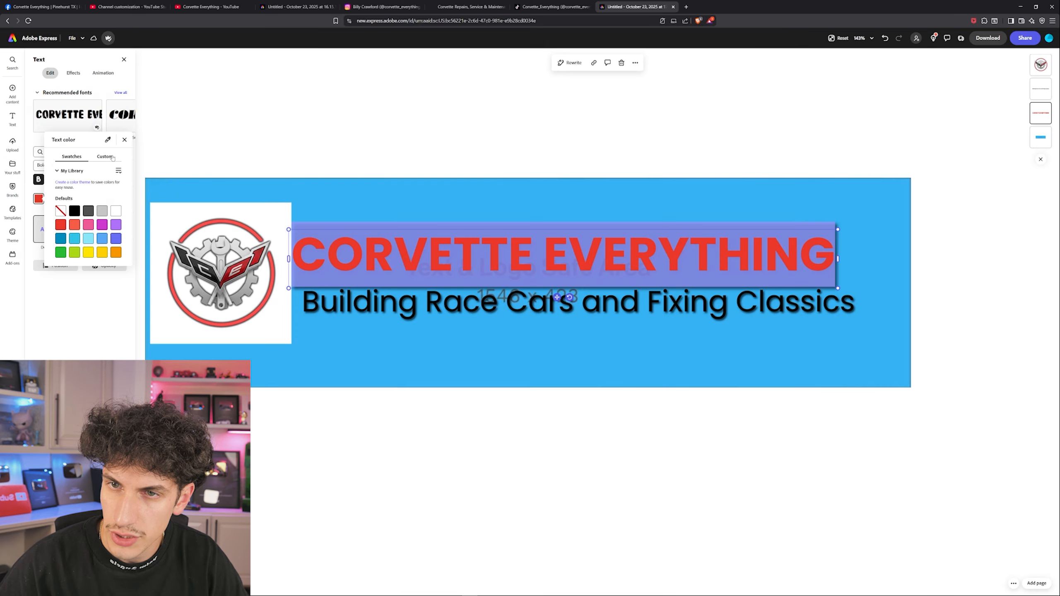
Give the CORVETTE EVERYTHING title a custom, fully saturated bright red and deselect it
click(110, 157)
drag(109, 182, 123, 175)
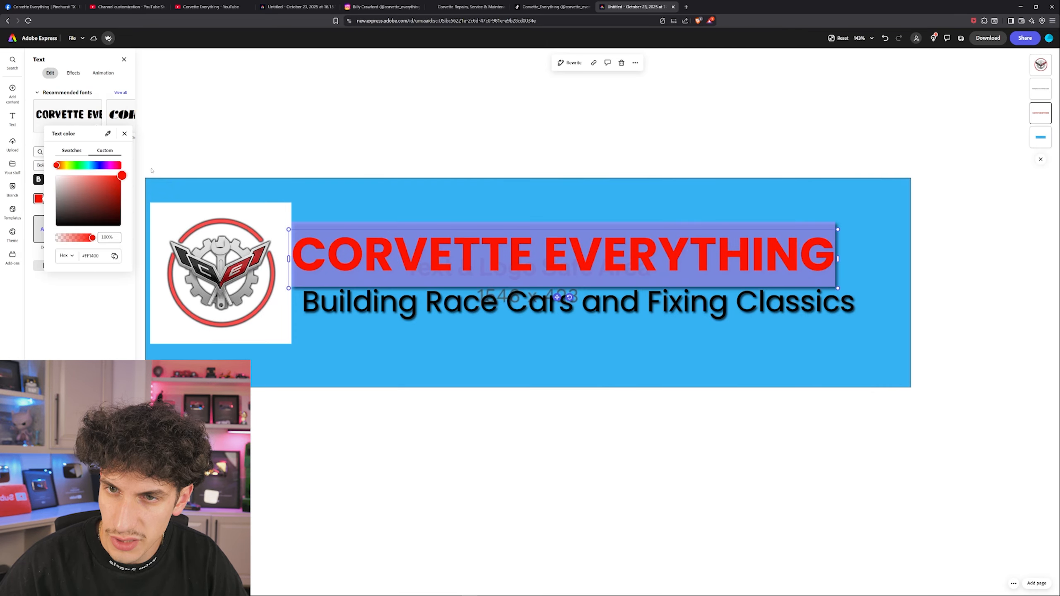
click(255, 156)
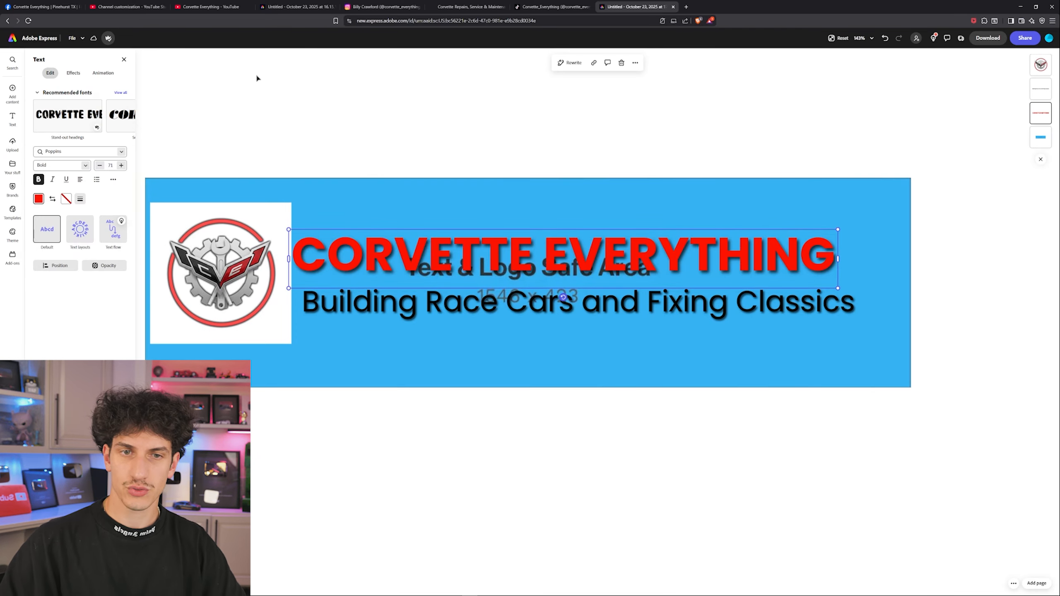
click(343, 134)
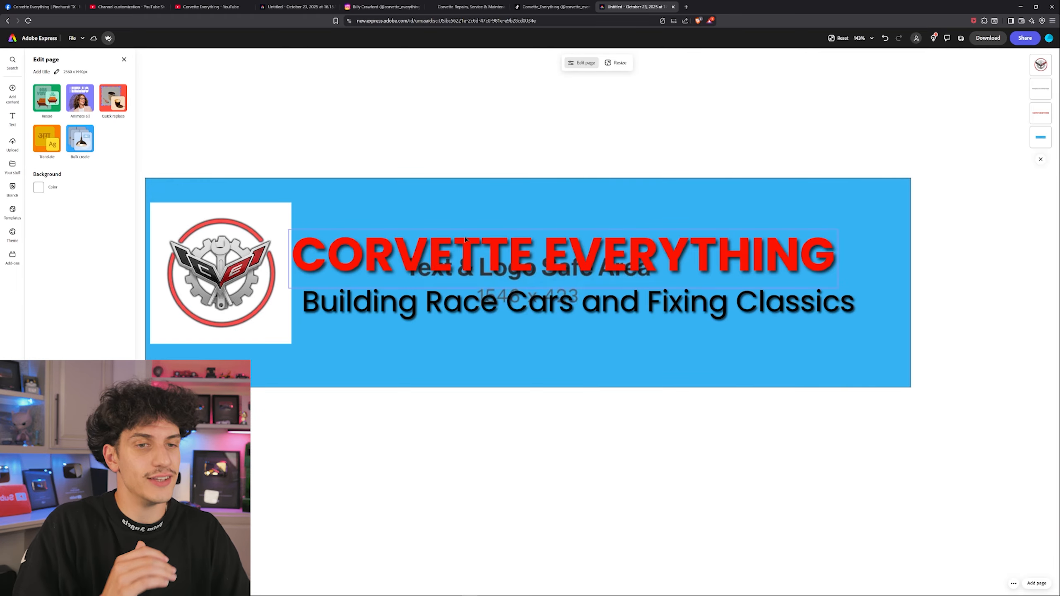
Move the red title slightly down and right so its left edge lines up with the Building Race Cars tagline
click(446, 252)
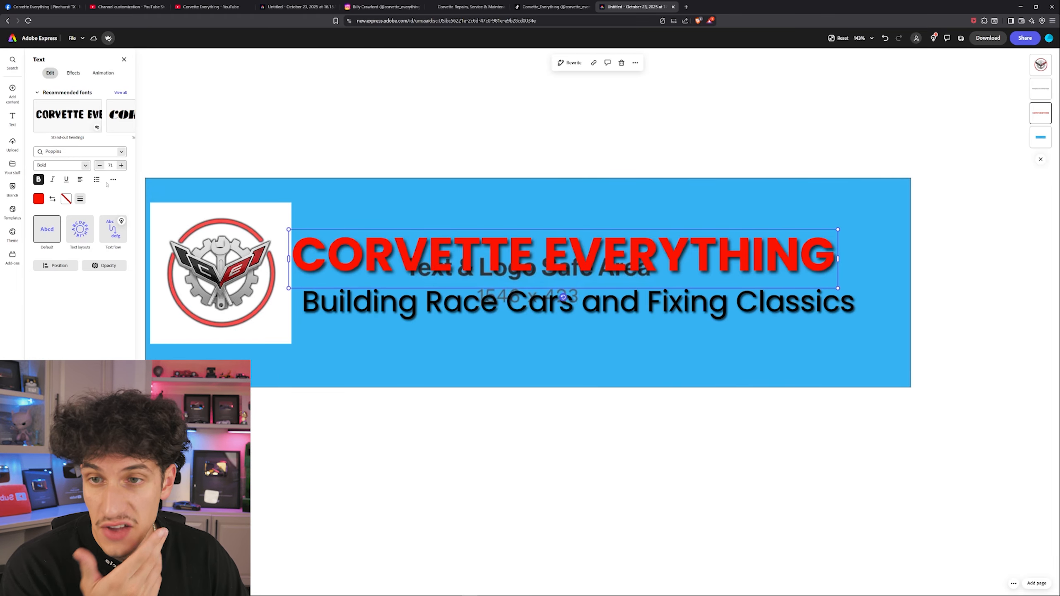
click(113, 180)
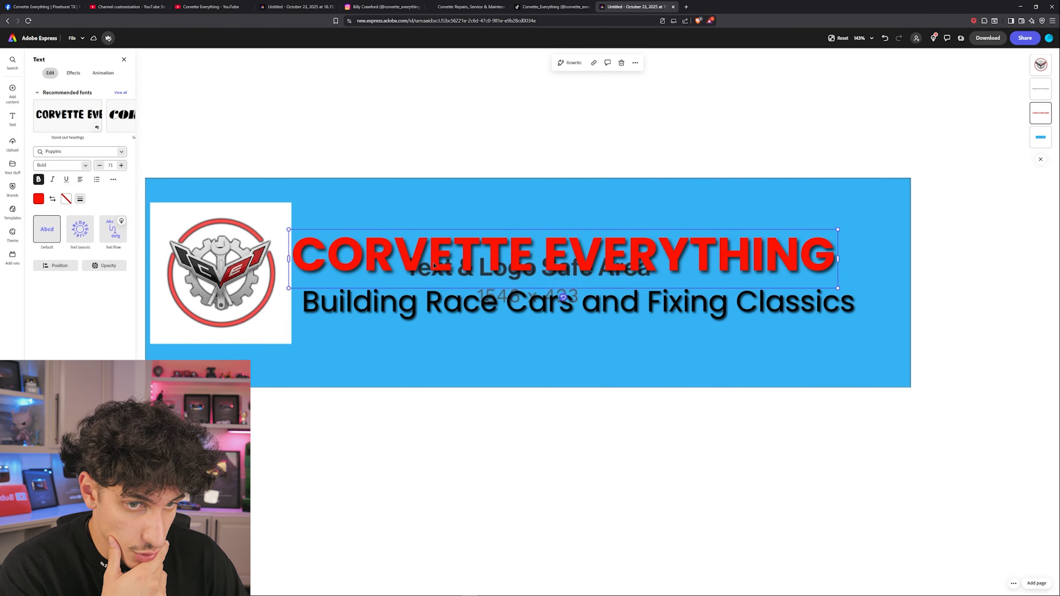
drag(447, 261, 458, 266)
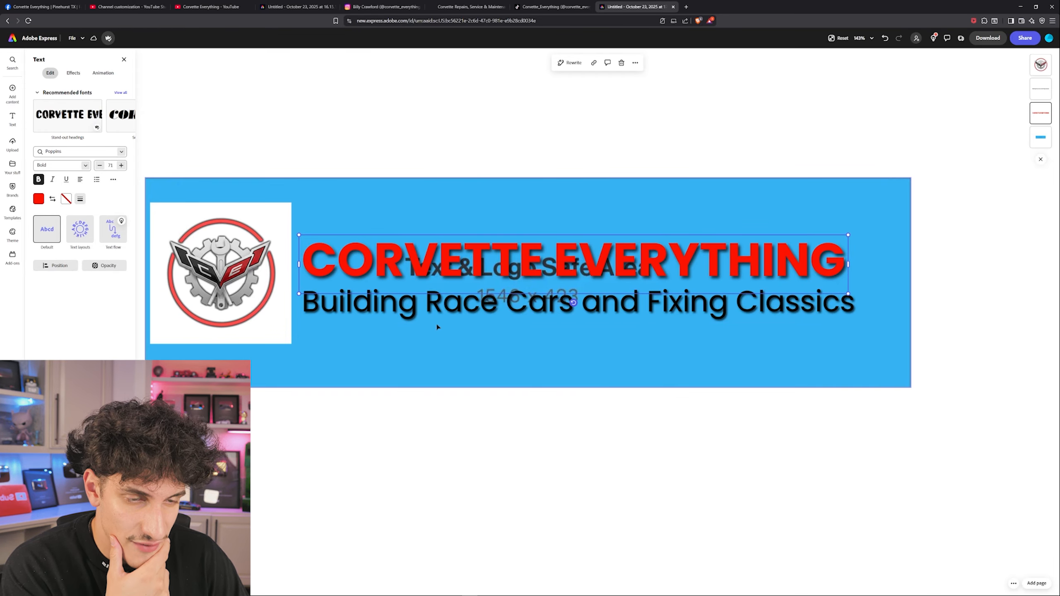
click(541, 316)
click(1041, 138)
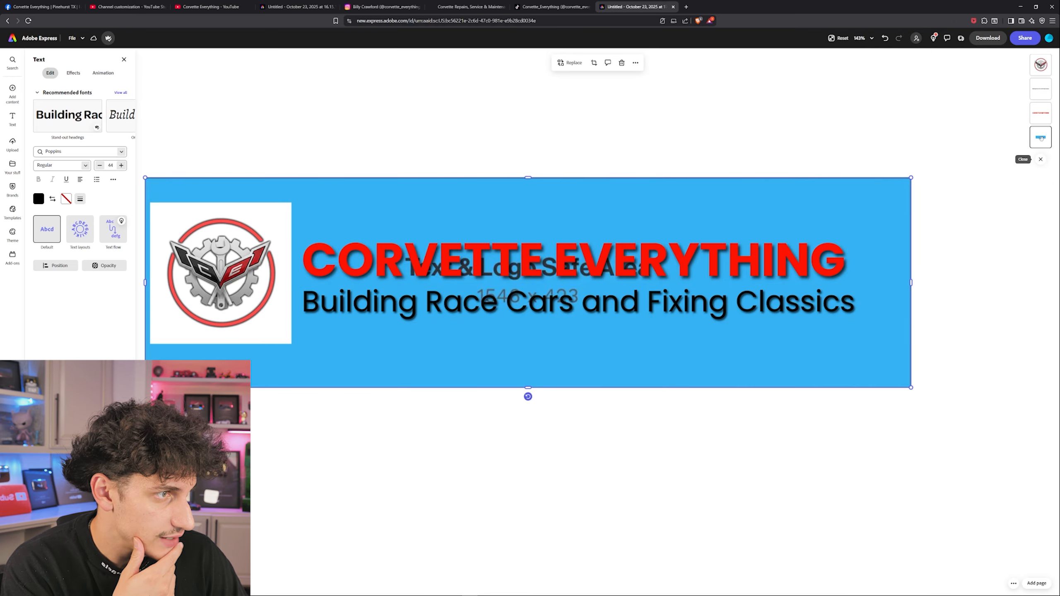
scroll(520, 216, down, 2)
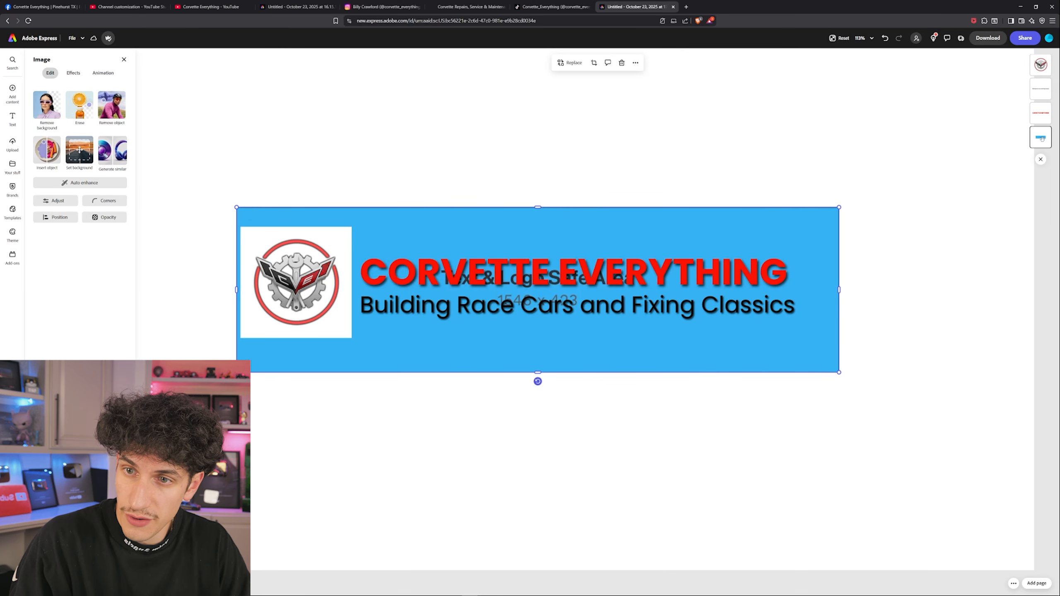
drag(493, 330, 489, 569)
key(ctrl+z)
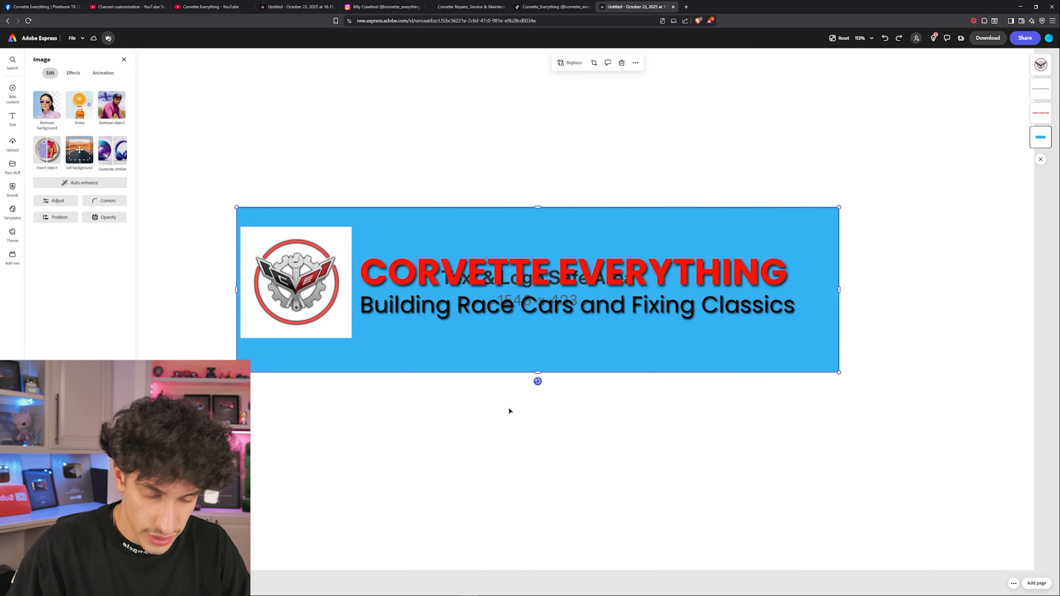
click(635, 62)
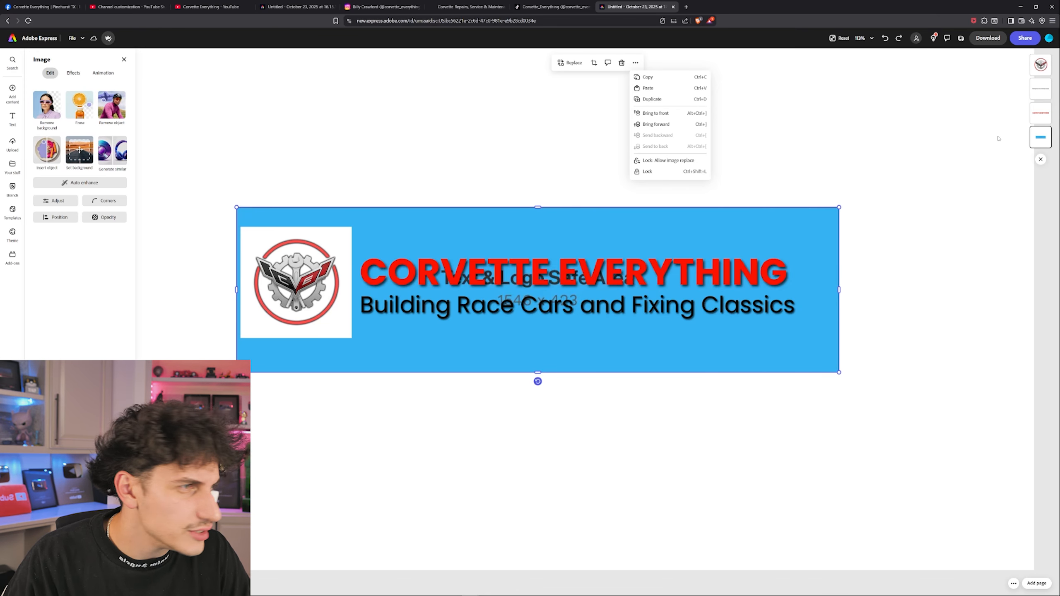
Hide the blue safe-area guide image behind the logo and text by setting its opacity to 0%
click(1040, 139)
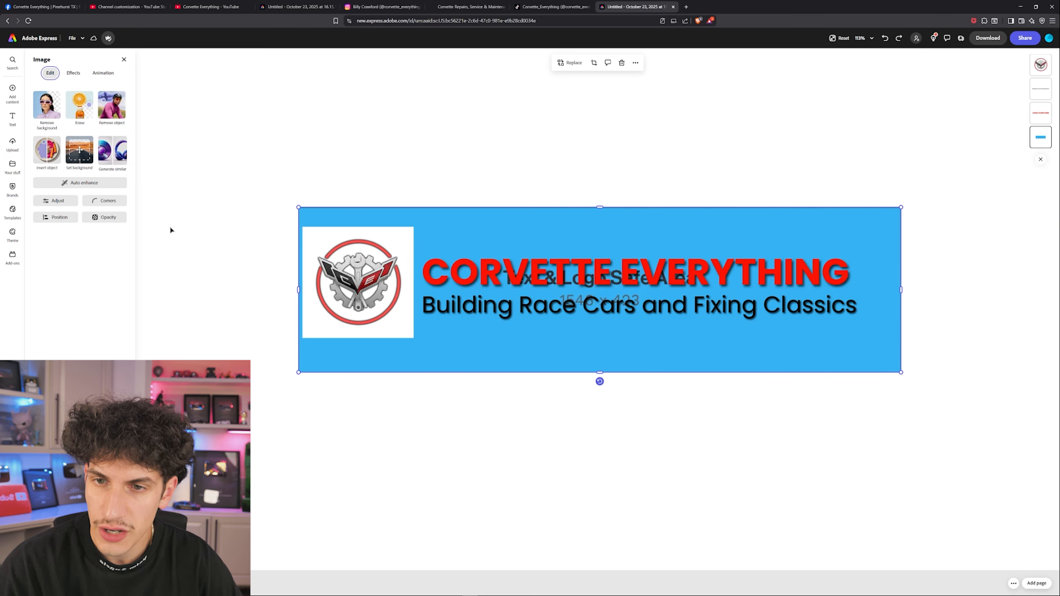
click(104, 217)
drag(144, 248, 87, 249)
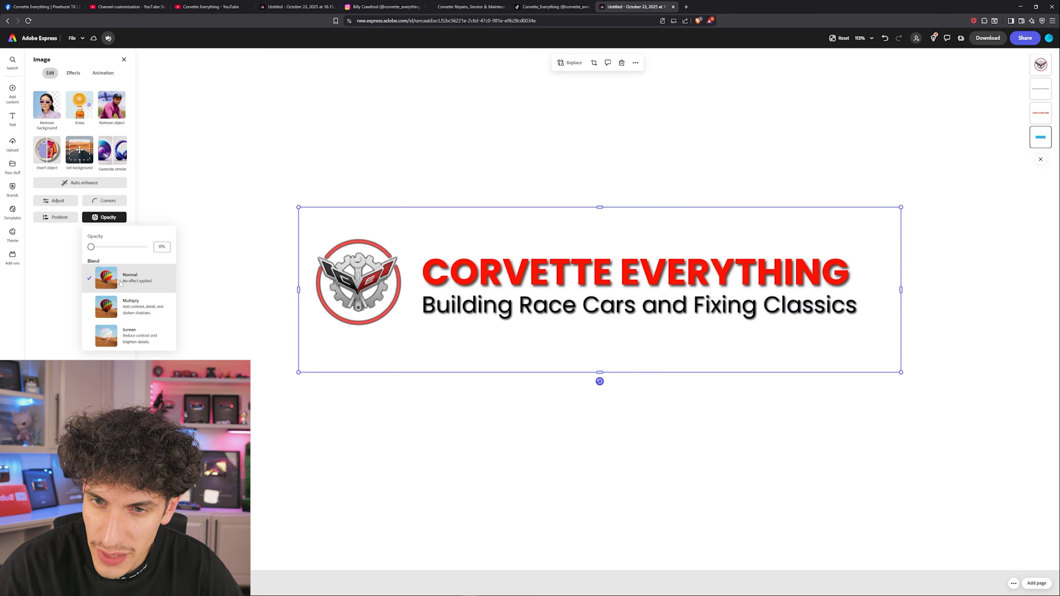
click(339, 410)
click(339, 410)
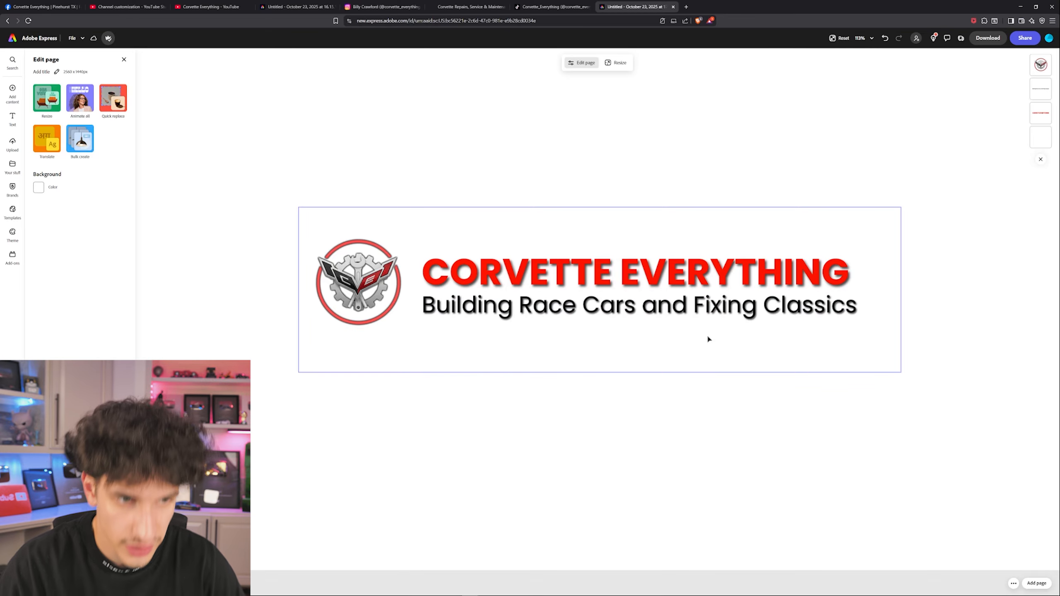
Download the channel banner as a PNG at size 1
scroll(739, 405, up, 1)
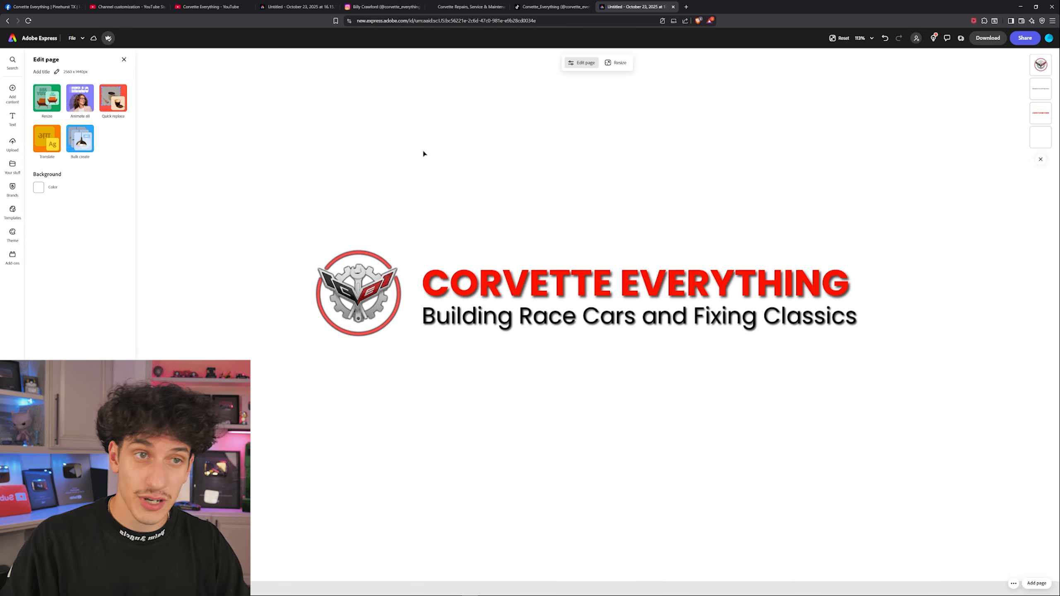
scroll(872, 133, up, 1)
click(988, 38)
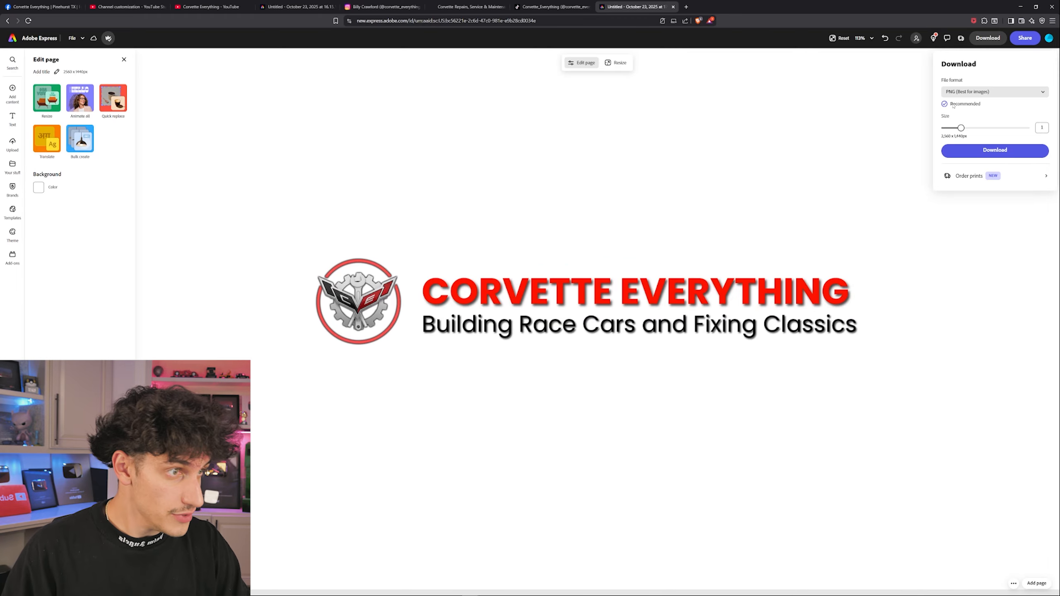
click(995, 150)
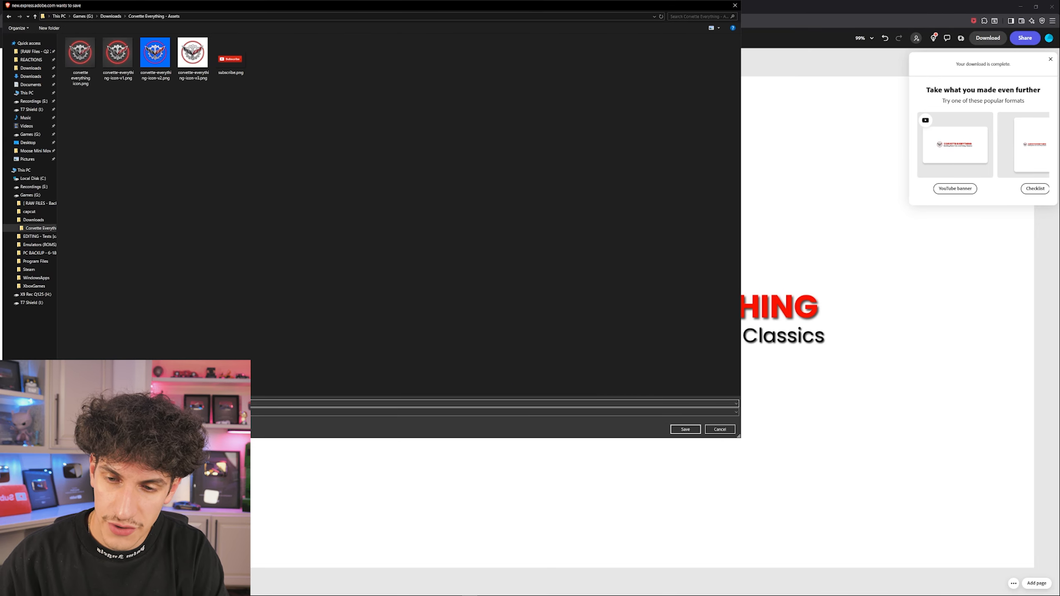
Save the exported banner as "corvette everything banner test 1.png", then upload it as the YouTube channel's banner image and publish
key(Return)
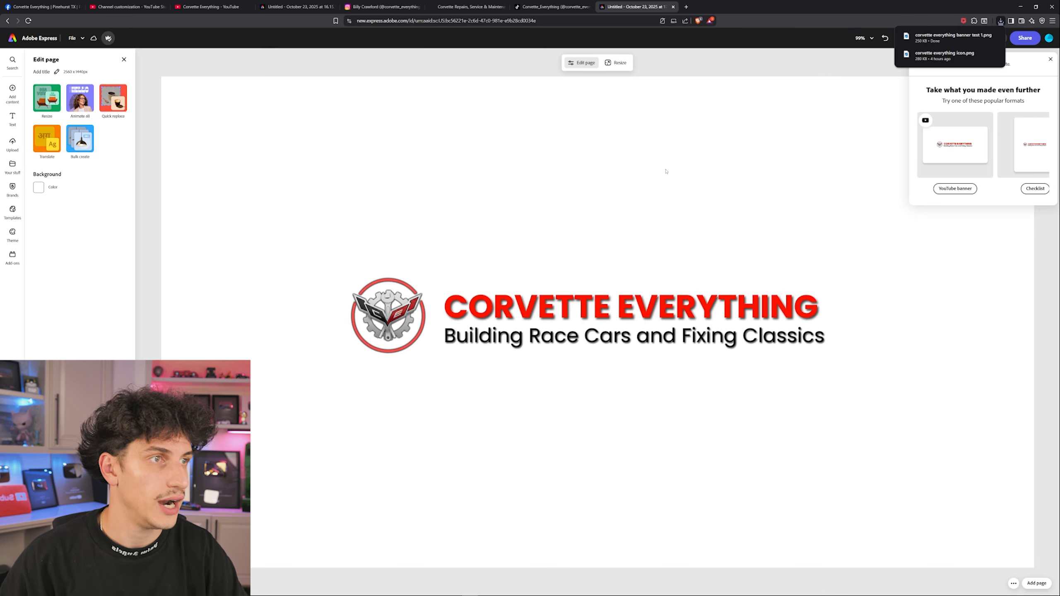
click(107, 3)
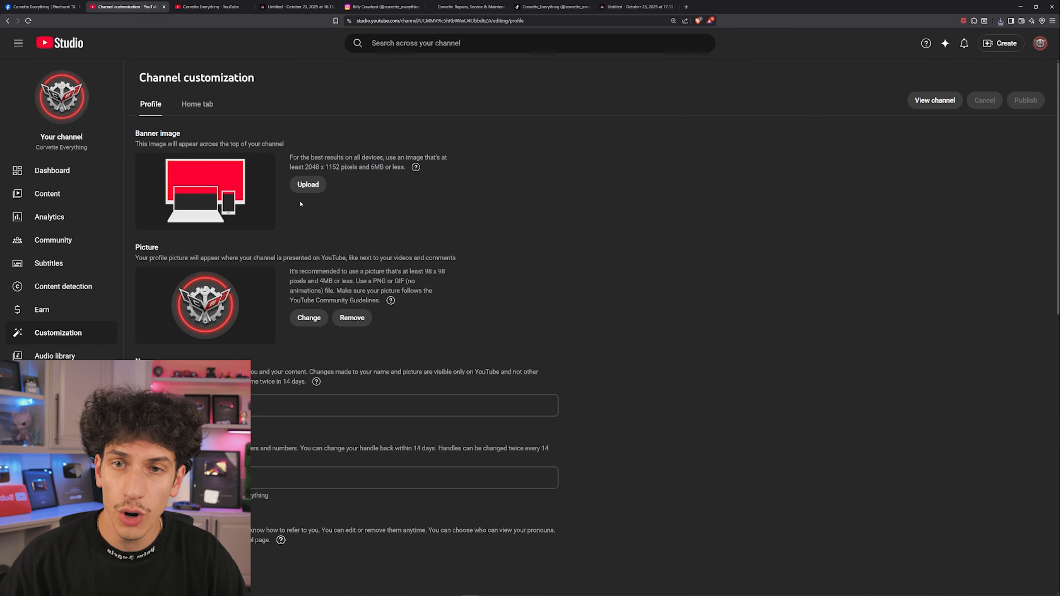
click(308, 185)
double_click(81, 59)
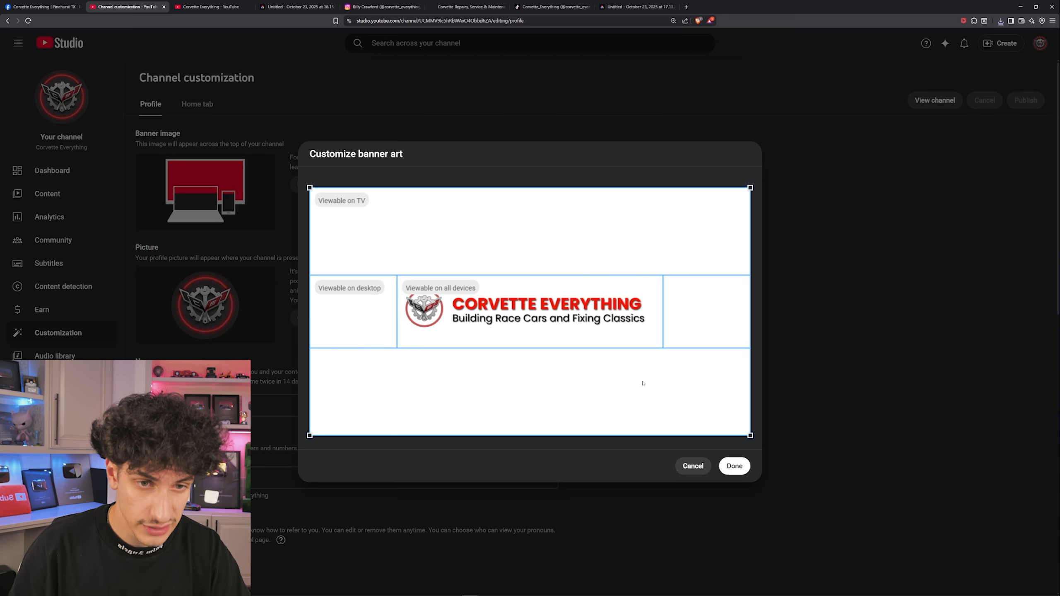
click(735, 465)
click(1024, 100)
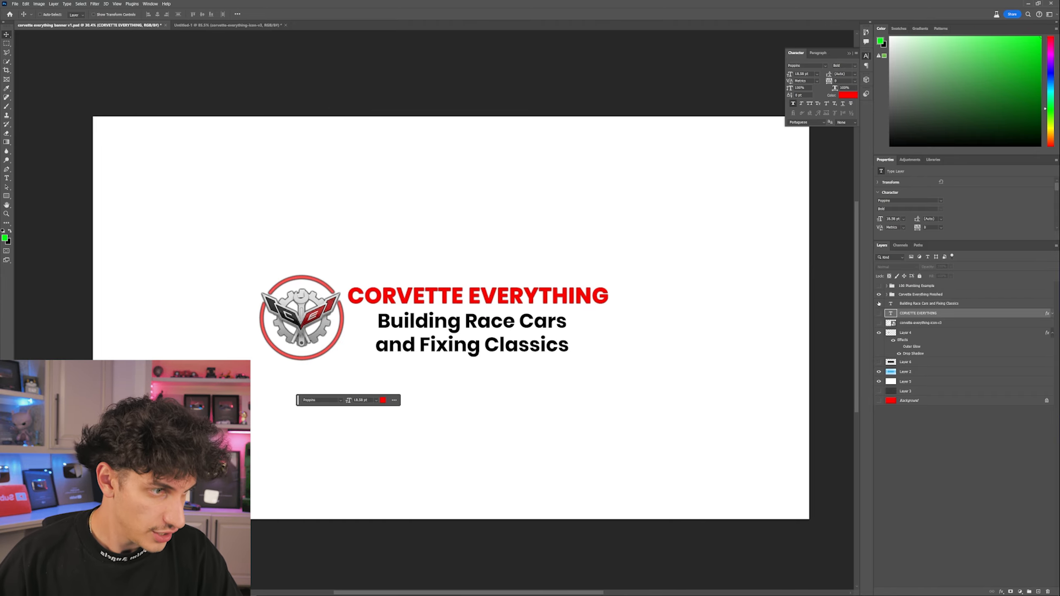
Switch to Photoshop and examine the TV, desktop and safe-area zones in the Untitled-1 banner template document
click(902, 294)
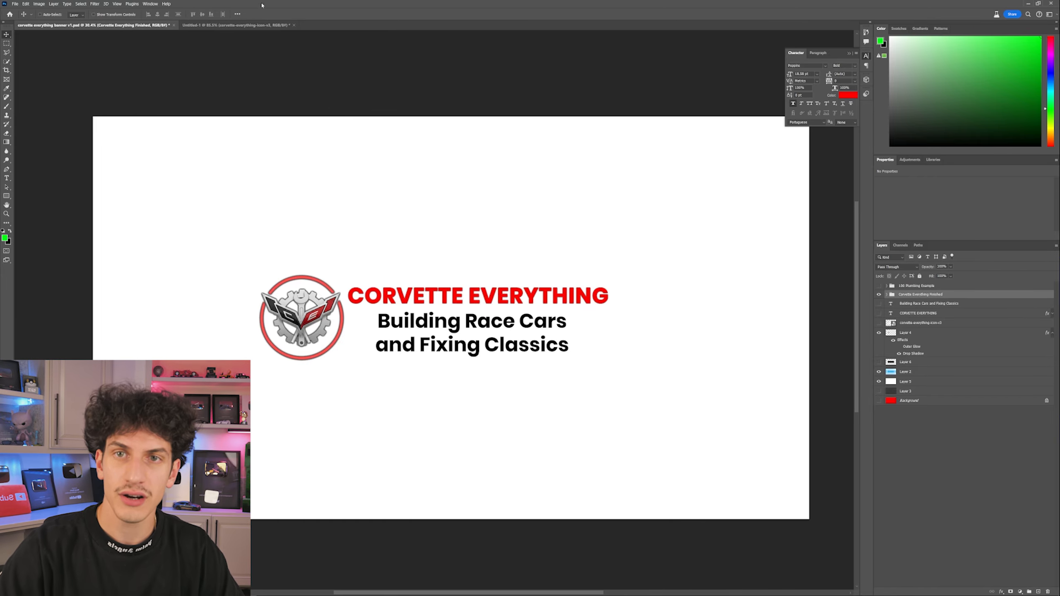
click(258, 26)
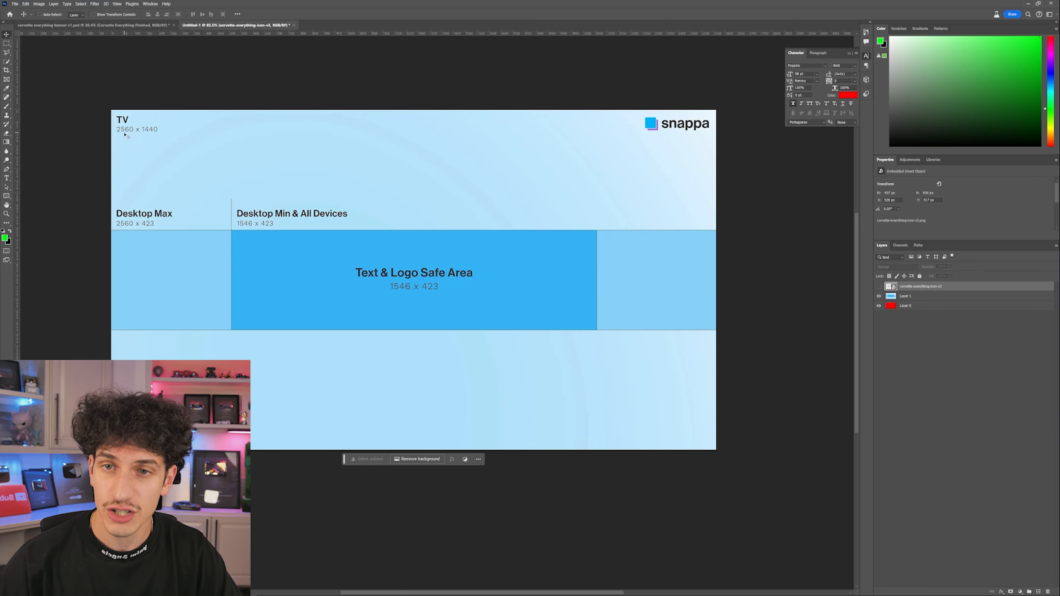
scroll(124, 134, up, 6)
scroll(428, 199, down, 7)
drag(676, 332, 505, 230)
Add a new layer above the banner template layer and fill it with white, using ffffff as background color
click(959, 296)
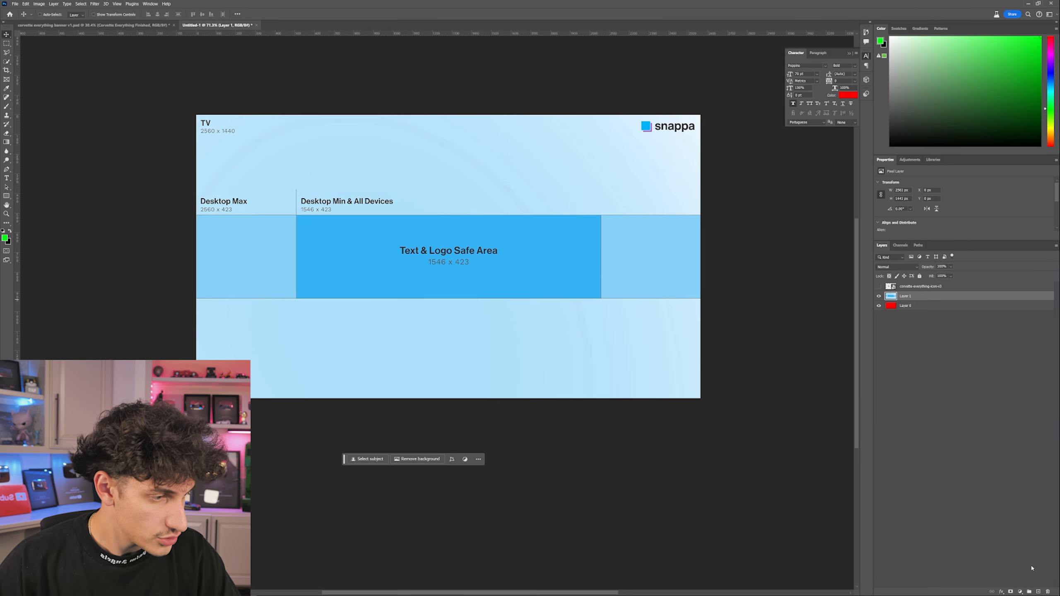
click(1040, 593)
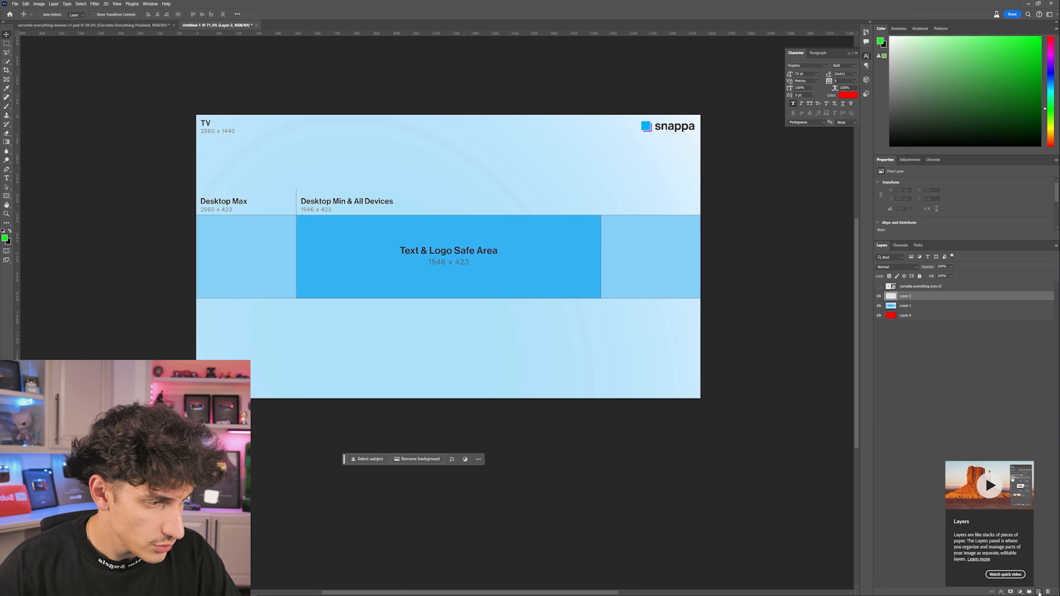
click(9, 242)
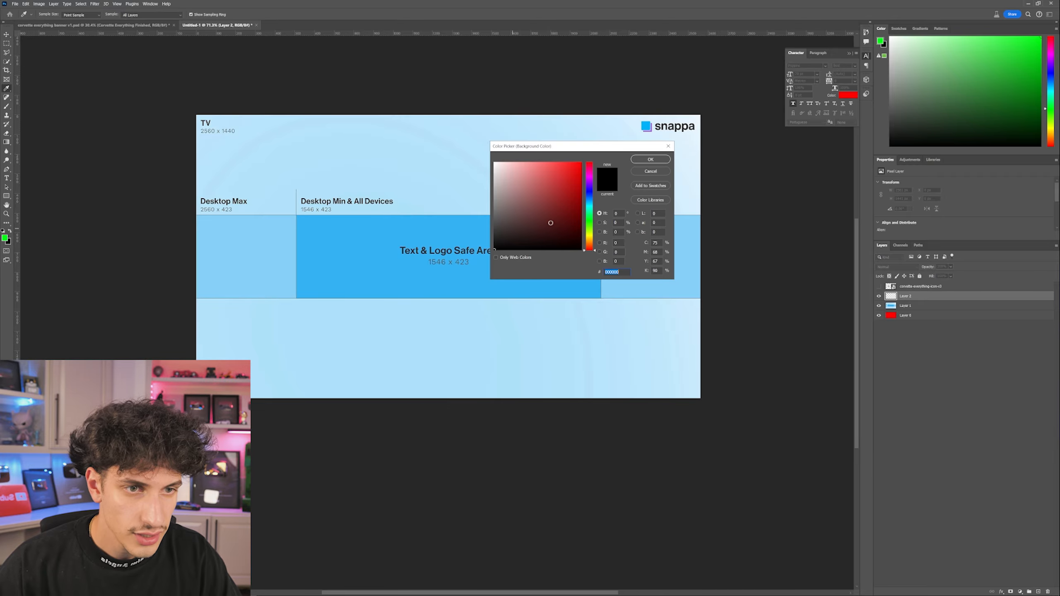
text(ffffff)
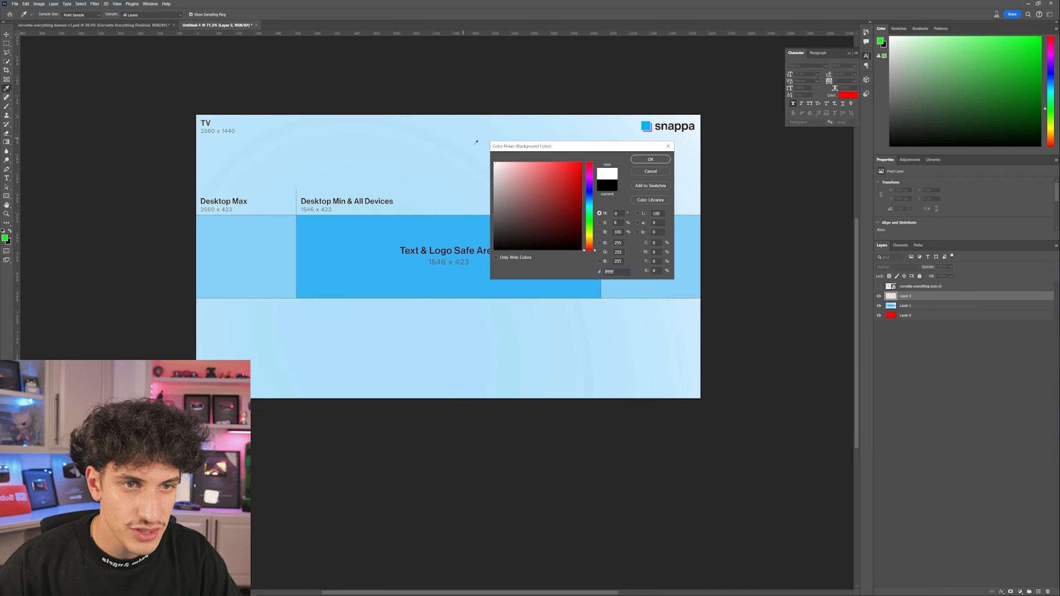
click(650, 159)
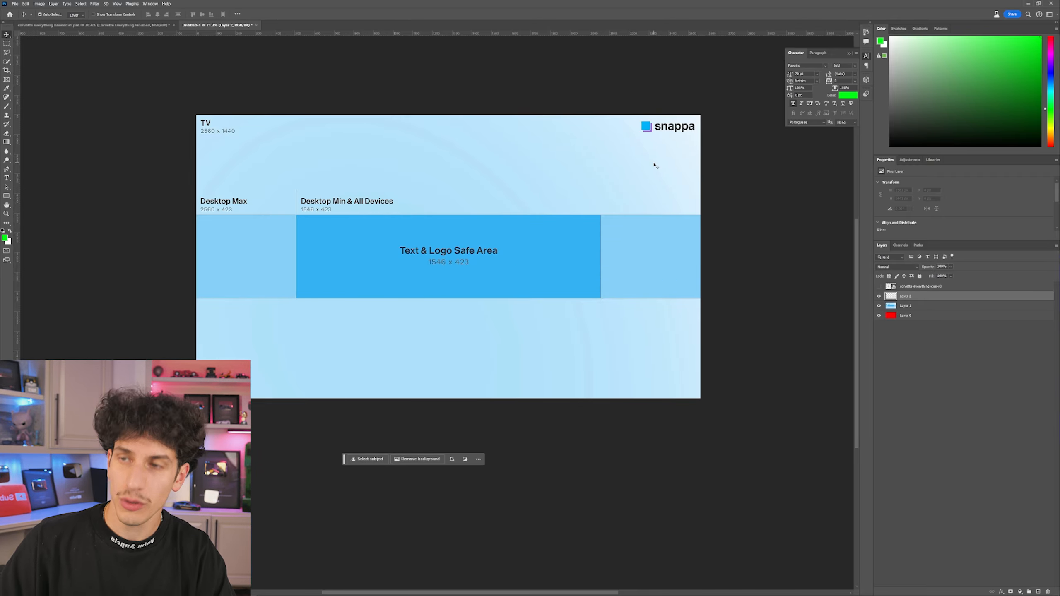
key(ctrl+BackSpace)
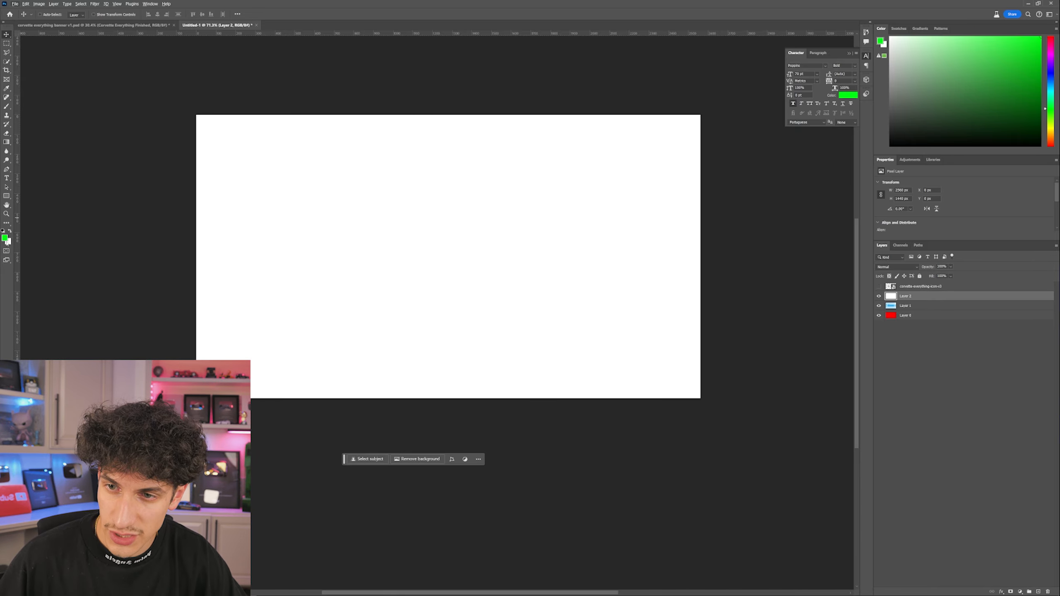
Move the white layer beneath the banner template layer and check the background by hiding and showing the template
drag(911, 296, 912, 307)
click(913, 298)
click(879, 296)
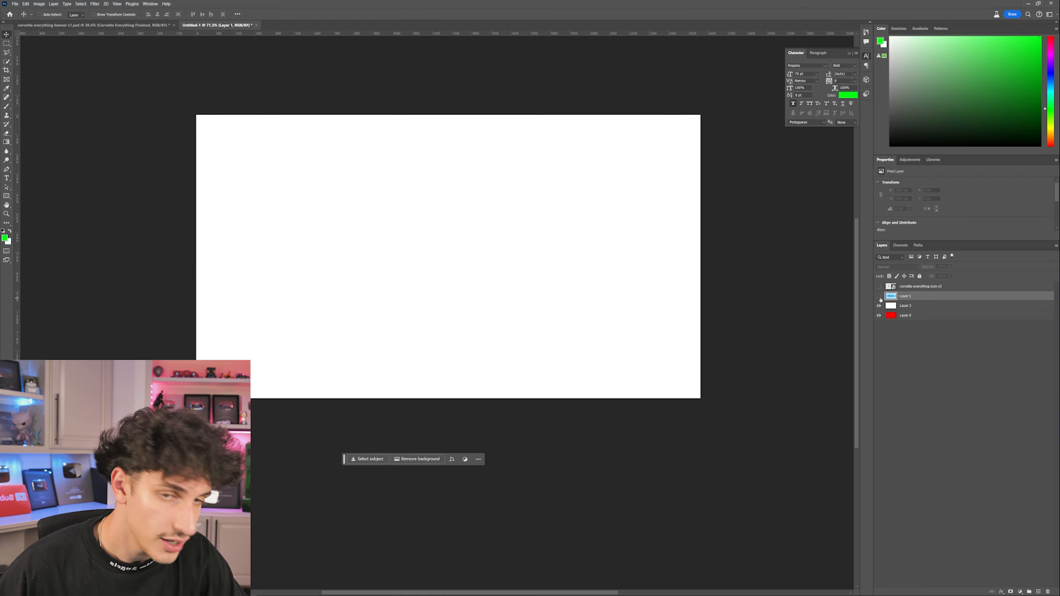
click(878, 296)
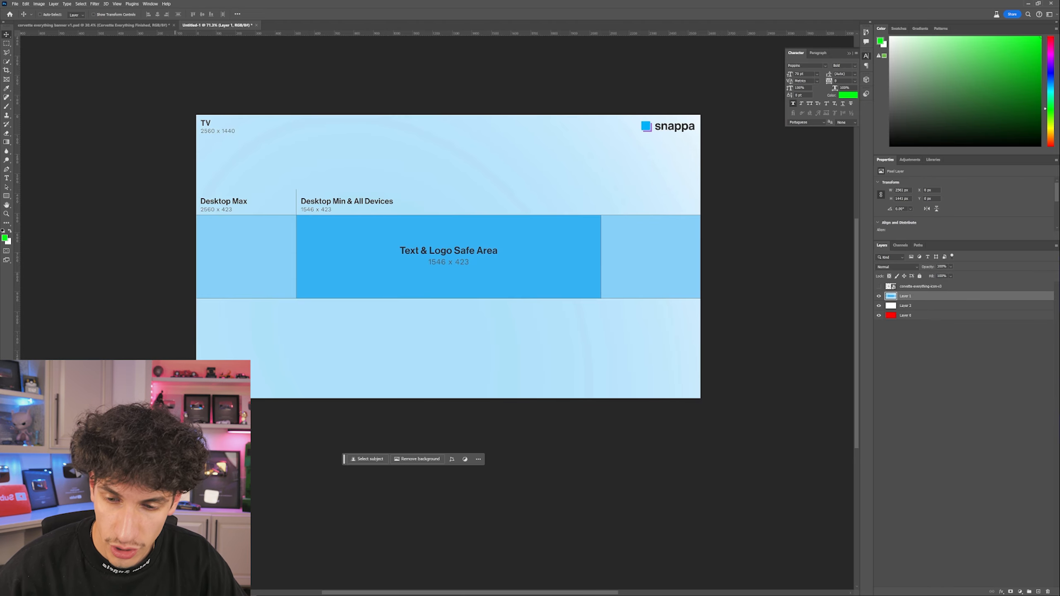
click(879, 287)
click(909, 287)
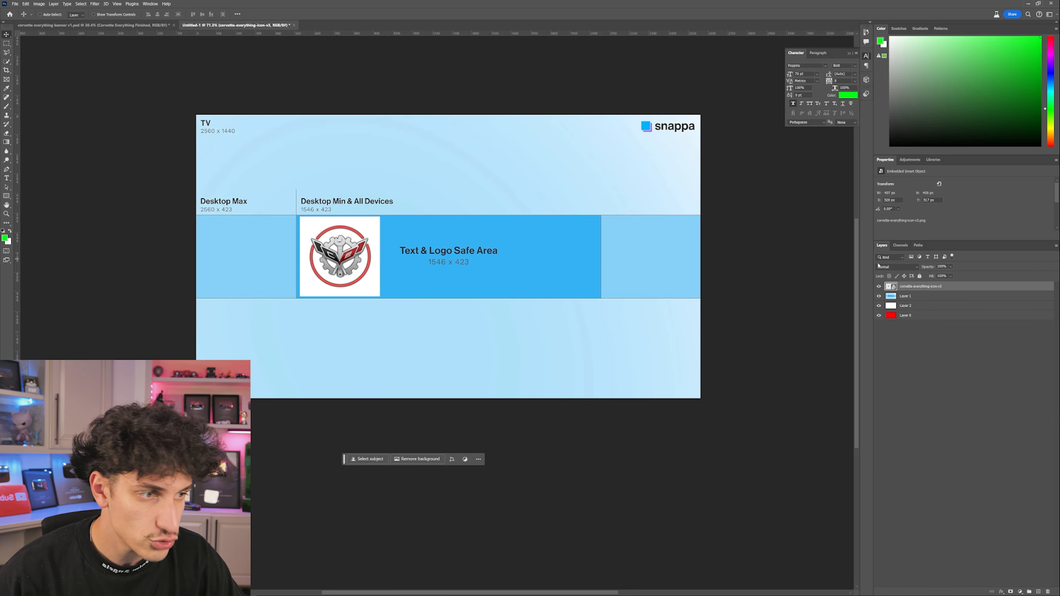
click(879, 287)
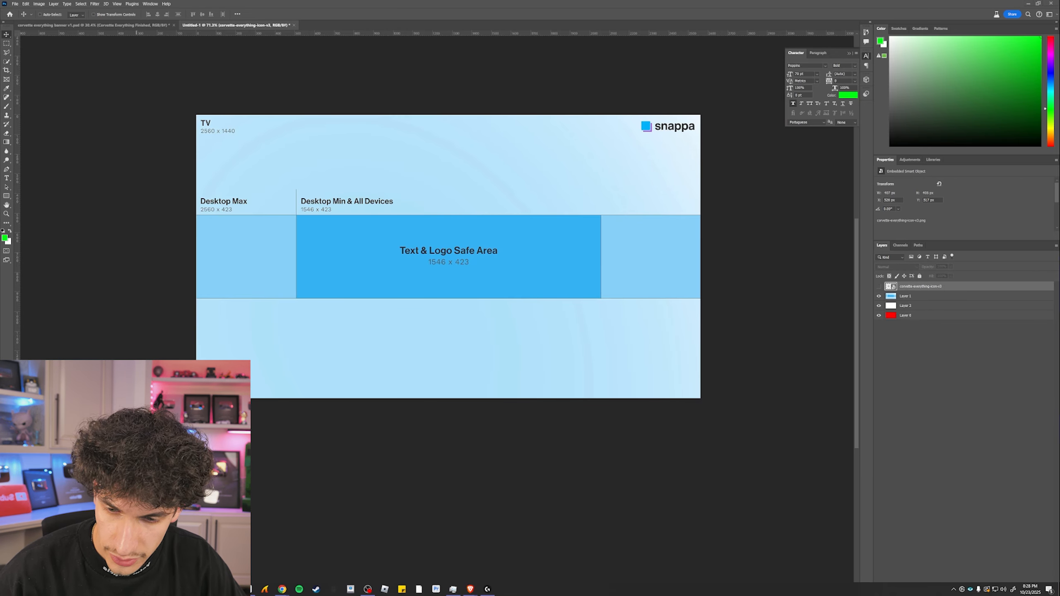
Place corvette-everything-icon-v3.png at the left end of the safe area, scale it to fit the area's height, and preview it without the template
click(138, 589)
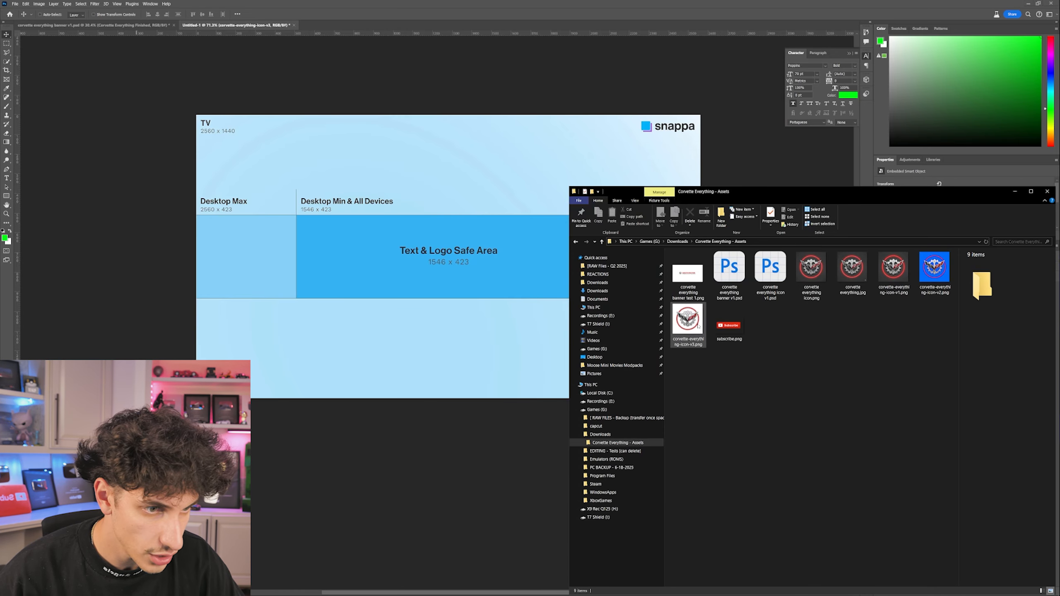
drag(697, 321, 375, 283)
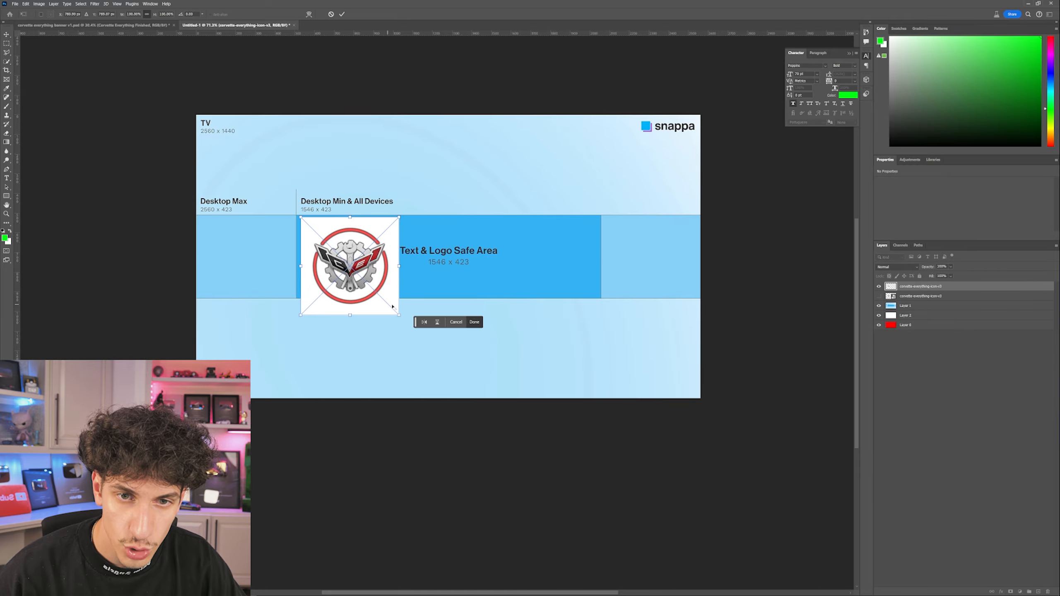
scroll(392, 307, up, 3)
drag(397, 319, 364, 287)
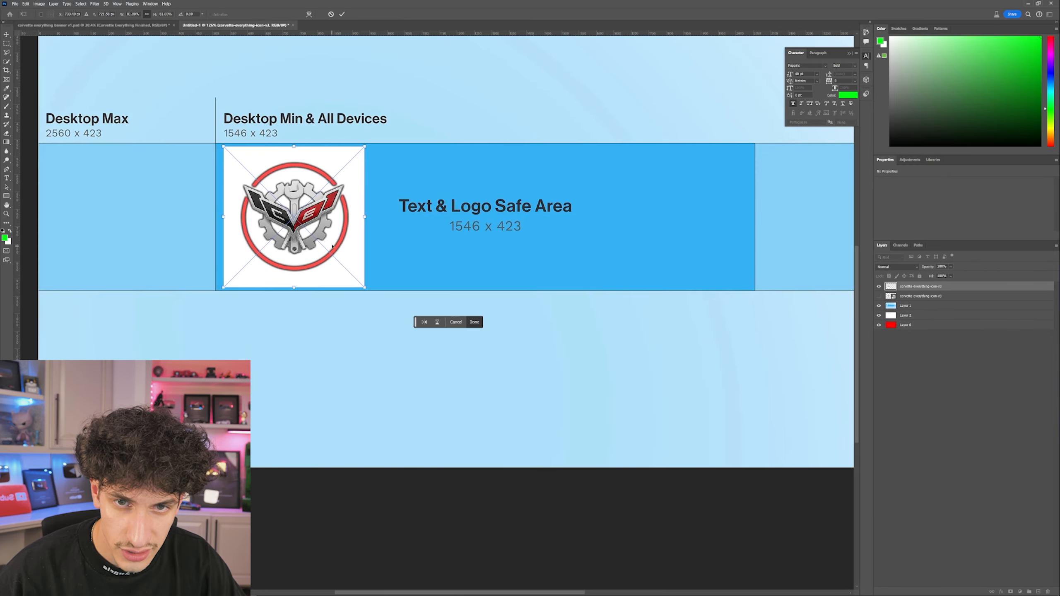
key(Return)
scroll(209, 213, down, 2)
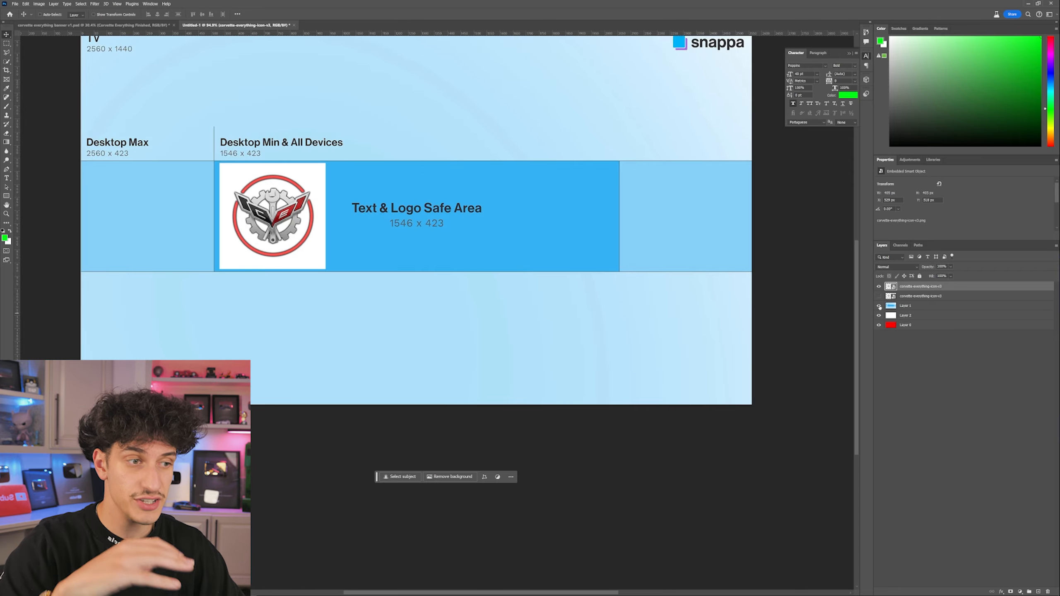
click(880, 306)
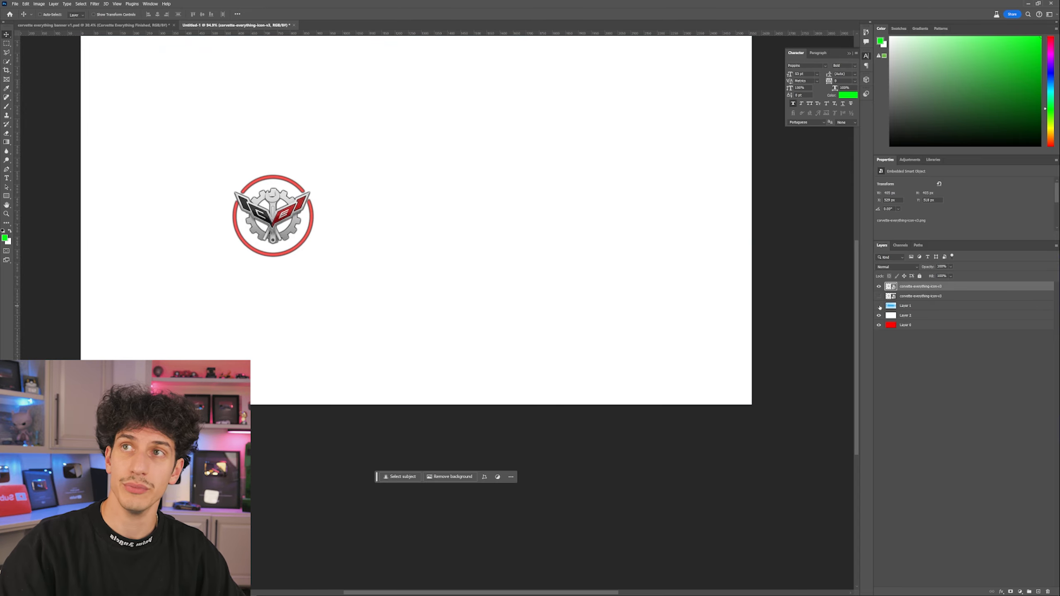
click(880, 307)
Add a text layer reading "CORVETTE EVERYTHING" above the safe area
scroll(468, 284, up, 2)
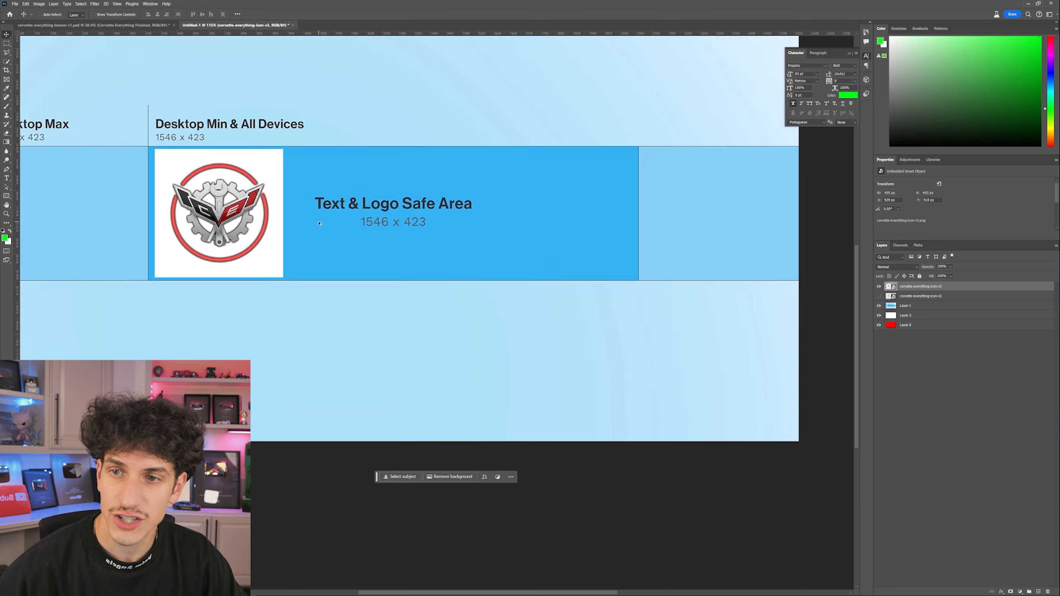
scroll(319, 223, down, 1)
click(6, 180)
click(321, 143)
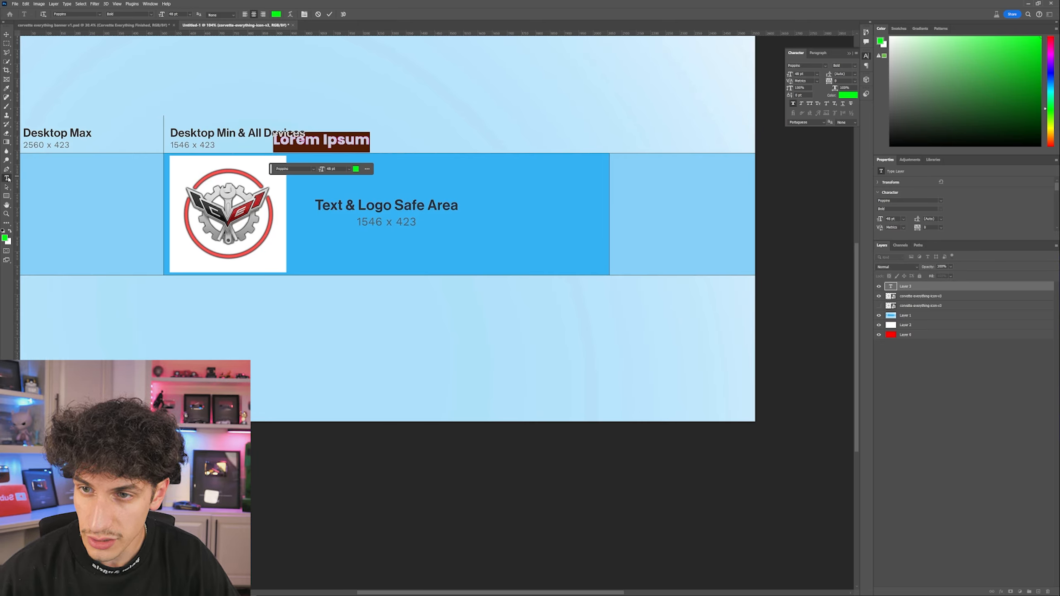
click(296, 147)
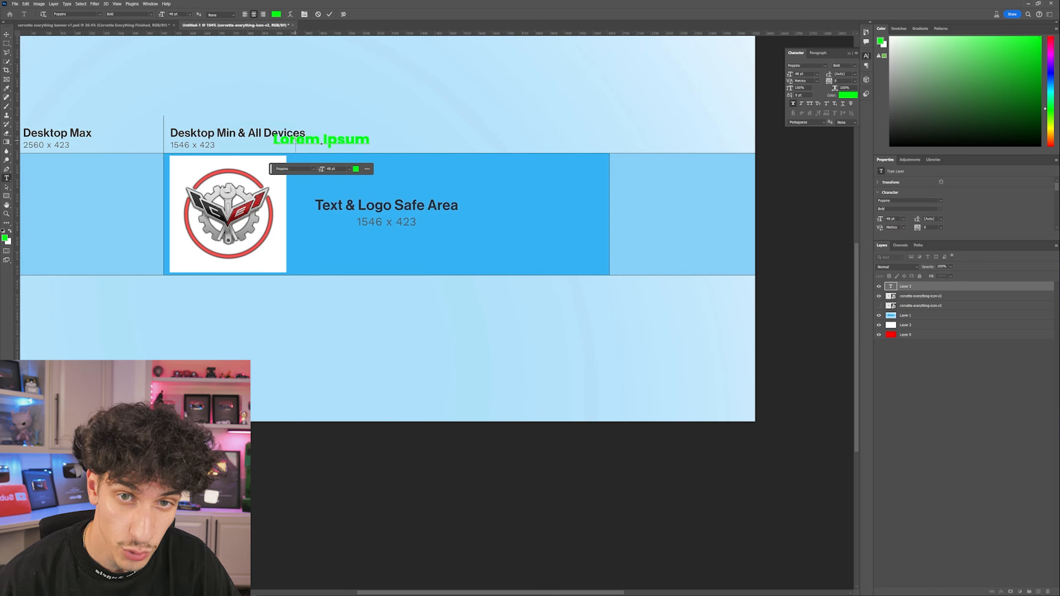
key(ctrl+a)
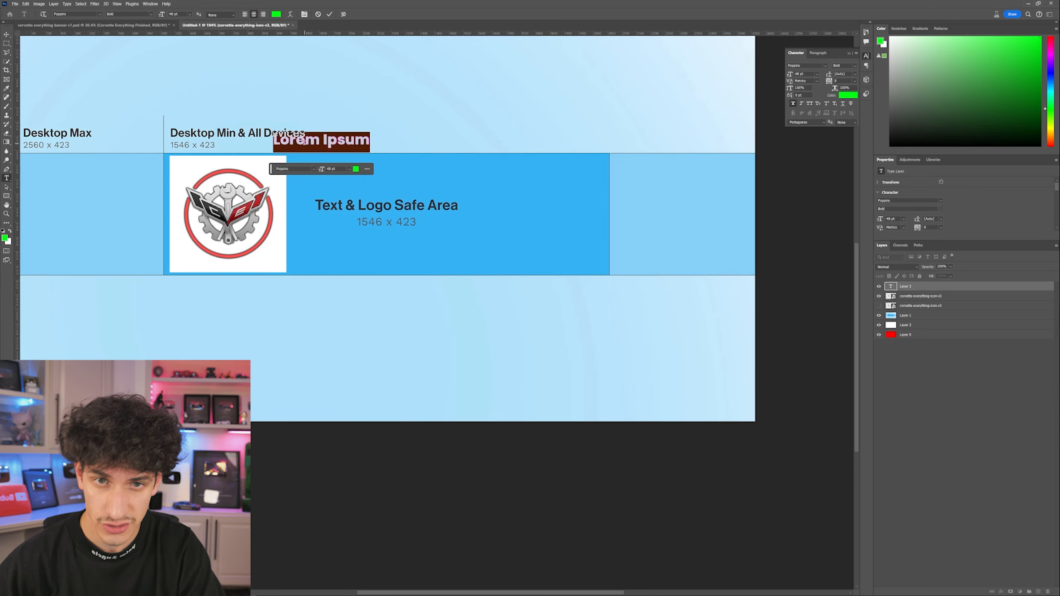
text(CORVETTE EVERYTHING)
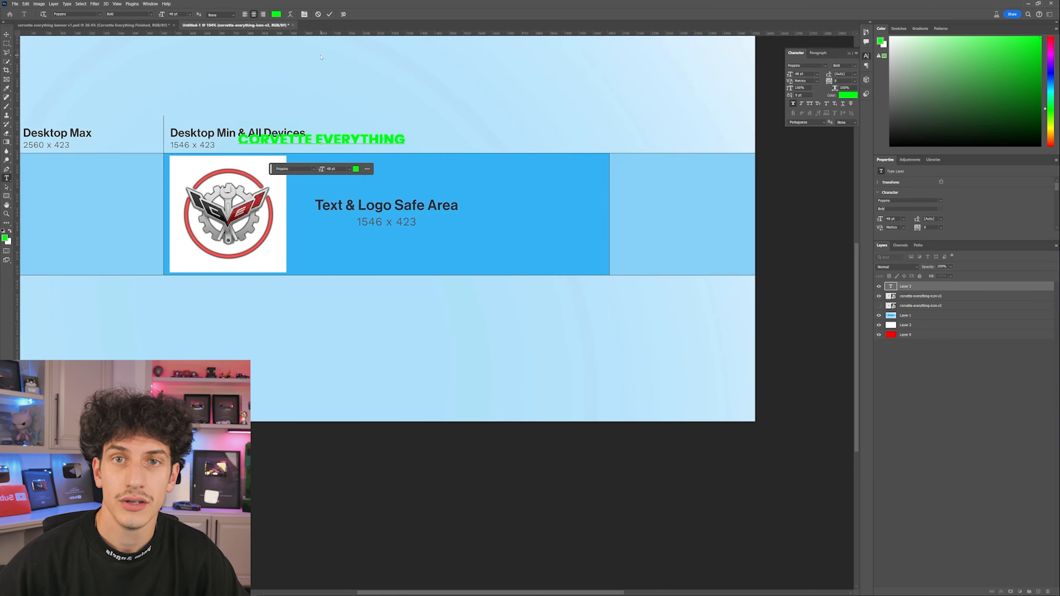
Change the color of the "CORVETTE EVERYTHING" text to bright red
key(ctrl+a)
click(276, 14)
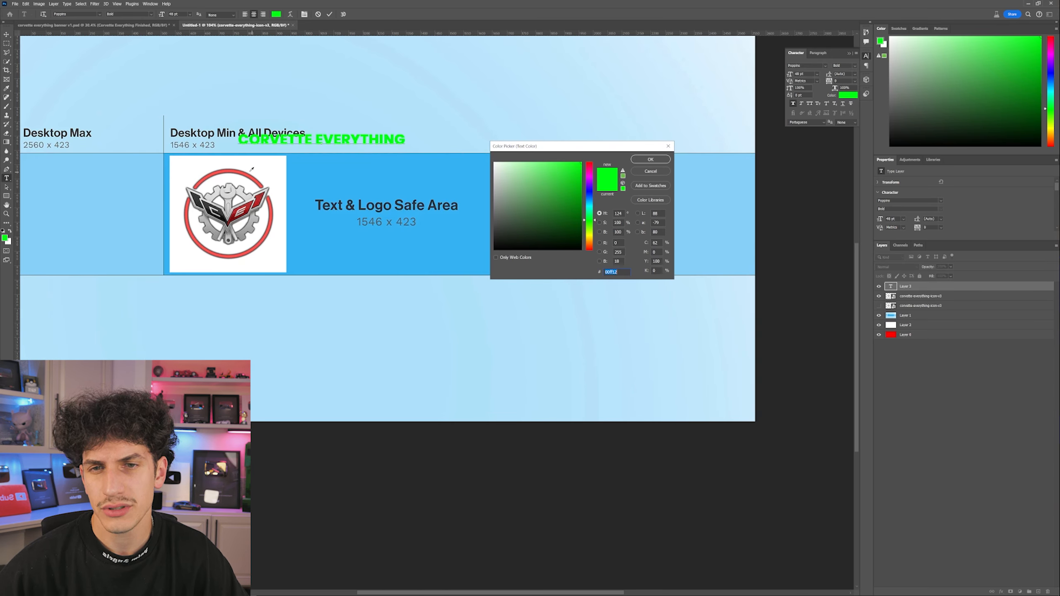
text(ff504c)
click(582, 162)
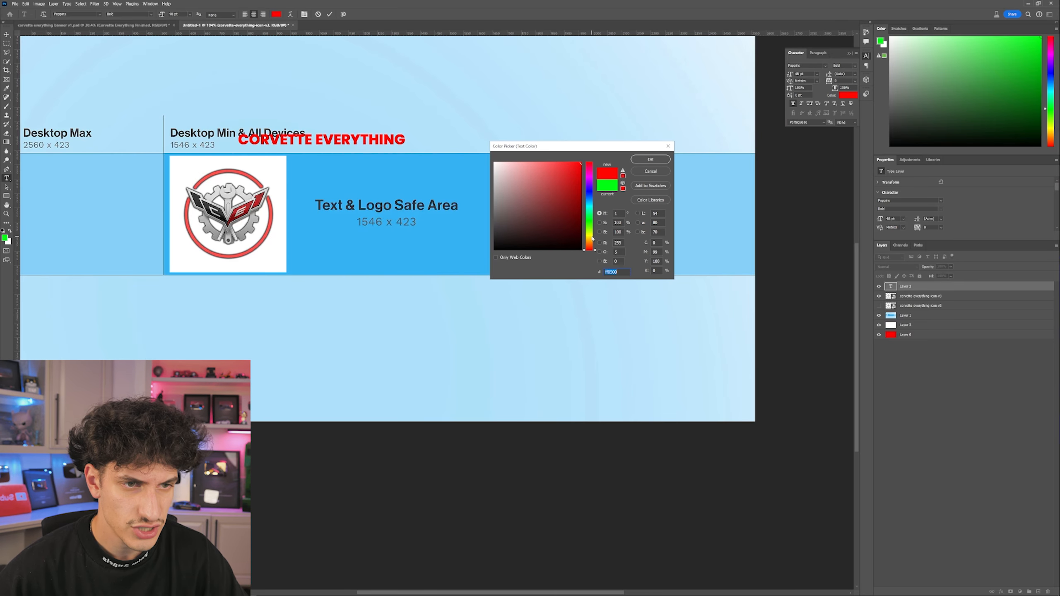
click(650, 159)
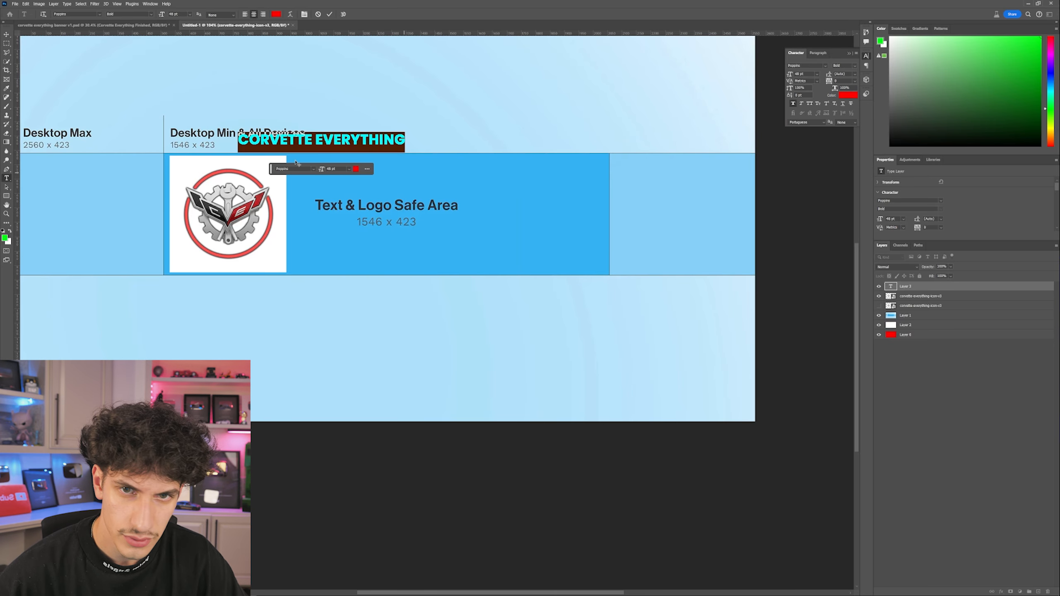
key(ctrl+Return)
Move the red title into the upper safe area beside the logo and enlarge it to span most of the remaining width
drag(309, 143, 362, 180)
key(ctrl+t)
drag(458, 189, 604, 206)
click(295, 15)
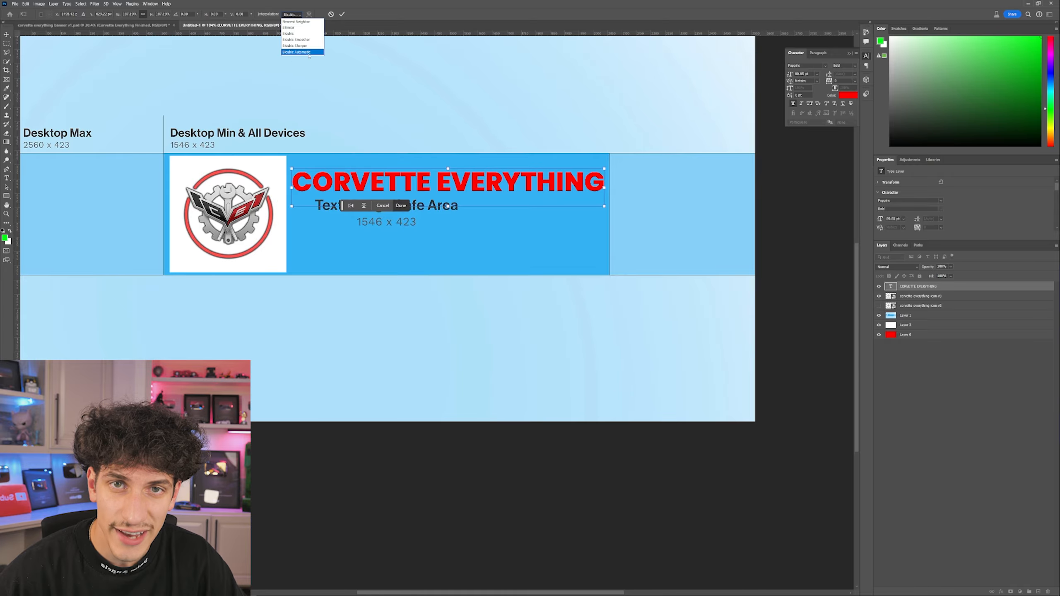
key(Return)
key(Return)
drag(528, 183, 518, 185)
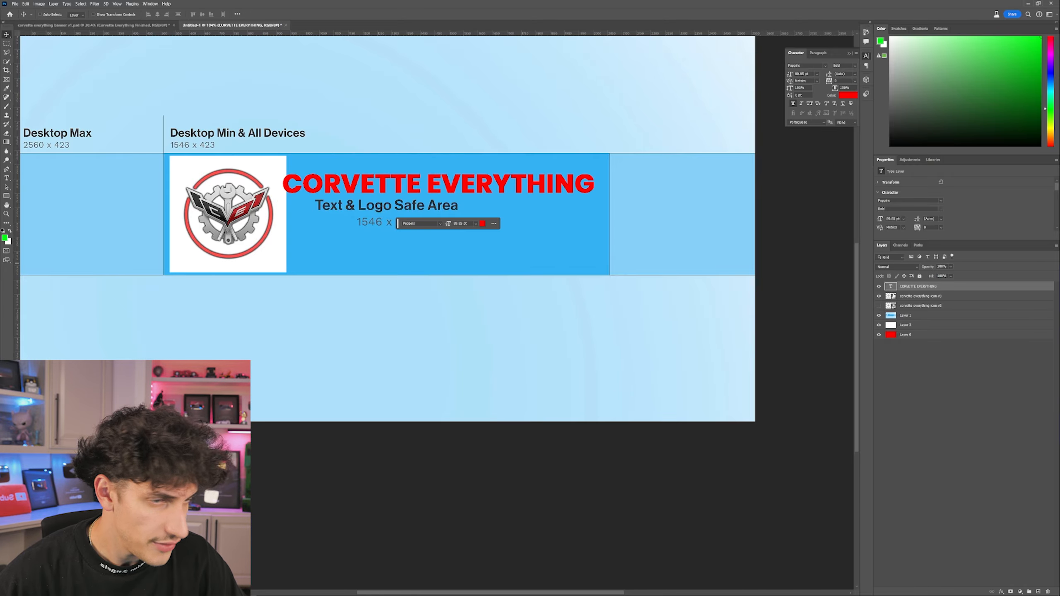
Add a text layer below the title reading "Building Race Cars" and "and Fixing Classics" on two lines
click(9, 180)
click(319, 247)
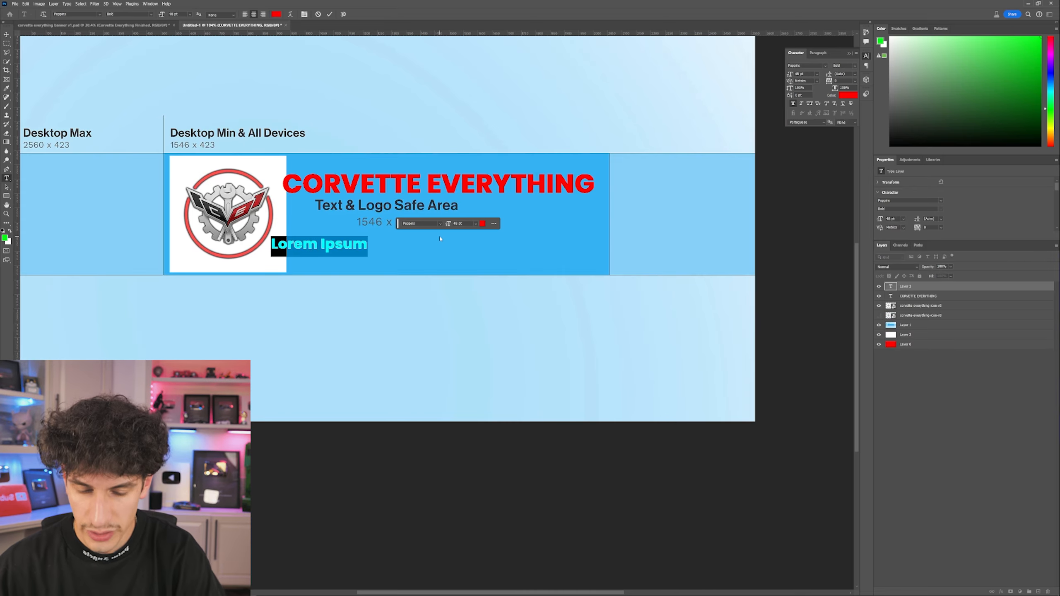
text(Buildin)
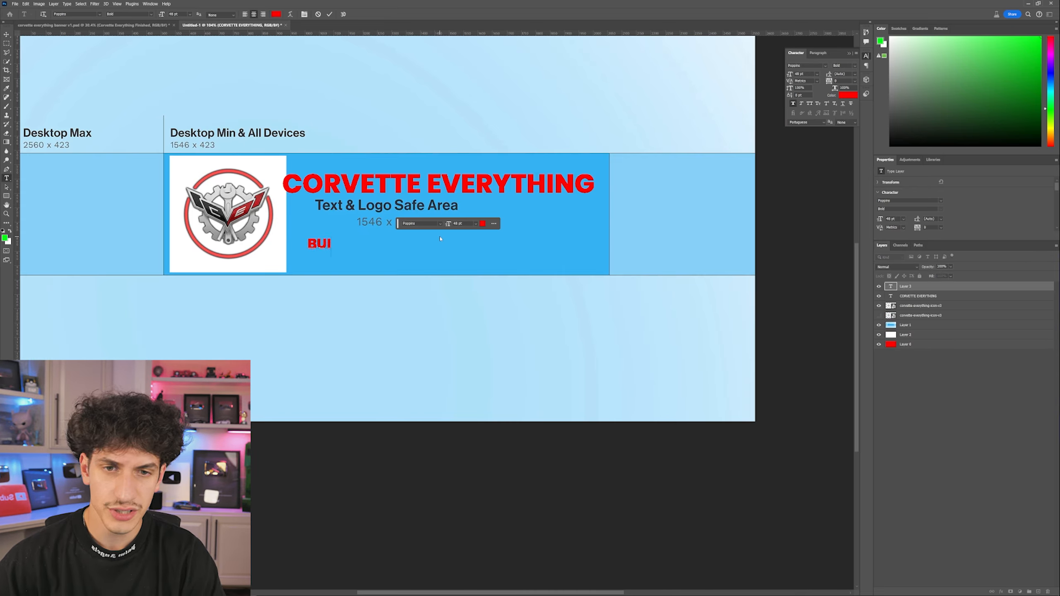
text(g Race Cars)
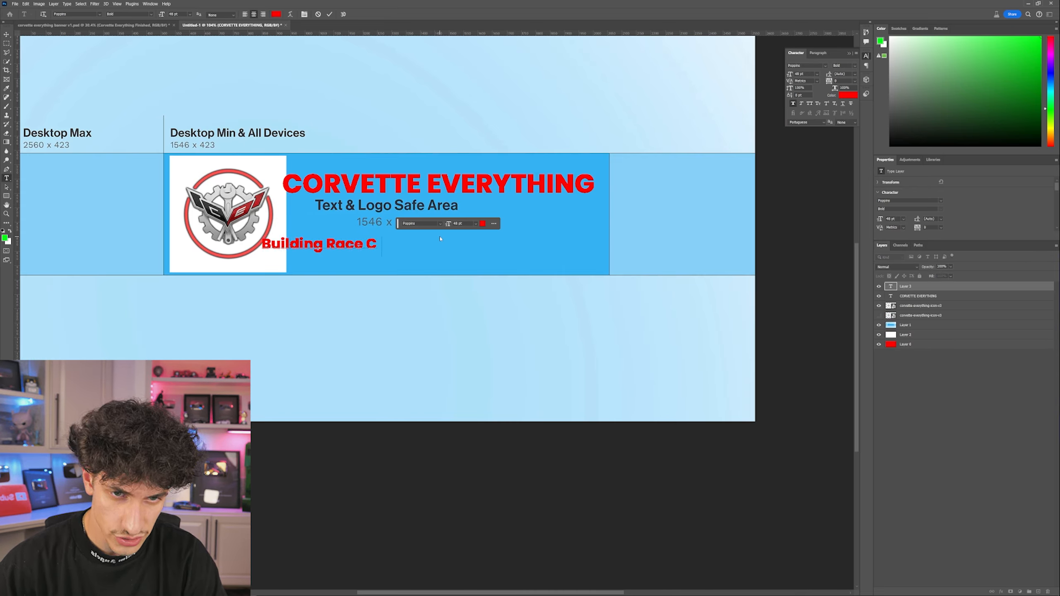
key(Return)
text(and Fixing Classics)
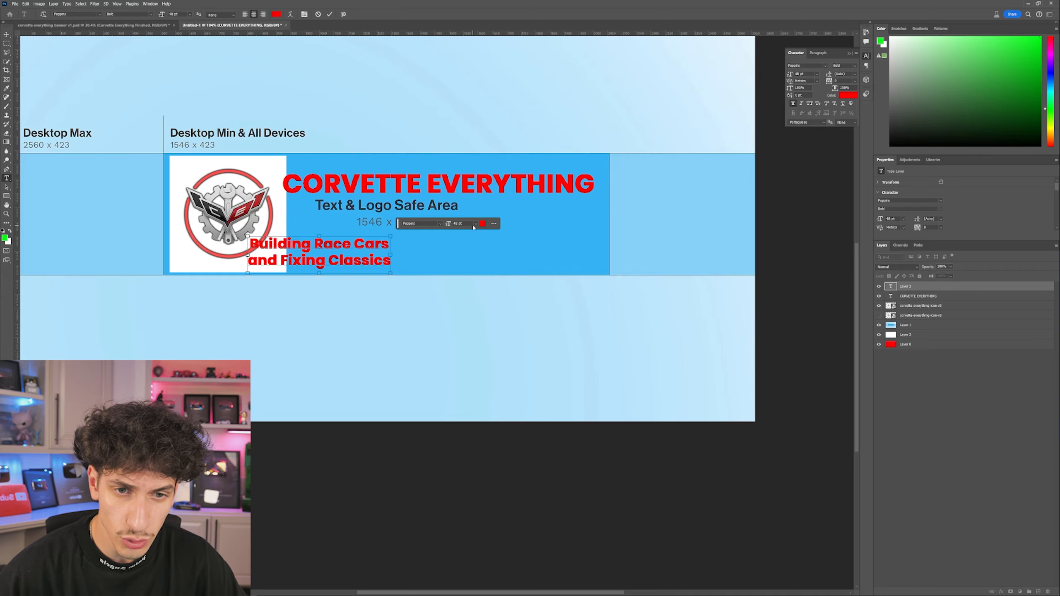
Change the color of the whole two-line tagline to black, hex 000000
key(ctrl+a)
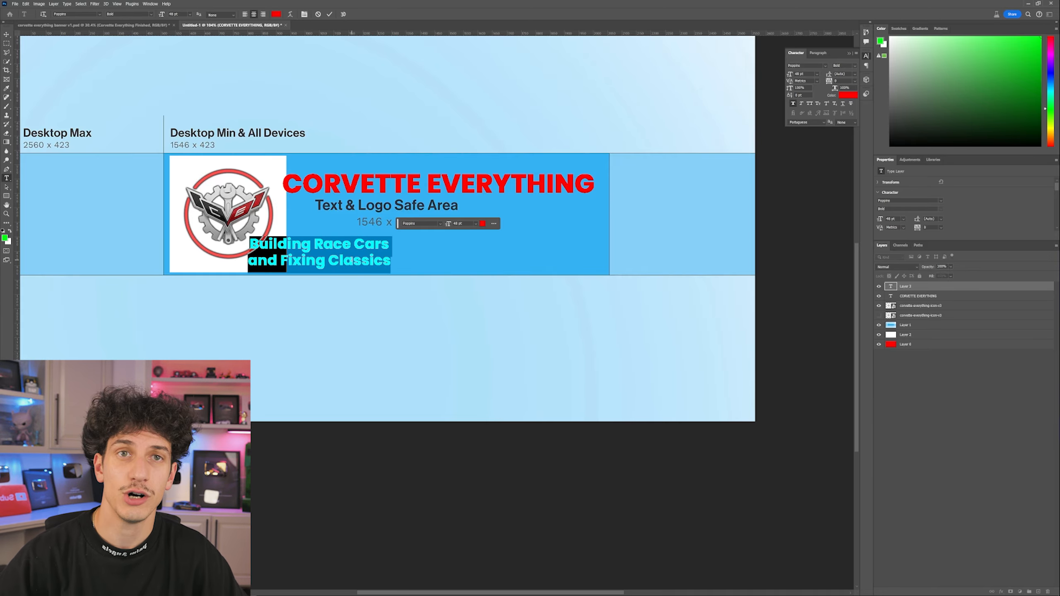
click(482, 223)
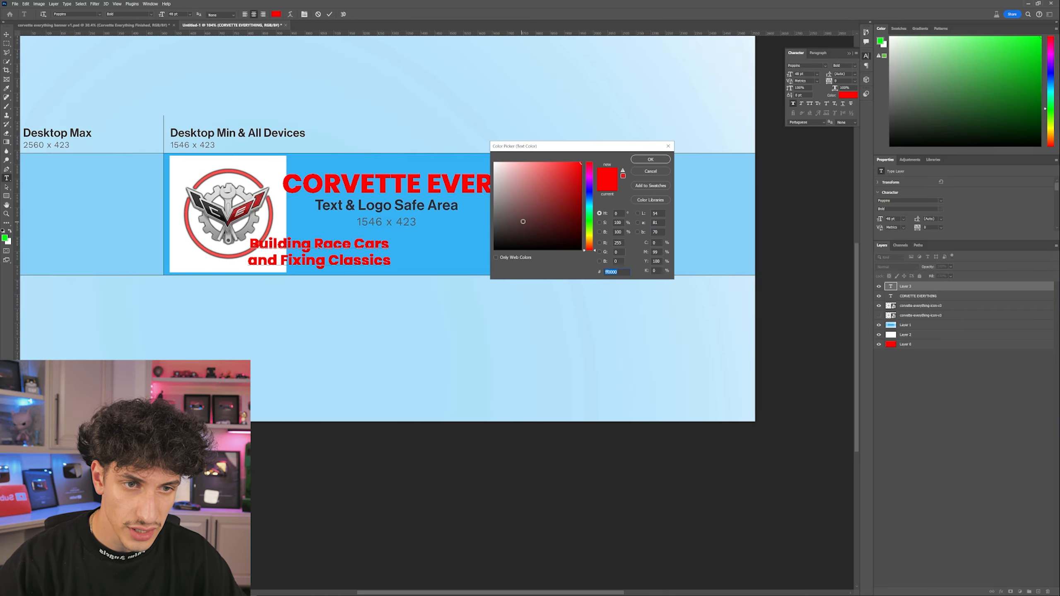
text(000000)
key(Return)
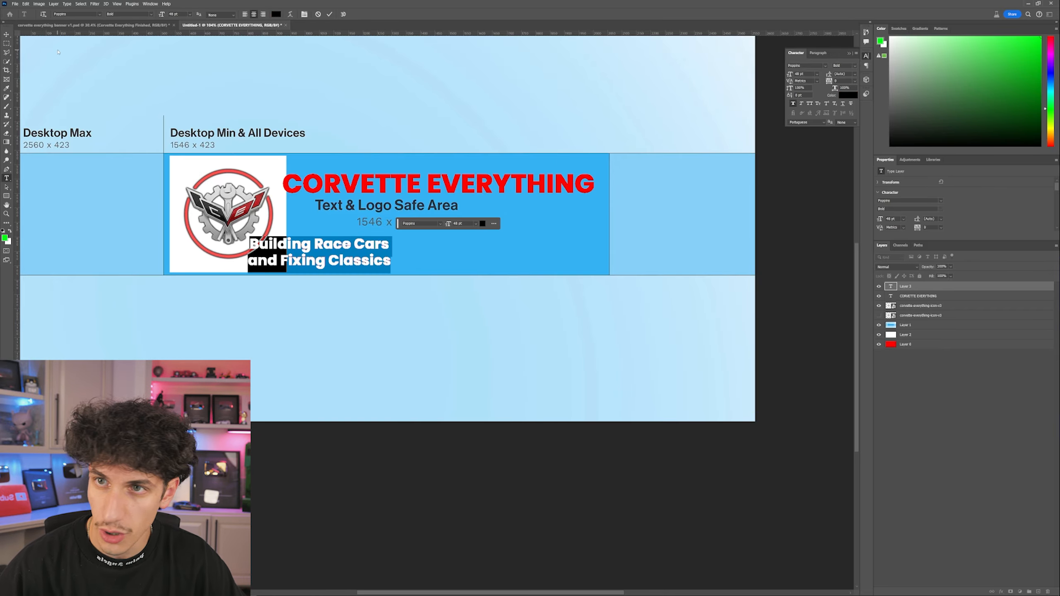
Move the tagline directly under the CORVETTE EVERYTHING title and enlarge it to nearly the title's width with Free Transform
click(6, 34)
drag(362, 258, 466, 235)
scroll(452, 239, up, 6)
drag(347, 212, 298, 203)
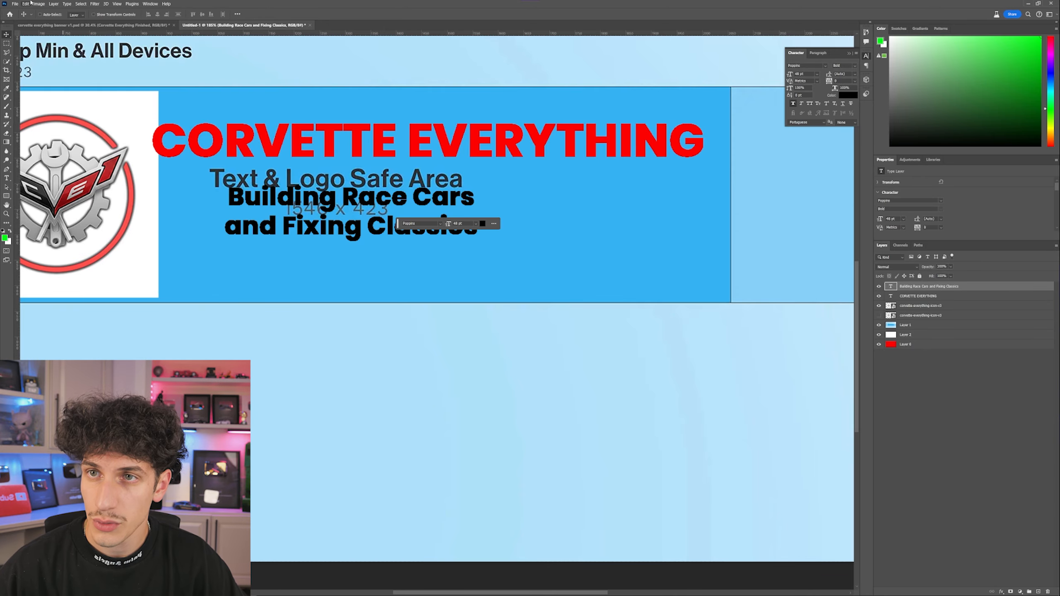
click(25, 4)
click(46, 154)
drag(395, 235, 342, 225)
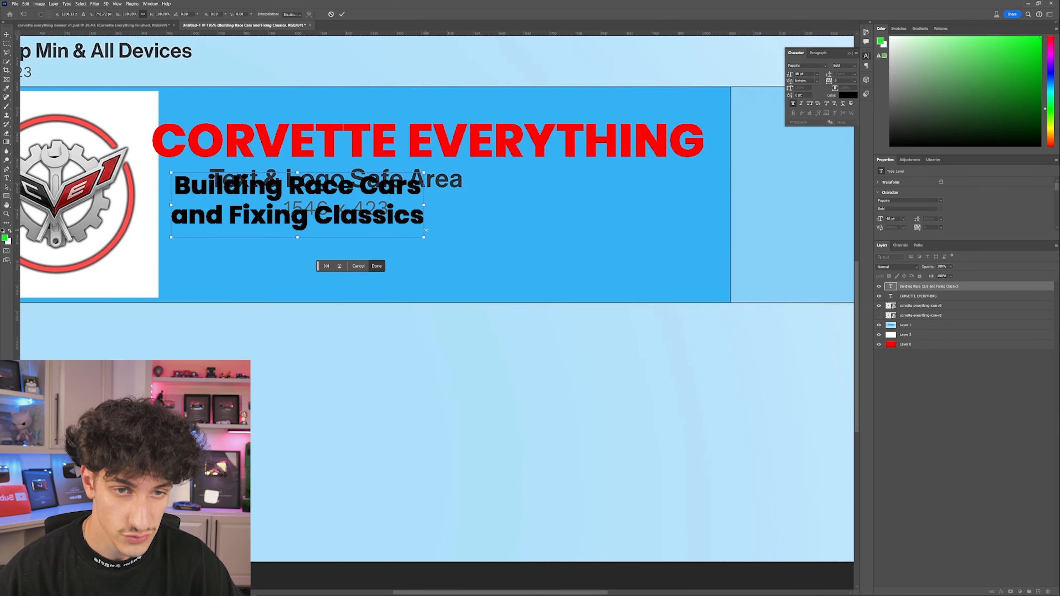
drag(424, 237, 599, 253)
drag(509, 232, 526, 235)
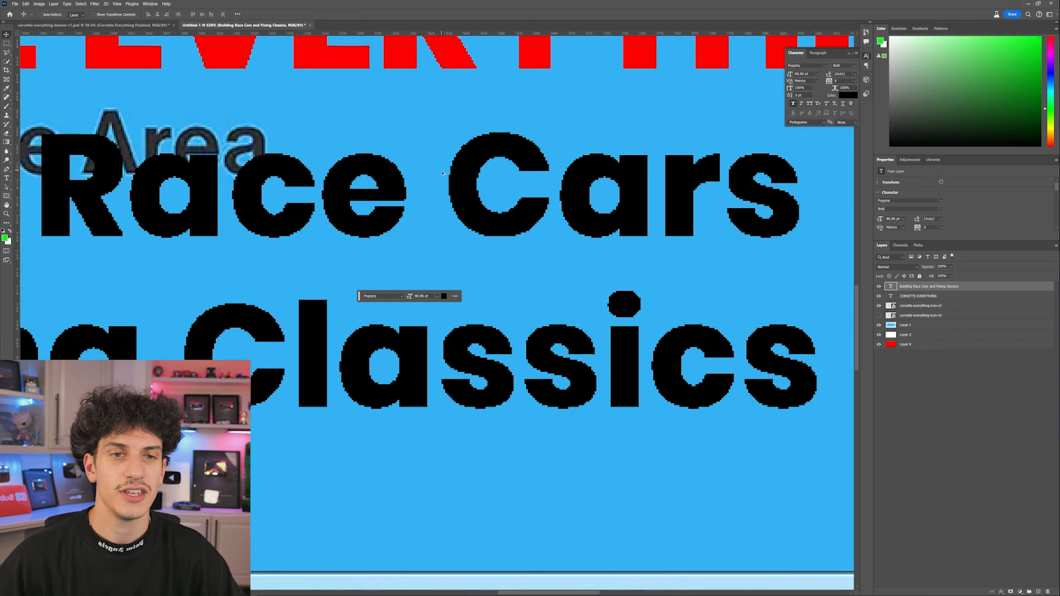
scroll(443, 173, up, 3)
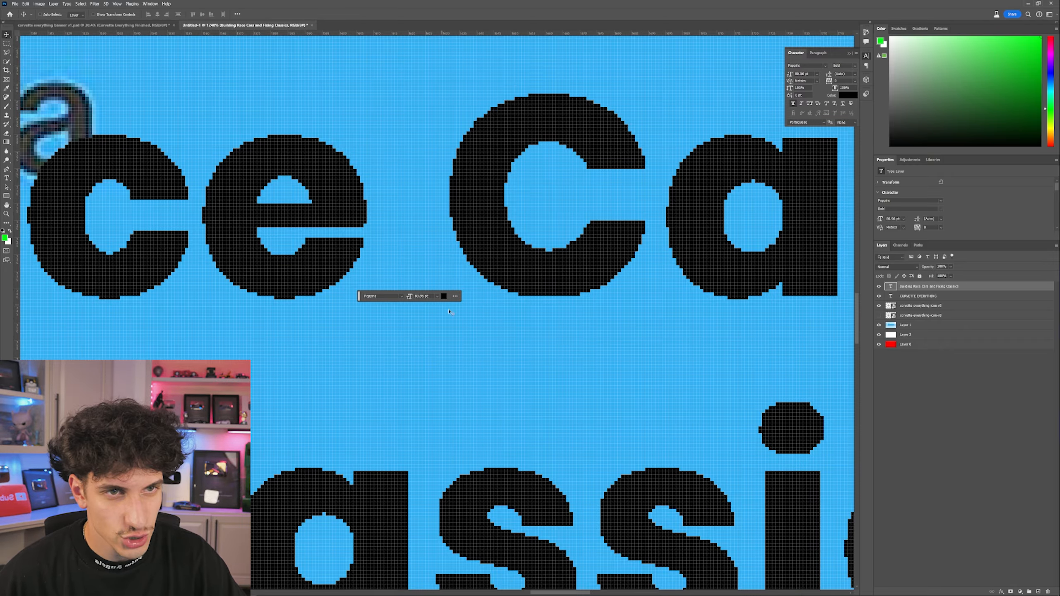
scroll(523, 209, down, 10)
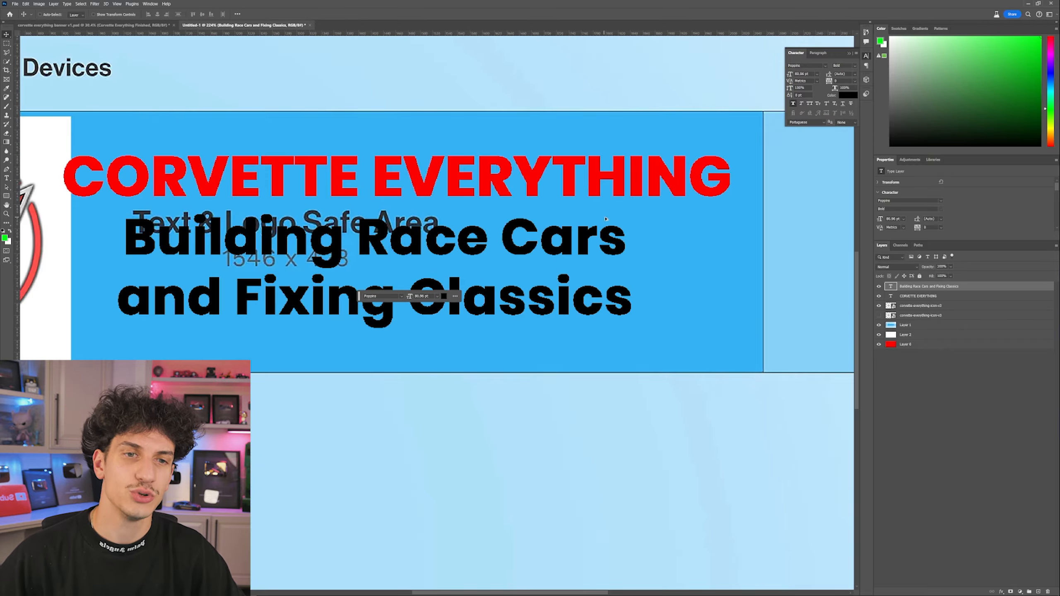
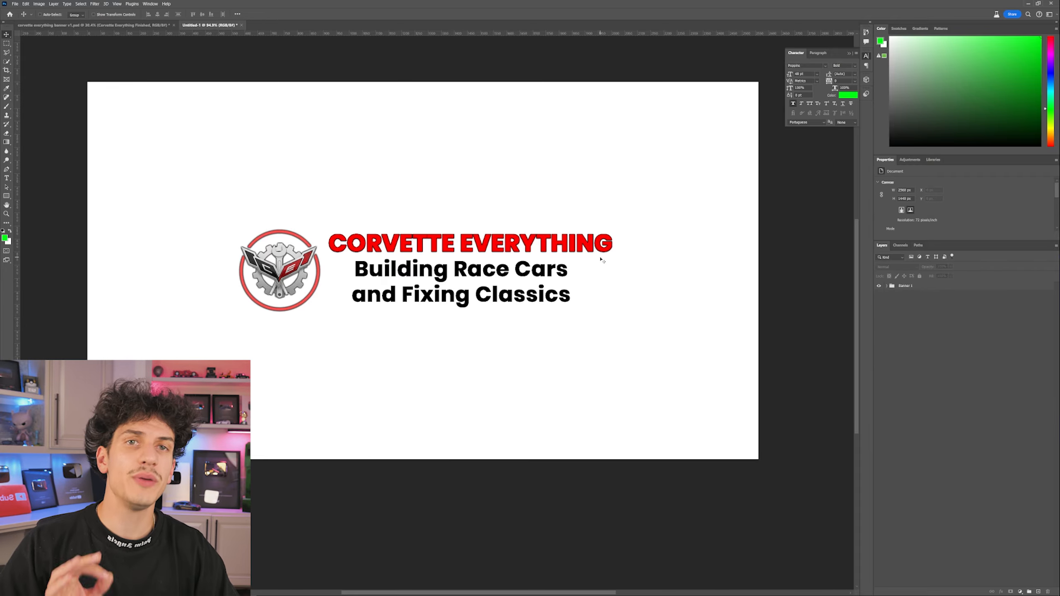
click(908, 286)
scroll(525, 252, up, 3)
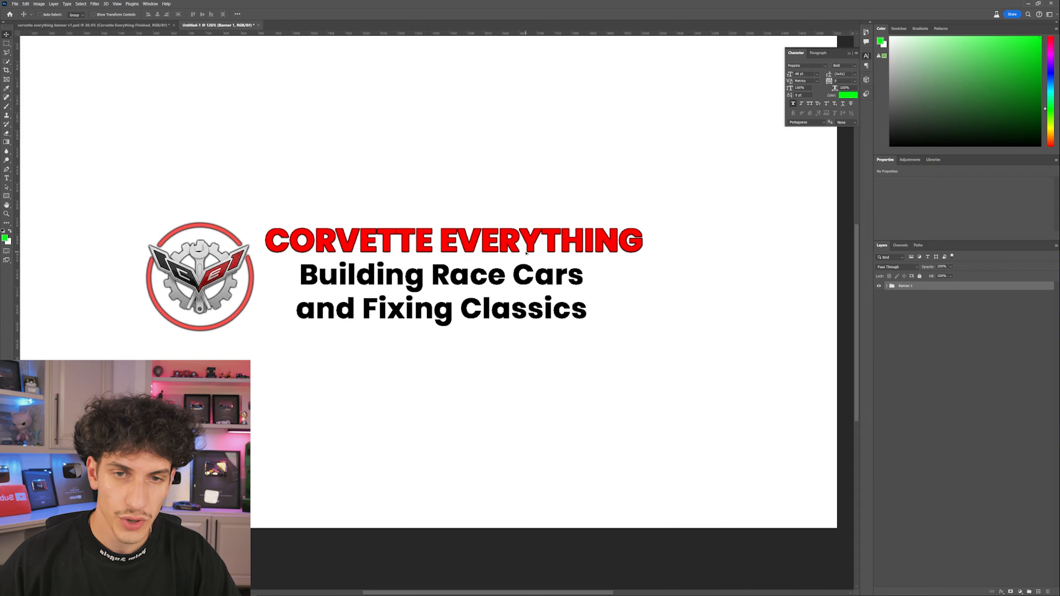
key(ctrl)
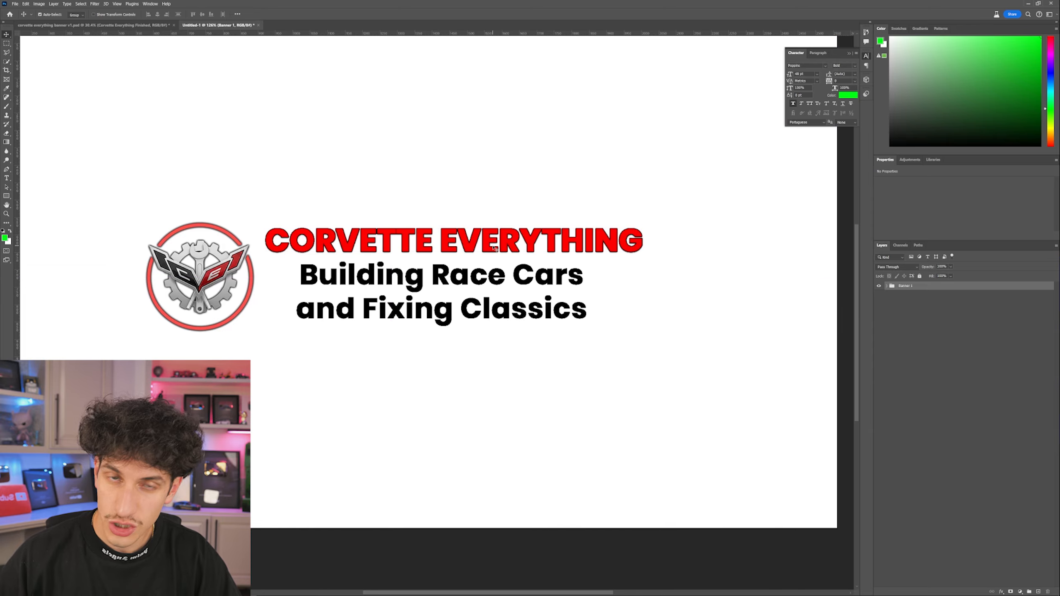
key(ctrl+alt+shift+s)
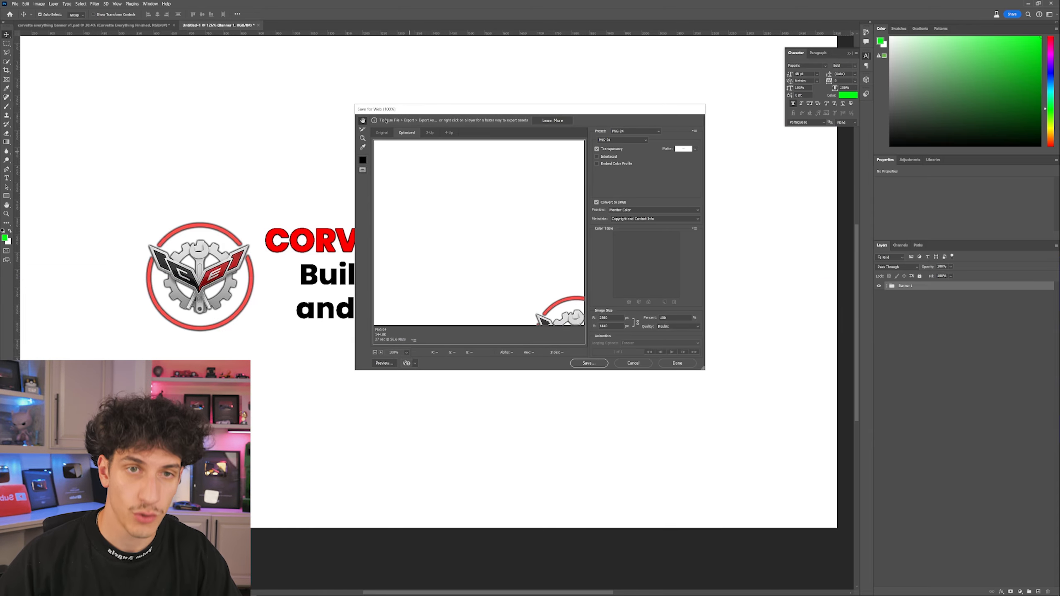
key(Escape)
Bring up Save for Web for the finished banner and inspect the logo, title and tagline in an enlarged preview
click(14, 4)
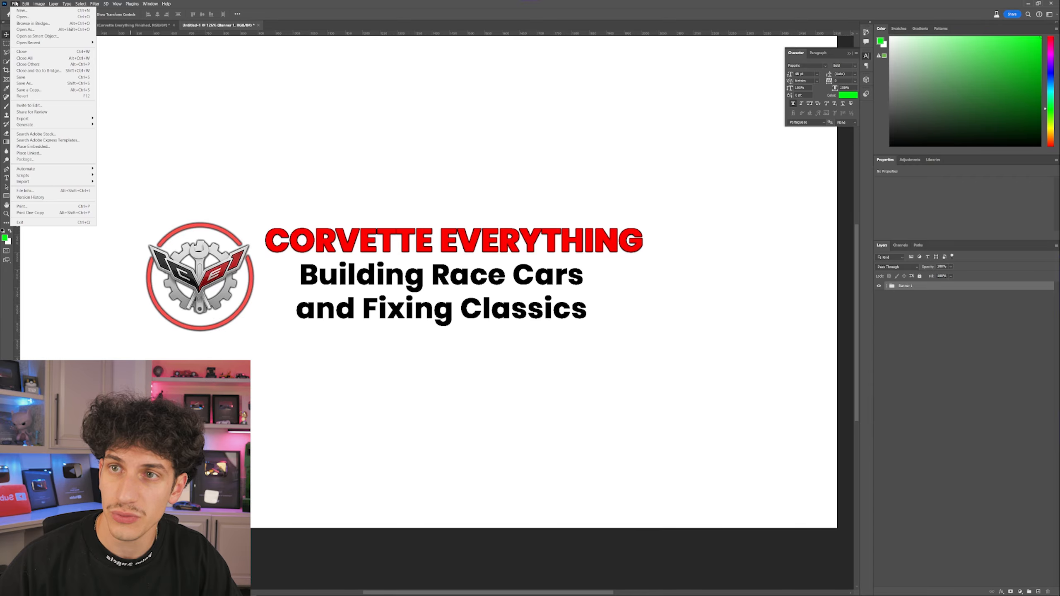
mouse_move(62, 118)
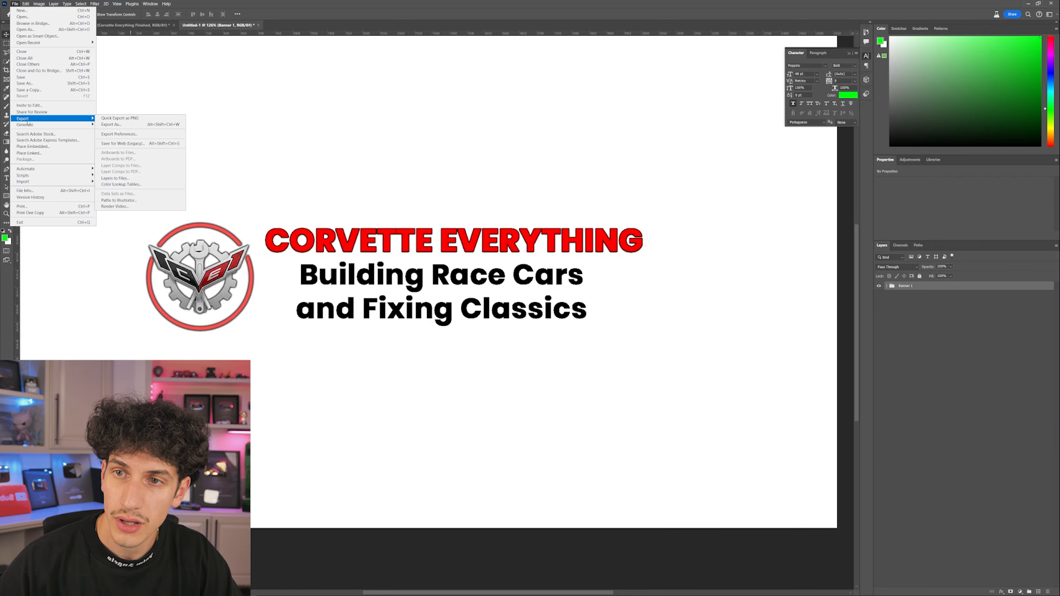
click(125, 144)
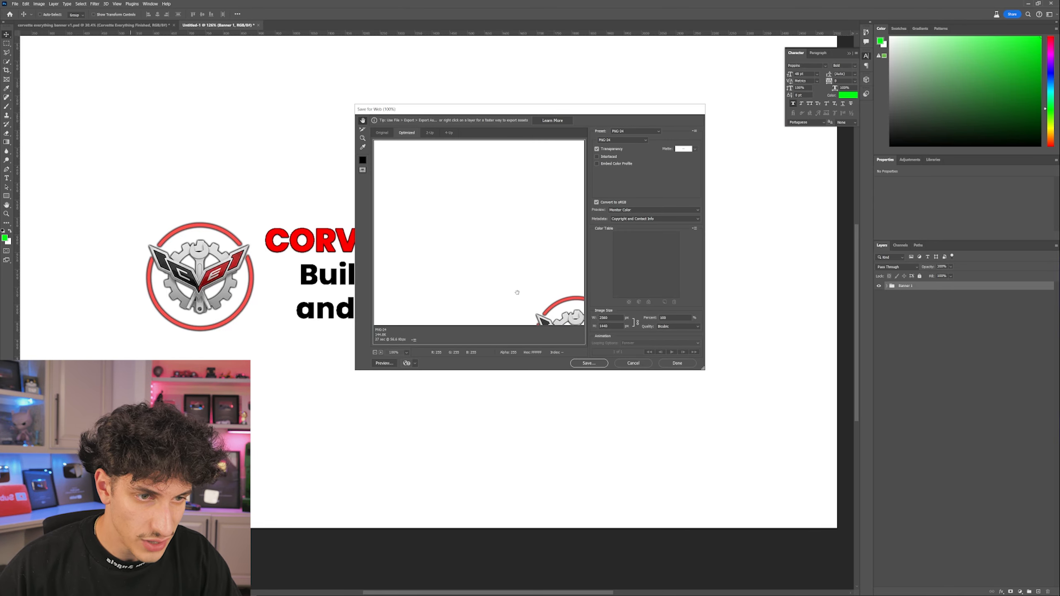
drag(517, 295, 406, 186)
drag(504, 232, 407, 216)
drag(516, 214, 463, 231)
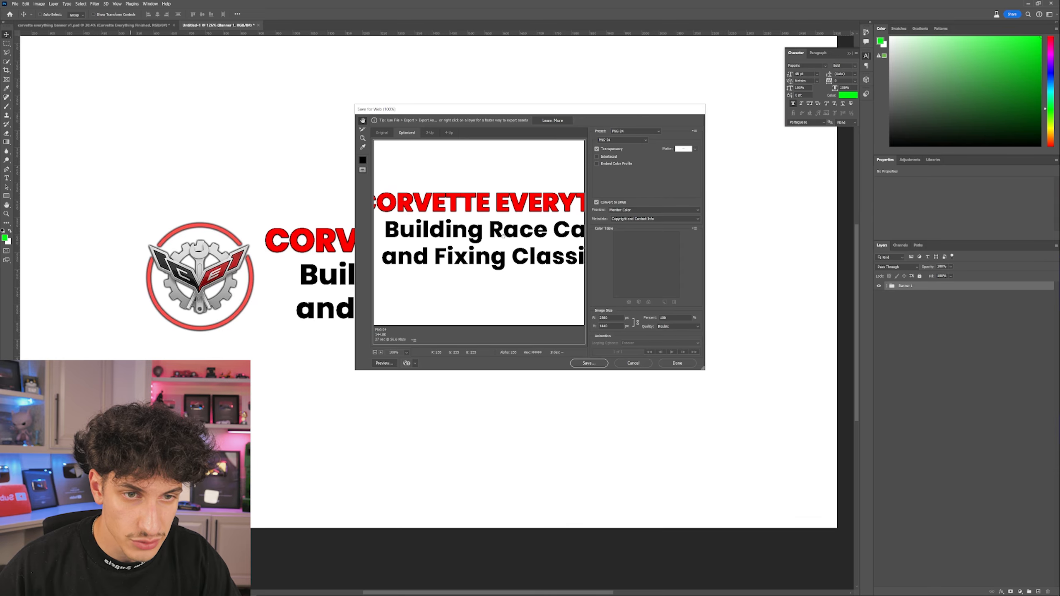
drag(353, 105, 97, 85)
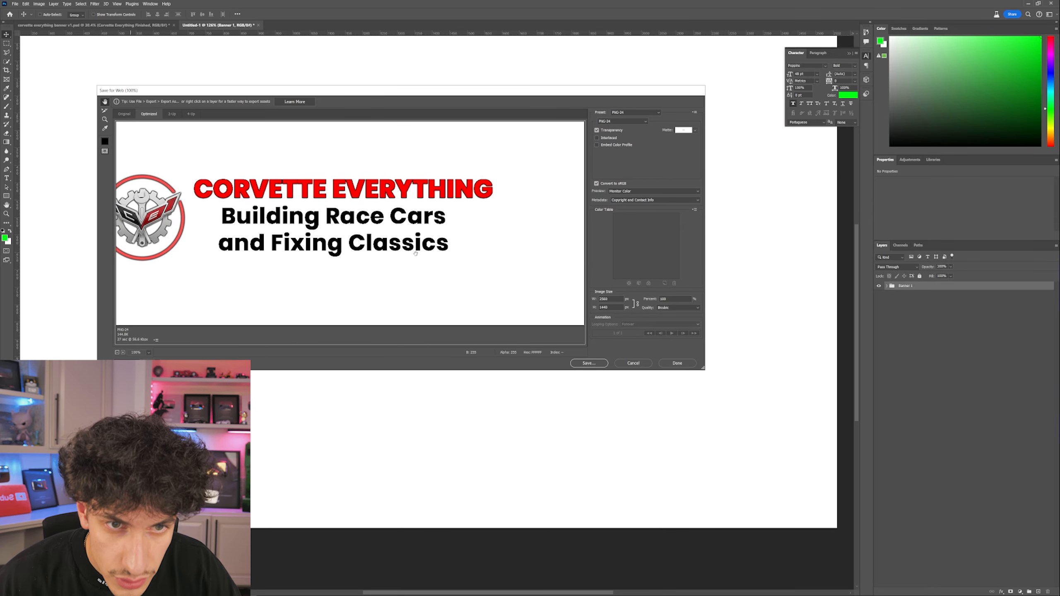
Save the banner as a PNG-24 image in the Corvette Everything - Assets folder
click(589, 363)
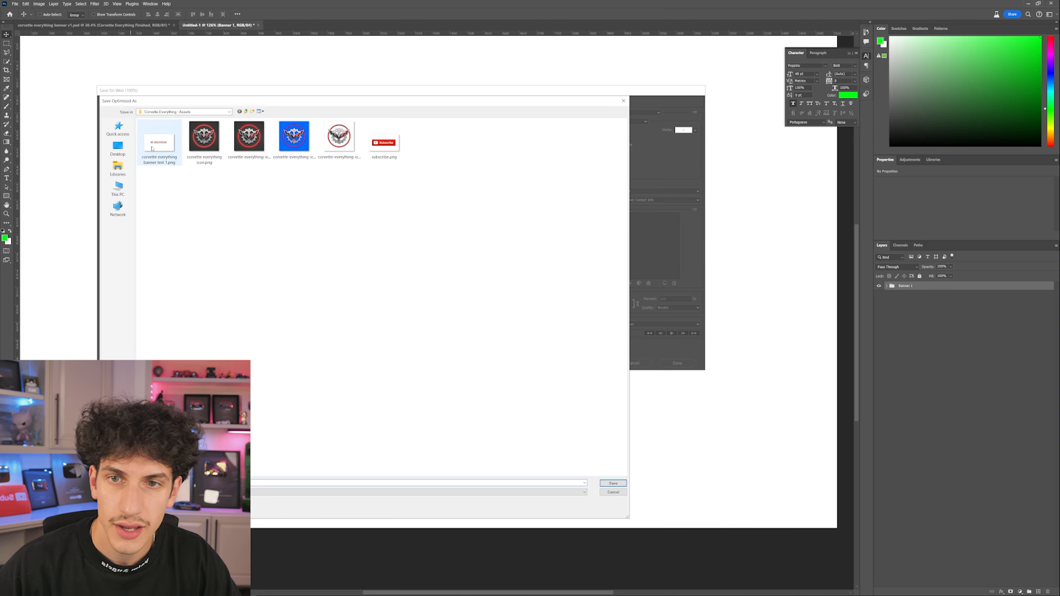
click(243, 483)
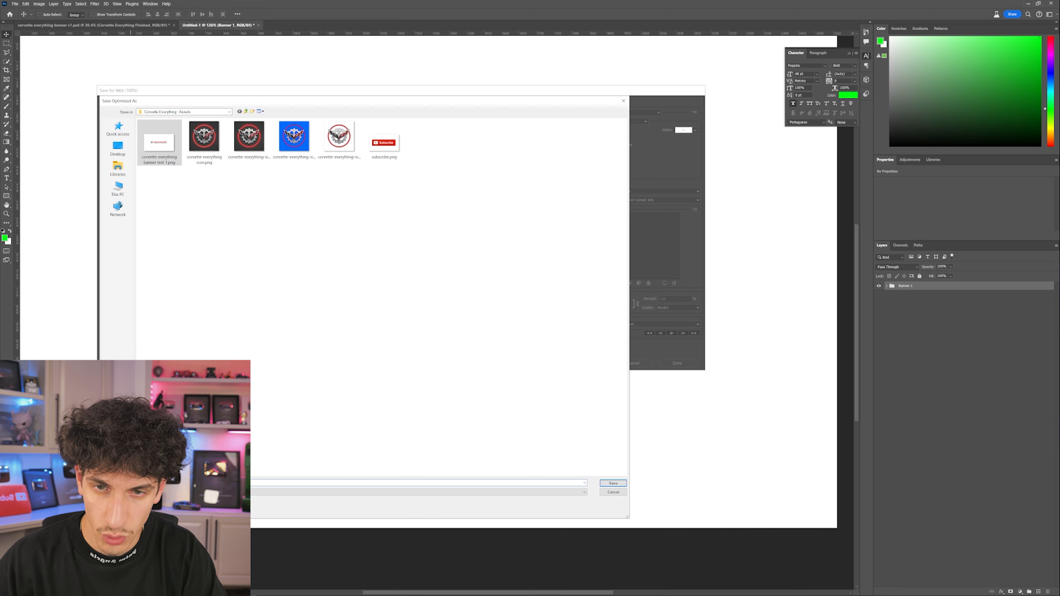
key(Return)
Place 100media.png from the 100 Plumbing Example folder on the banner template and scale it down at the safe area's left end
scroll(394, 240, down, 7)
scroll(386, 236, up, 5)
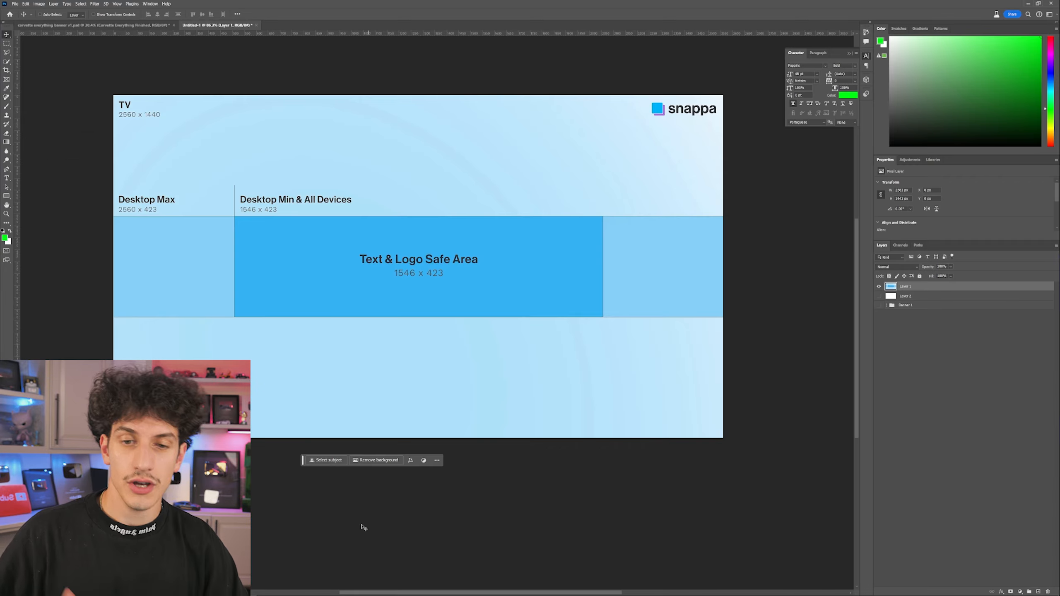
key(super)
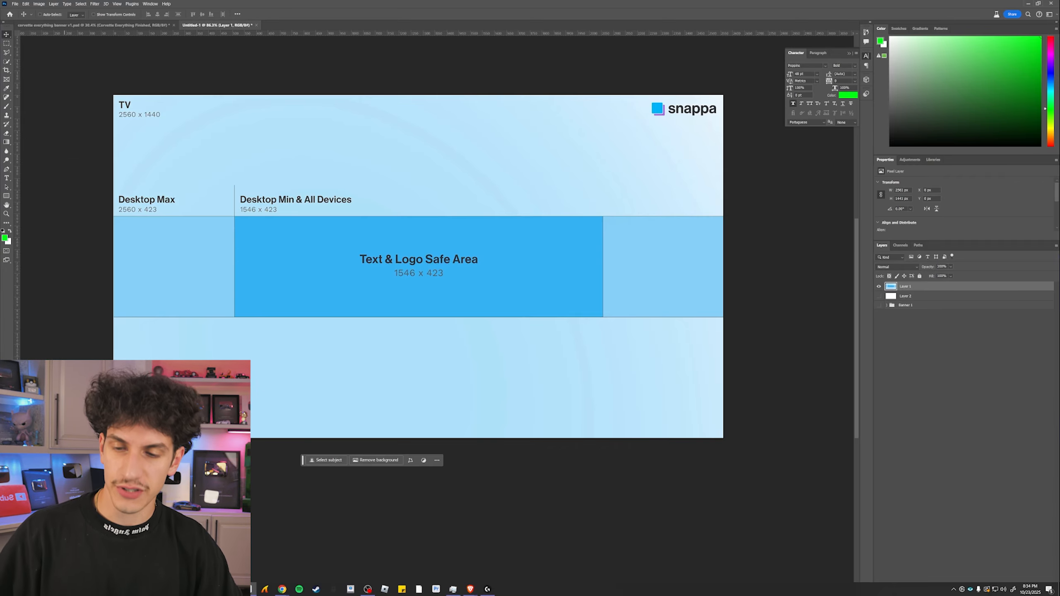
key(alt+Tab)
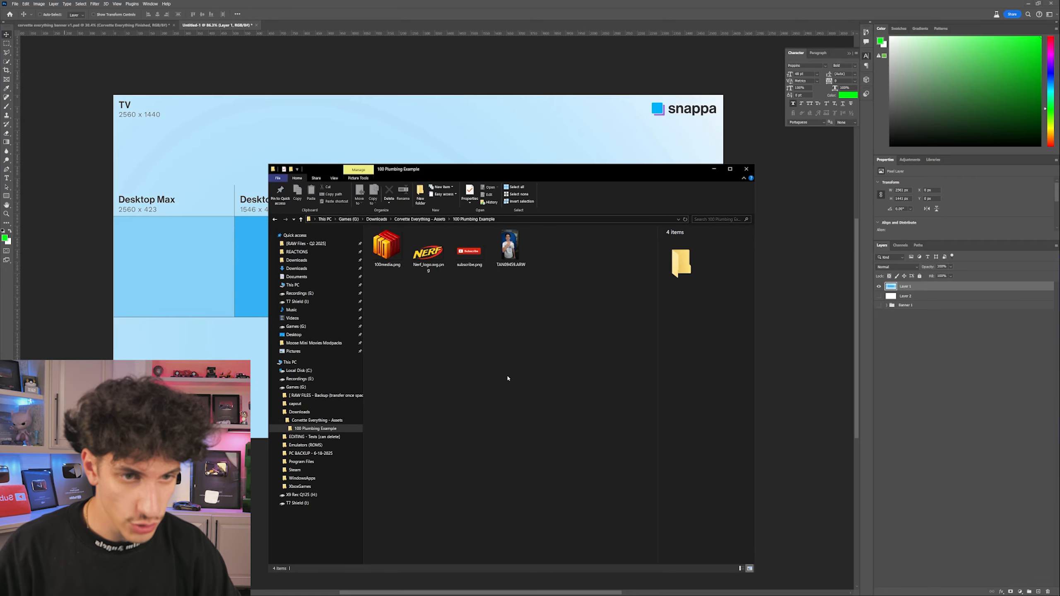
click(390, 259)
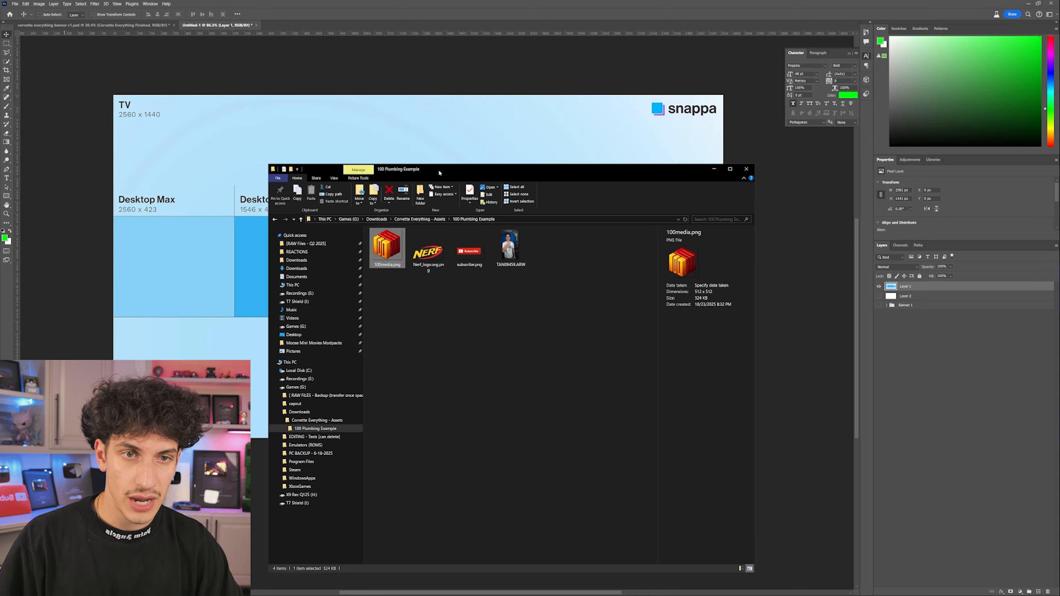
drag(438, 170, 551, 171)
drag(506, 262, 272, 263)
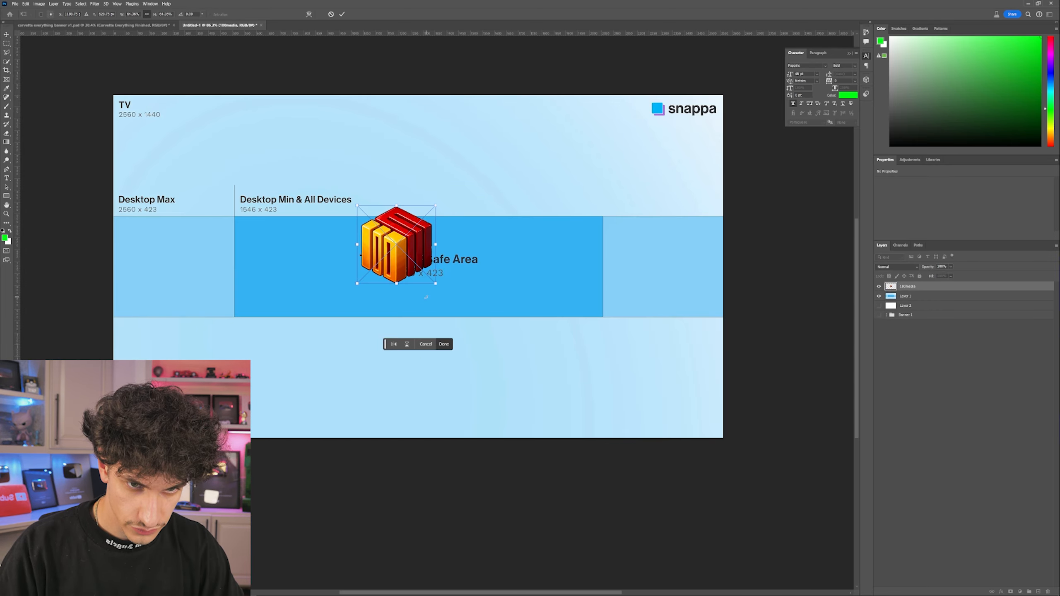
drag(328, 296, 292, 259)
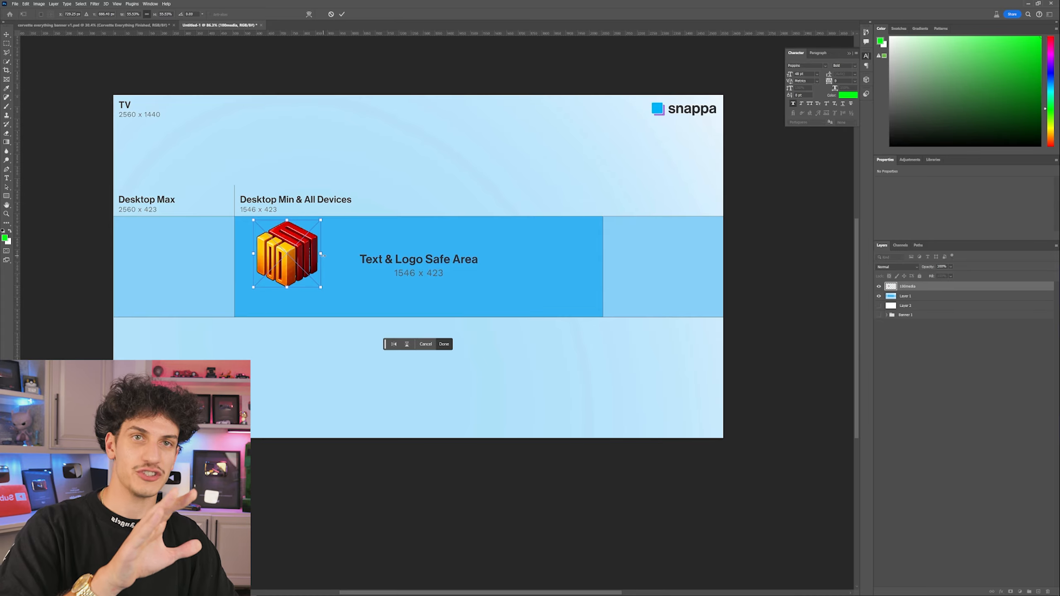
key(Return)
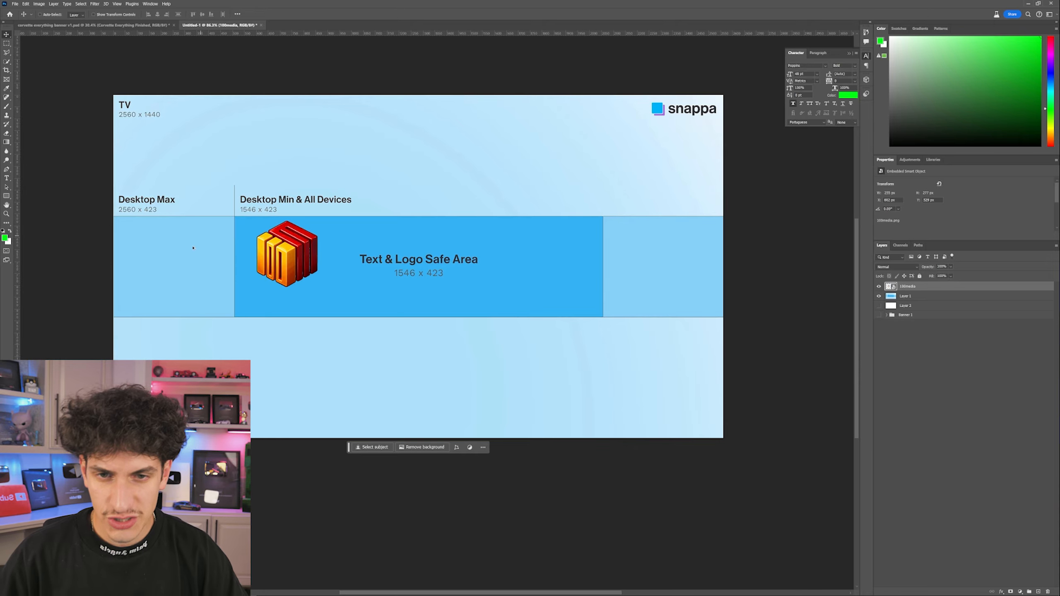
Place the NERF logo from the 100 Plumbing Example folder, scale it down and position it above the safe area
scroll(193, 248, up, 3)
scroll(420, 286, up, 1)
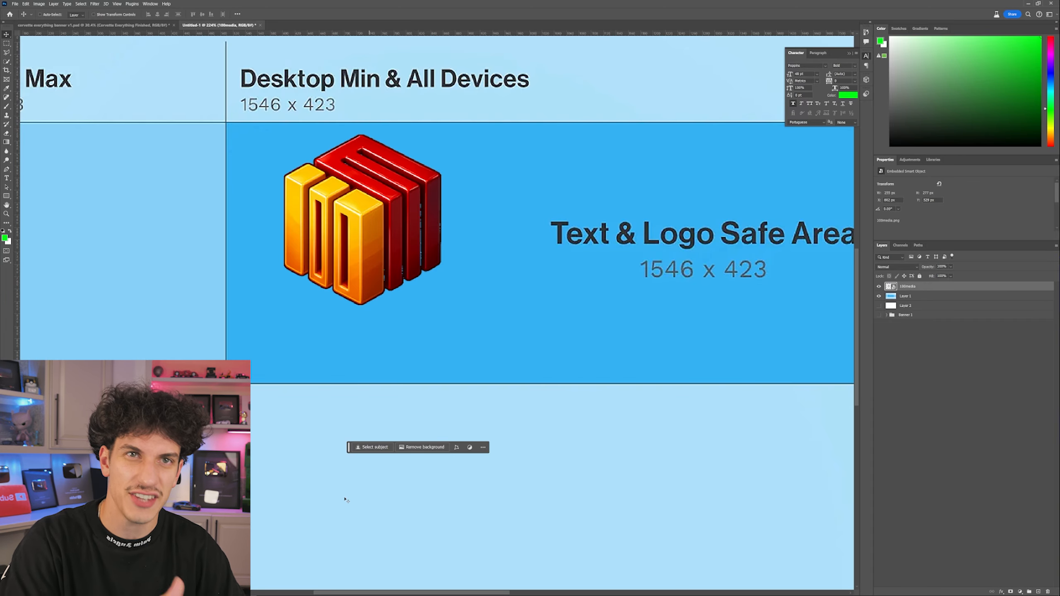
click(111, 590)
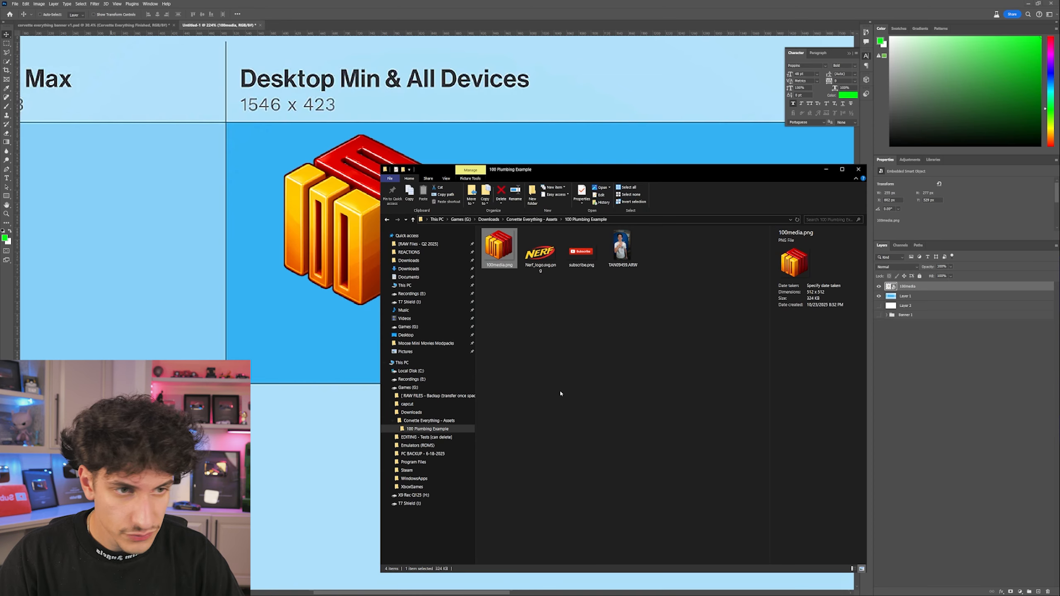
drag(539, 249, 427, 430)
scroll(427, 430, down, 6)
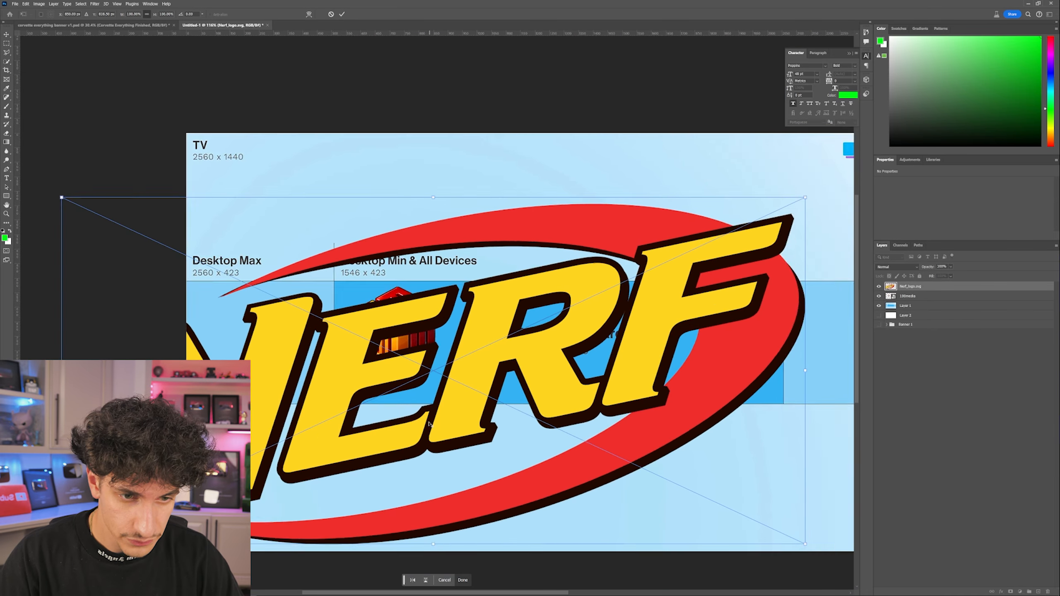
drag(670, 499, 352, 360)
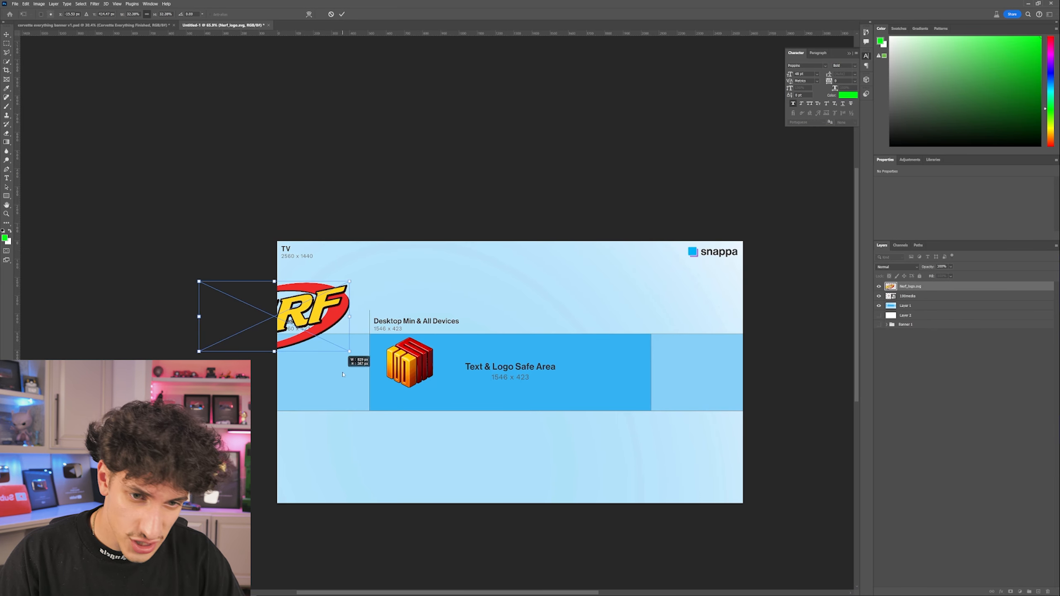
drag(305, 323, 572, 303)
scroll(572, 304, up, 2)
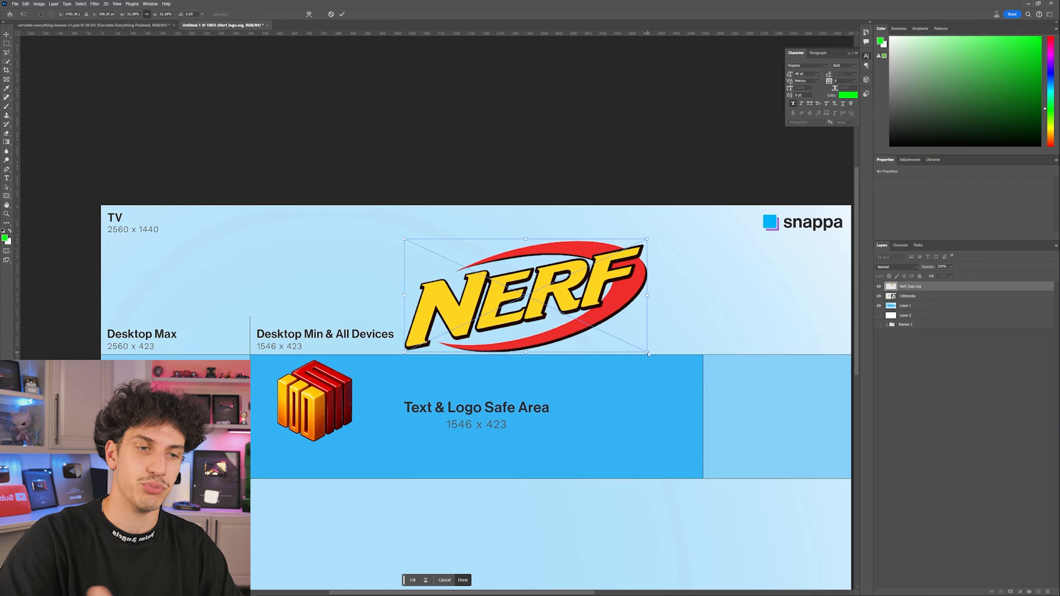
Shrink the NERF logo a little more and move it above the 100media logo, over the Desktop Min label
drag(646, 352, 581, 321)
drag(567, 286, 384, 274)
key(Return)
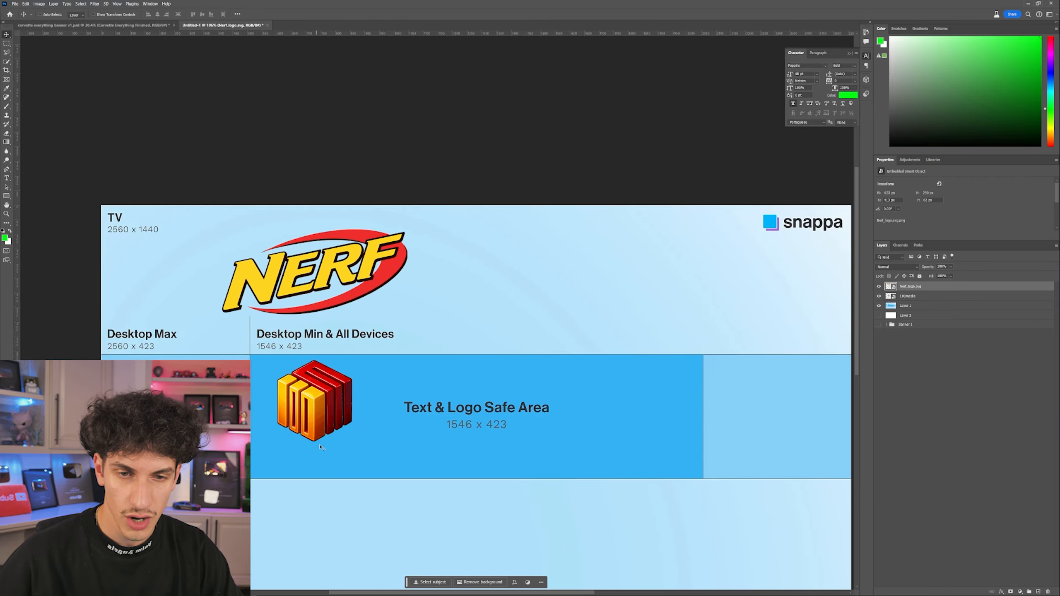
Hide the NERF logo layer and select the 100media layer
scroll(368, 341, up, 1)
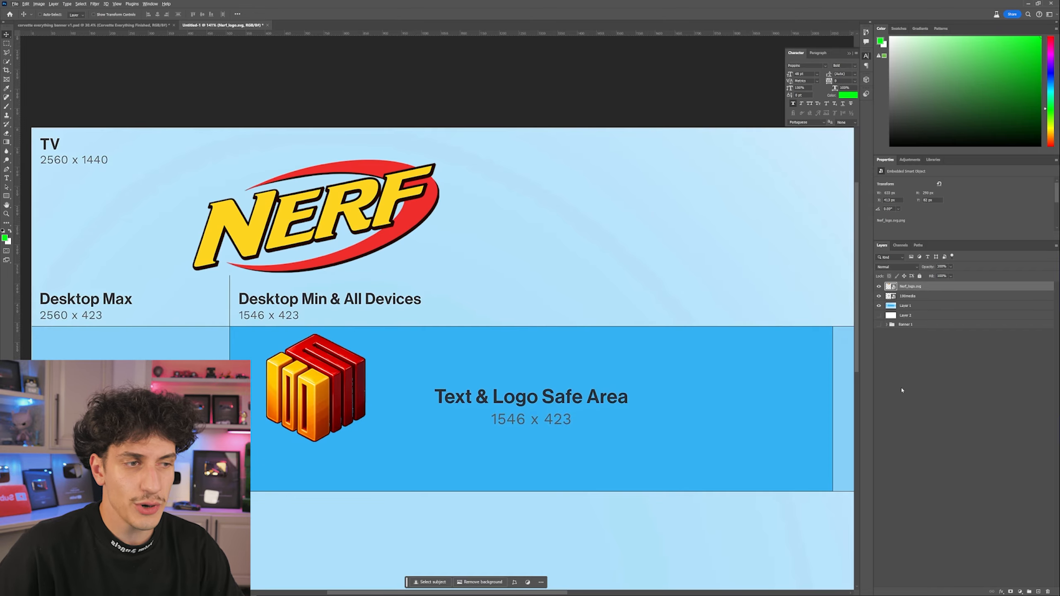
click(879, 287)
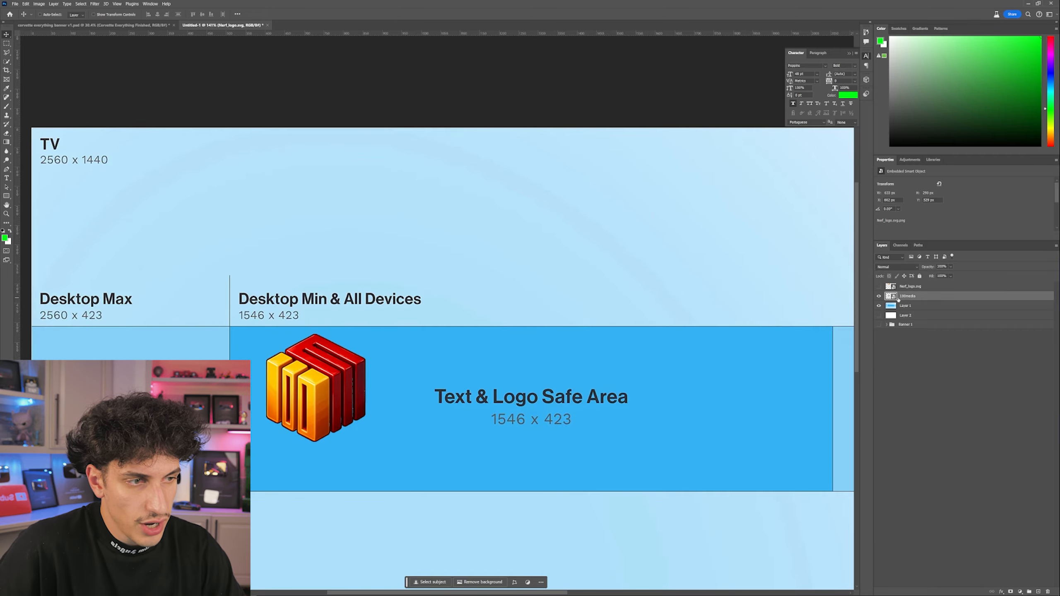
click(907, 296)
scroll(320, 389, up, 3)
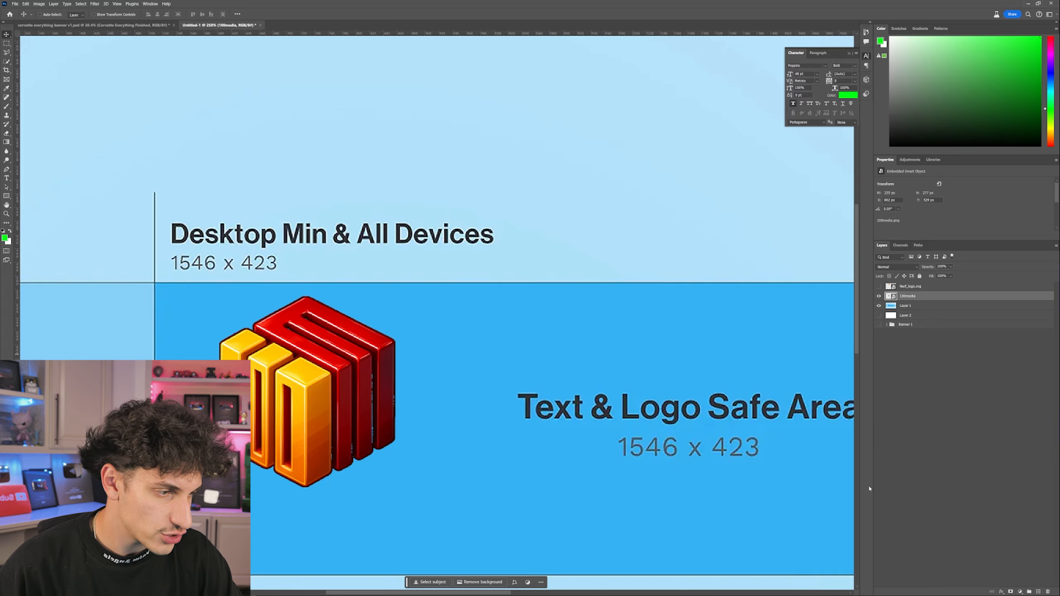
Add a PLUMBING text layer in the safe area just below the 100media logo
scroll(668, 463, down, 5)
drag(668, 464, 480, 337)
scroll(467, 336, up, 3)
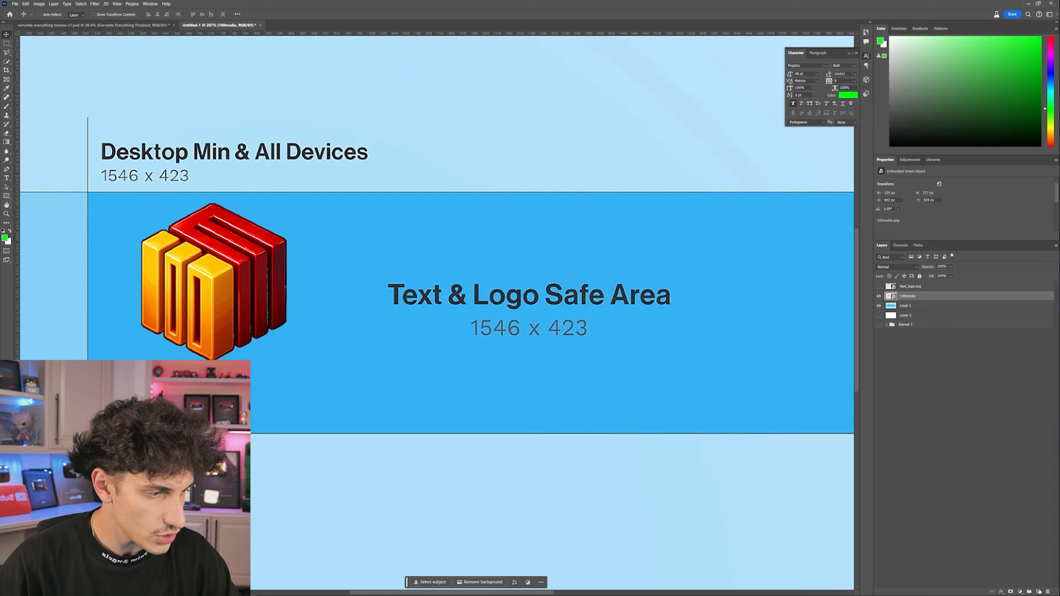
key(t)
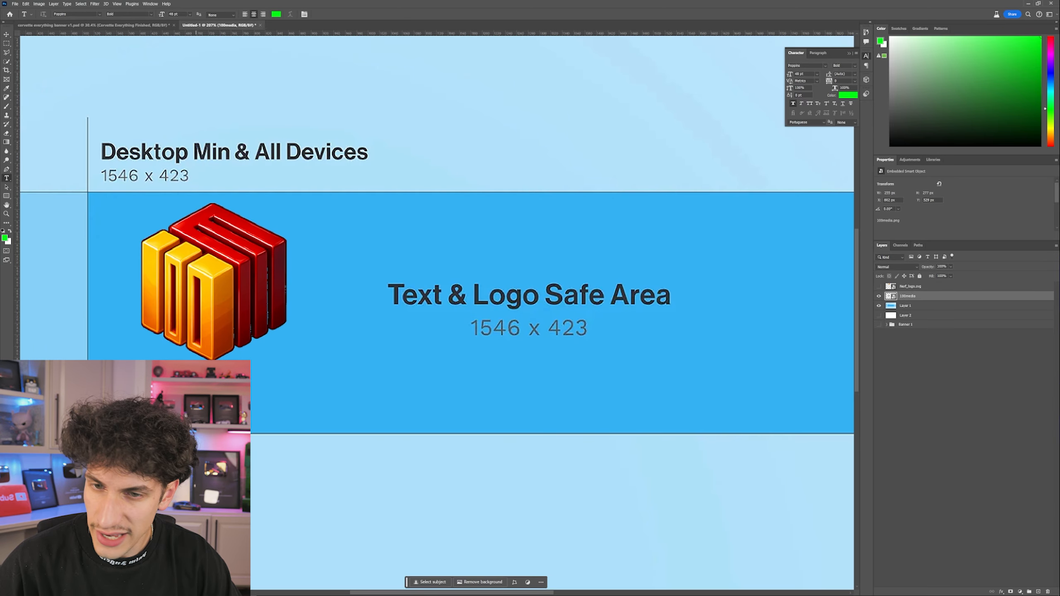
click(260, 401)
text(G)
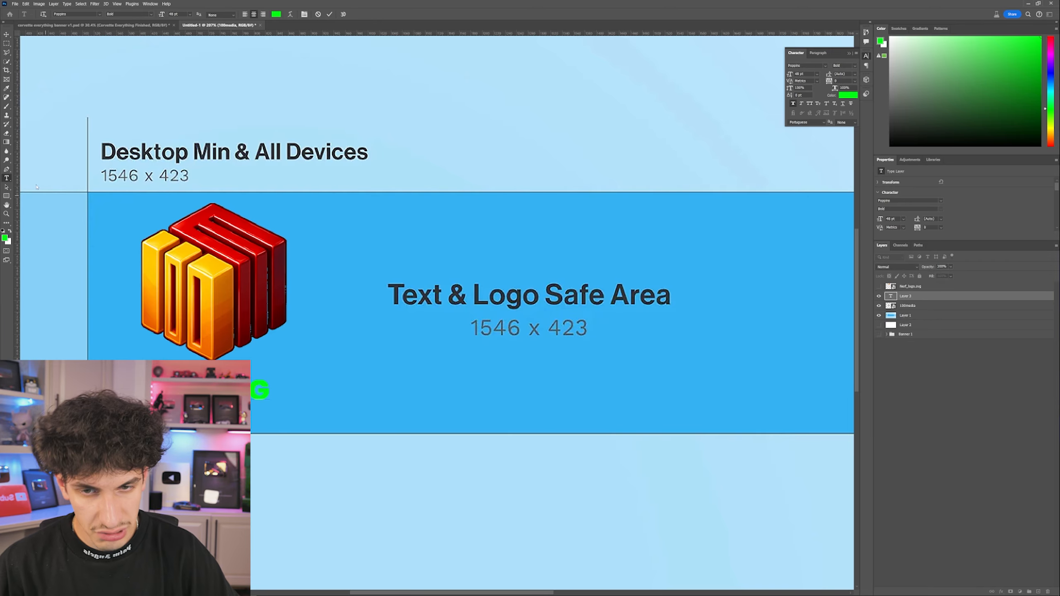
Colour the PLUMBING text with the yellow sampled from the 100media logo and centre it under the logo
key(ctrl+a)
click(276, 14)
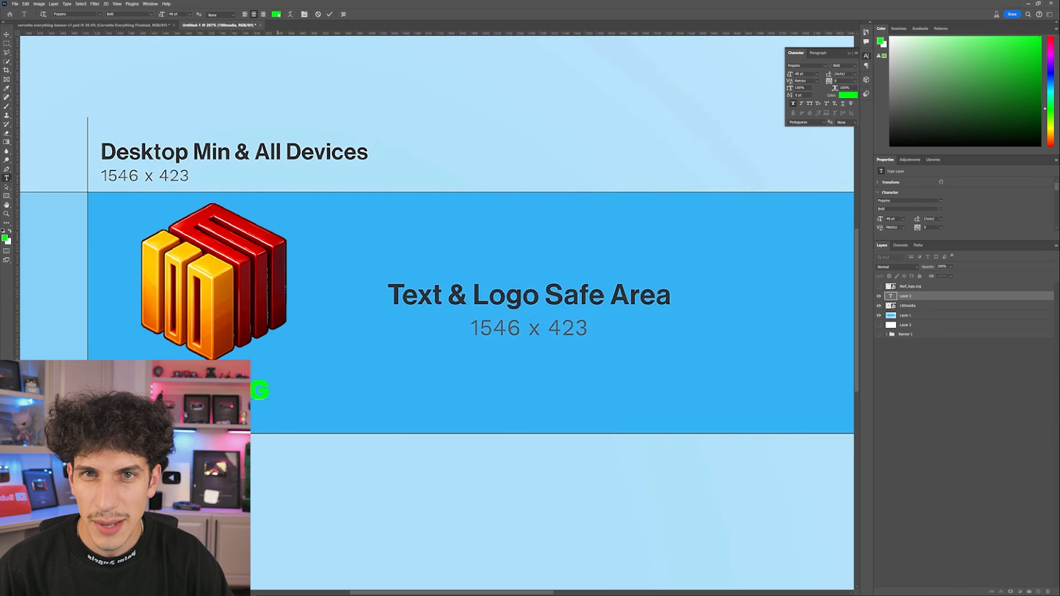
click(195, 217)
click(159, 240)
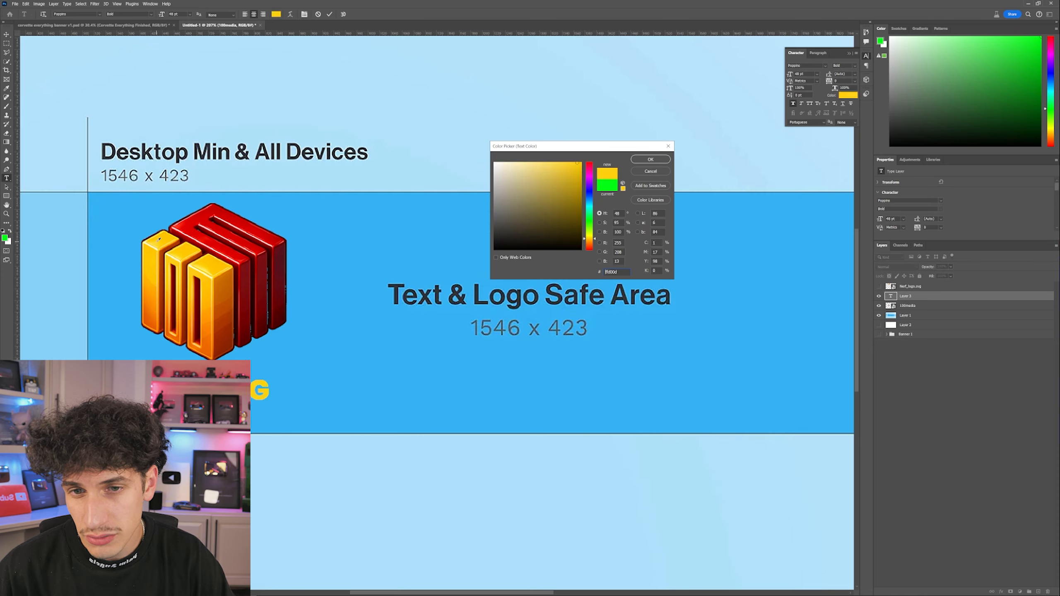
click(650, 160)
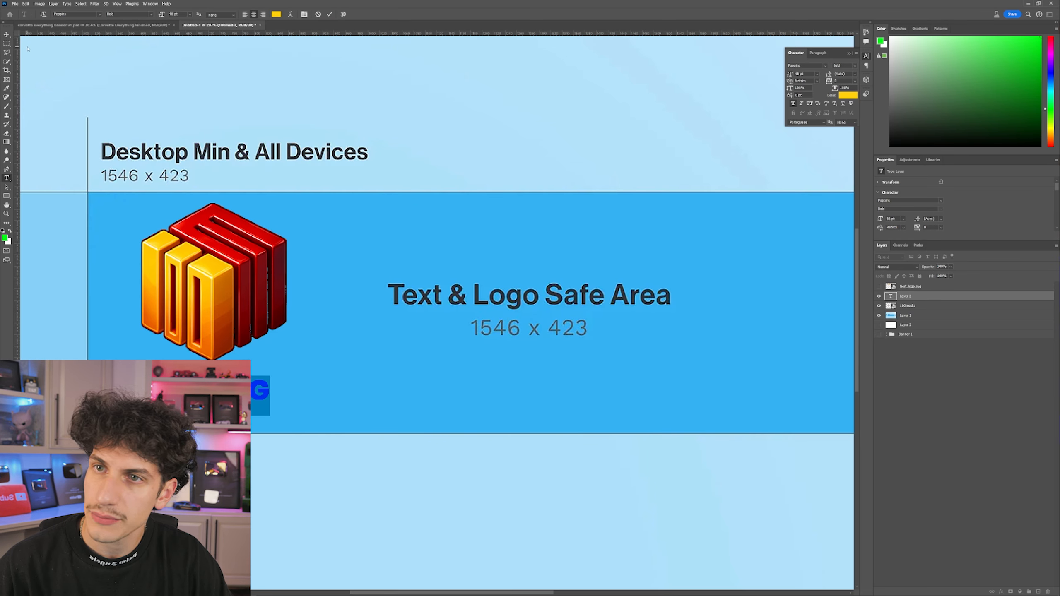
click(6, 35)
drag(216, 341, 235, 331)
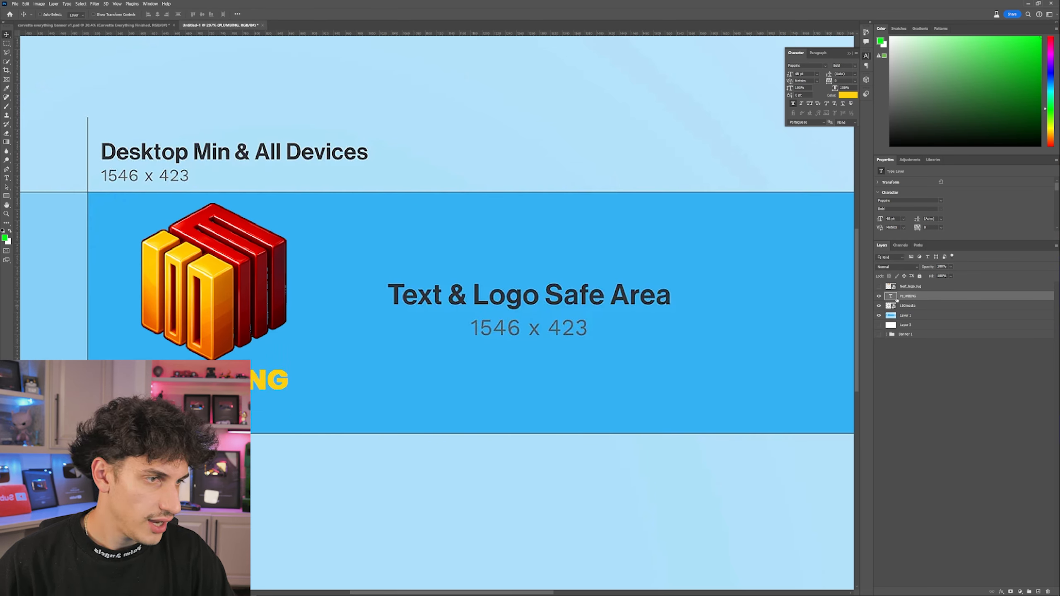
Add a drop shadow and a 5 px black outside stroke to the PLUMBING text layer
right_click(896, 300)
click(910, 305)
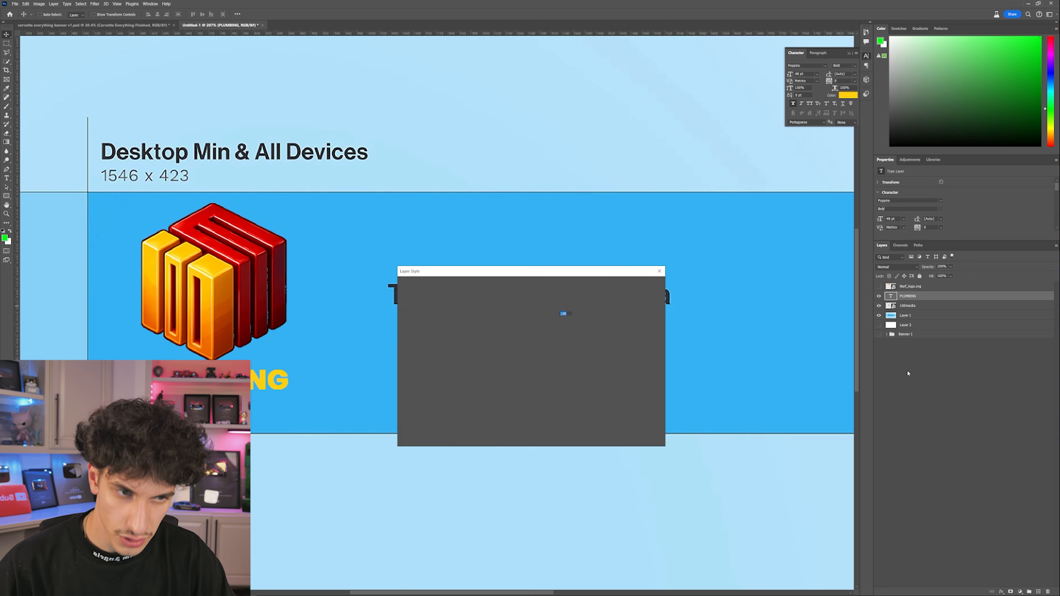
click(418, 412)
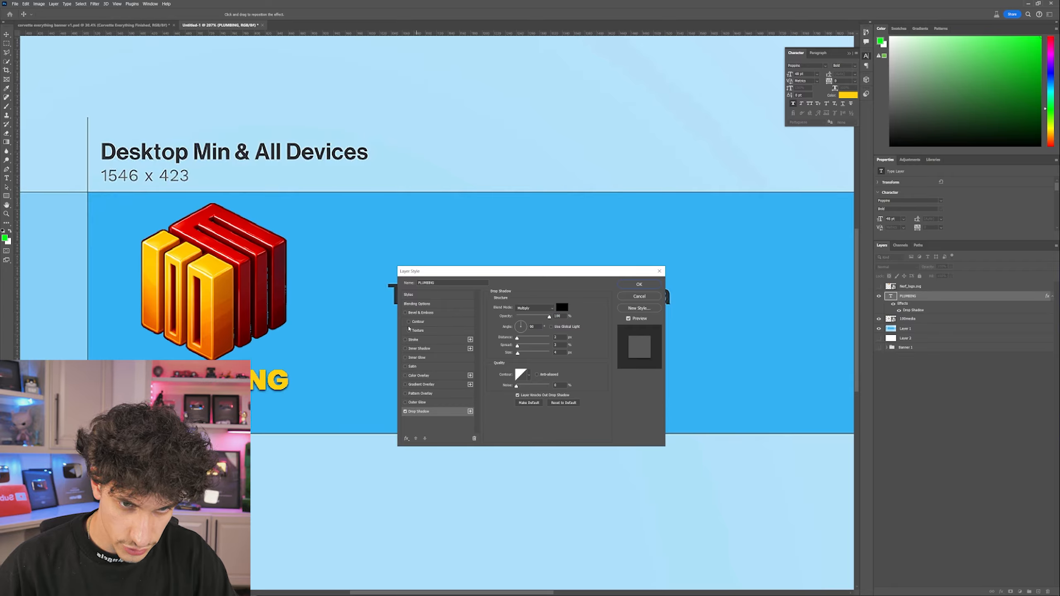
click(414, 339)
drag(559, 307, 531, 308)
text(5)
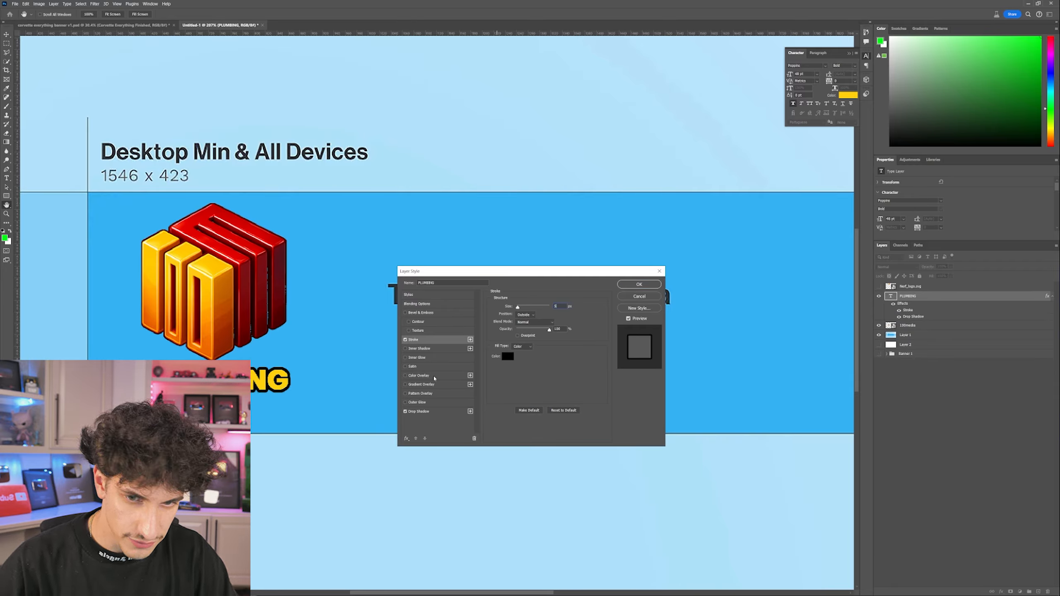
click(414, 411)
click(639, 285)
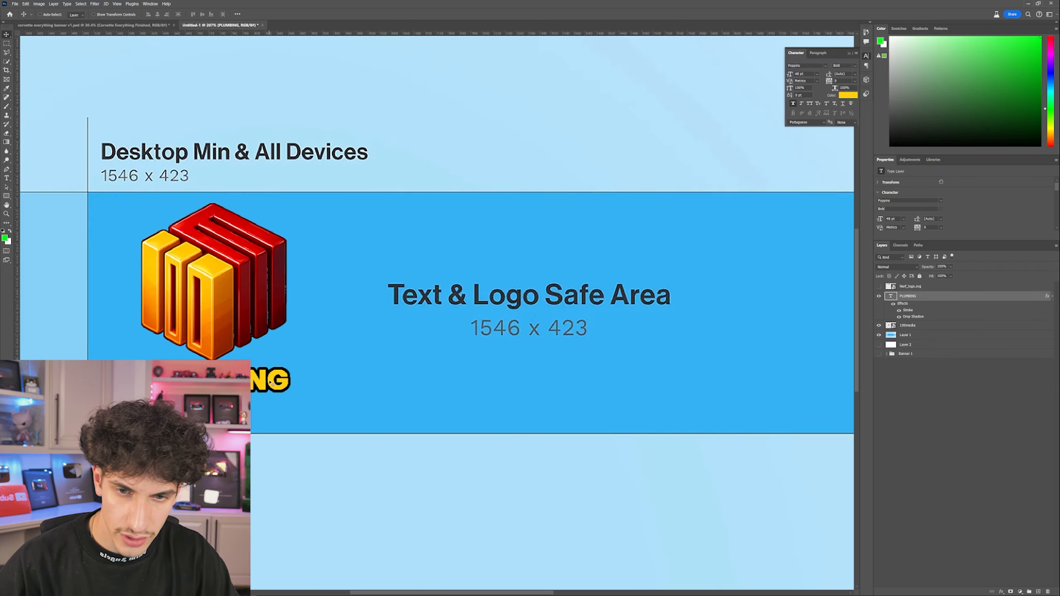
Place the PLUMBING layer beneath the 100media layer, enlarge the text to about 129% and tuck it under the logo's lower edge
drag(265, 388, 270, 369)
drag(909, 297, 913, 331)
key(ctrl+t)
drag(219, 387, 219, 402)
drag(229, 358, 227, 364)
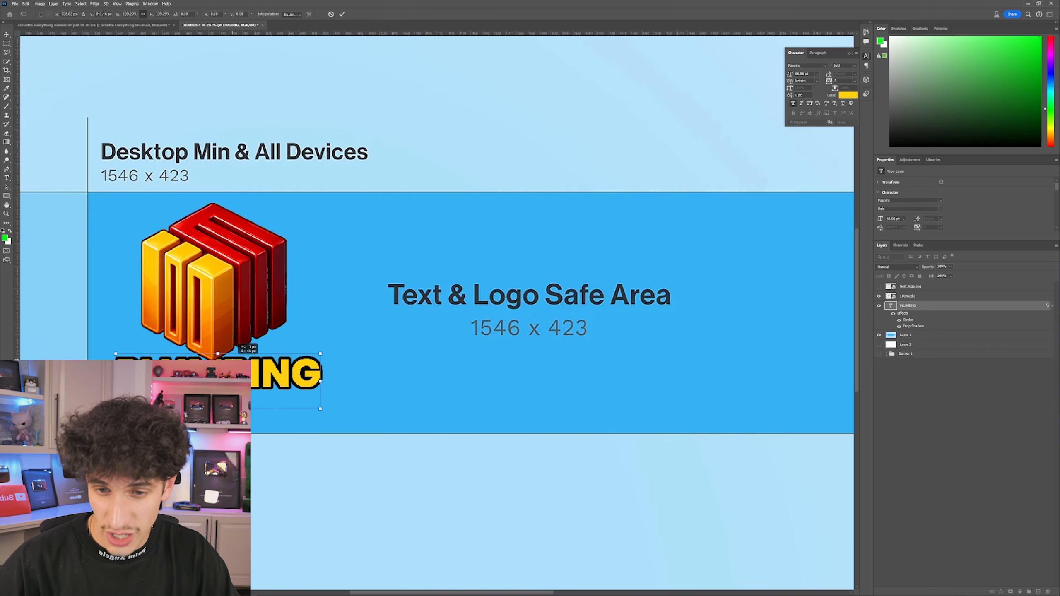
key(Return)
Hide the PLUMBING text's stroke effect, then duplicate the 100media and PLUMBING layers and merge the copies into one layer
scroll(225, 357, down, 5)
scroll(224, 356, up, 4)
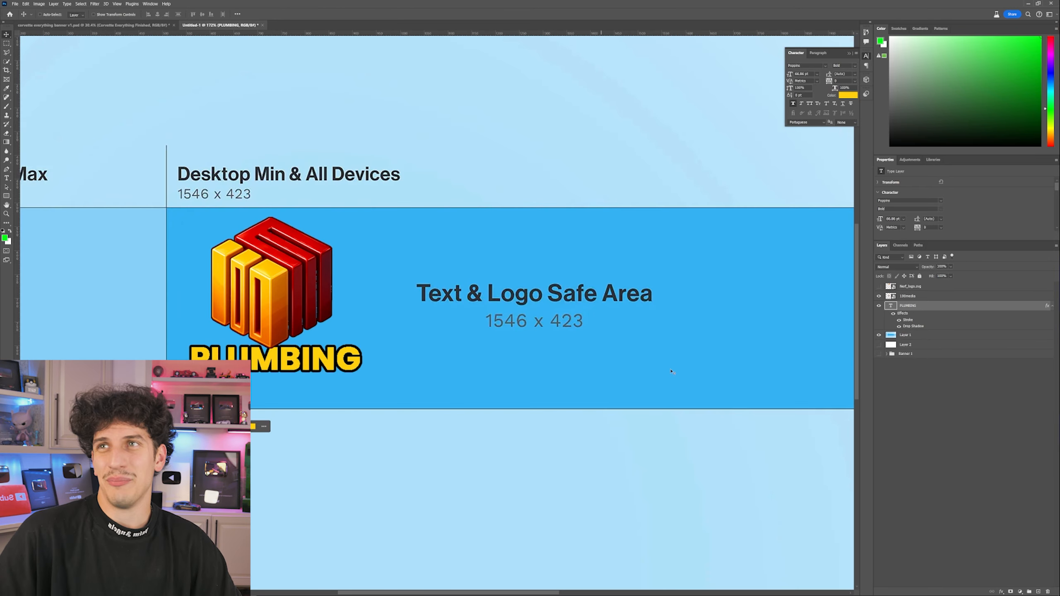
click(899, 320)
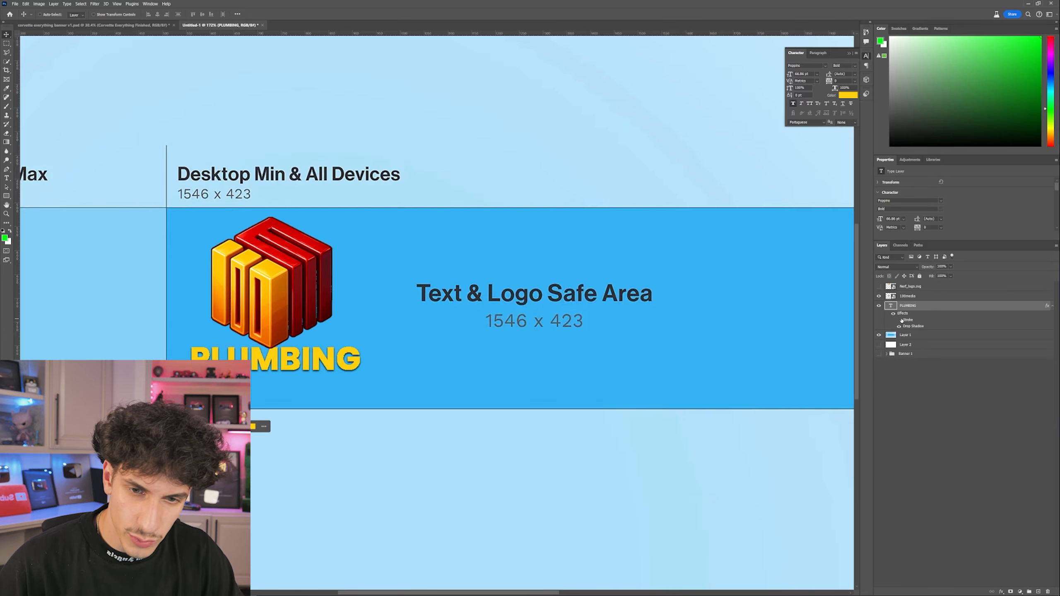
ctrl+click(909, 305)
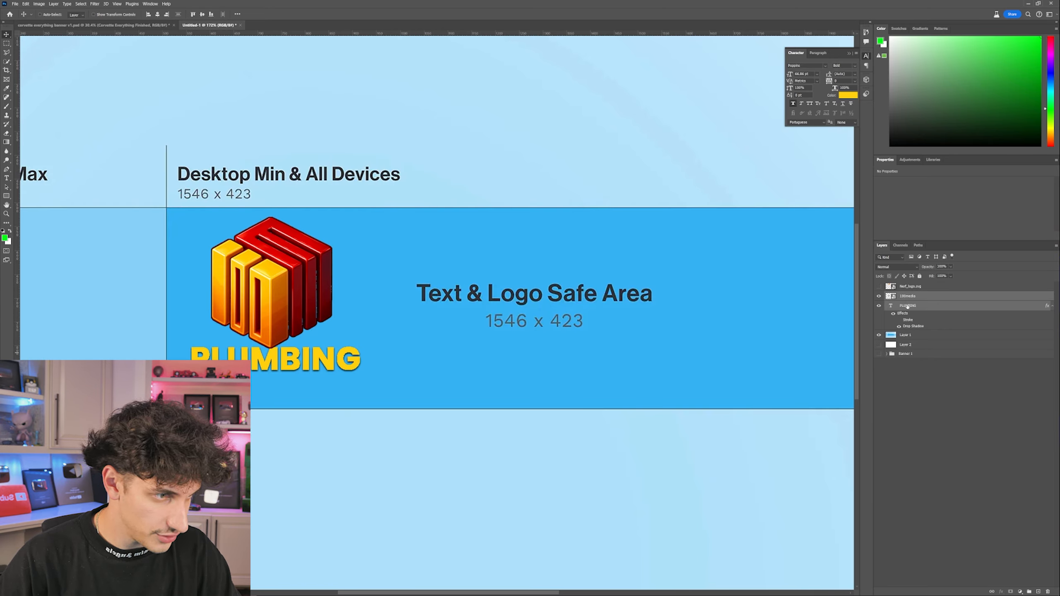
key(ctrl+j)
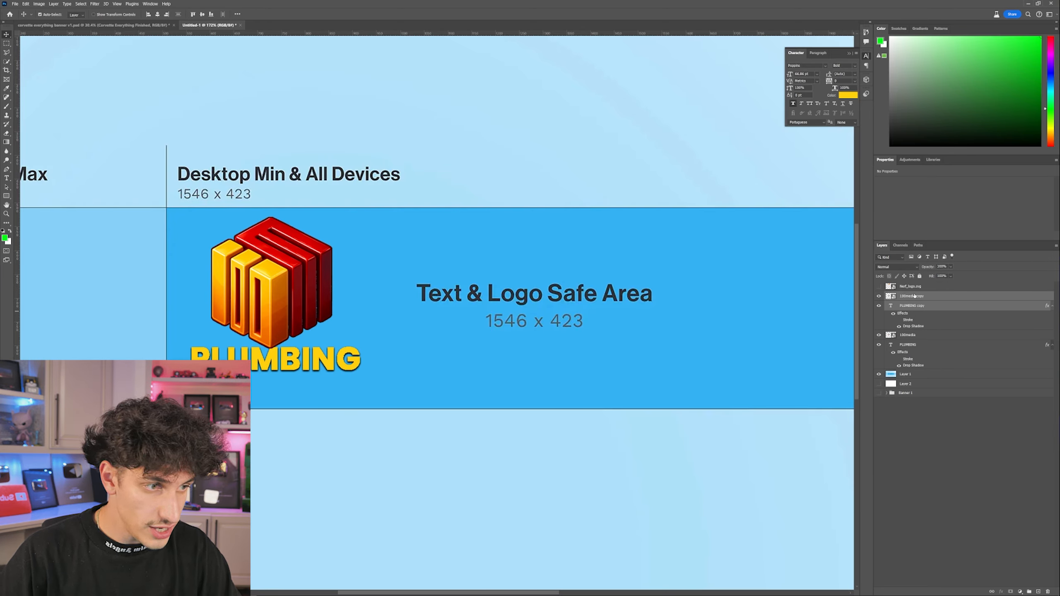
key(ctrl+e)
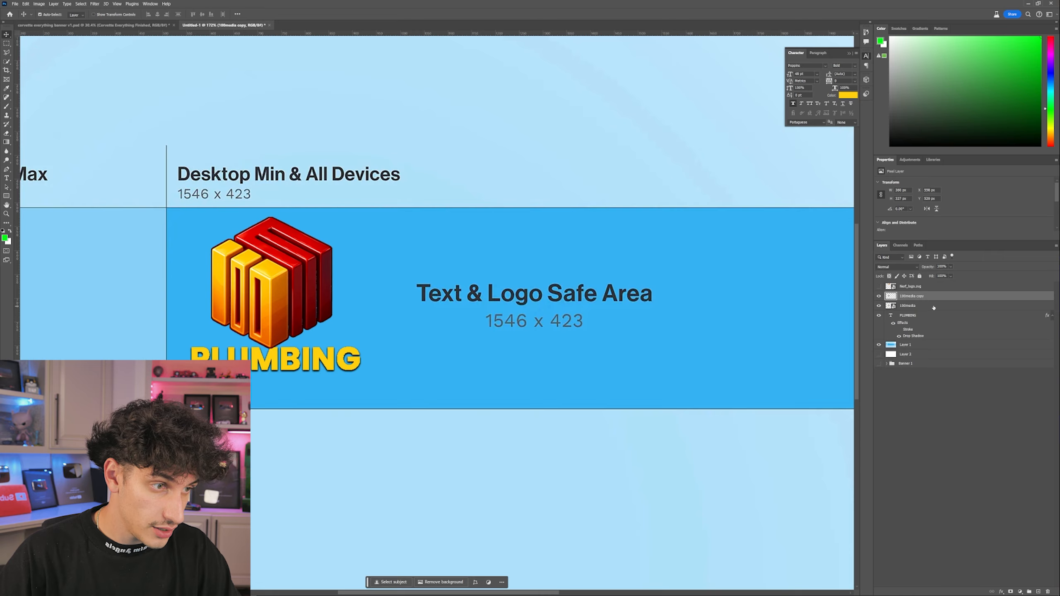
Hide the original PLUMBING and 100media layers and shift the merged logo copy slightly up and left
click(888, 316)
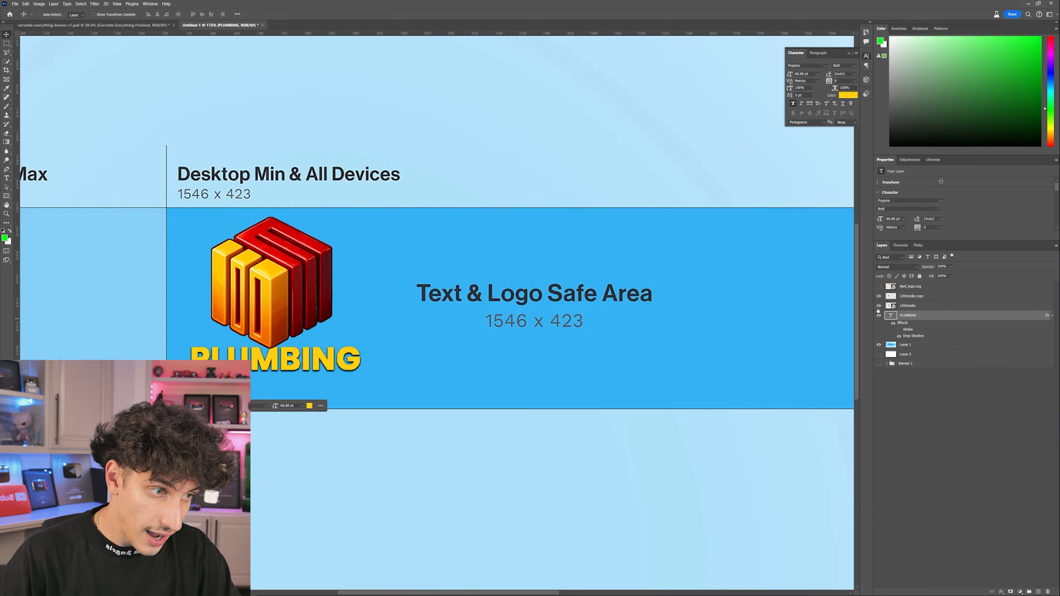
click(880, 315)
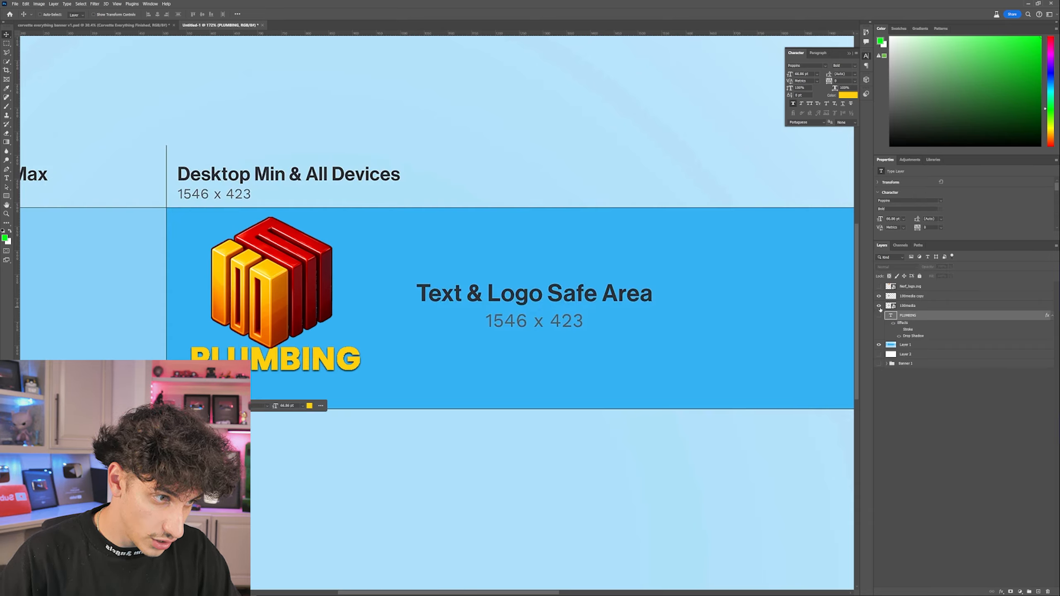
mouse_move(316, 316)
mouse_down()
mouse_move(405, 307)
mouse_move(402, 271)
mouse_move(308, 306)
mouse_up()
Add a thick black outside stroke around the merged 100media copy layer
right_click(903, 297)
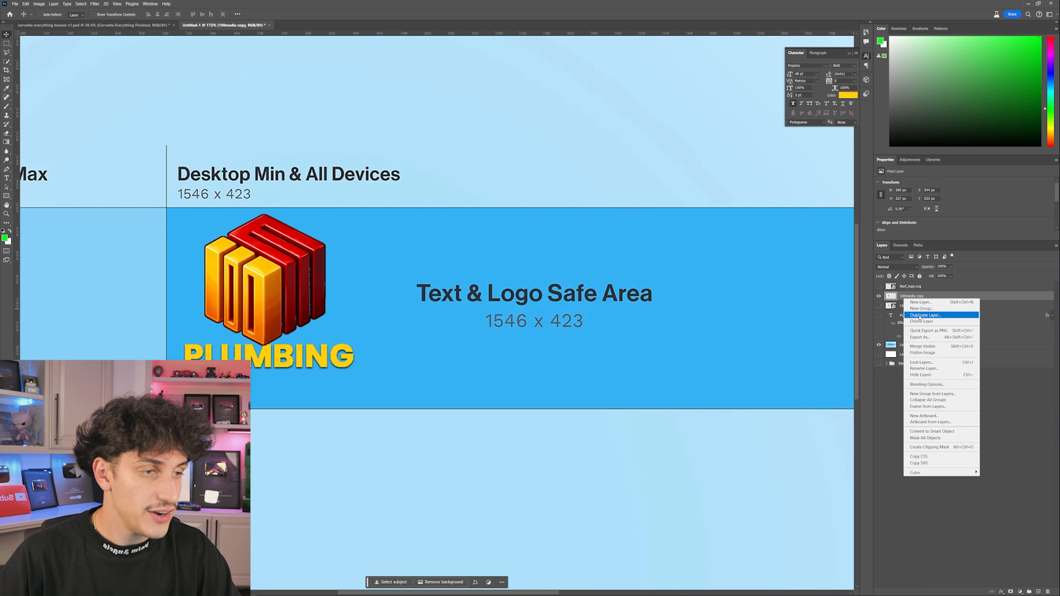
click(921, 384)
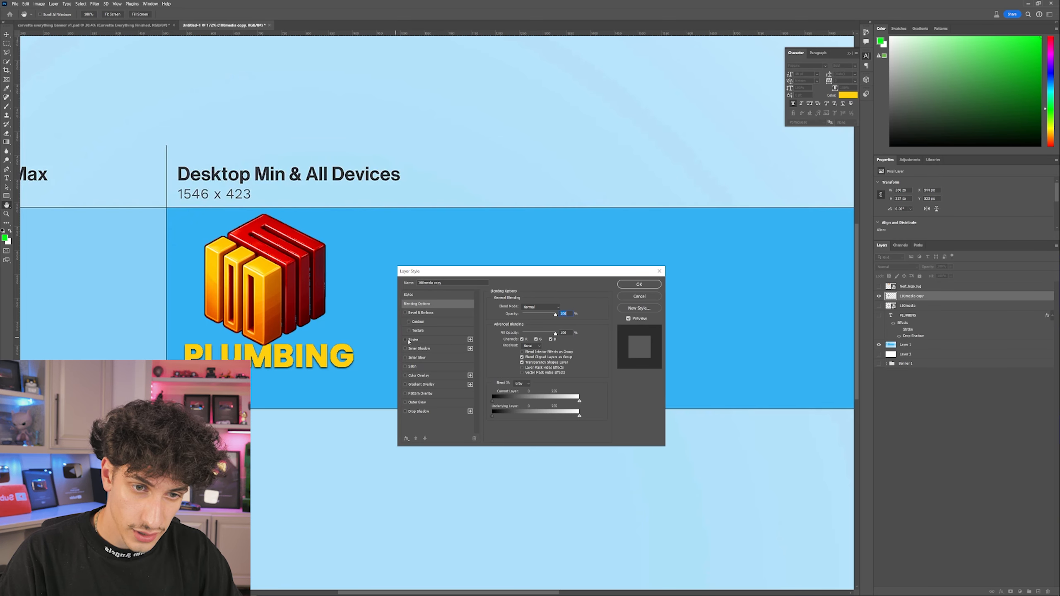
click(405, 339)
click(423, 341)
drag(524, 307, 520, 307)
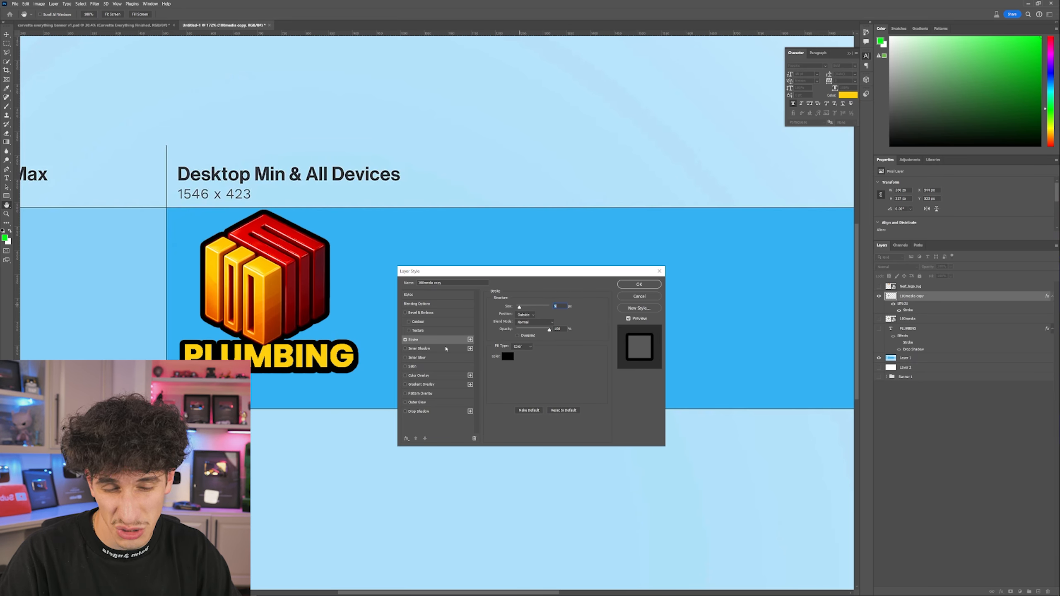
click(405, 358)
click(410, 358)
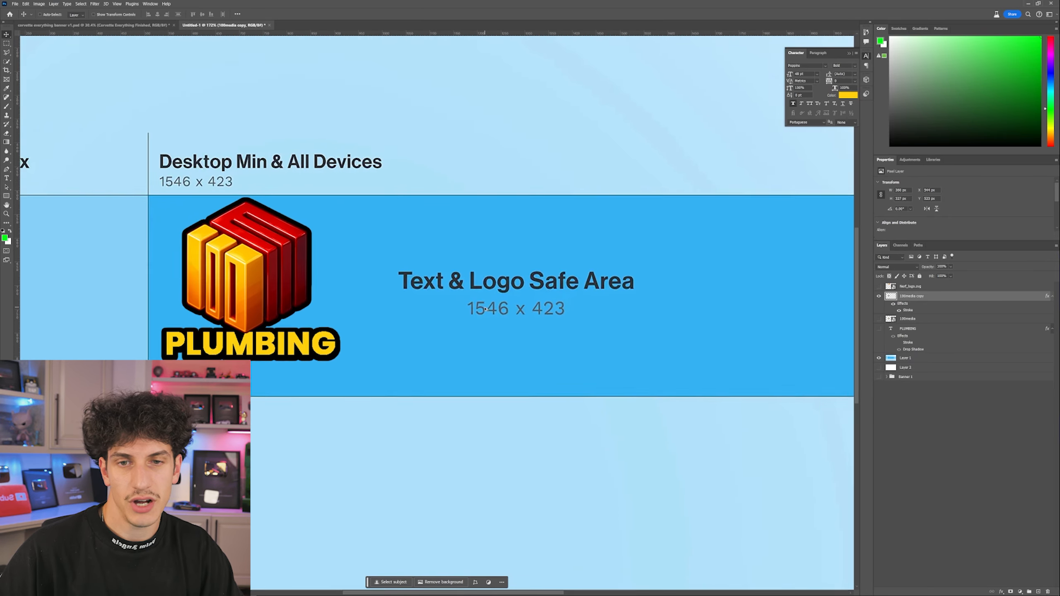
Move the outlined logo slightly right and down to centre it vertically at the safe area's left end
scroll(485, 309, up, 1)
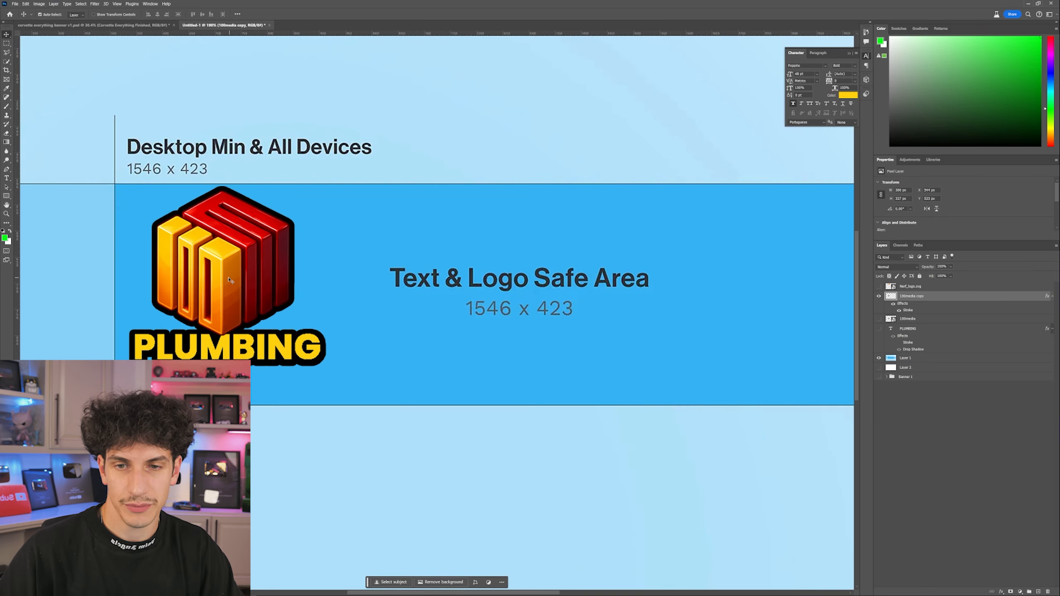
mouse_move(250, 276)
mouse_down()
mouse_move(269, 298)
mouse_move(266, 288)
mouse_up()
scroll(377, 284, down, 2)
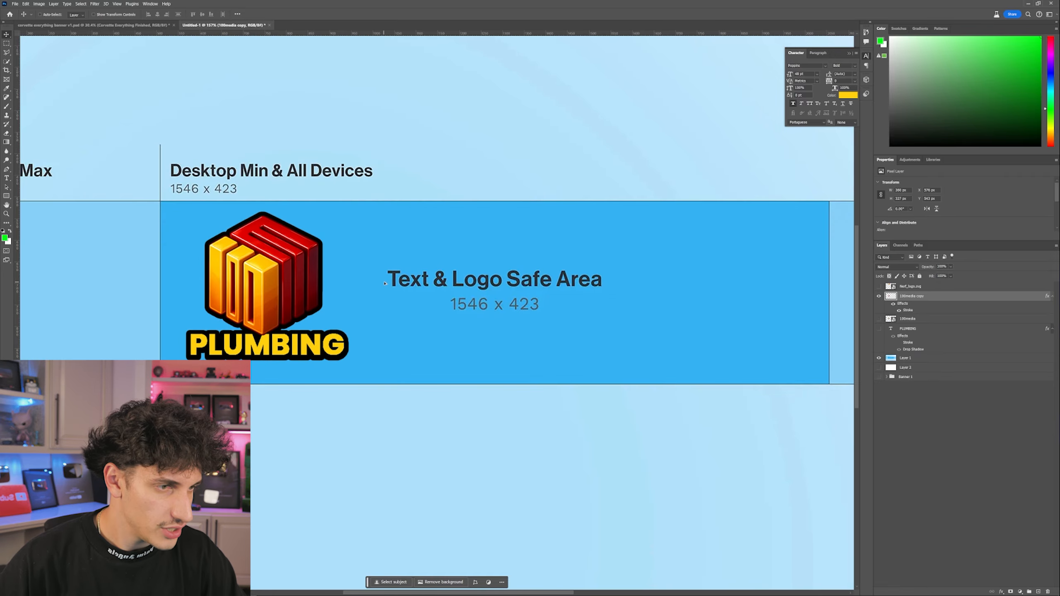
scroll(380, 280, up, 3)
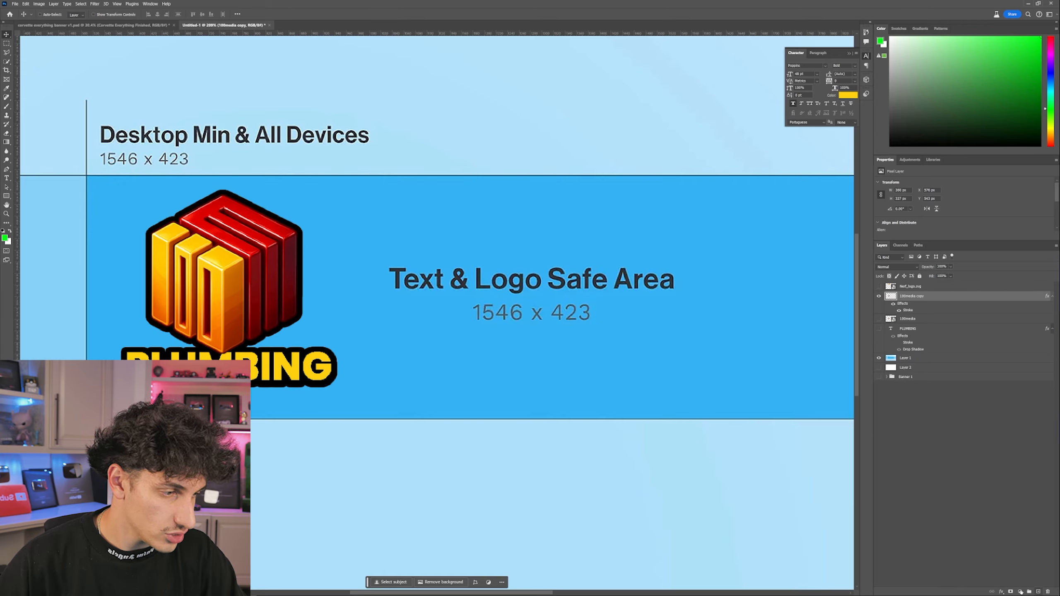
Add the slogan CLEANING THE DIRTIEST TOILETS beside the logo, breaking it into two lines after THE
key(t)
click(450, 251)
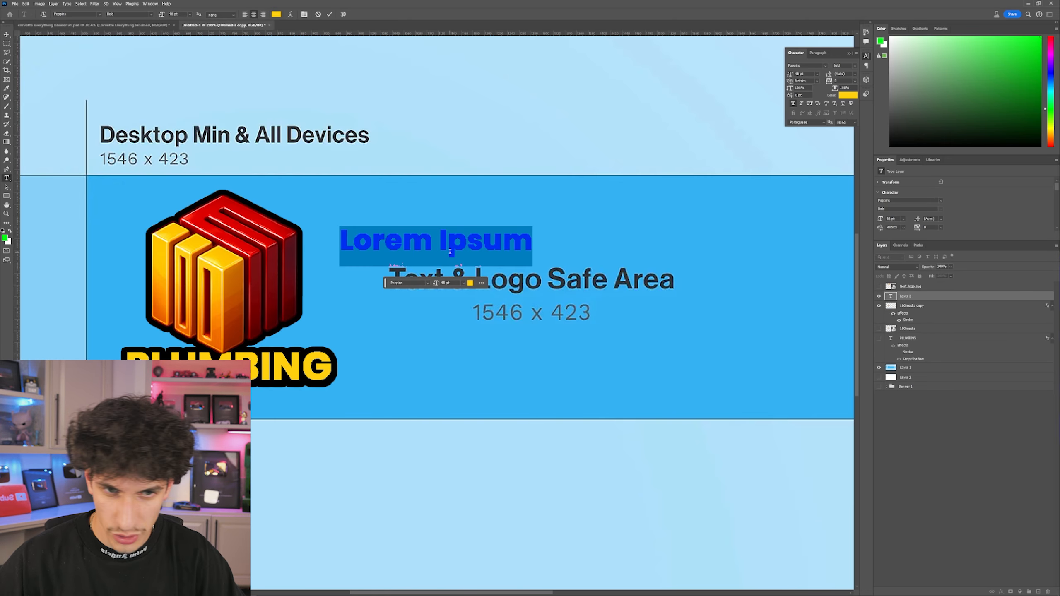
text(CLEANING THE)
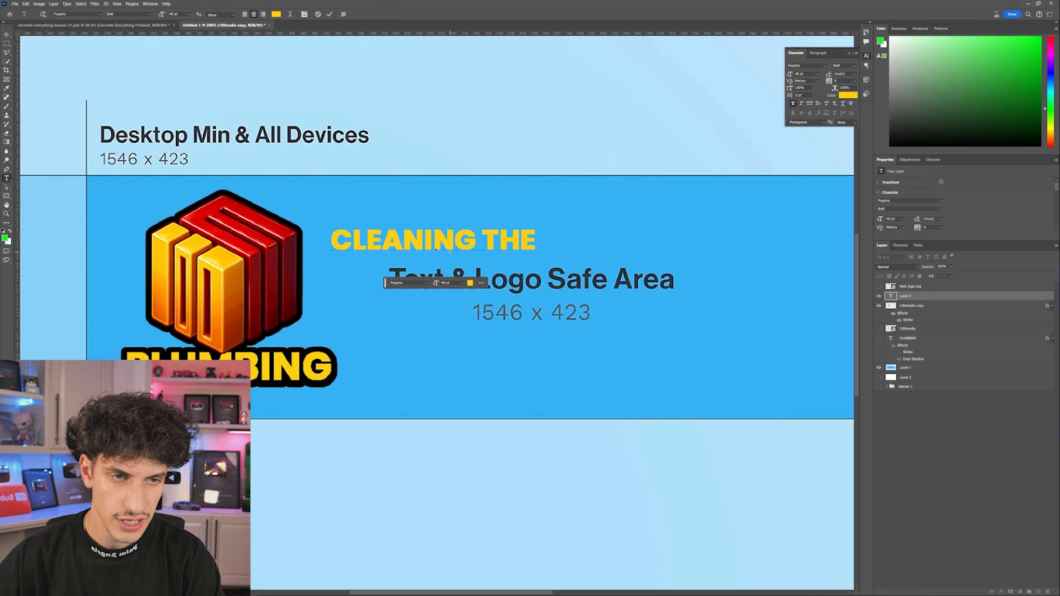
text( DIRTIEST)
key(Return)
text(TOILETS)
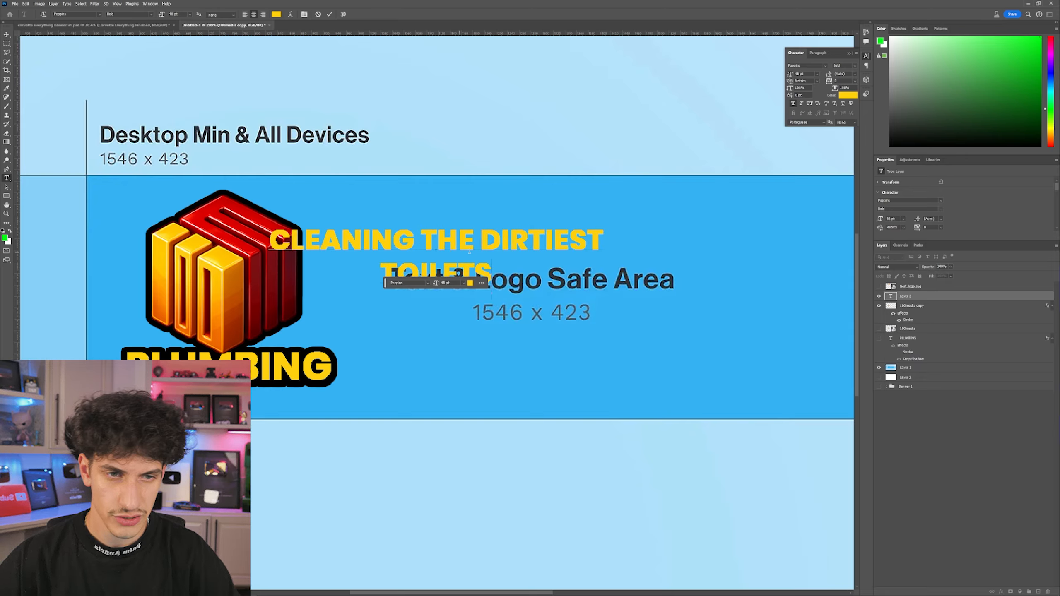
click(484, 239)
key(Return)
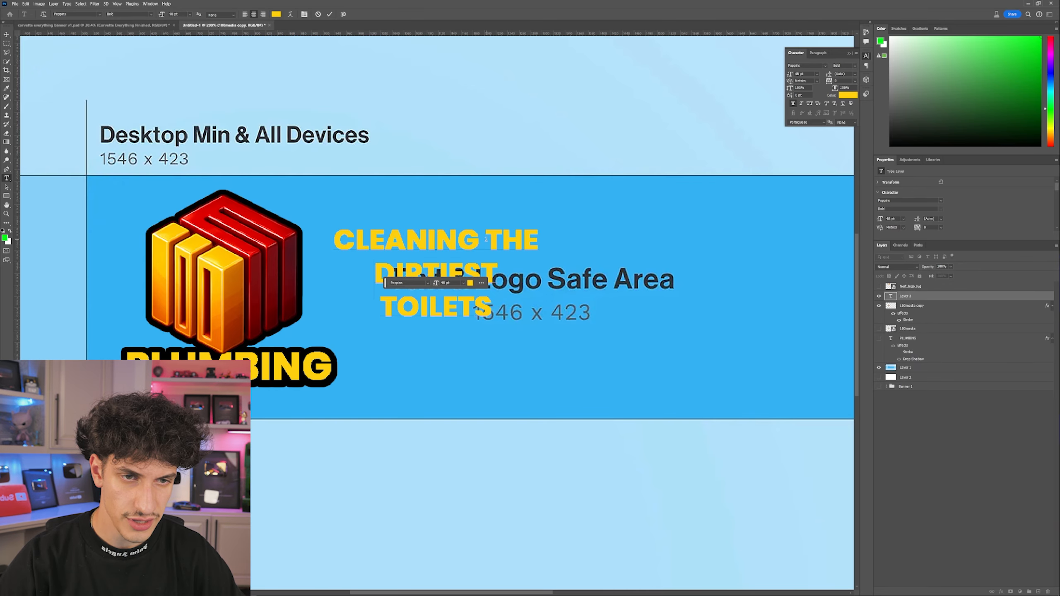
click(376, 307)
key(BackSpace)
click(7, 35)
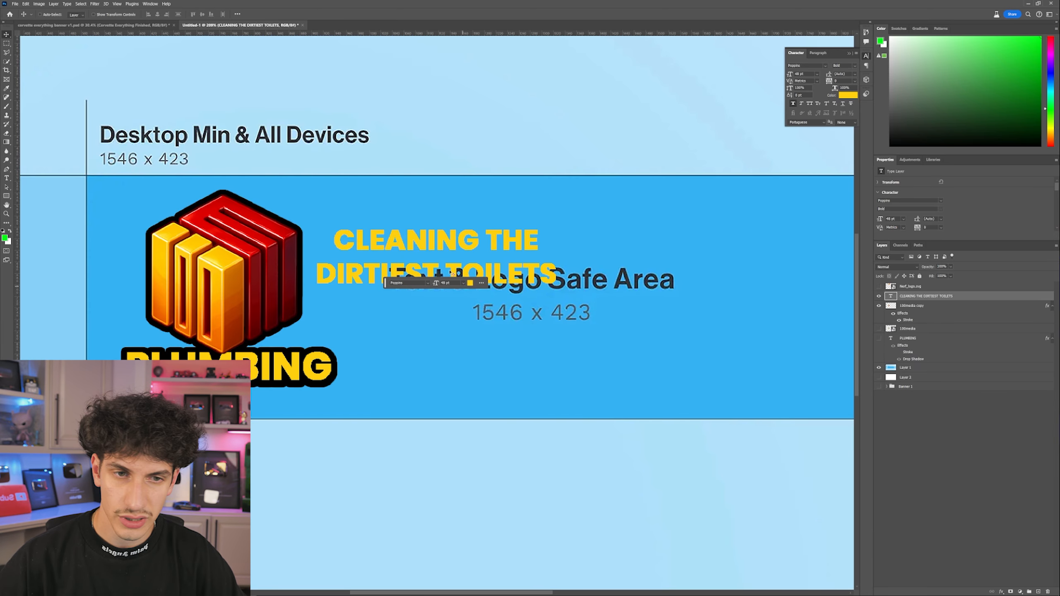
Move the slogan to the right of the logo and enlarge it to fill the middle of the safe area
drag(468, 269, 573, 300)
key(x)
scroll(521, 290, down, 1)
scroll(522, 290, down, 3)
scroll(521, 289, down, 1)
scroll(521, 290, right, 3)
key(ctrl+t)
key(Return)
scroll(466, 282, up, 3)
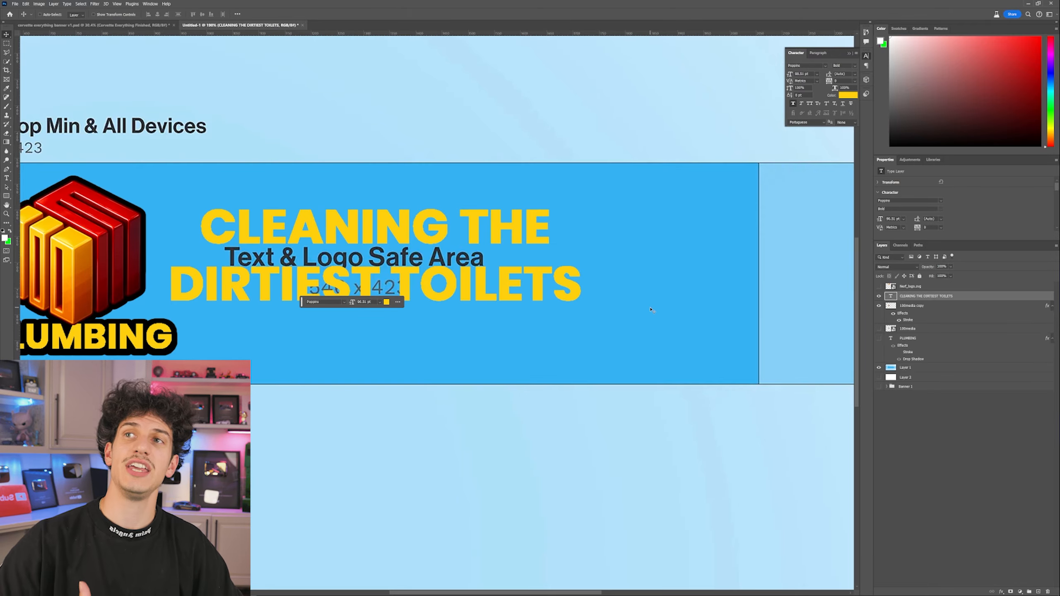
scroll(419, 298, down, 2)
Recolour the whole slogan CLEANING THE DIRTIEST TOILETS to black
double_click(331, 246)
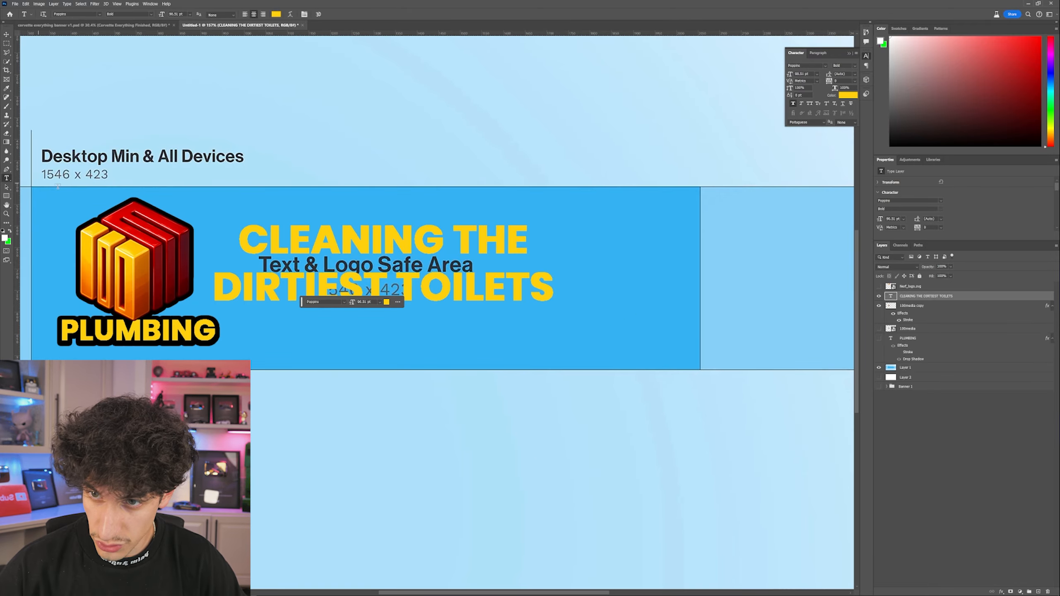
key(ctrl+a)
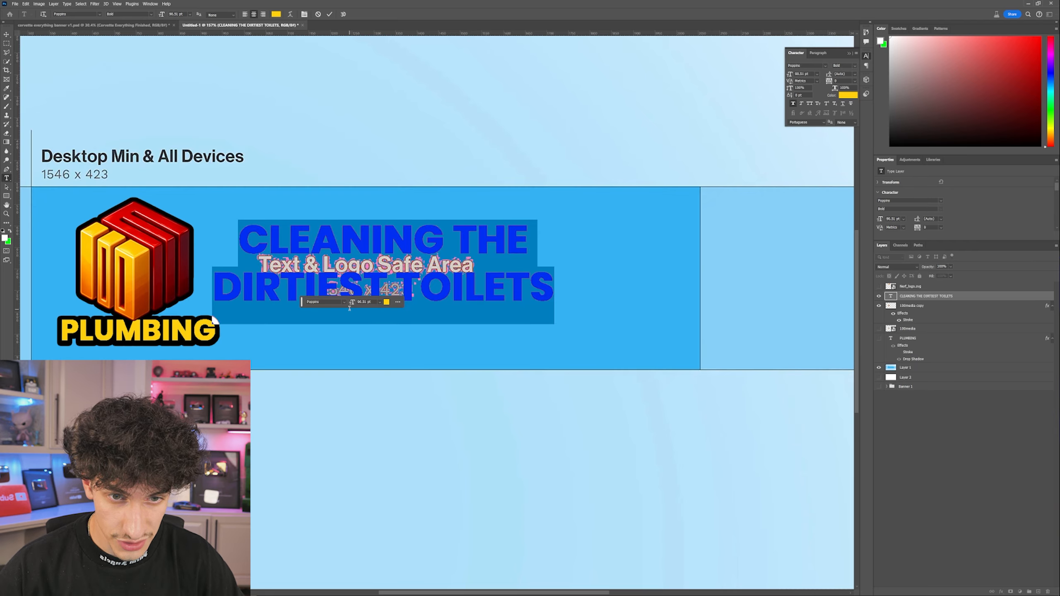
click(387, 303)
click(496, 250)
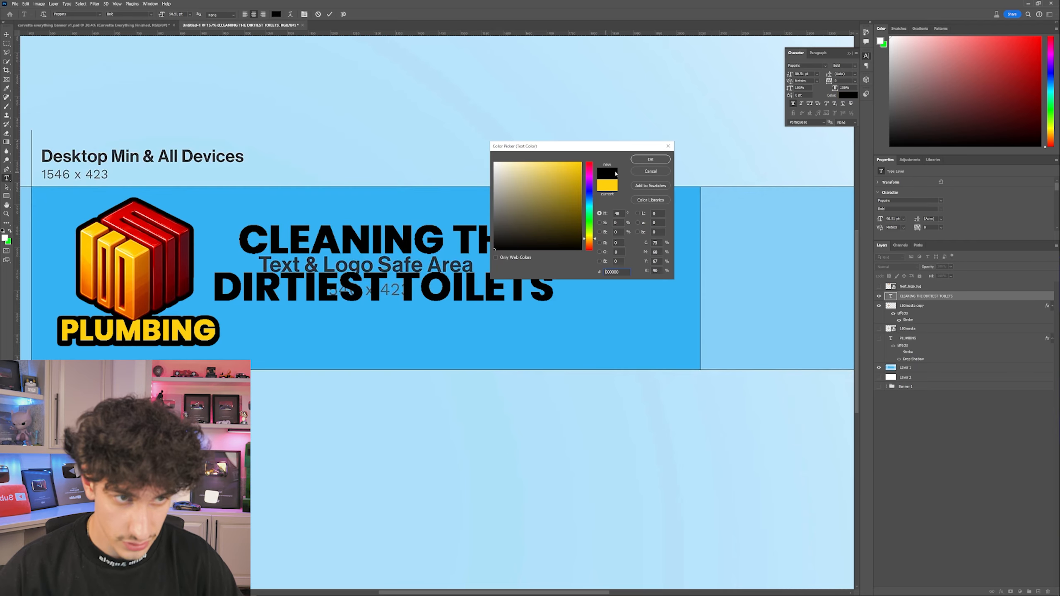
click(650, 159)
Recolour only the word DIRTIEST in the slogan to pure bright red and finish the text edit
click(387, 286)
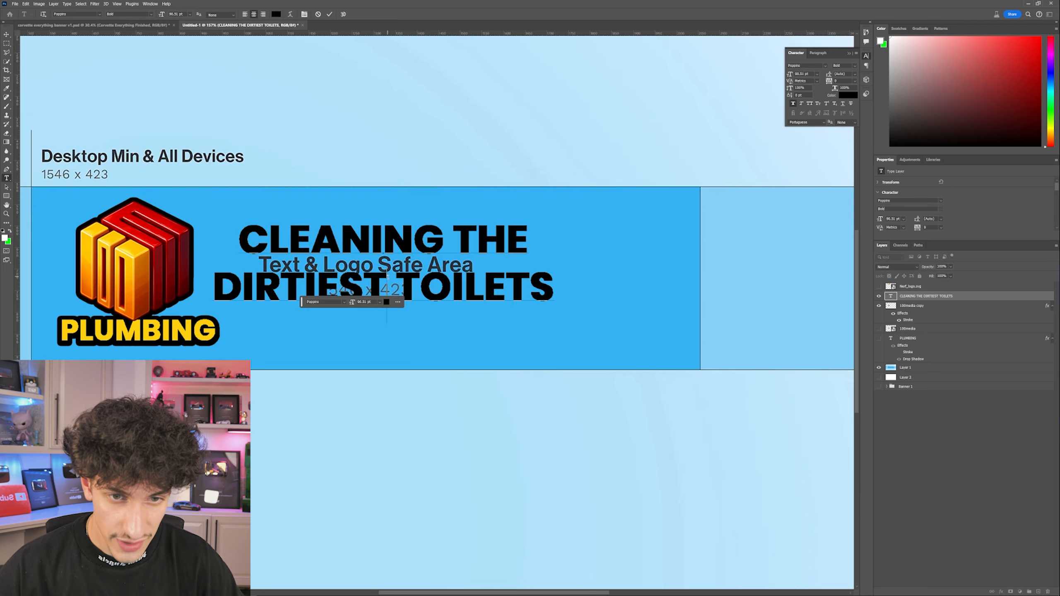
drag(387, 286, 201, 282)
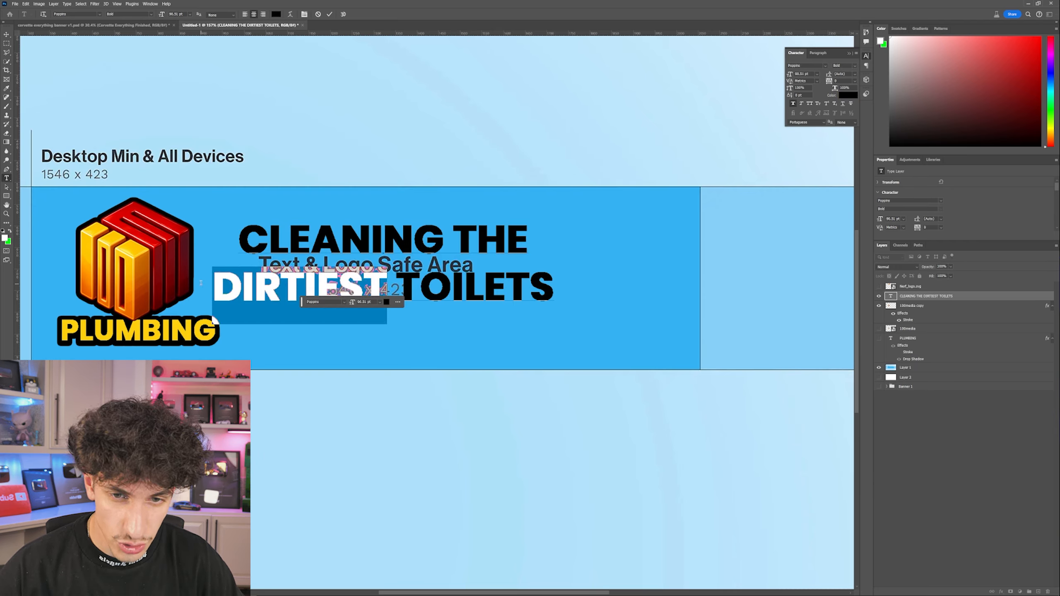
click(387, 301)
drag(560, 187, 582, 161)
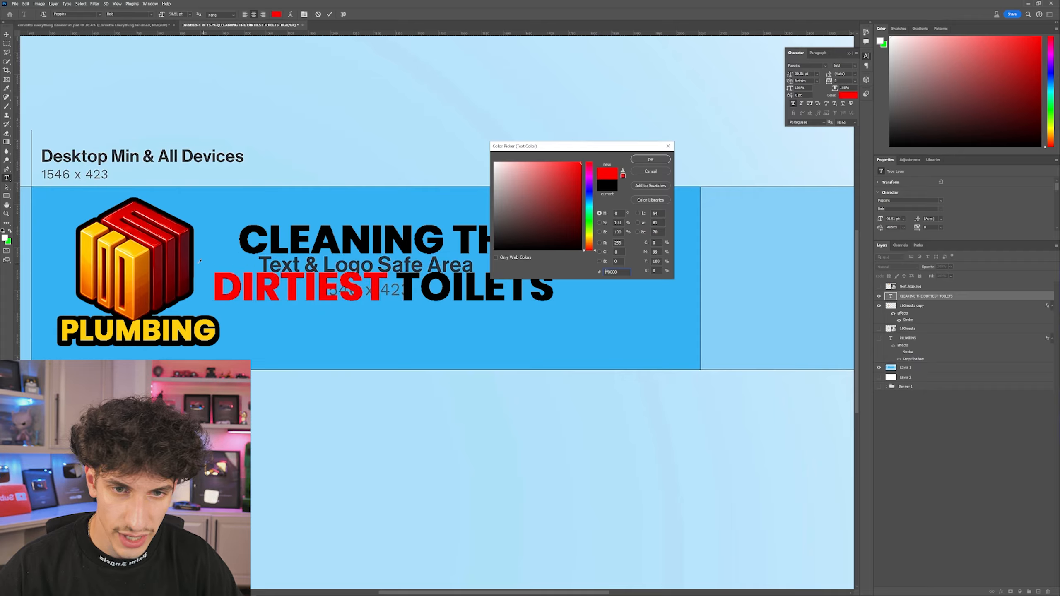
click(130, 208)
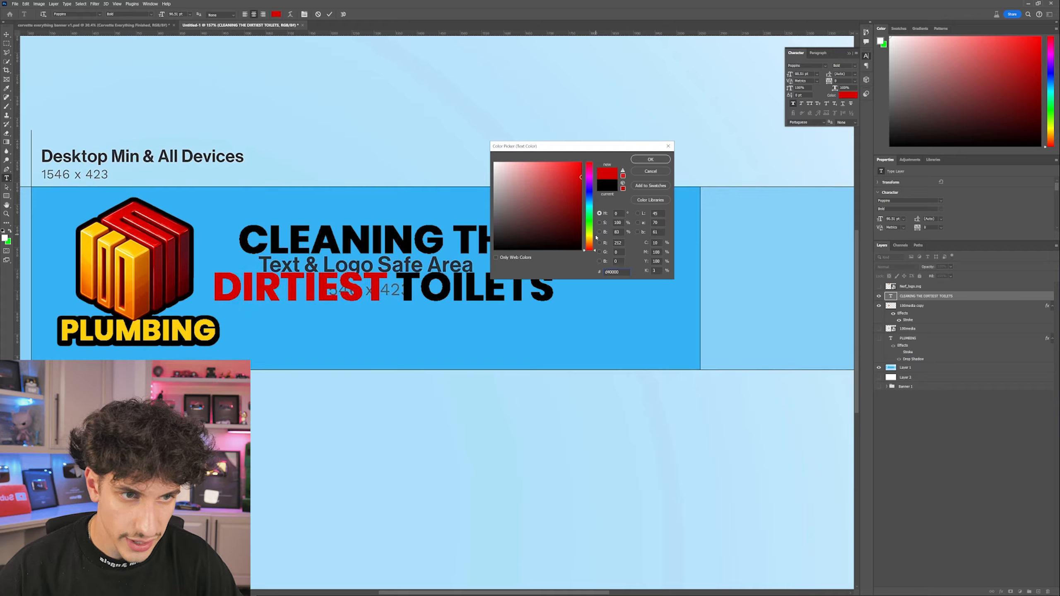
click(581, 163)
click(650, 159)
click(395, 288)
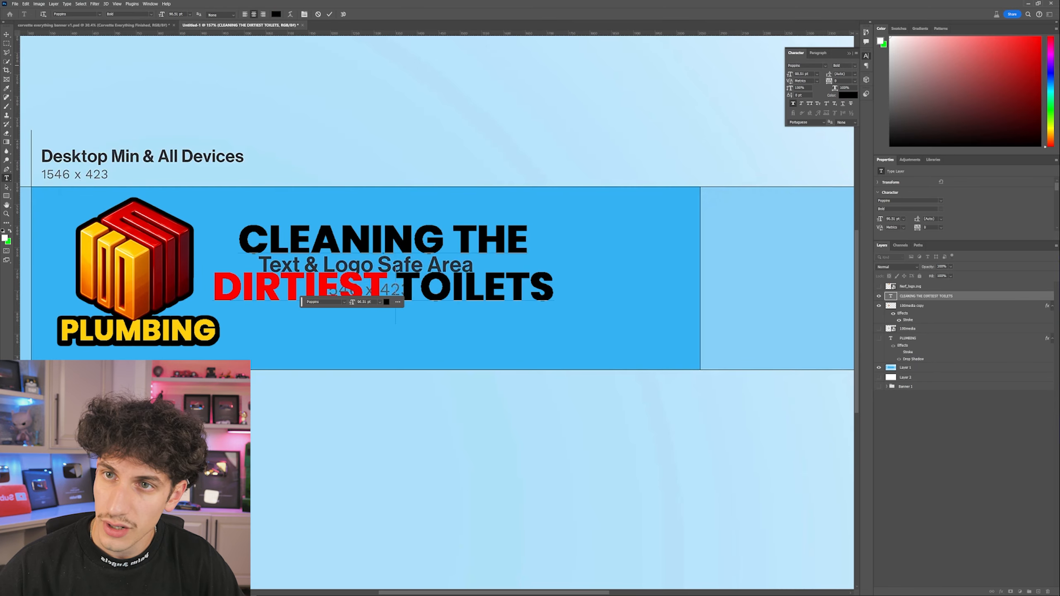
click(7, 34)
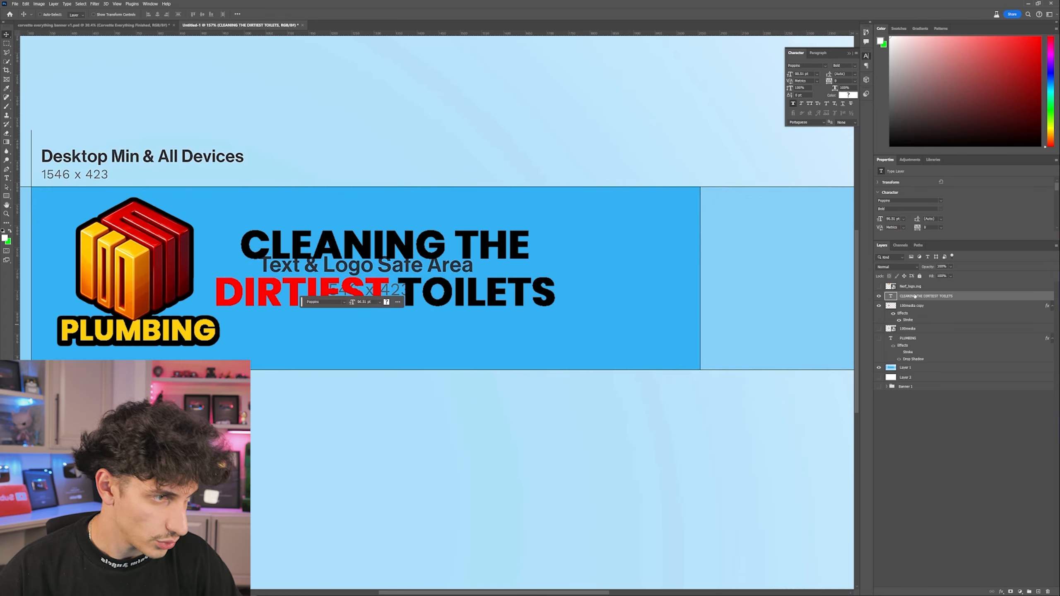
Try a 1 px black outside stroke and a drop shadow of size 9 px on the whole slogan layer
right_click(915, 296)
click(890, 298)
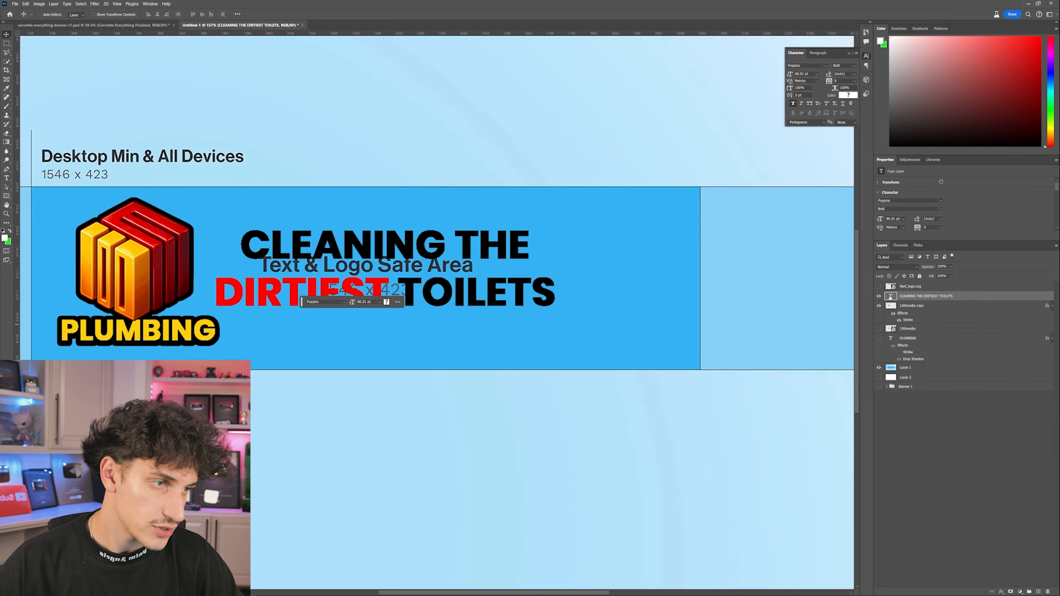
right_click(890, 298)
click(922, 302)
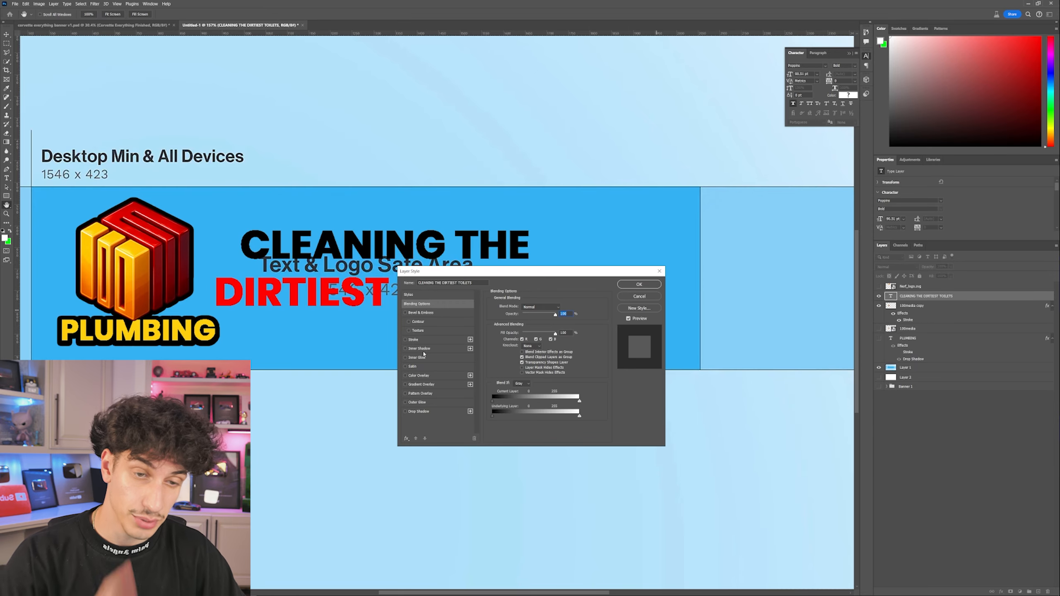
click(412, 340)
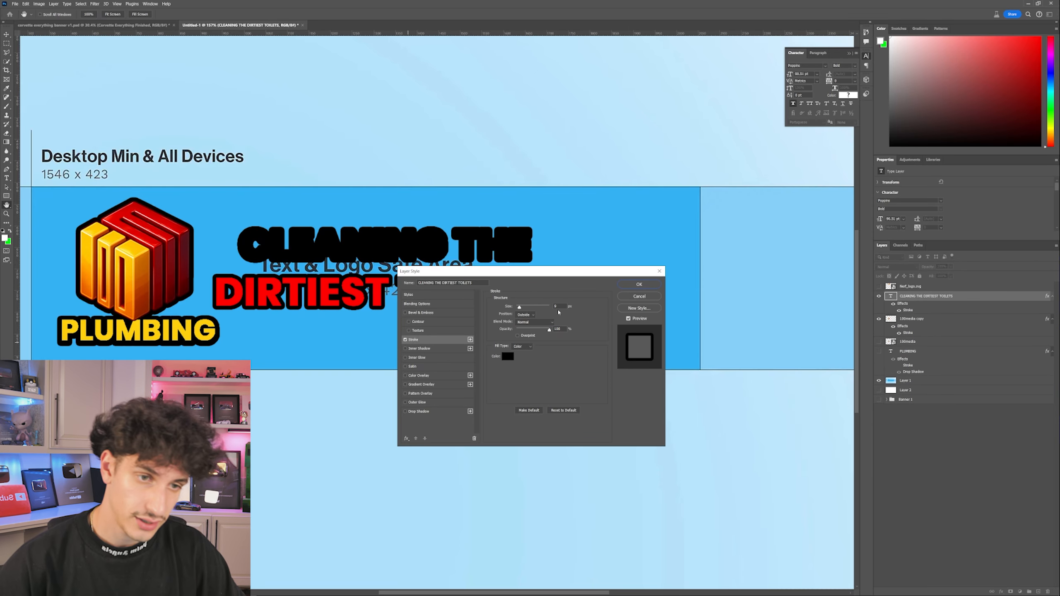
drag(556, 306, 547, 306)
text(1)
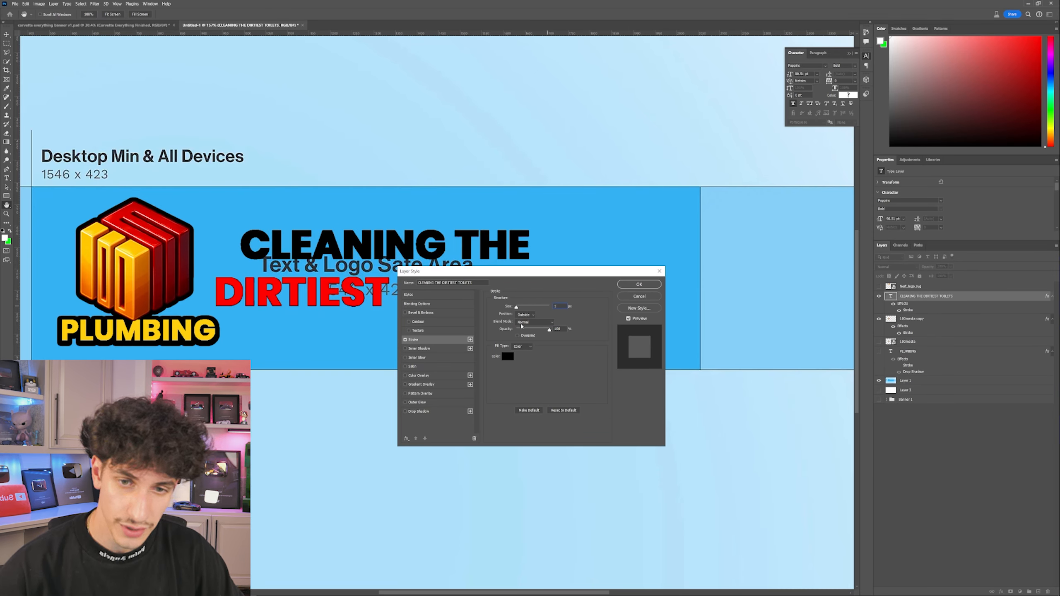
click(425, 412)
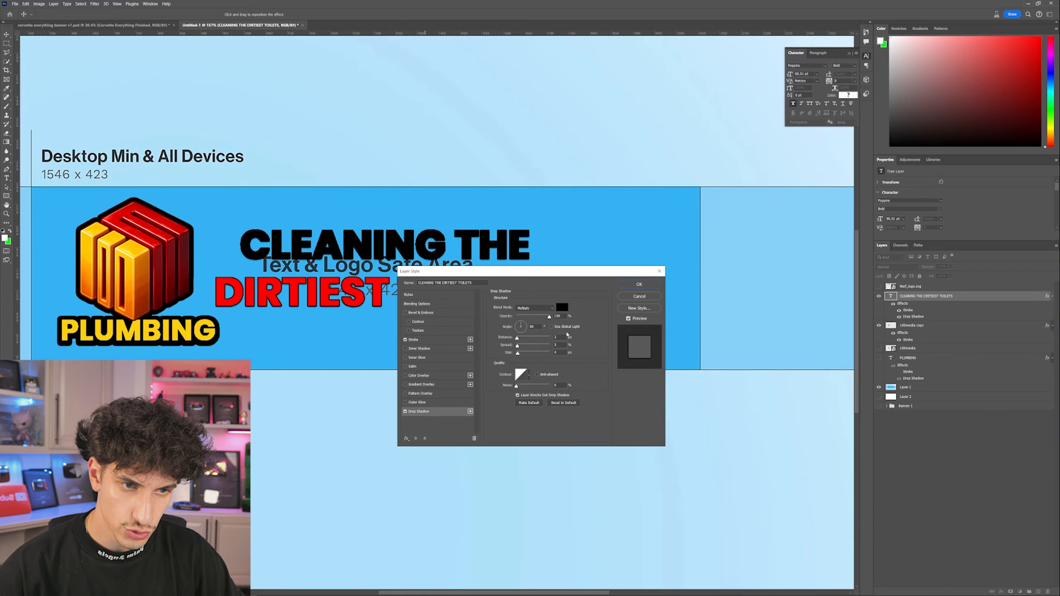
click(559, 345)
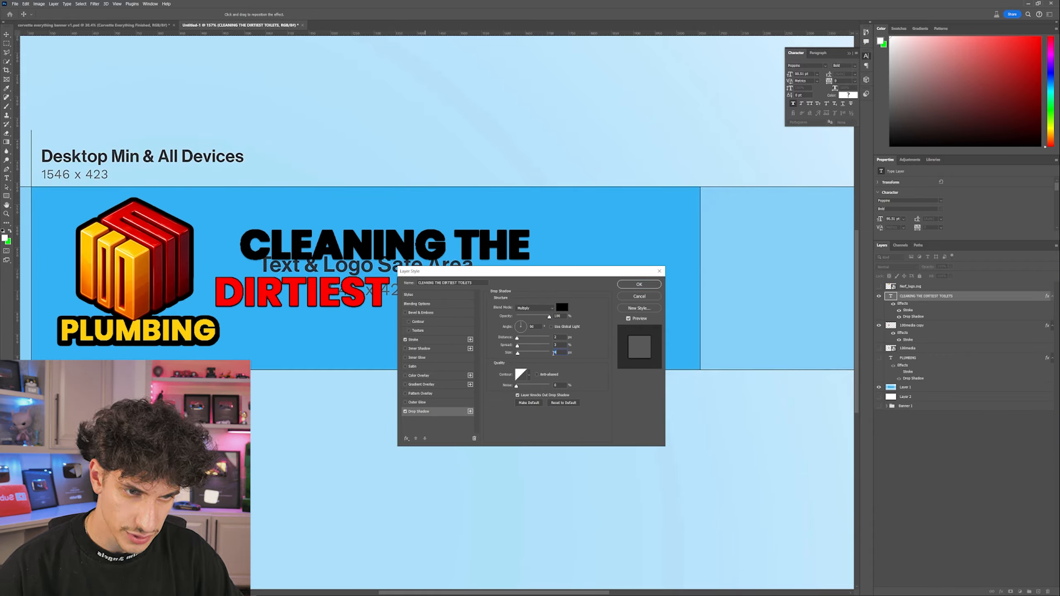
text(9)
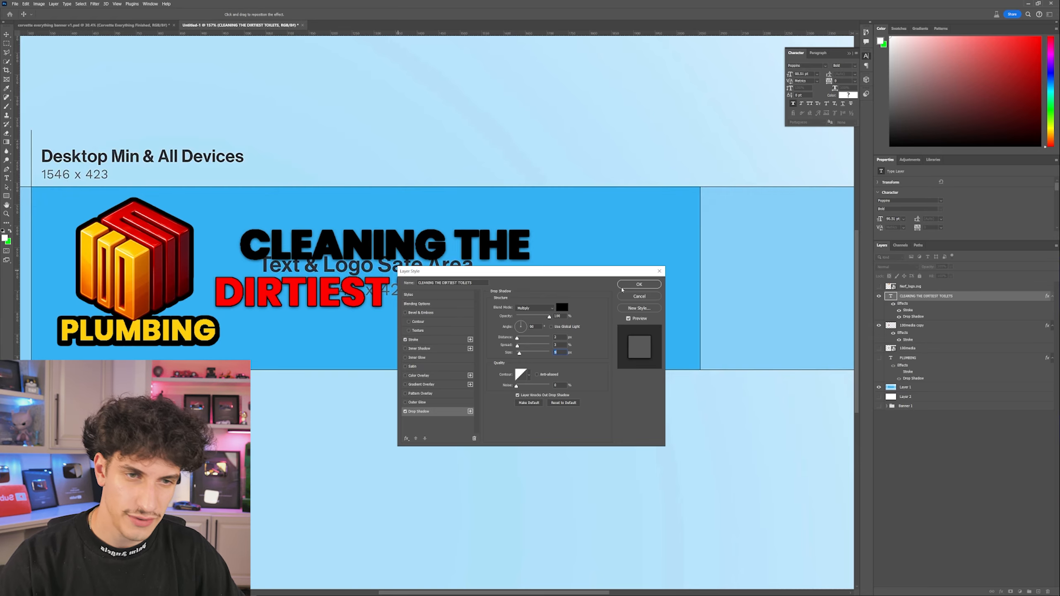
click(639, 297)
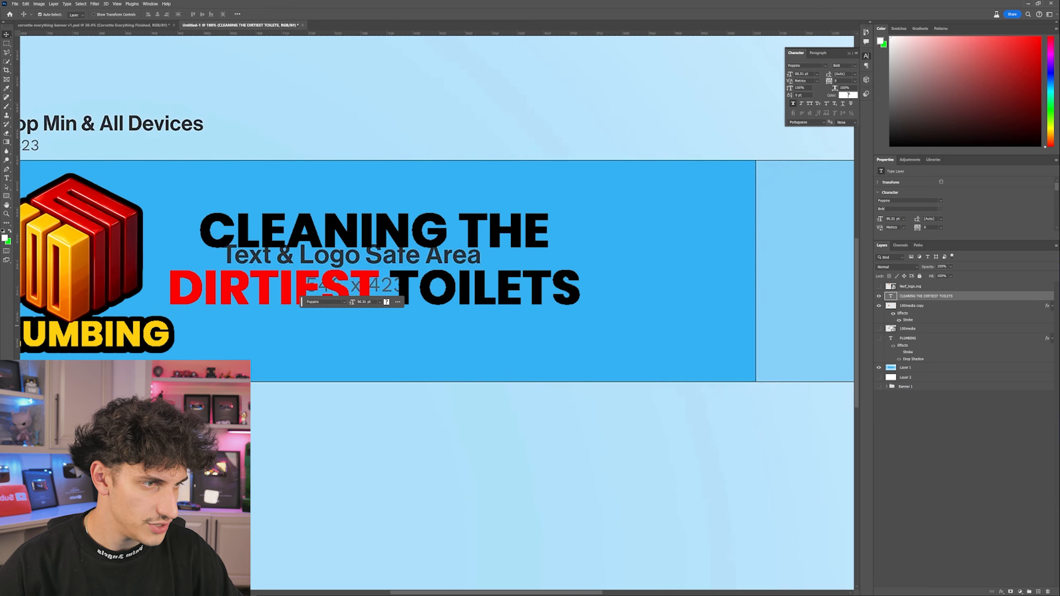
key(ctrl+j)
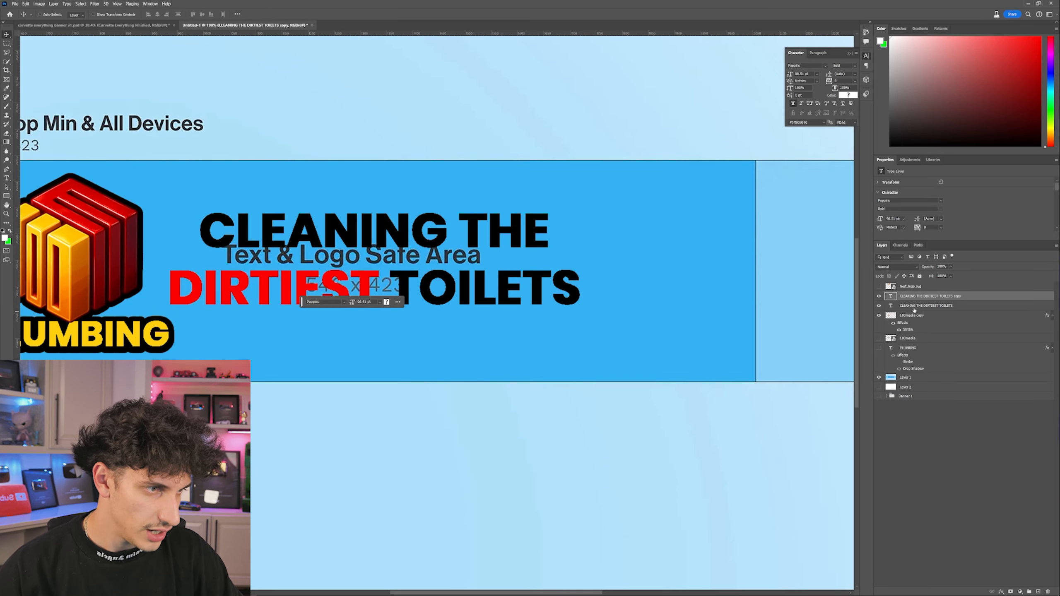
click(7, 178)
click(268, 243)
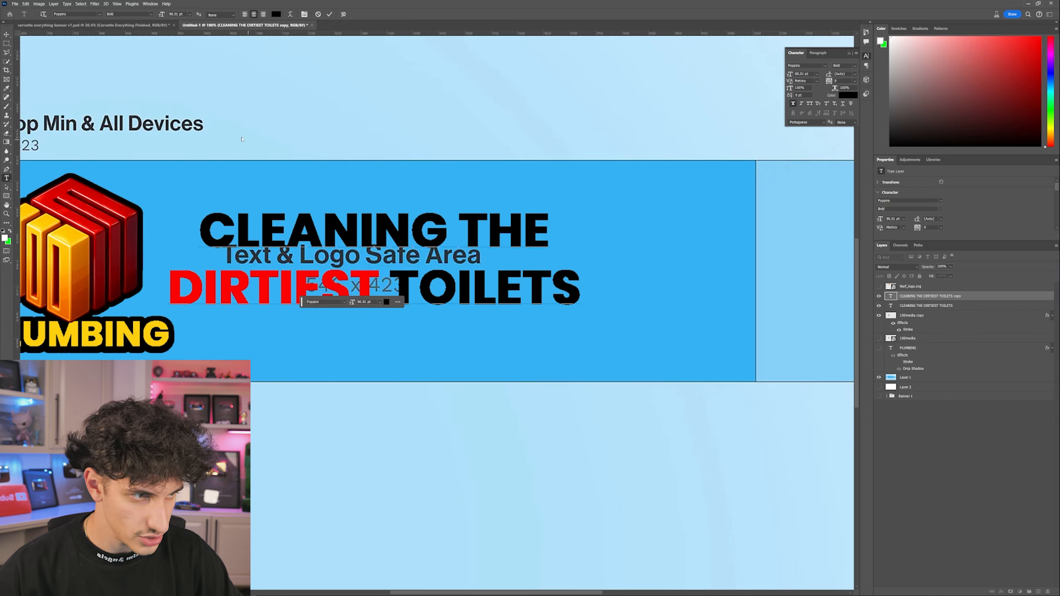
click(6, 35)
key(Delete)
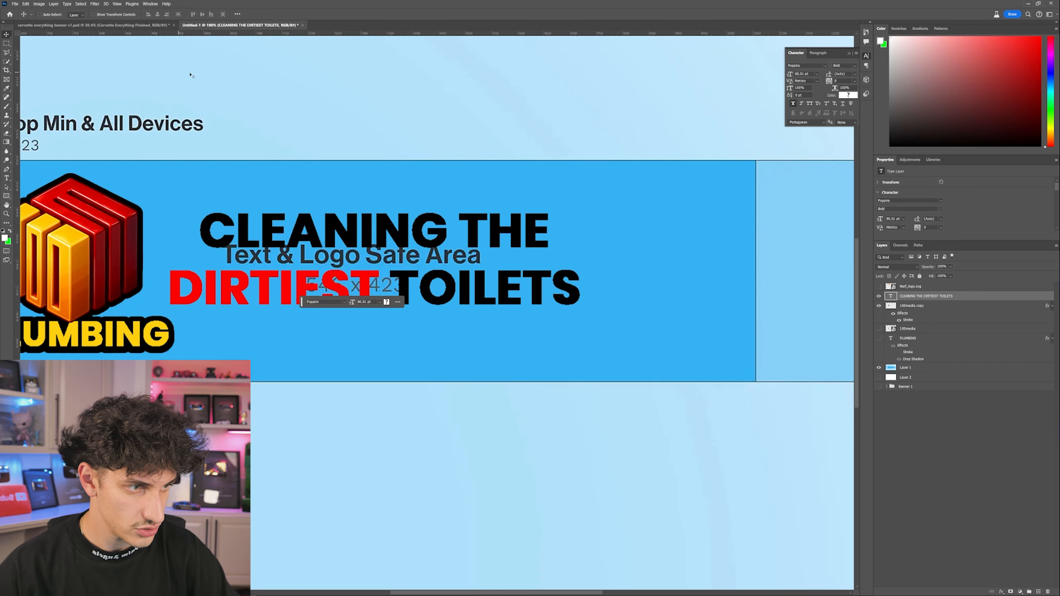
Duplicate the slogan below the original and delete every word of the copy except DIRTIEST
key(ctrl+j)
drag(441, 249, 469, 393)
click(6, 178)
drag(232, 376, 624, 437)
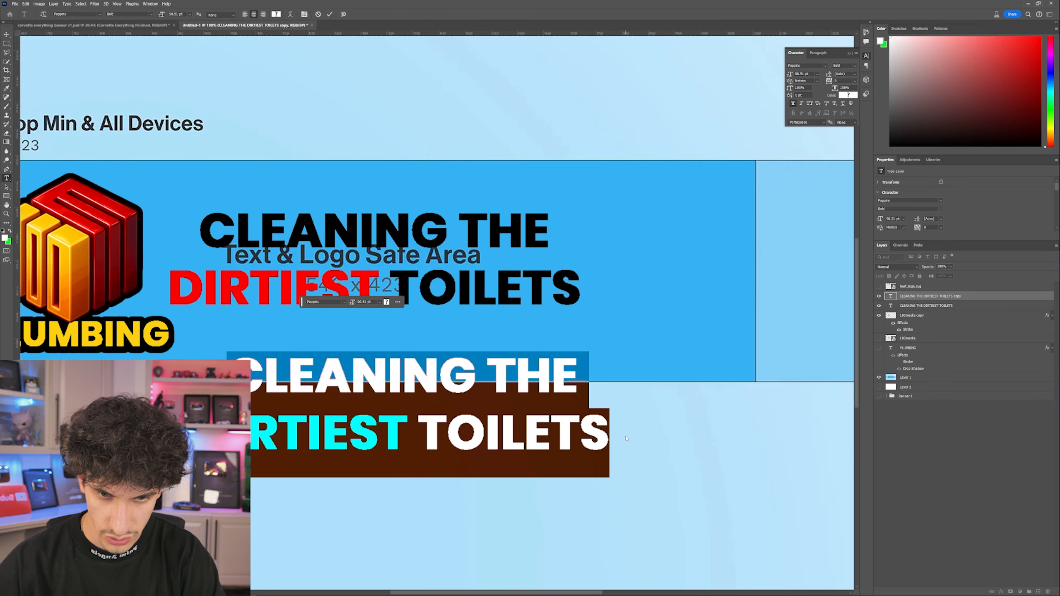
click(400, 395)
key(BackSpace)
drag(418, 439, 612, 438)
key(BackSpace)
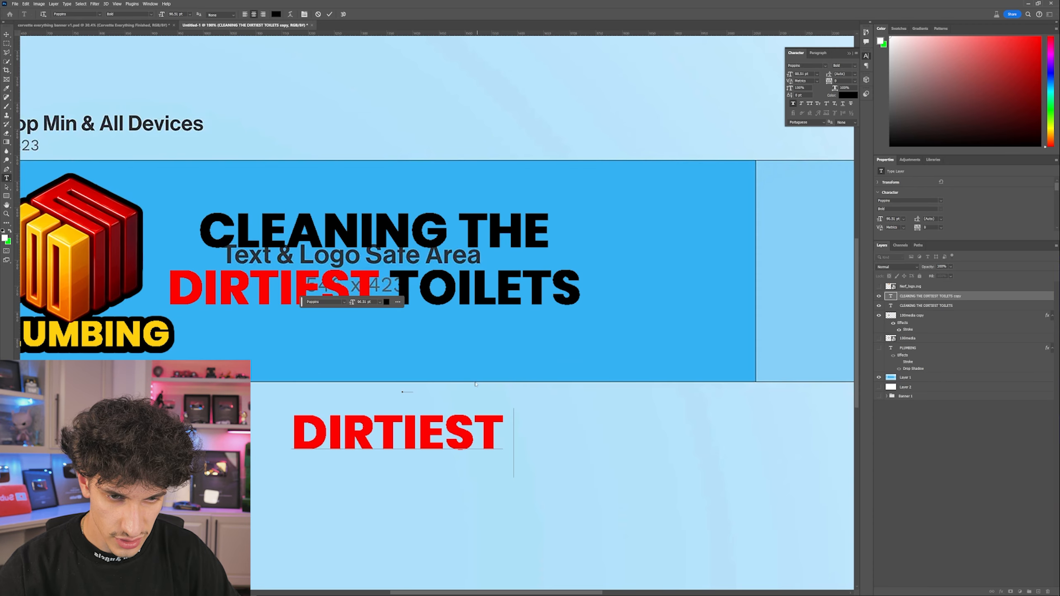
key(BackSpace)
key(ctrl+Return)
key(v)
drag(347, 404, 275, 388)
Give the separate DIRTIEST layer a thin black outside stroke without a drop shadow and place it exactly over that word in the slogan
right_click(917, 297)
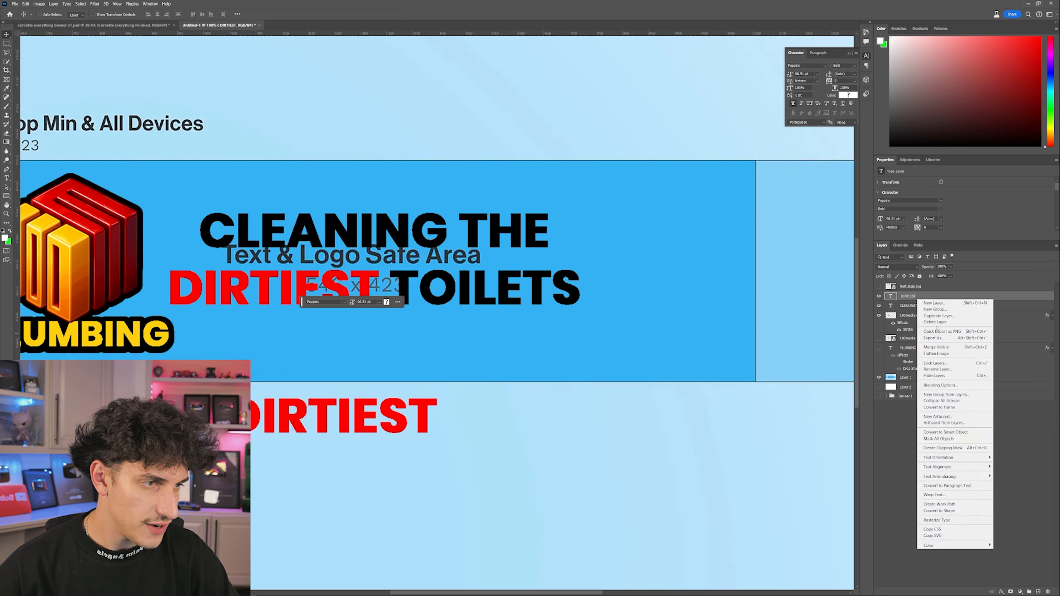
right_click(899, 294)
click(824, 386)
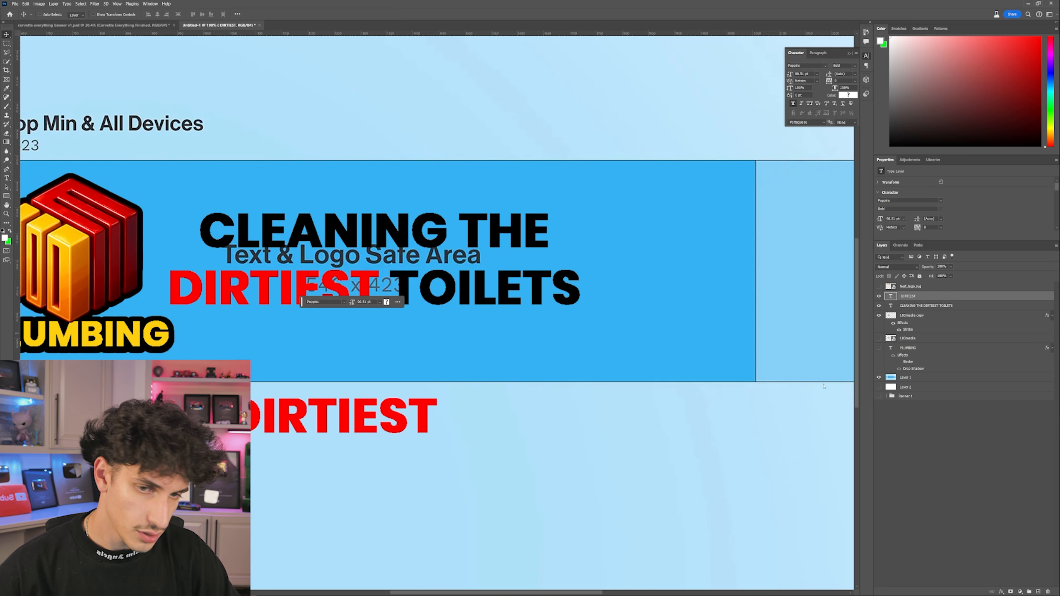
click(416, 341)
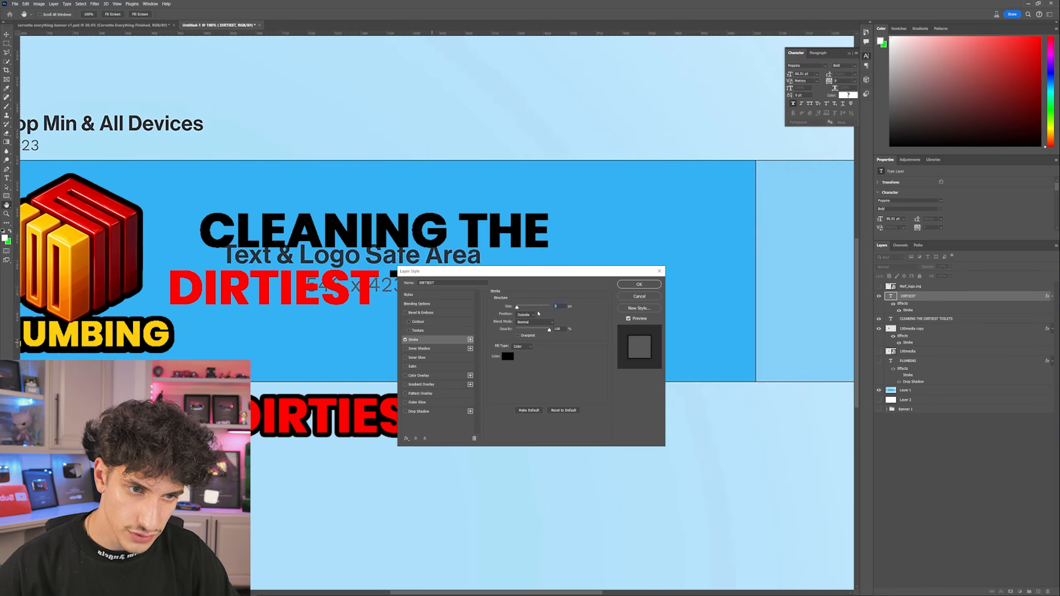
click(439, 412)
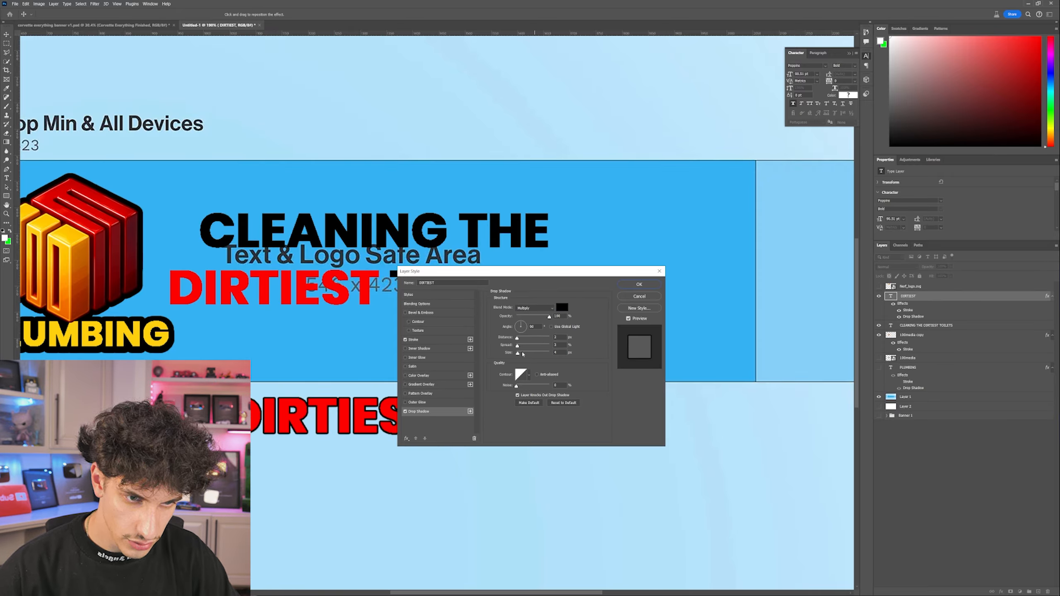
click(405, 412)
click(639, 285)
drag(336, 415, 274, 294)
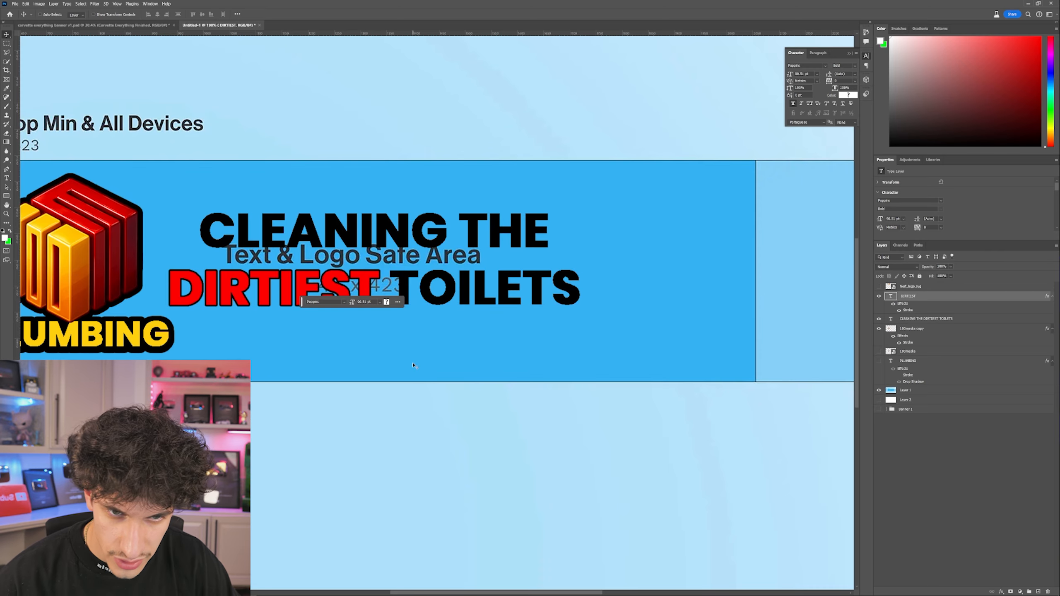
Try a drop shadow with slightly reduced opacity on the full slogan layer
click(883, 317)
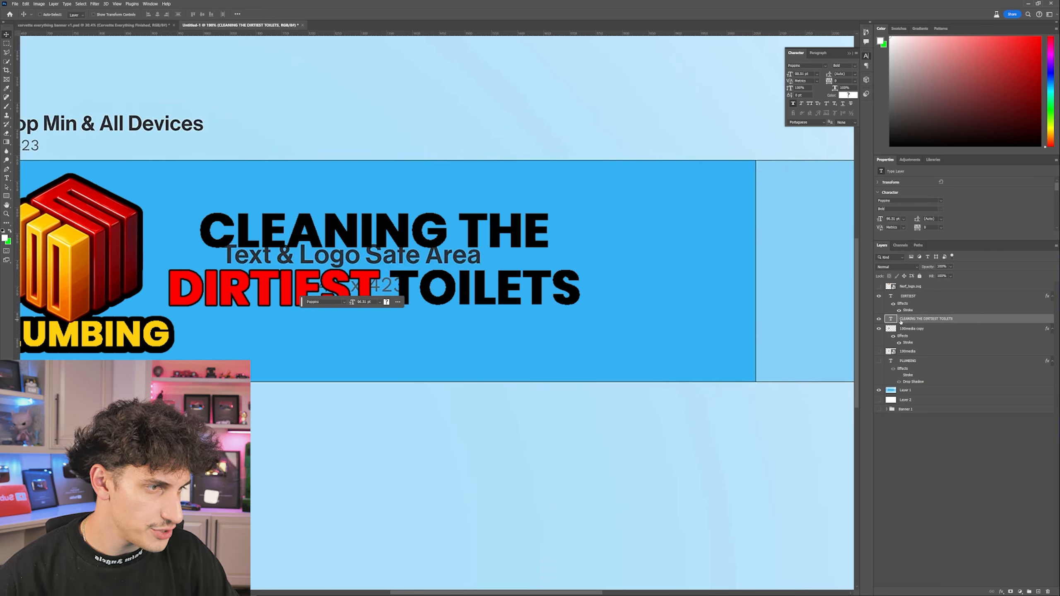
right_click(933, 322)
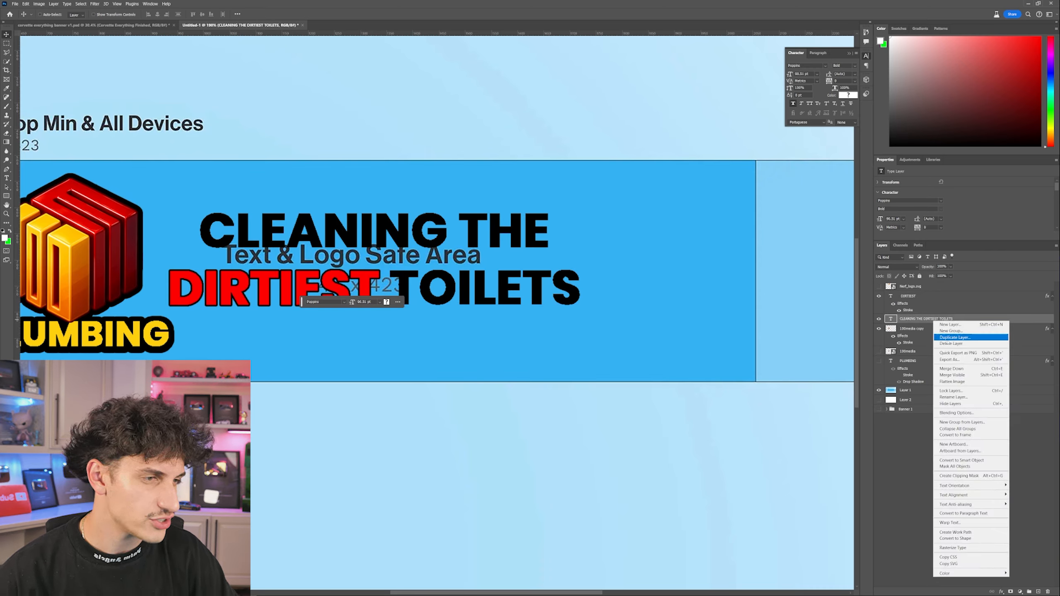
click(956, 412)
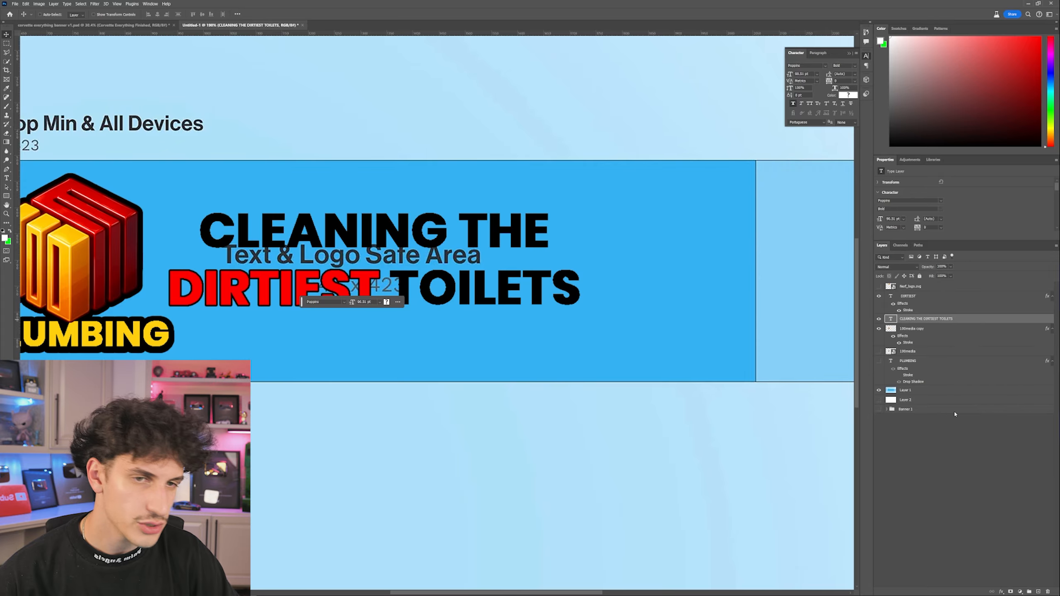
click(420, 411)
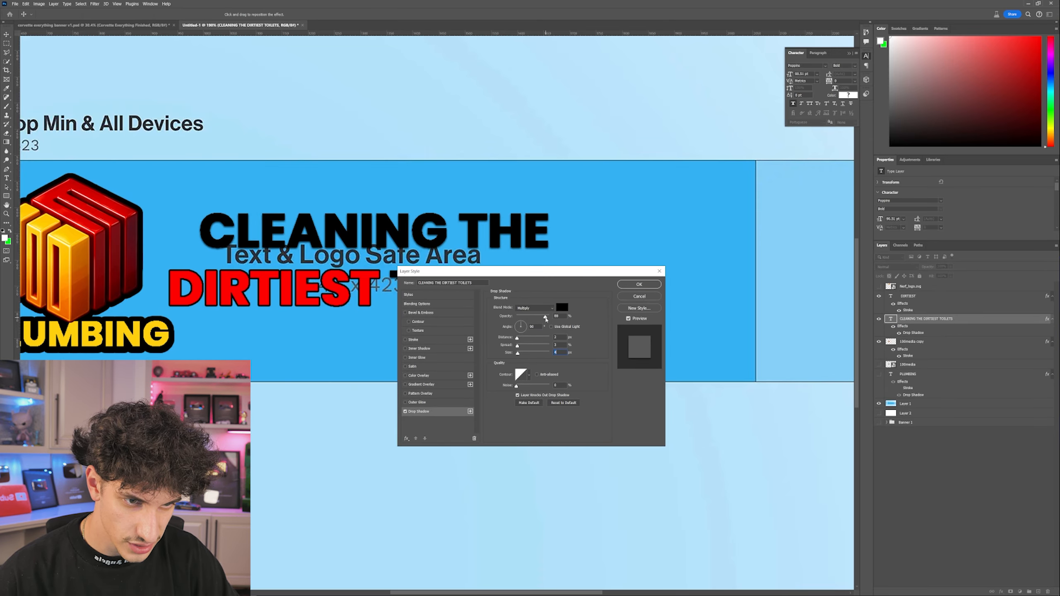
key(Escape)
Hide the blue safe-area template on Layer 1 and show the white background on Layer 2
click(878, 391)
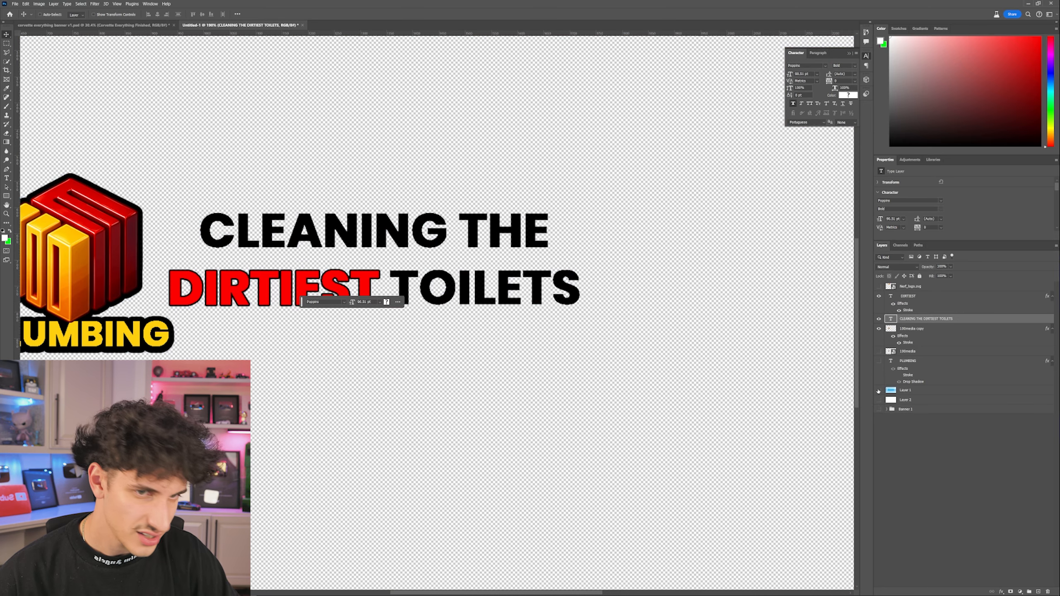
click(879, 400)
scroll(638, 341, down, 1)
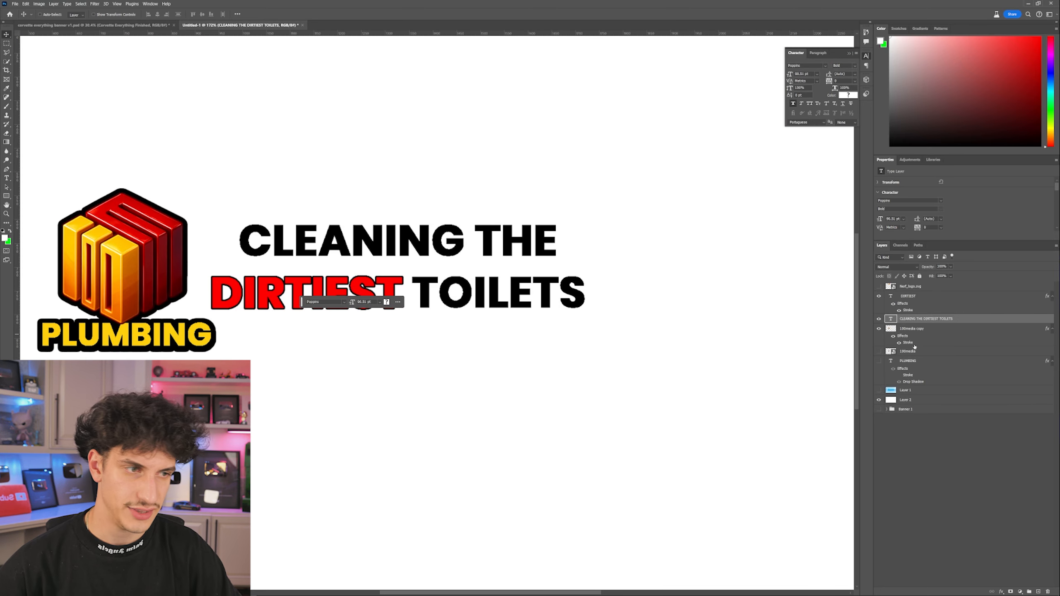
Add a drop shadow to the full CLEANING THE DIRTIEST TOILETS slogan layer
right_click(916, 322)
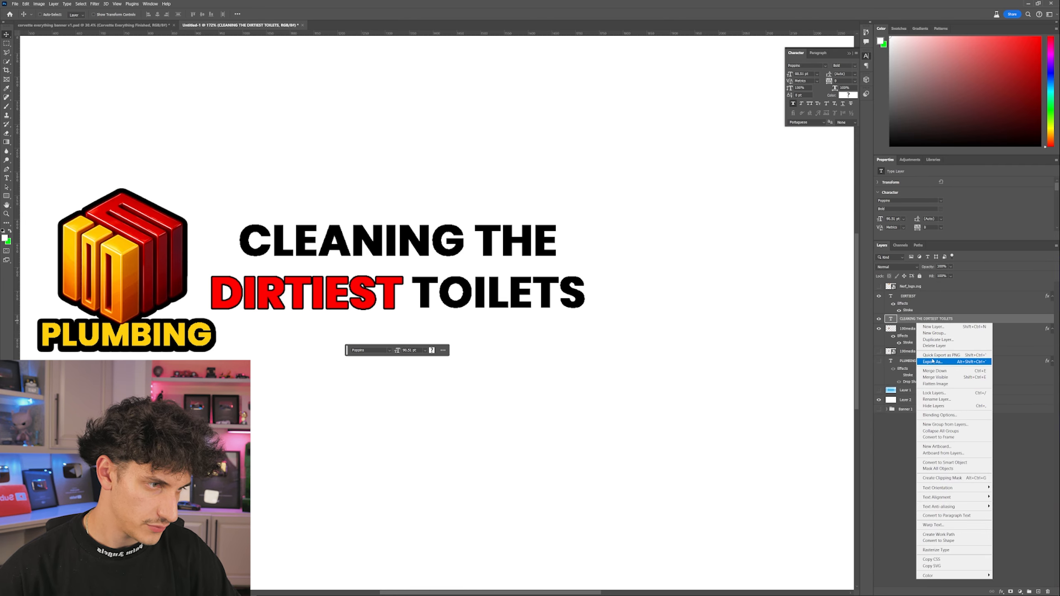
click(939, 415)
click(419, 412)
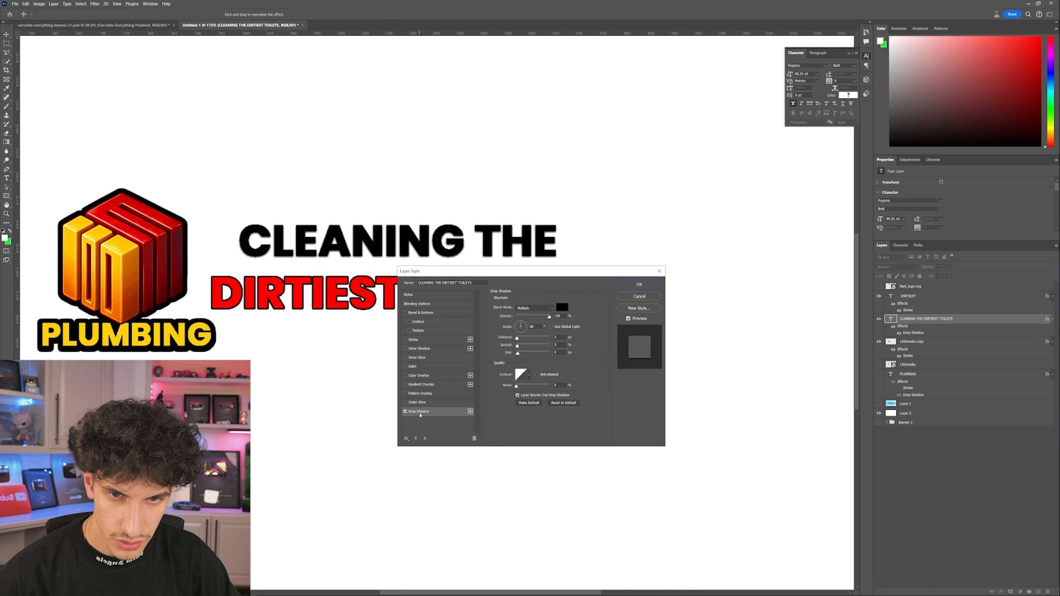
key(Return)
scroll(575, 339, down, 1)
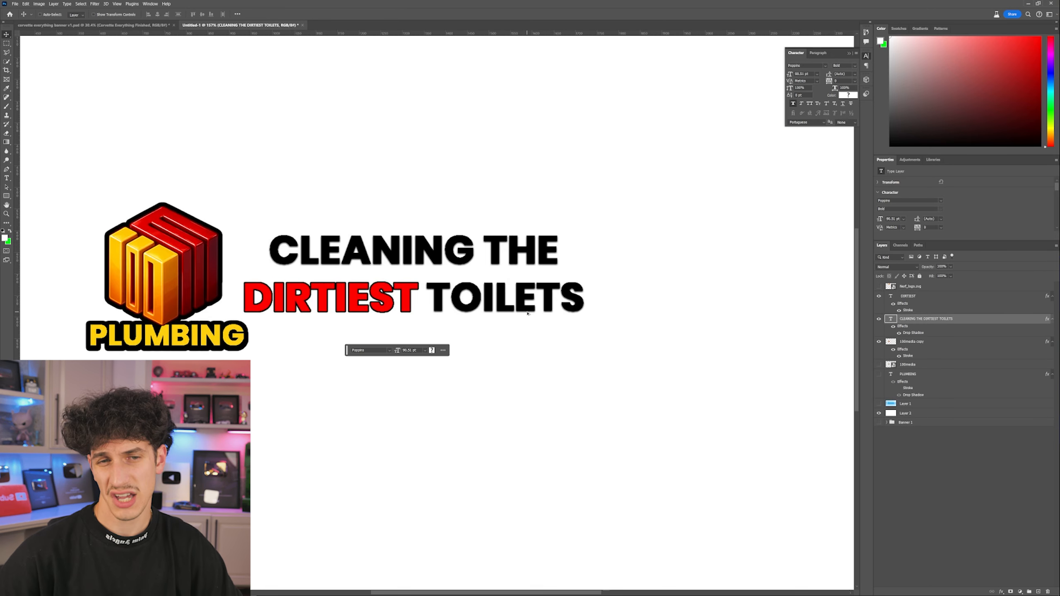
Add a drop shadow to the separate DIRTIEST layer and make the shadow slightly larger
double_click(902, 355)
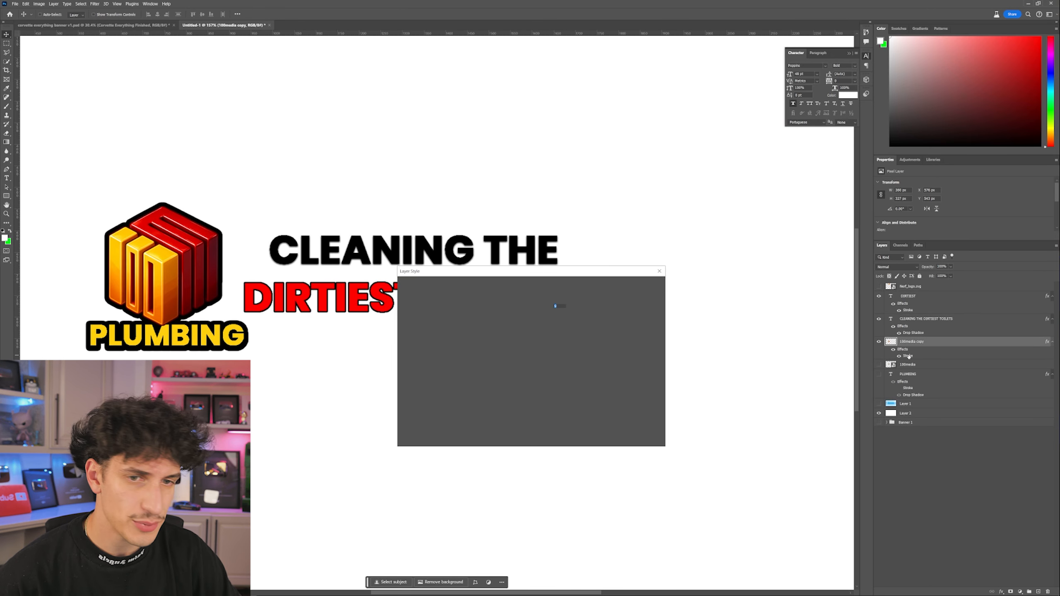
key(Escape)
double_click(906, 310)
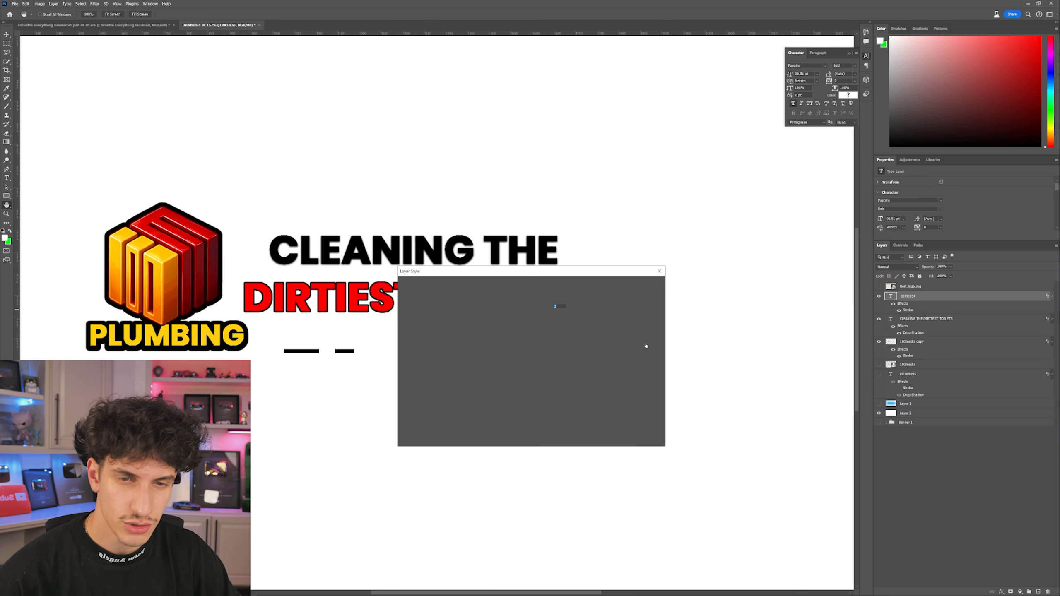
click(406, 412)
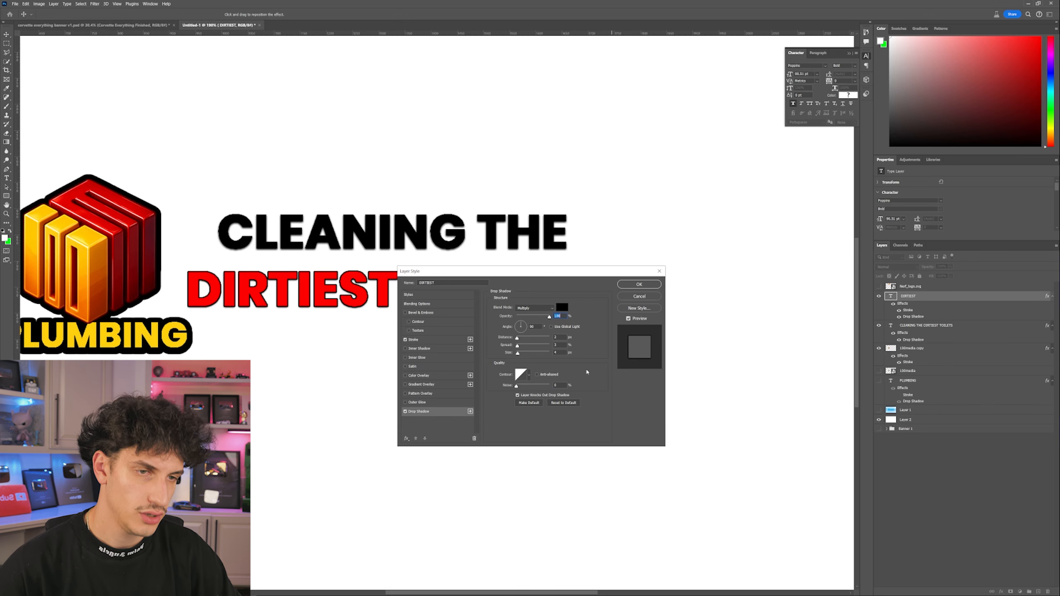
drag(561, 354, 552, 351)
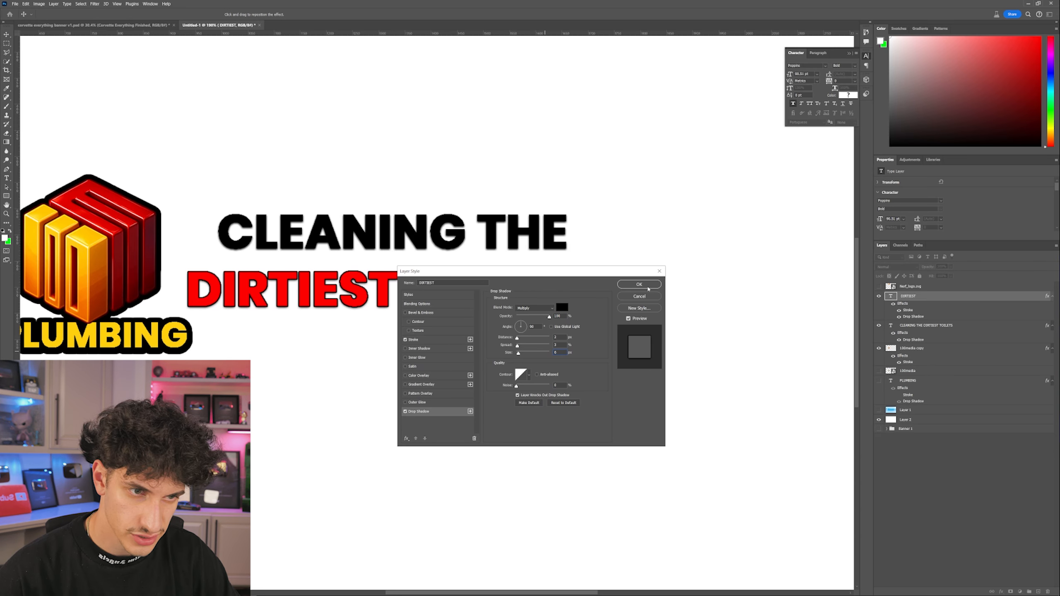
click(638, 284)
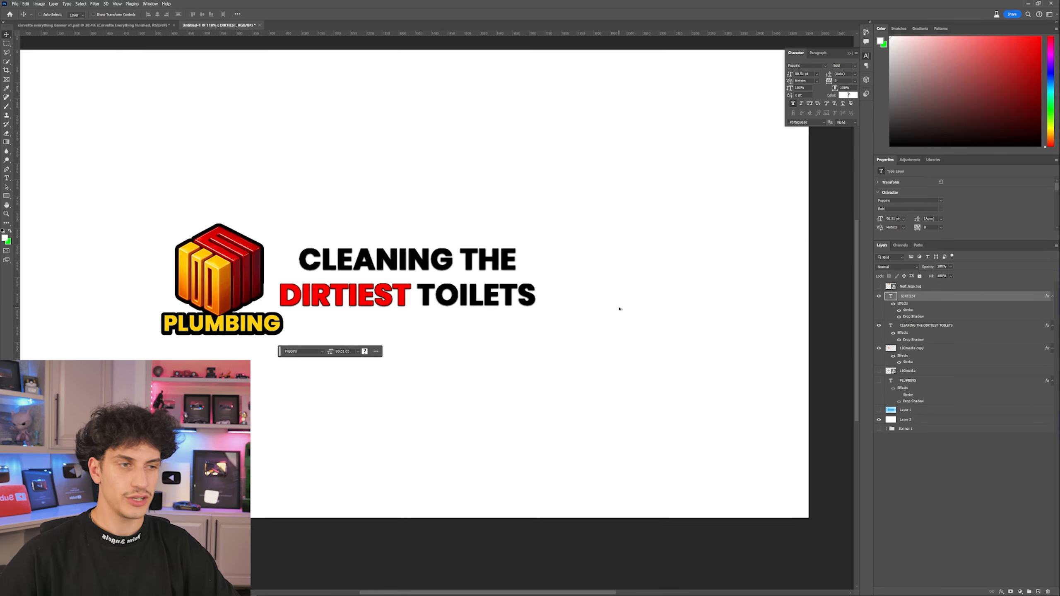
Show the blue safe-area template on Layer 1 and select the TAN09459.ARW portrait in the 100 Plumbing Example folder in File Explorer
scroll(617, 305, up, 2)
click(879, 410)
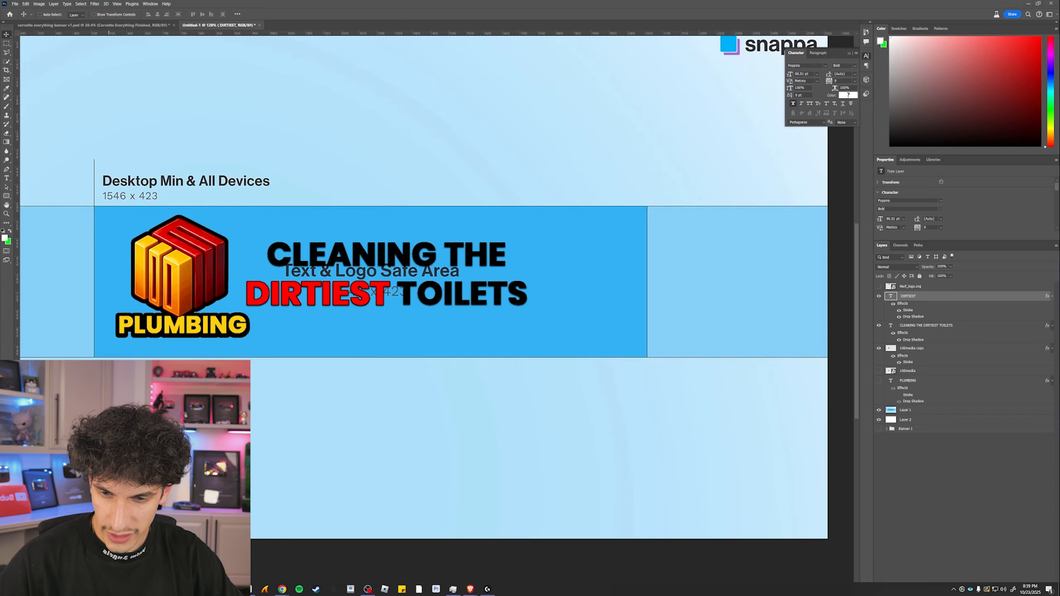
click(402, 589)
click(623, 250)
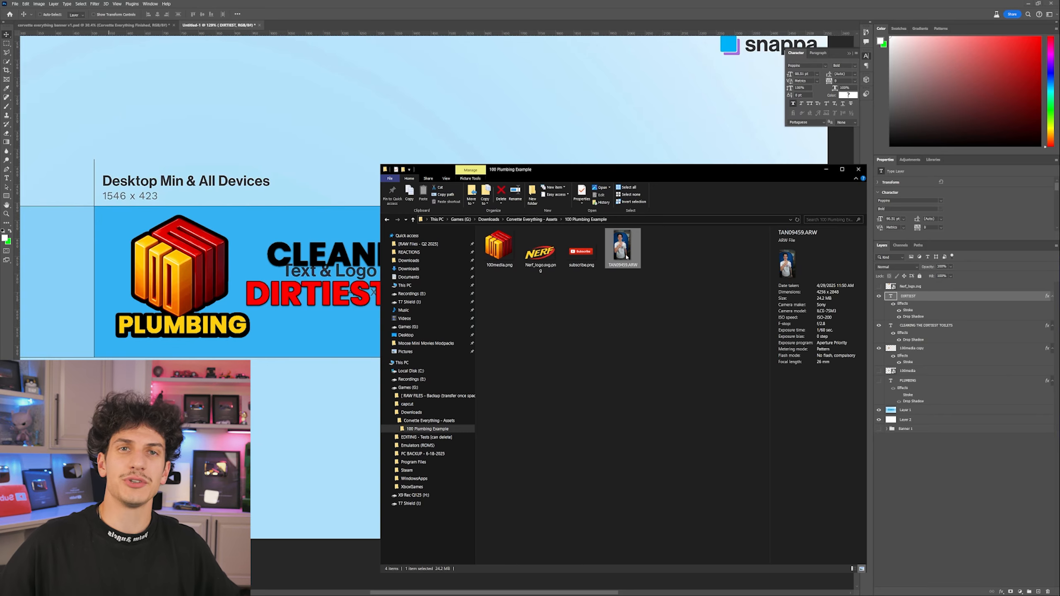
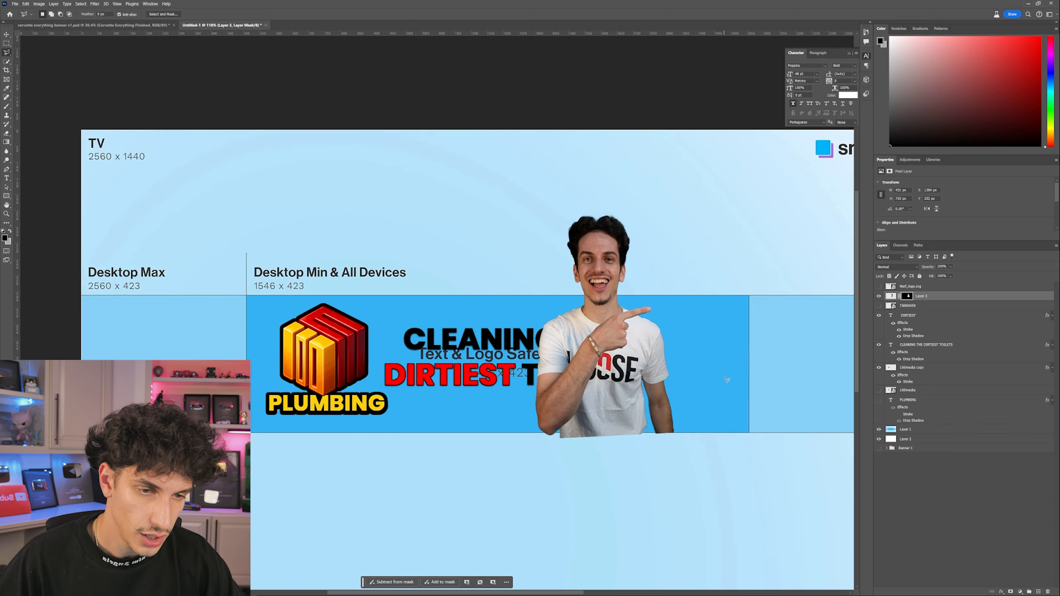
Scale down the cut-out man on Layer 3 to about the safe area's height and place him at its right end beside the slogan
key(ctrl+t)
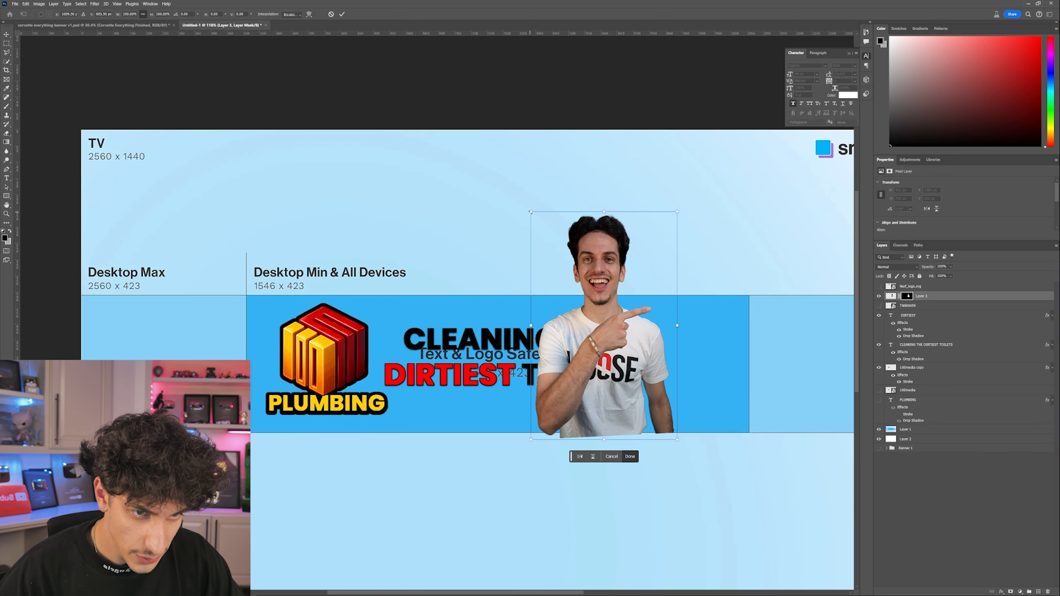
key(l)
key(ctrl+t)
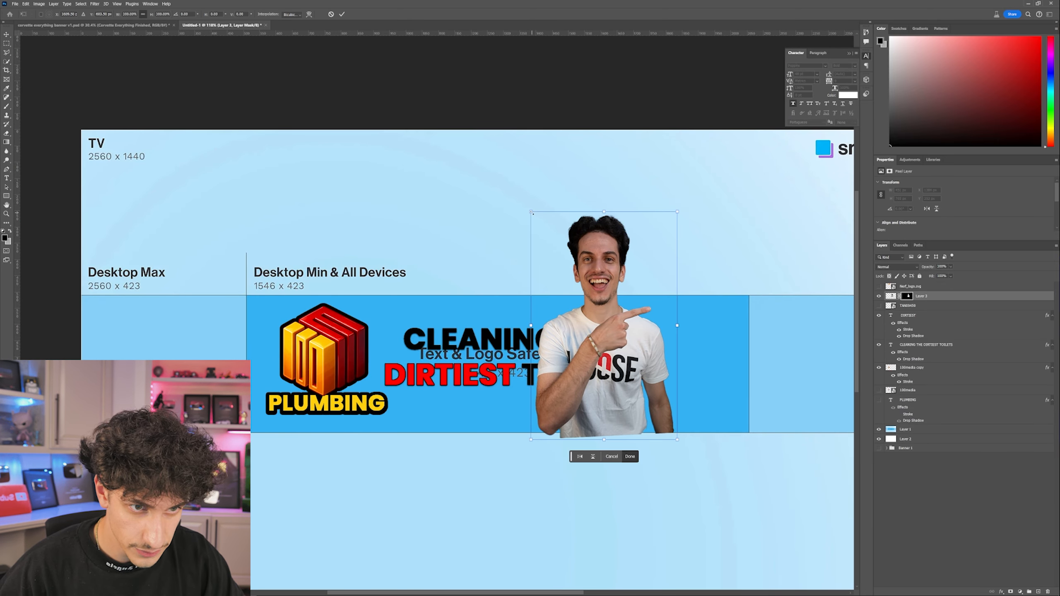
drag(531, 212, 646, 297)
drag(649, 404, 697, 402)
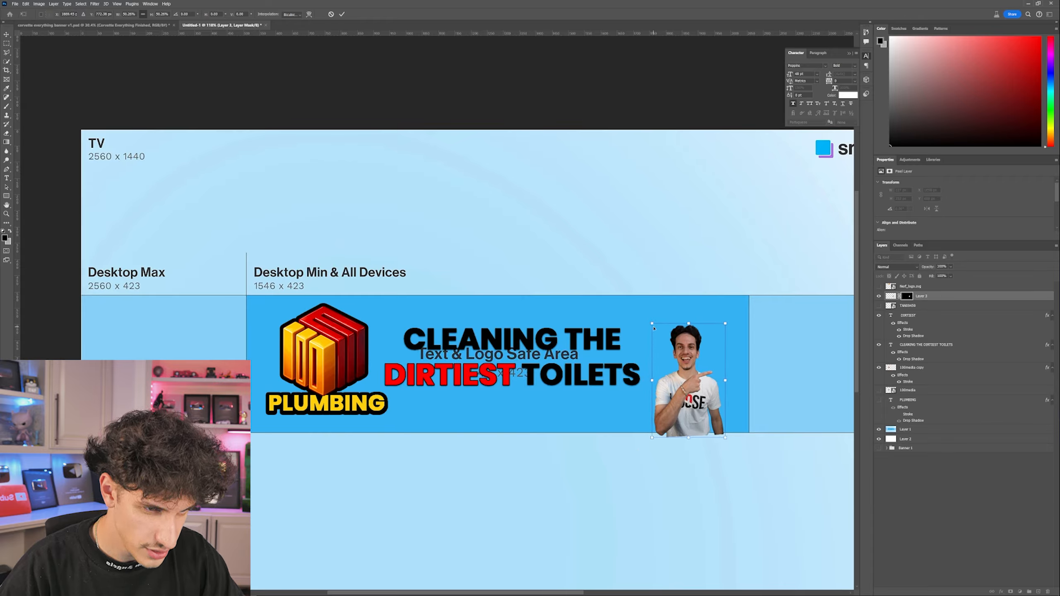
drag(652, 324, 637, 301)
drag(684, 336, 691, 338)
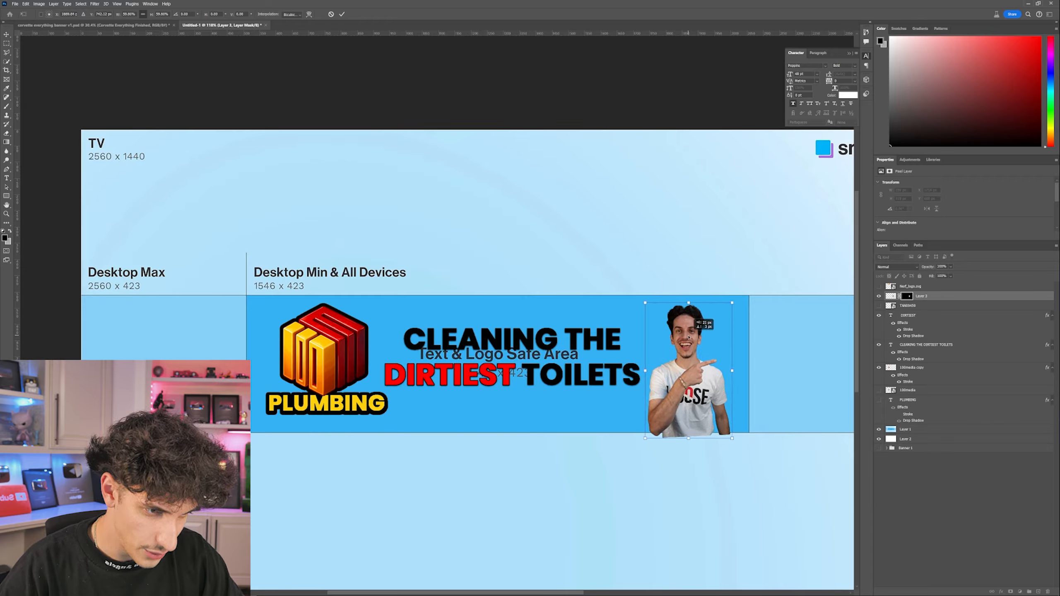
key(Return)
key(l)
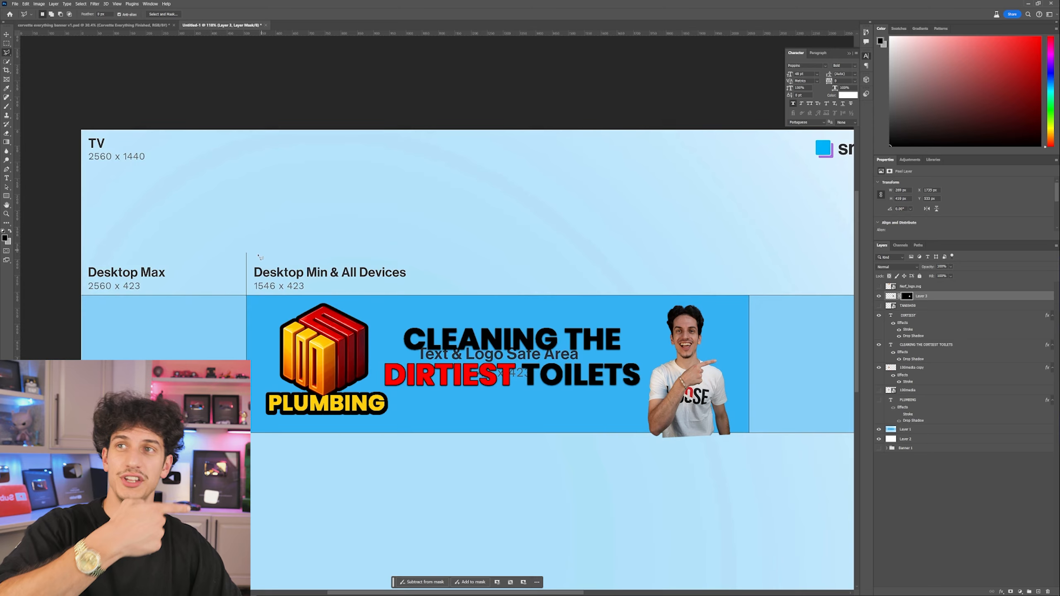
Flip the cut-out man horizontally so he points at the slogan and shift him slightly towards the text
click(25, 3)
mouse_move(47, 160)
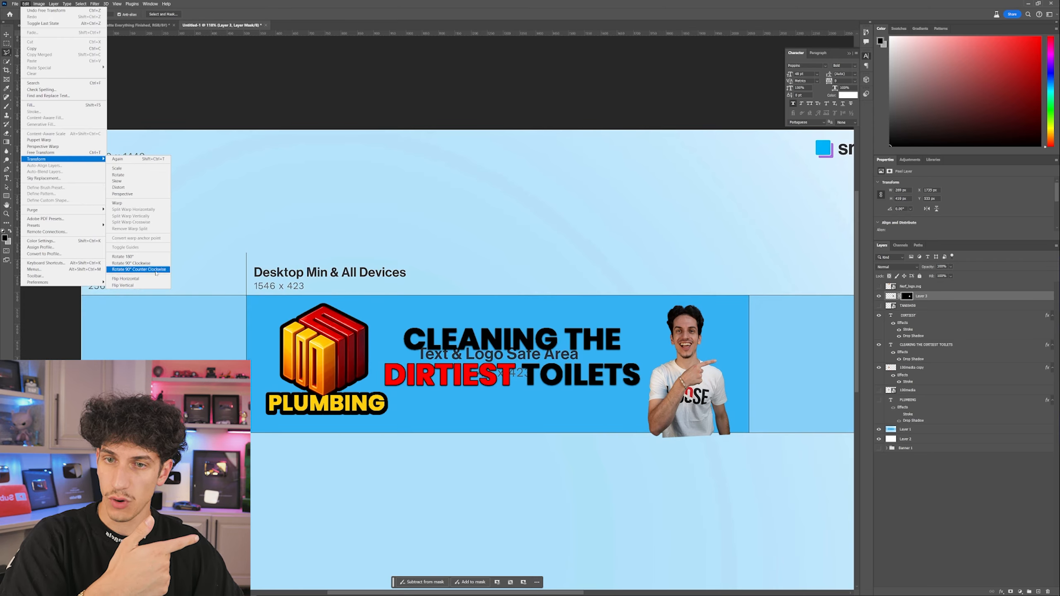
click(125, 279)
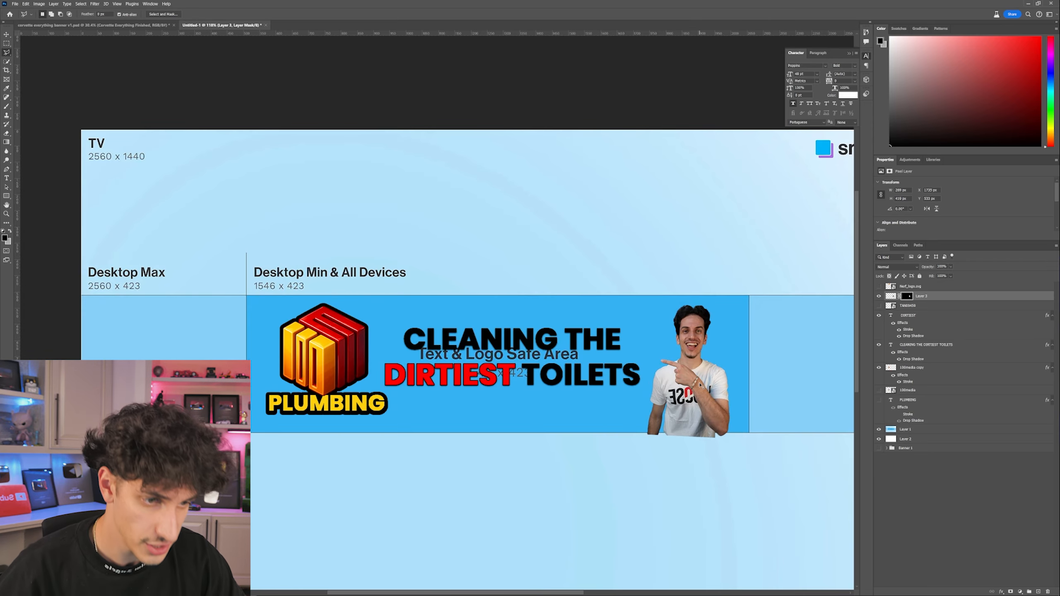
drag(703, 384, 696, 386)
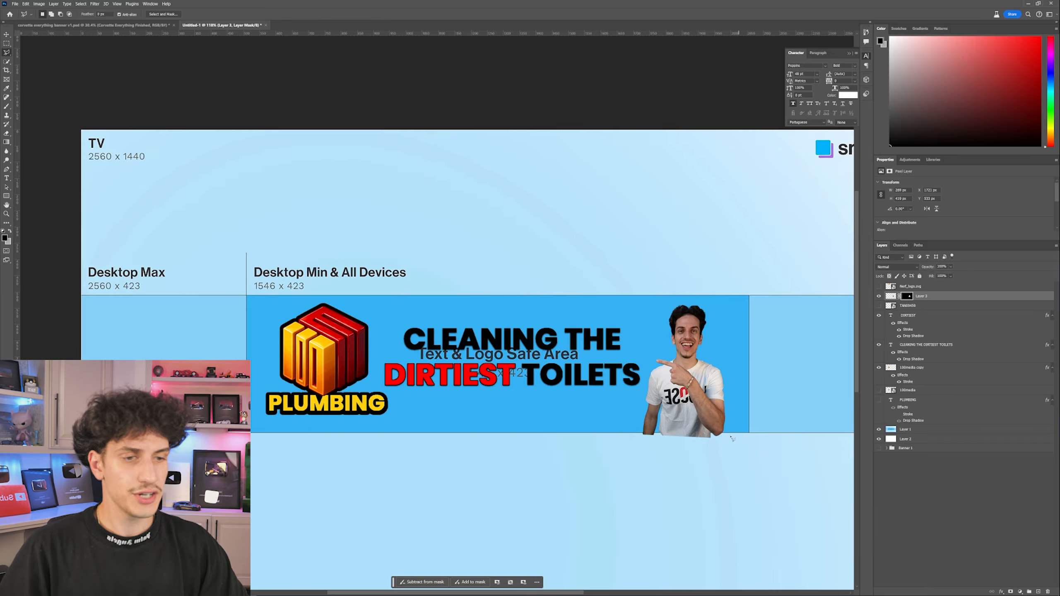
Select the strip below the safe area's lower edge, erase the part of the cut-out man inside it and deselect
click(6, 43)
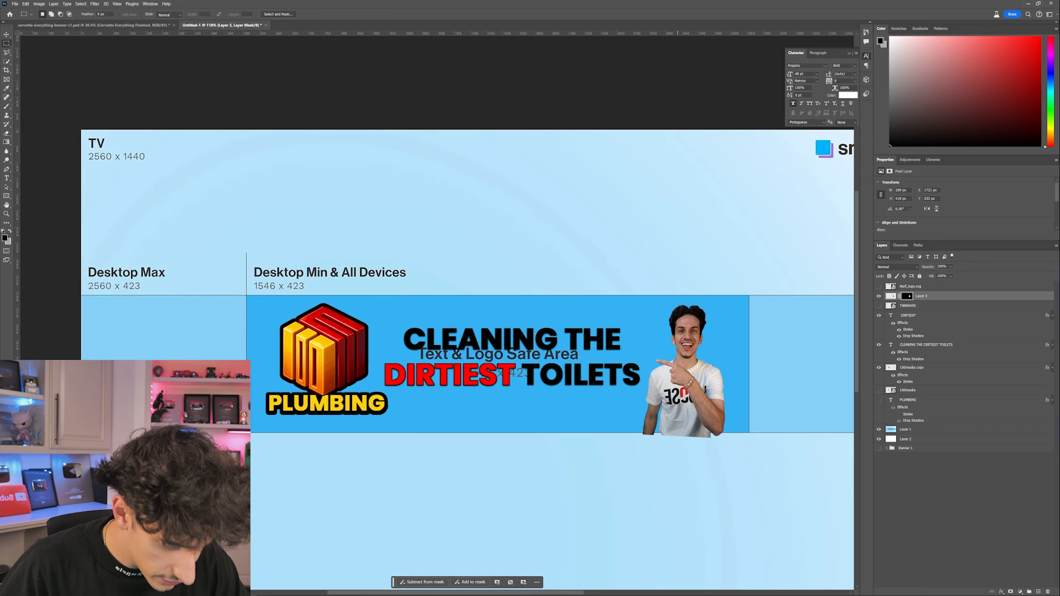
drag(776, 493, 606, 433)
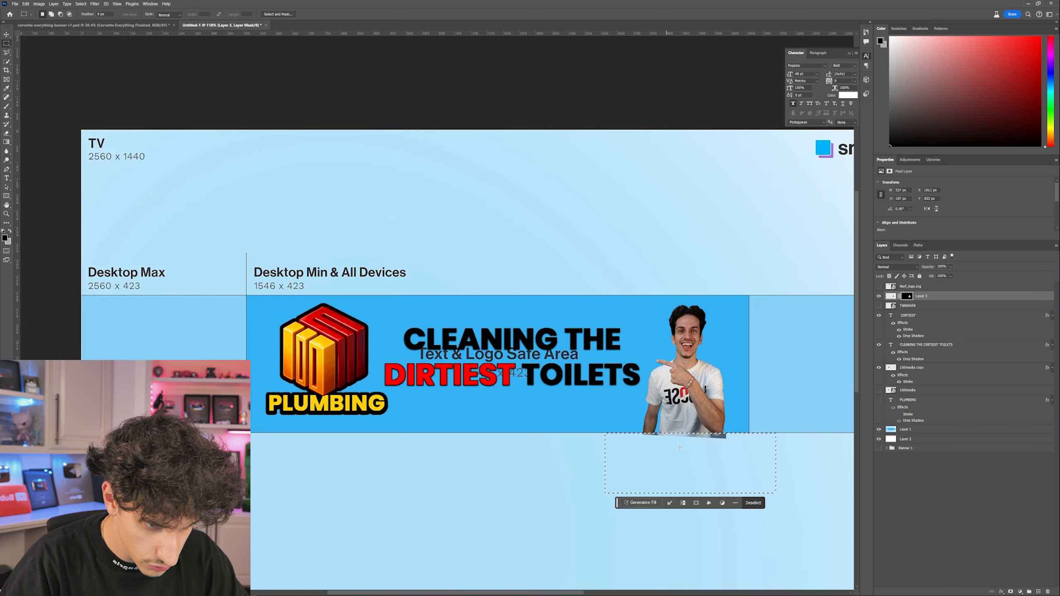
click(924, 306)
click(921, 297)
key(Delete)
click(898, 493)
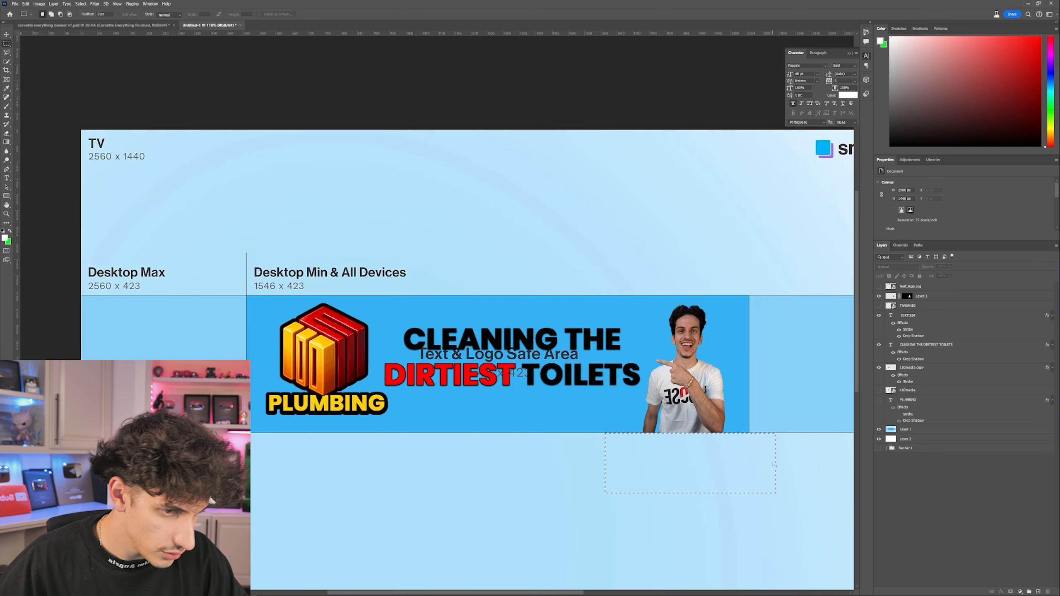
key(ctrl+d)
scroll(747, 388, down, 5)
scroll(738, 387, up, 5)
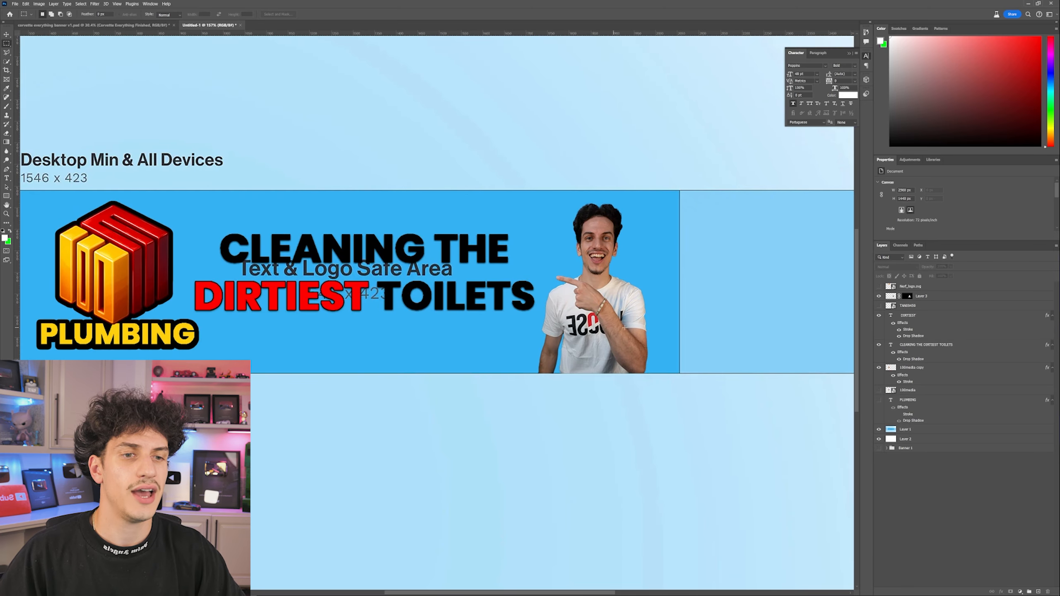
Try generative fill over the man's torso with the prompt "plumbing outfit with pointing left" and go through the variations
click(947, 297)
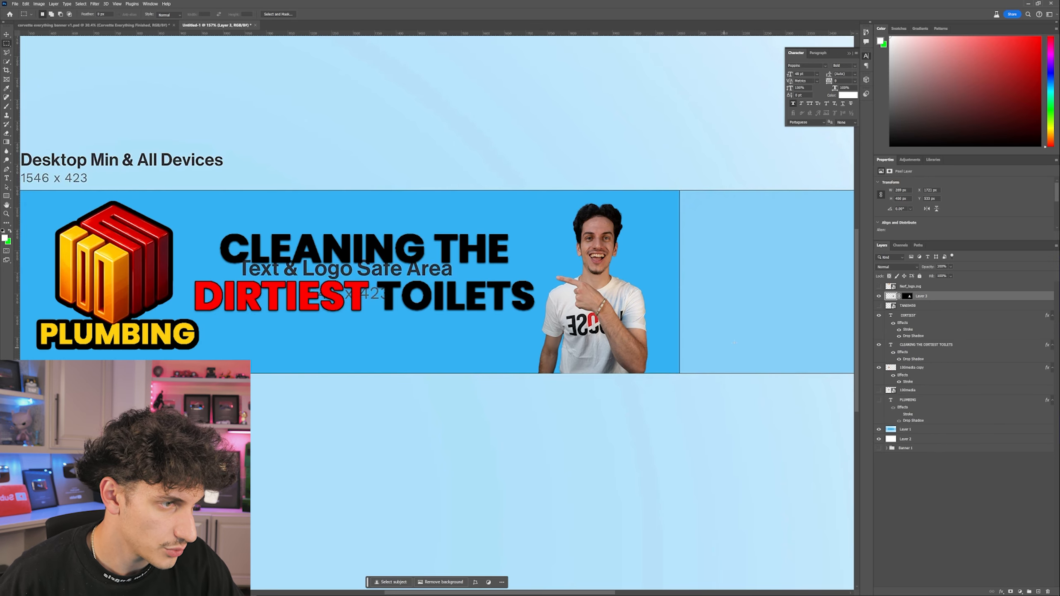
drag(493, 274, 687, 403)
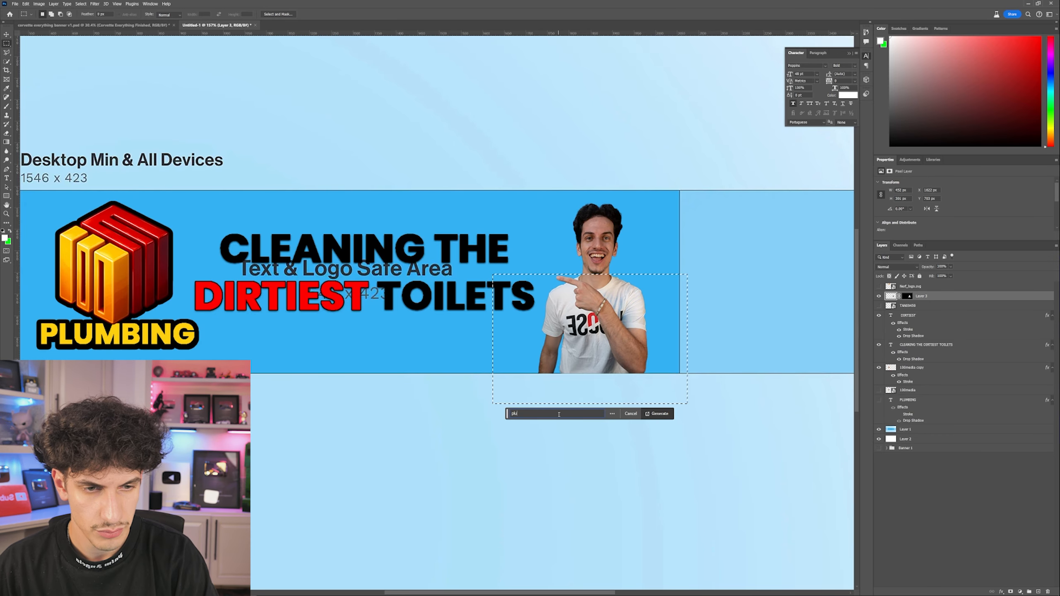
click(559, 414)
text(pkimbing outfit with point)
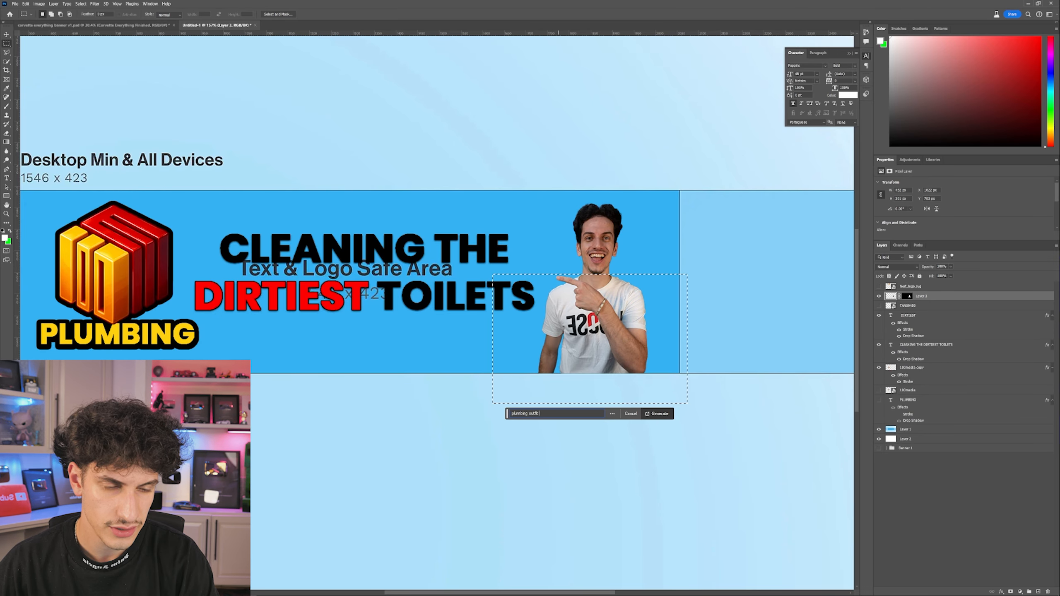
text(ing left)
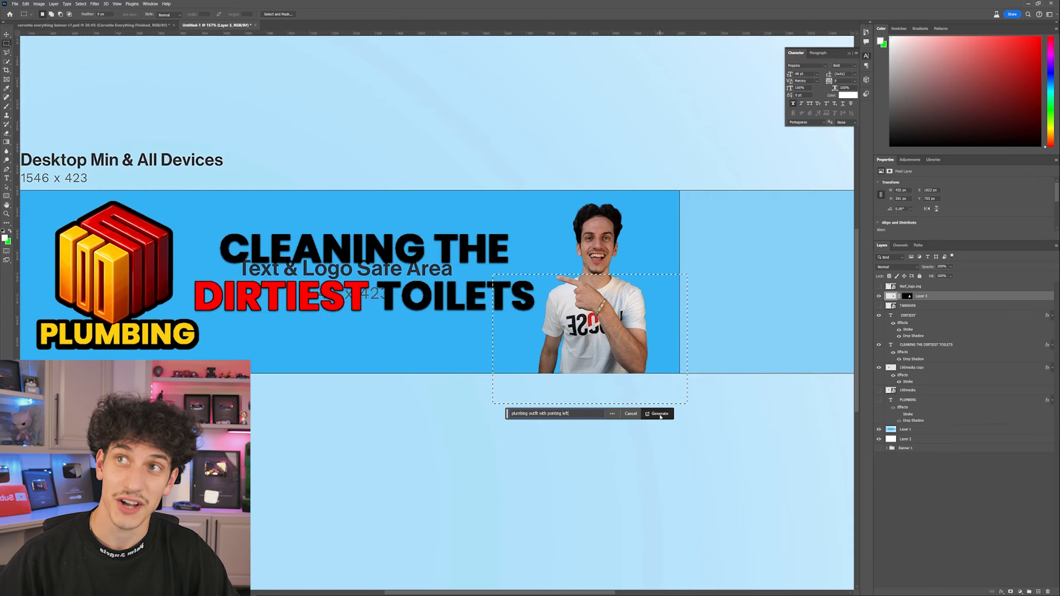
click(659, 415)
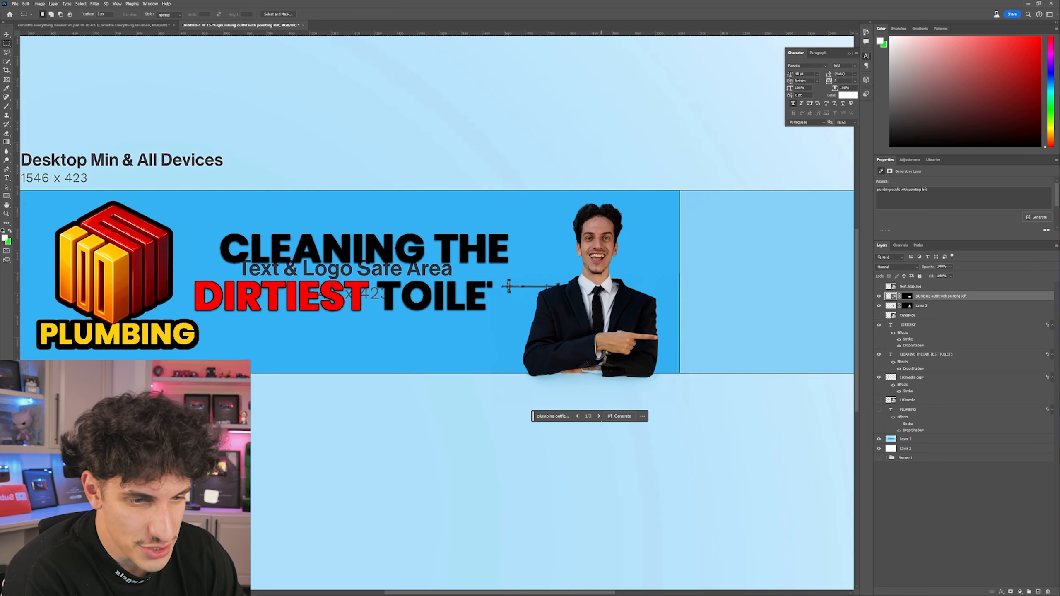
click(599, 416)
click(599, 416)
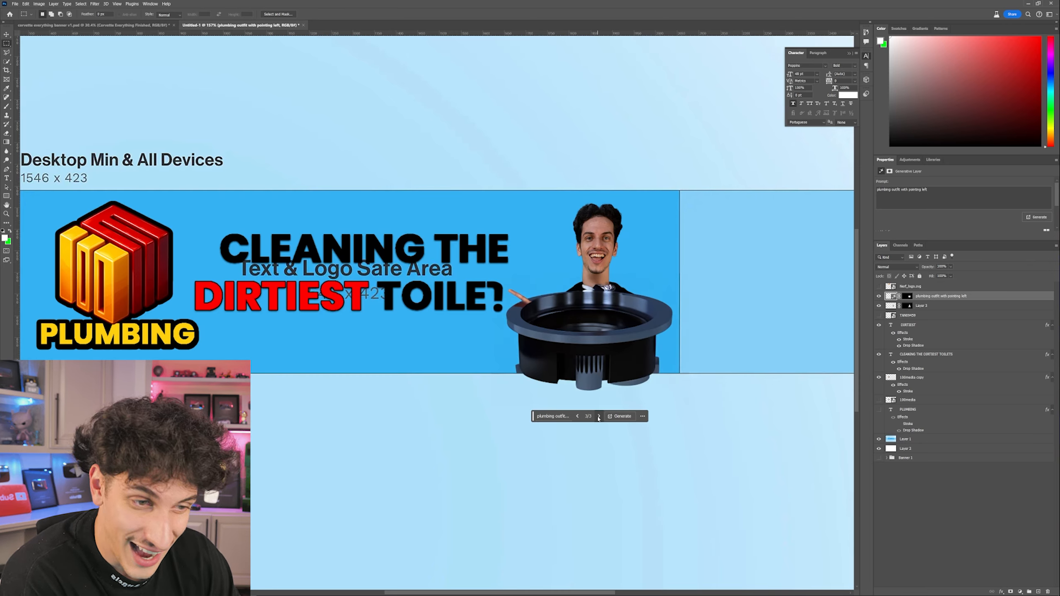
click(599, 416)
Shorten the generative fill prompt to "plumbing outfit" and generate new variations
click(567, 416)
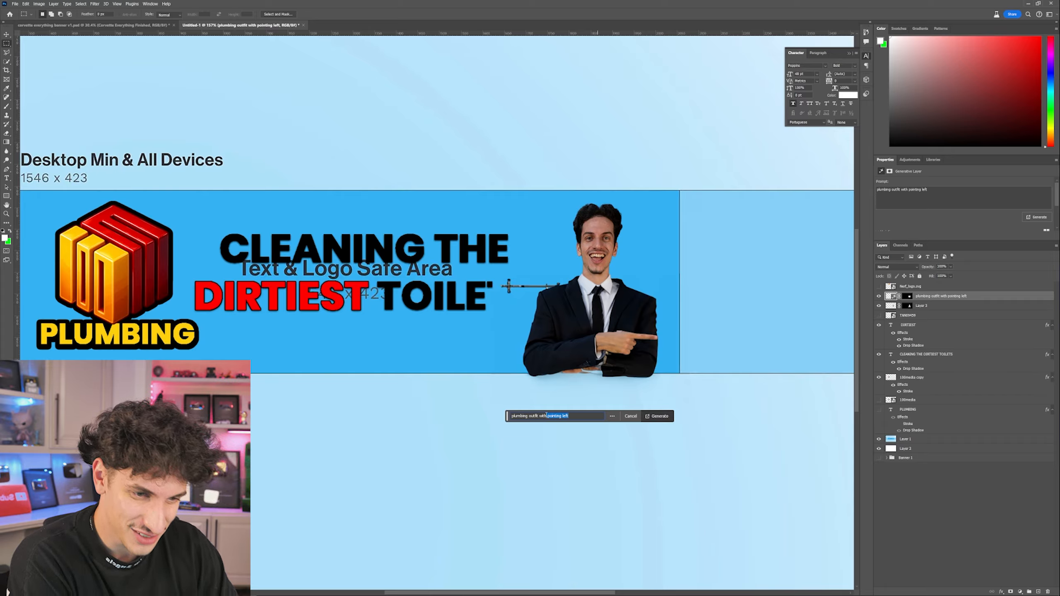
drag(534, 423, 551, 405)
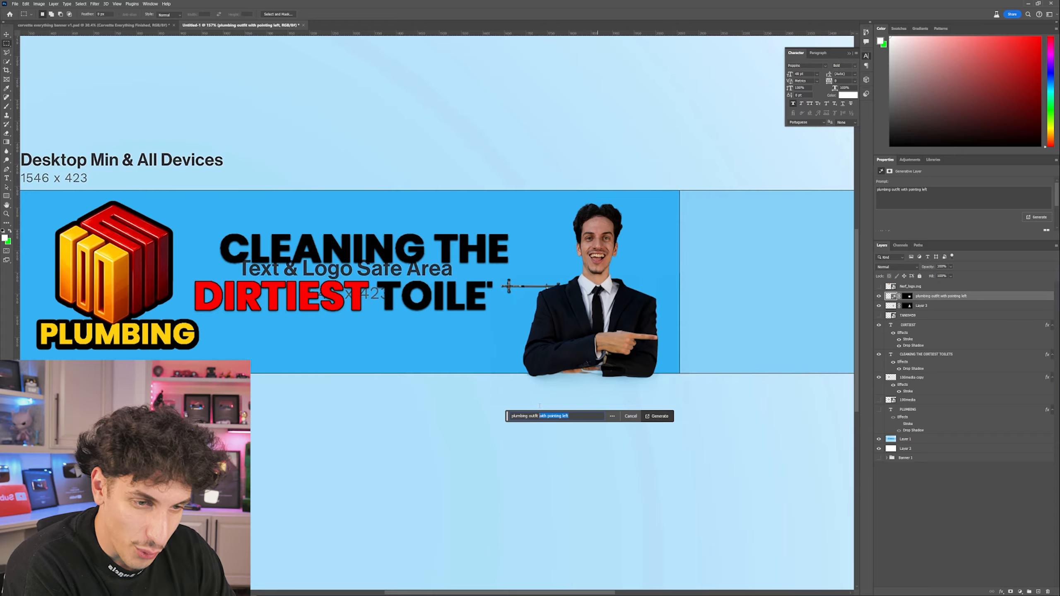
key(BackSpace)
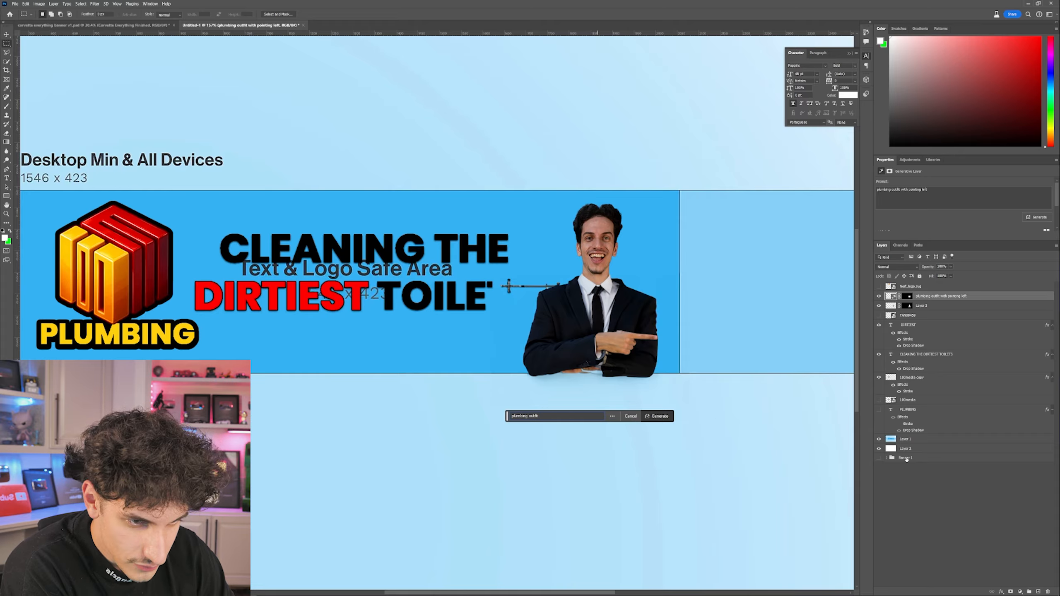
click(656, 417)
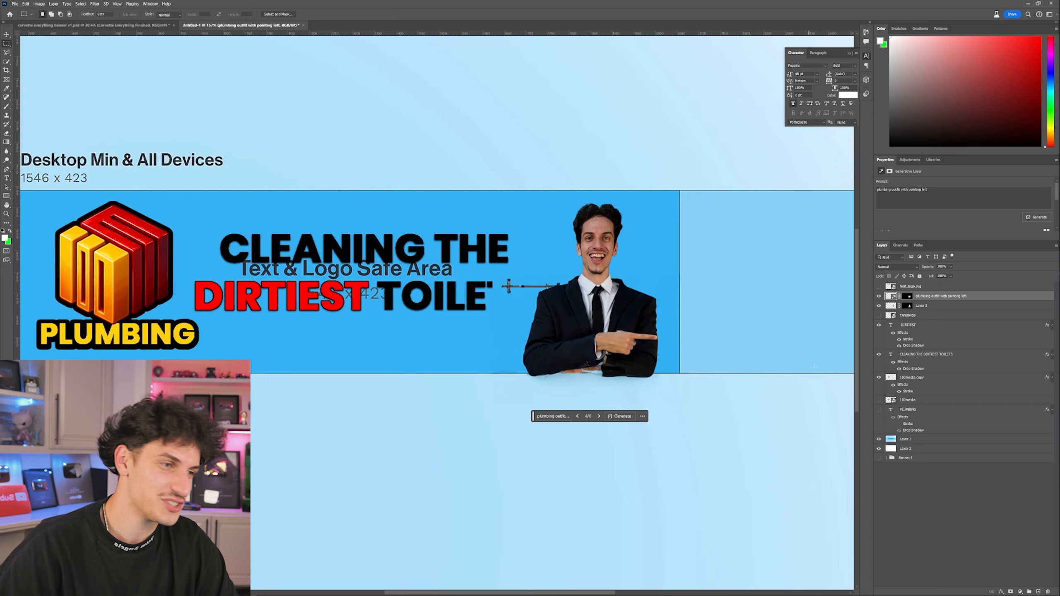
Delete the generated outfit layer above the cut-out man
click(907, 315)
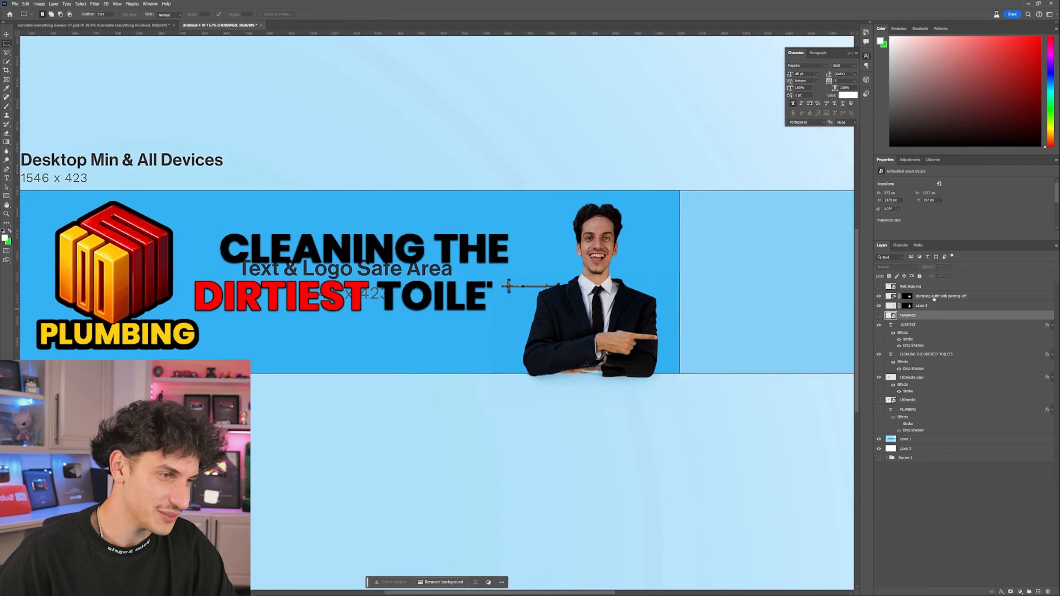
click(935, 305)
click(935, 287)
click(935, 297)
key(Delete)
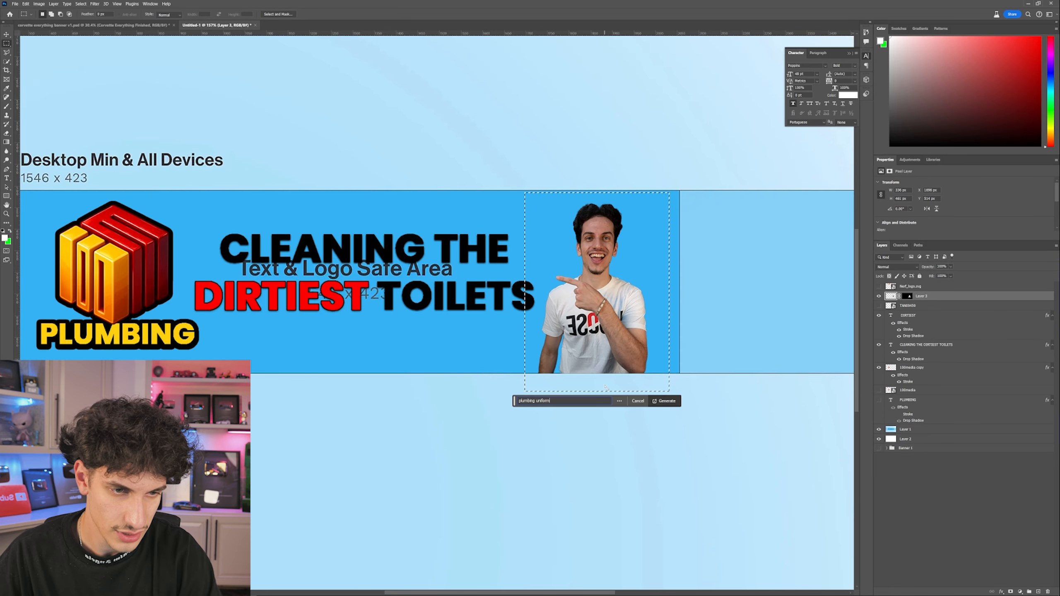
Try generative fill over the man with the prompt "plumbing uniform", go through the variations, discard them and deselect
click(666, 401)
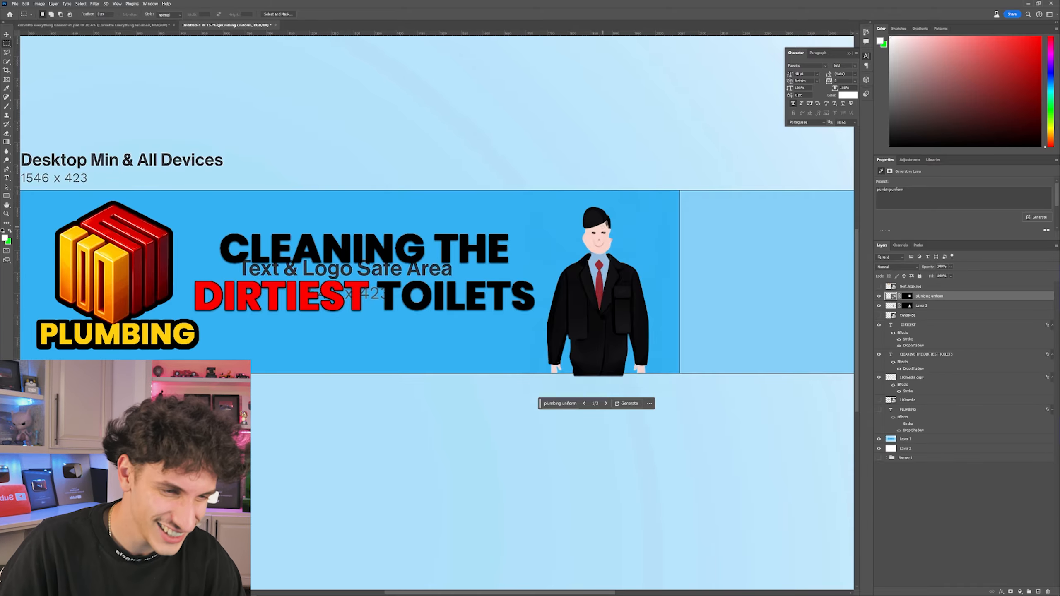
click(605, 403)
click(605, 403)
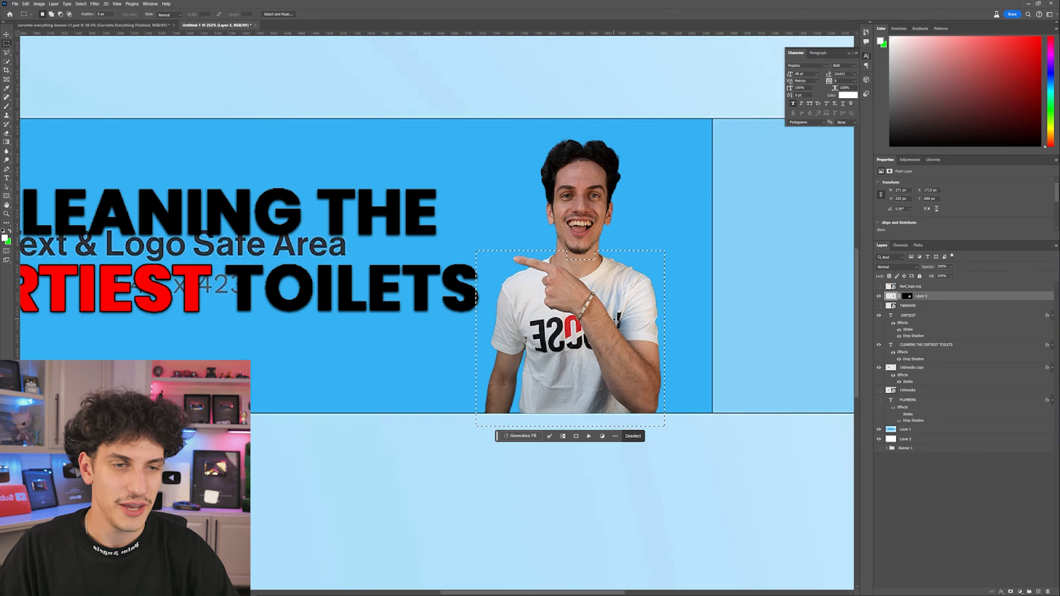
key(ctrl+d)
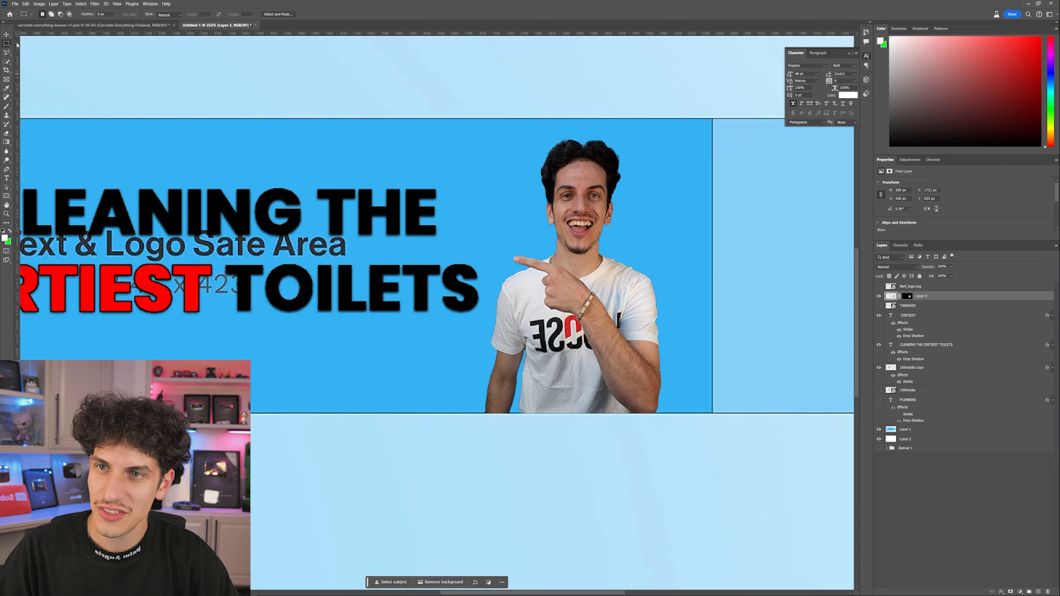
Select the man's torso below the chin, enter the generative fill prompt "plumbing outfit" and hide the blue template layer, Layer 1
drag(679, 437, 464, 242)
drag(550, 232, 611, 260)
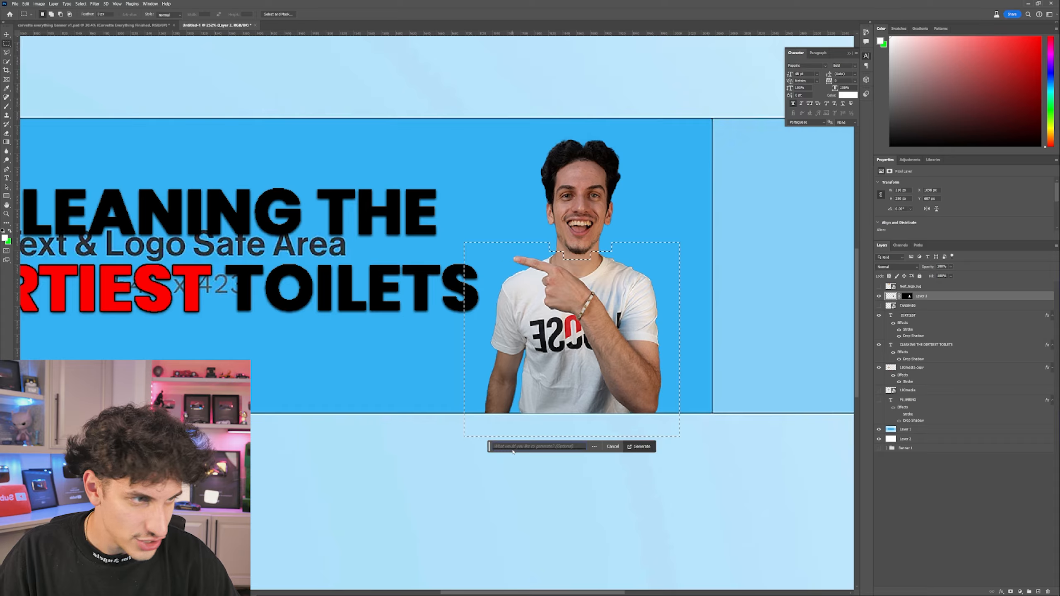
text(plumbing outfit)
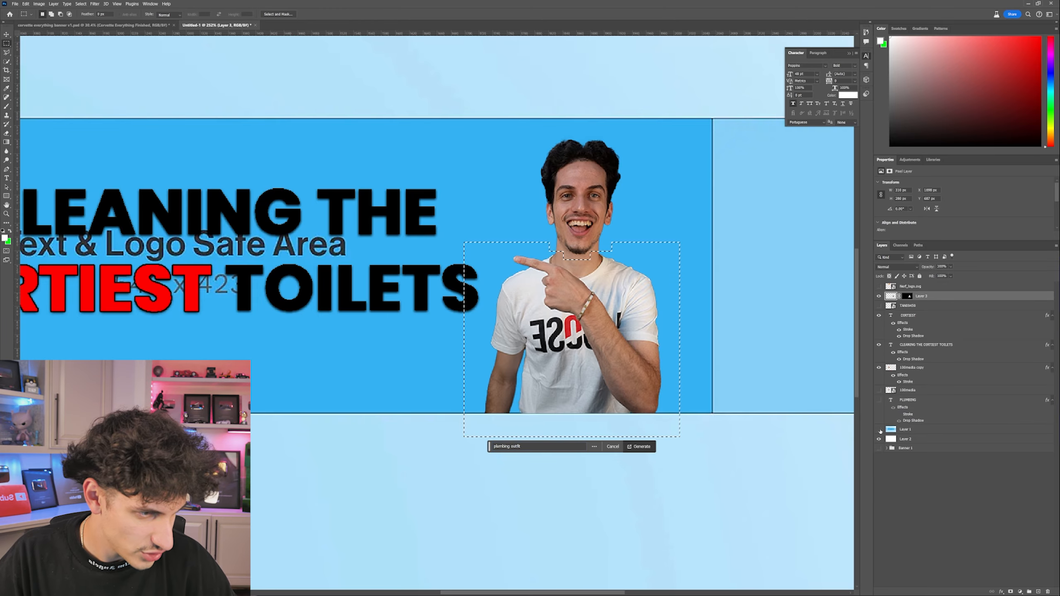
click(880, 430)
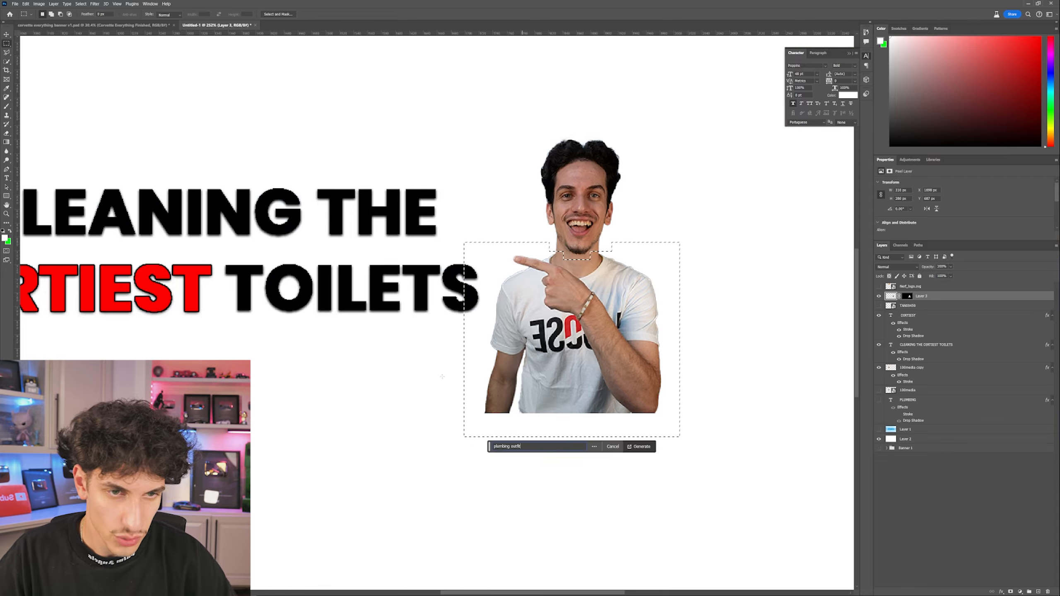
Trim the torso selection around the pointing hand and the arm below it, generate the plumbing outfit and go through its variations
drag(487, 354, 484, 330)
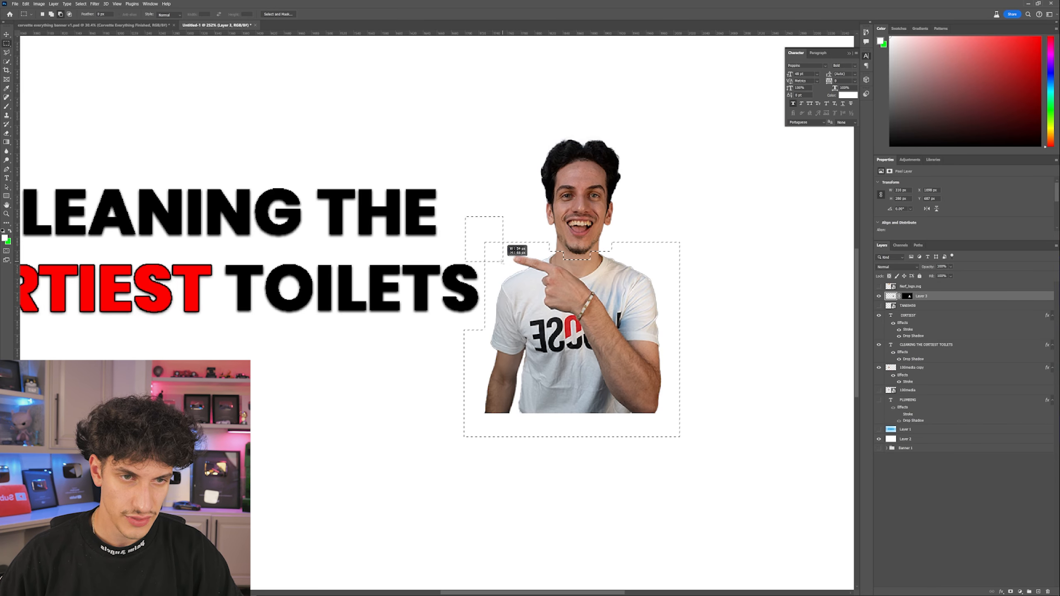
drag(503, 262, 504, 252)
drag(469, 225, 492, 267)
drag(458, 266, 478, 289)
drag(461, 363, 475, 379)
click(637, 445)
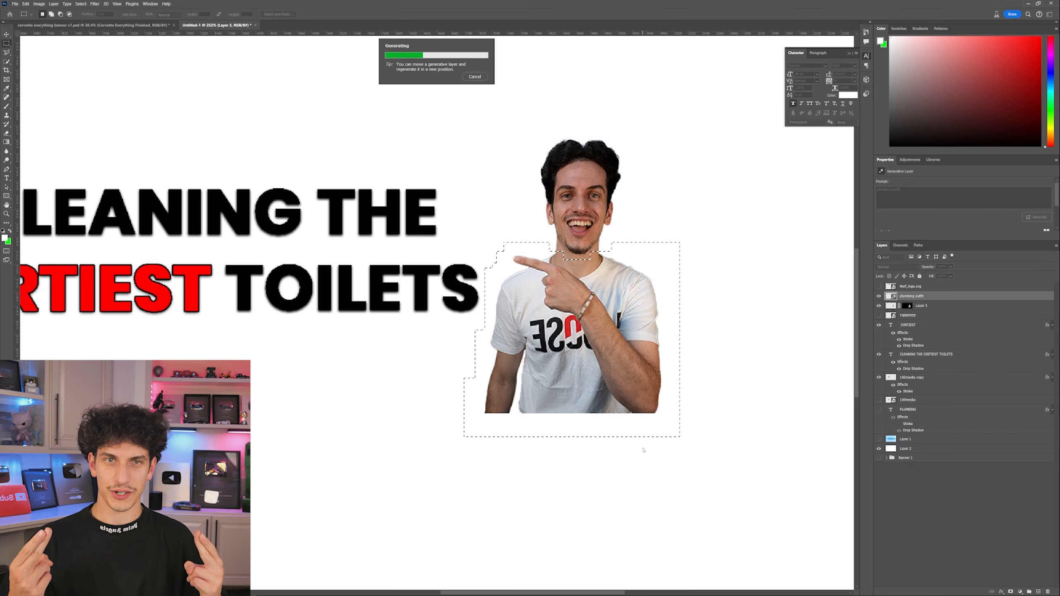
click(581, 450)
click(582, 450)
click(581, 450)
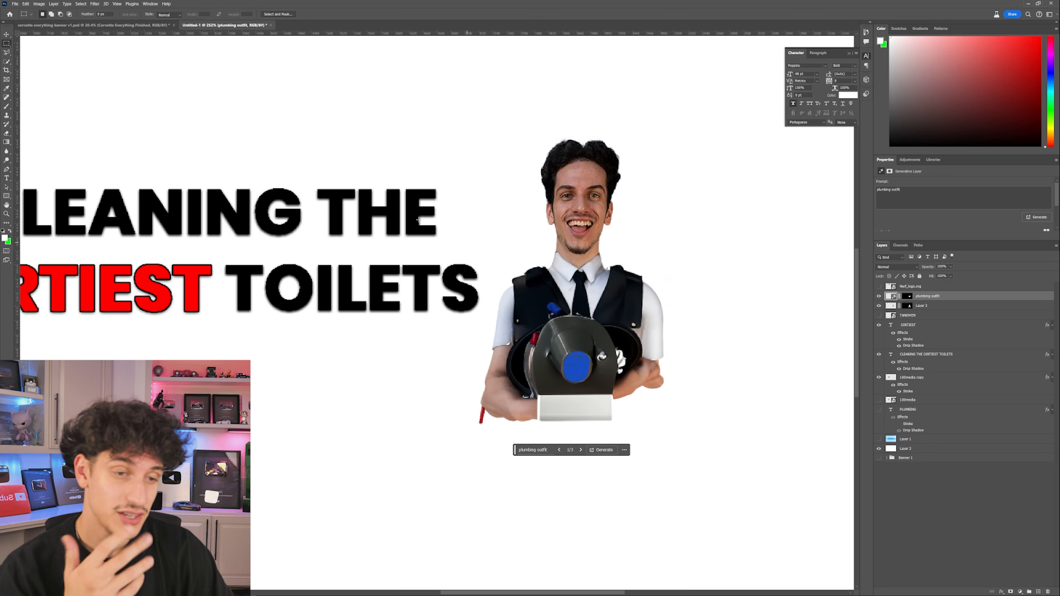
Switch to the corvette everything banner document, hide the Corvette Everything Finished group, and show and expand the 100 Plumbing Example group
click(53, 26)
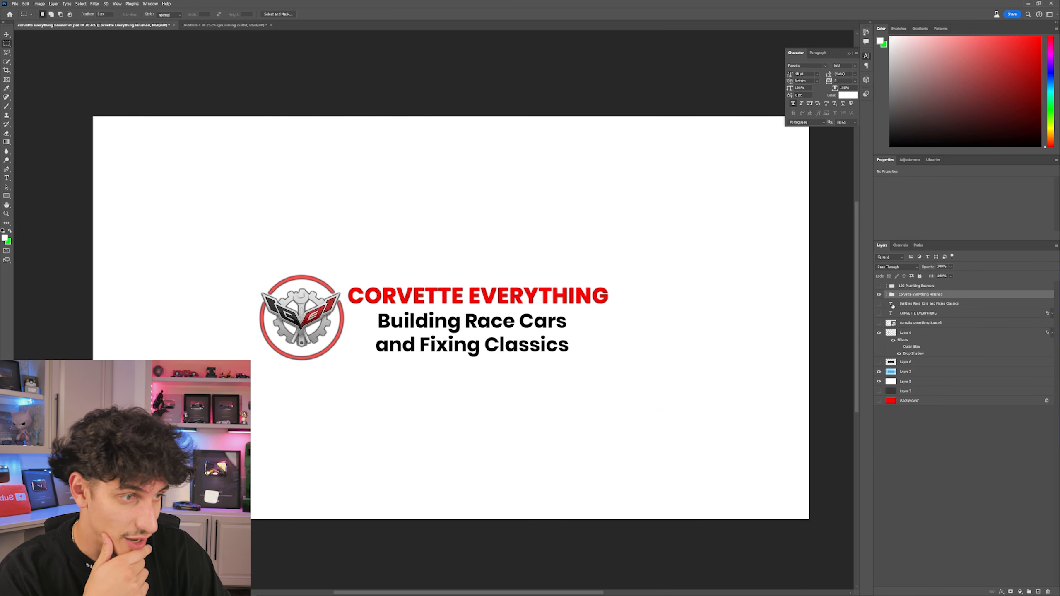
click(877, 294)
click(879, 286)
click(893, 287)
click(887, 286)
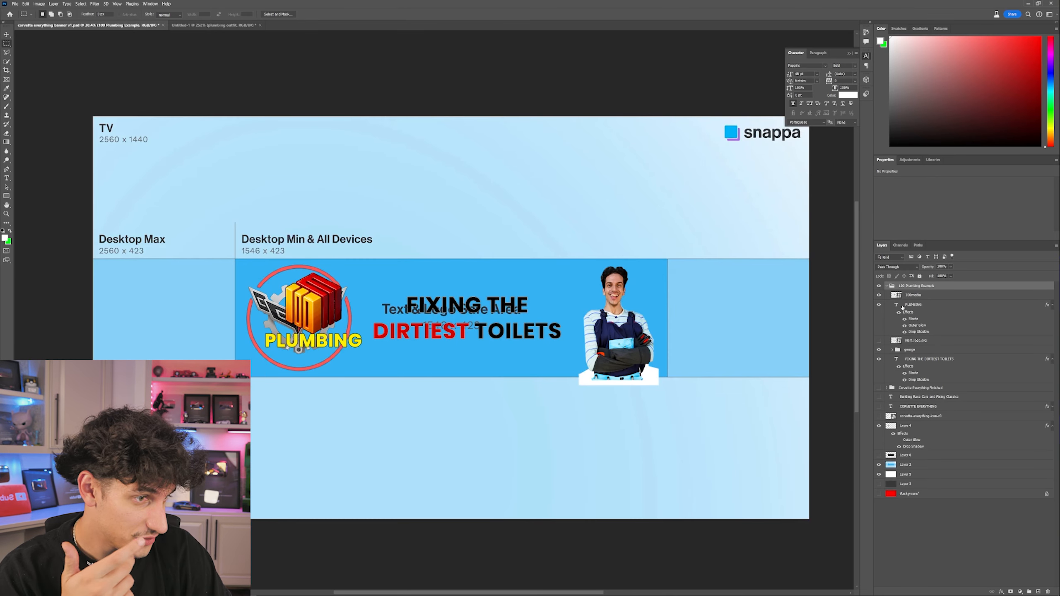
click(914, 306)
click(916, 359)
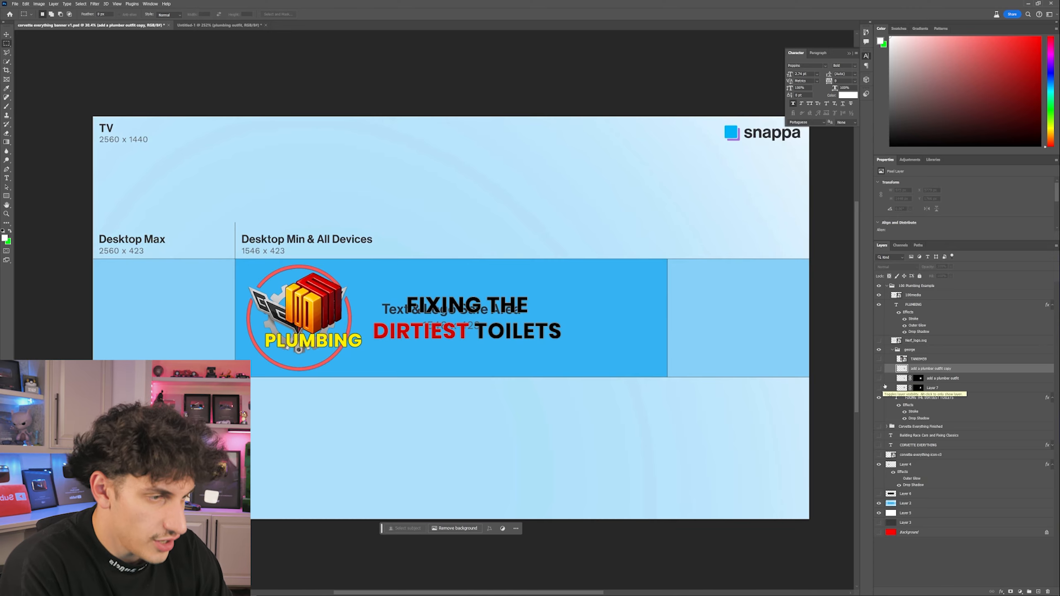
Show the original photo and both plumber outfit layers in turn, leaving only "add a plumber outfit copy" visible
click(879, 388)
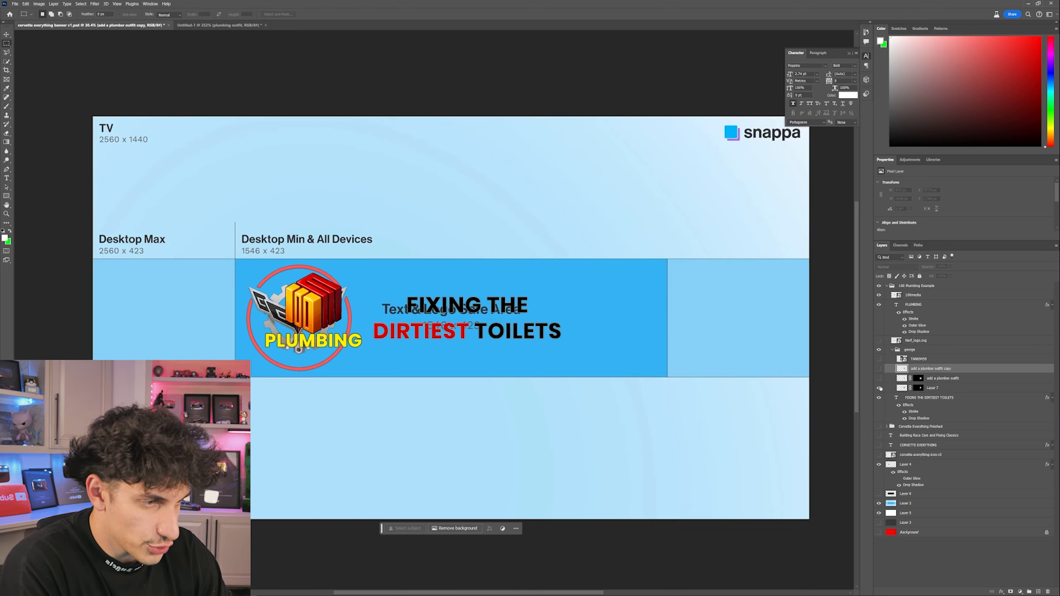
click(879, 378)
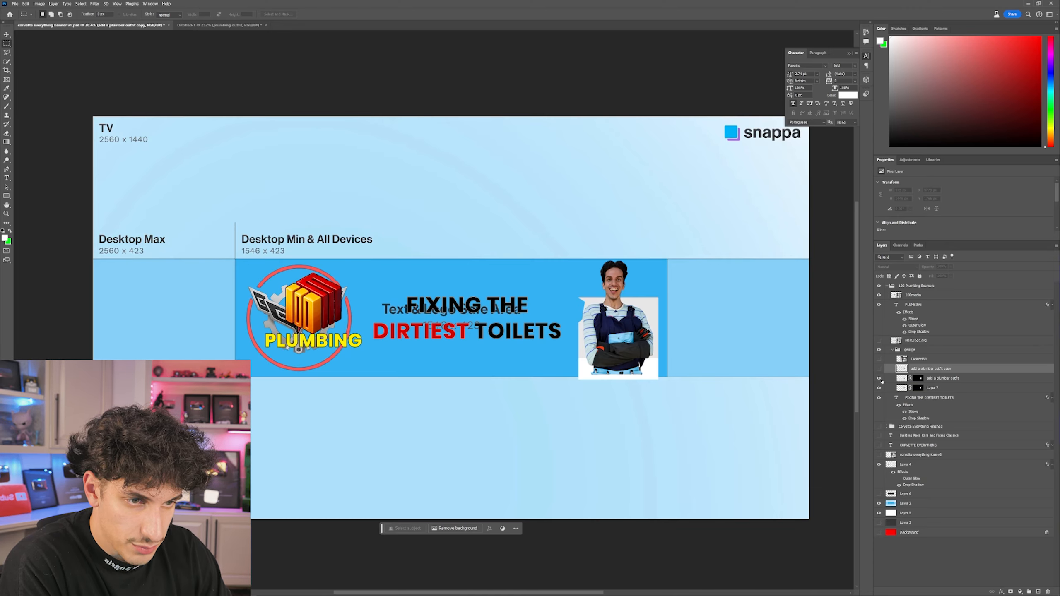
click(880, 369)
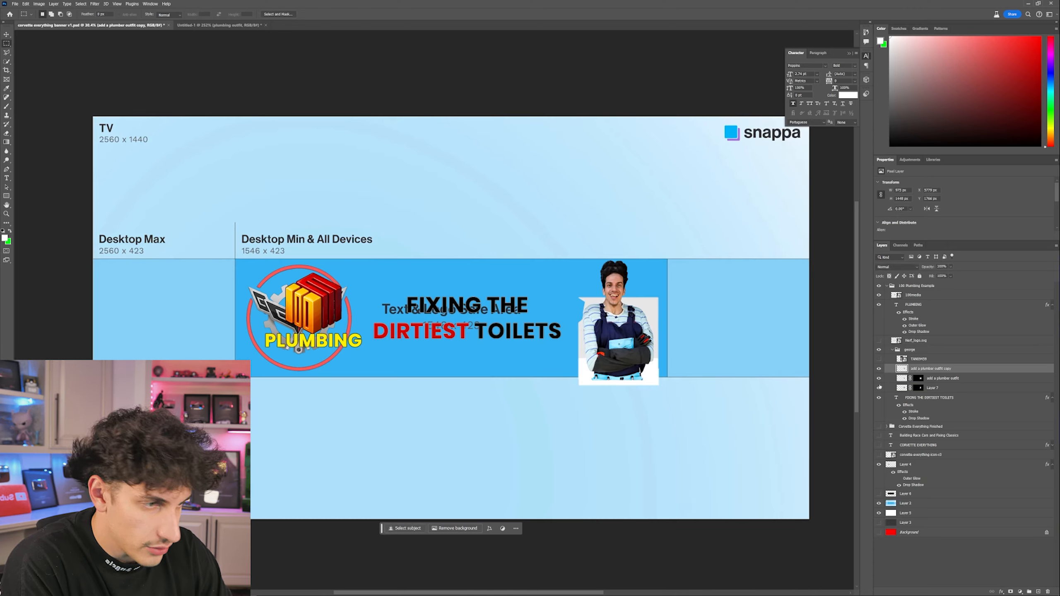
drag(879, 388, 879, 379)
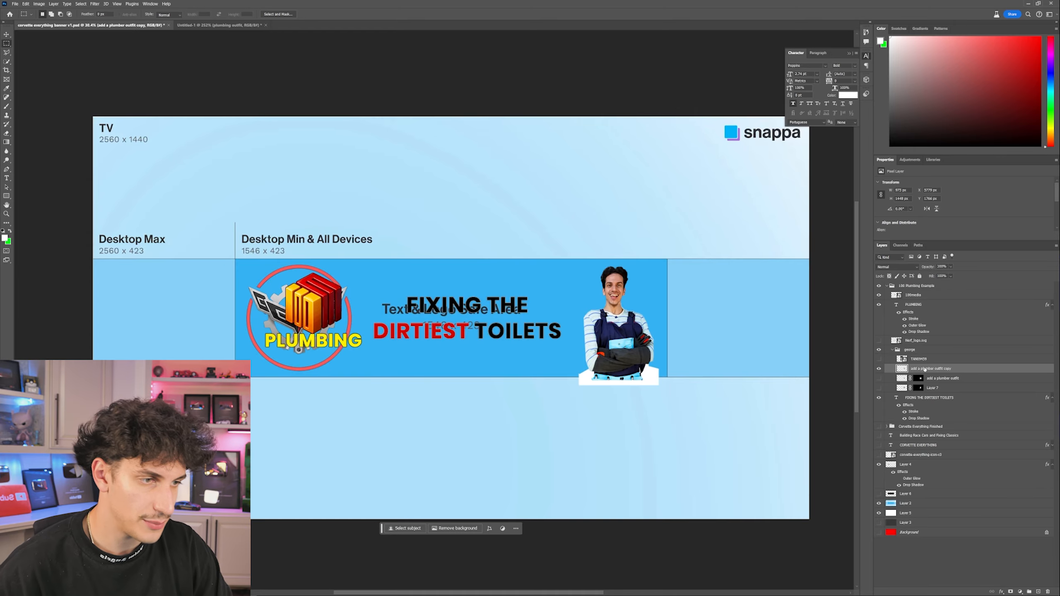
Copy the finished plumber cut-out into the Untitled-1 banner in place of the hidden generated outfit and show the blue template layer again
click(219, 25)
scroll(609, 380, down, 3)
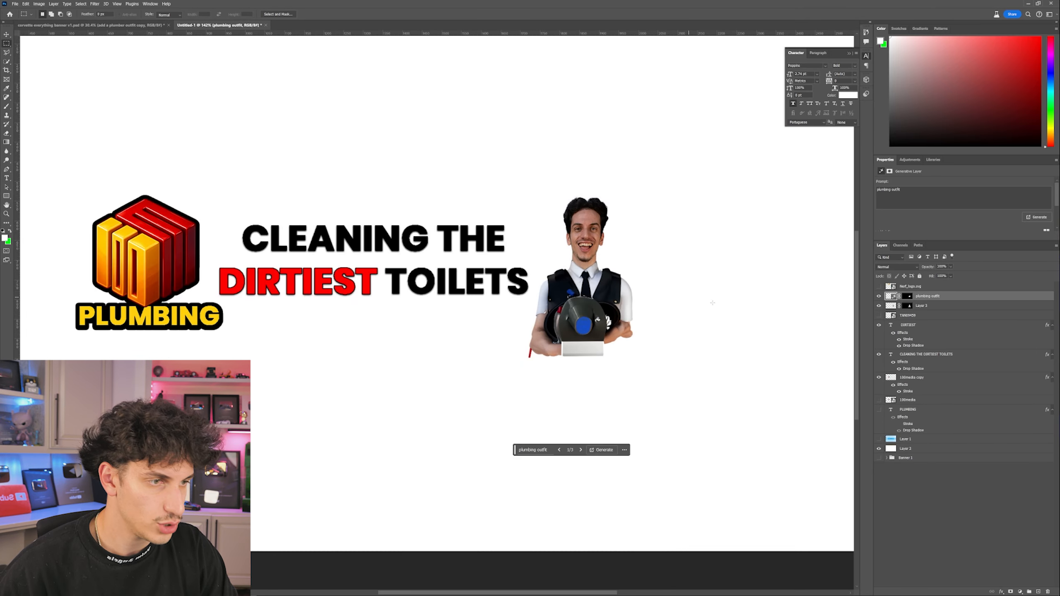
click(879, 296)
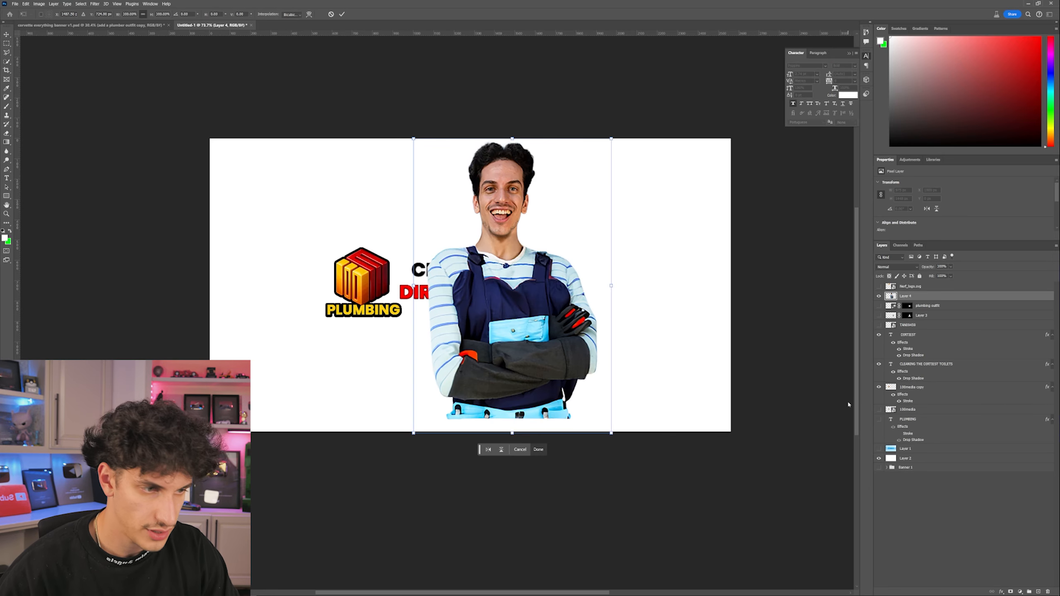
click(880, 449)
scroll(668, 379, up, 3)
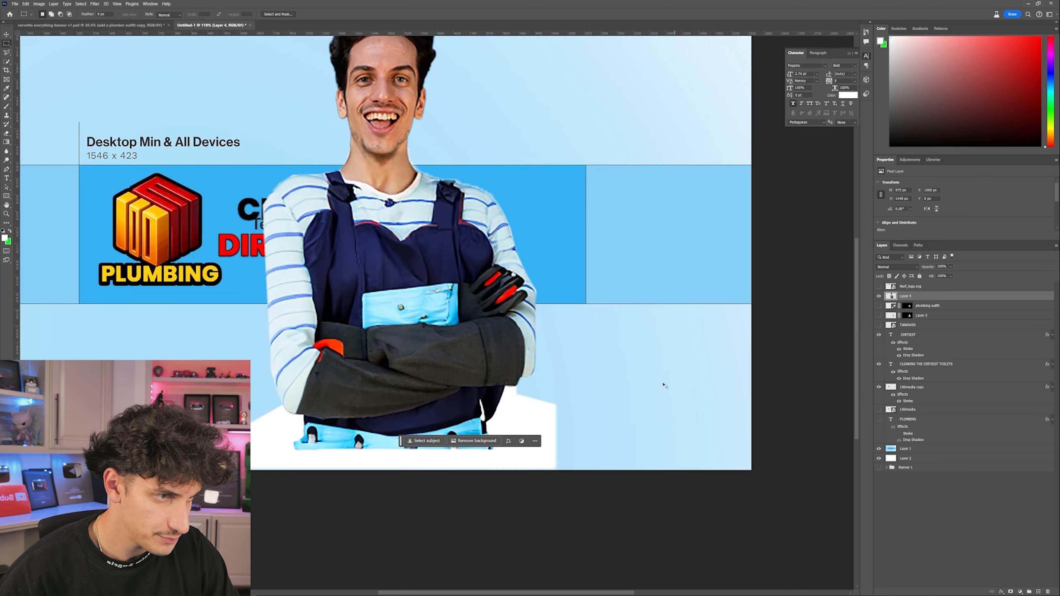
Scale the plumber cut-out down to about 299 by 444 px and place it to the right of the slogan in the safe area
key(ctrl+t)
drag(556, 469, 543, 304)
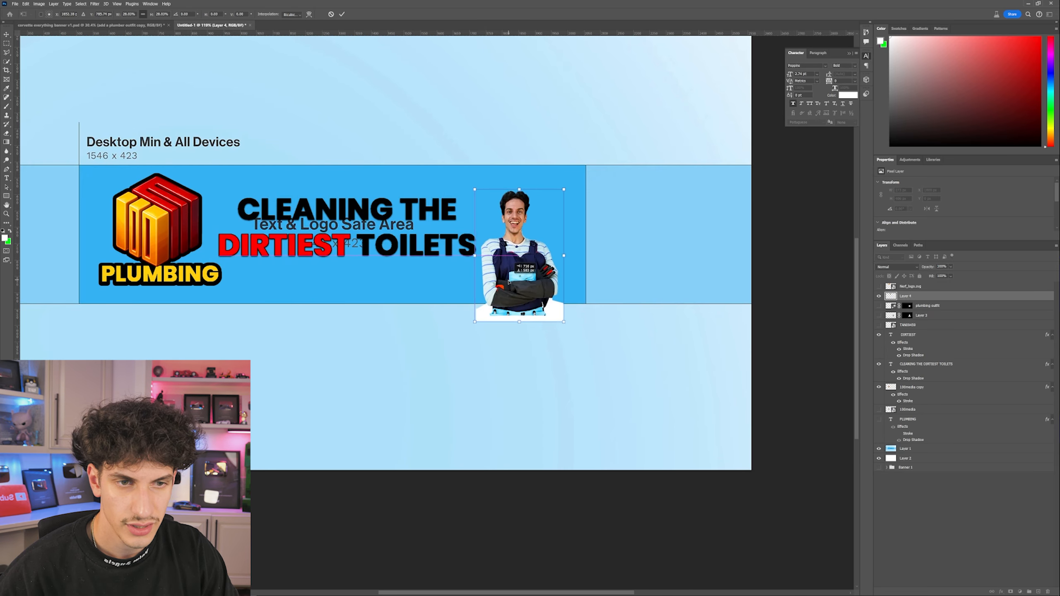
drag(565, 189, 577, 180)
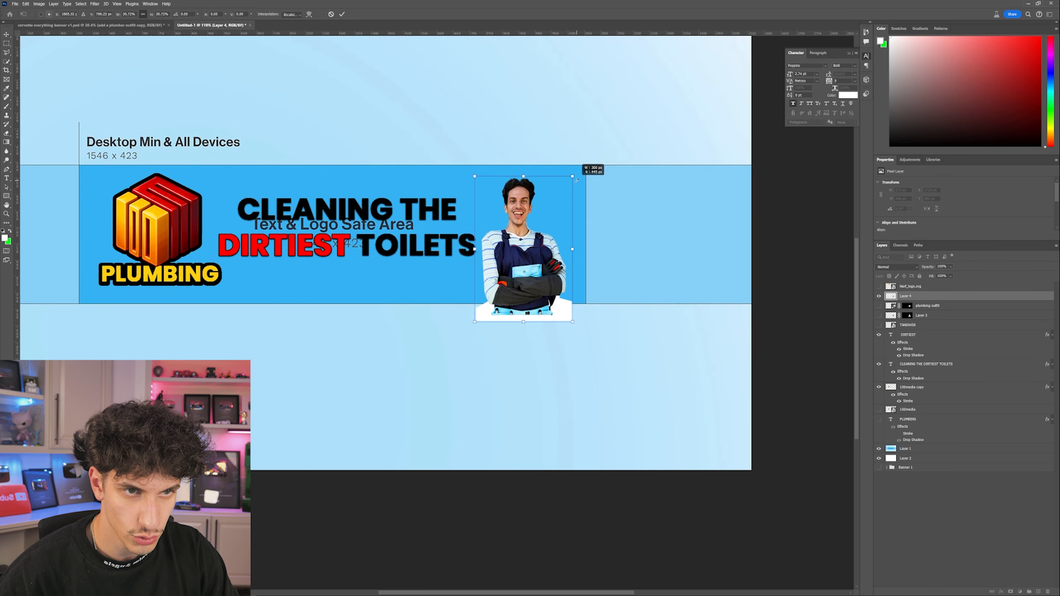
drag(532, 209, 534, 209)
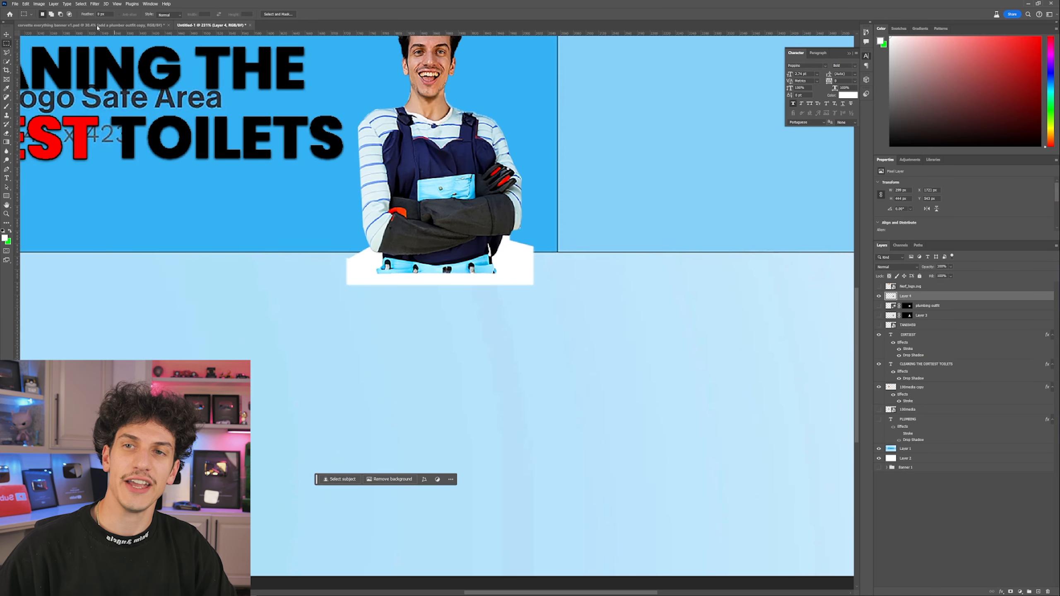
Compare the plumber outfit layers in the corvette everything banner document by toggling their visibility
click(96, 26)
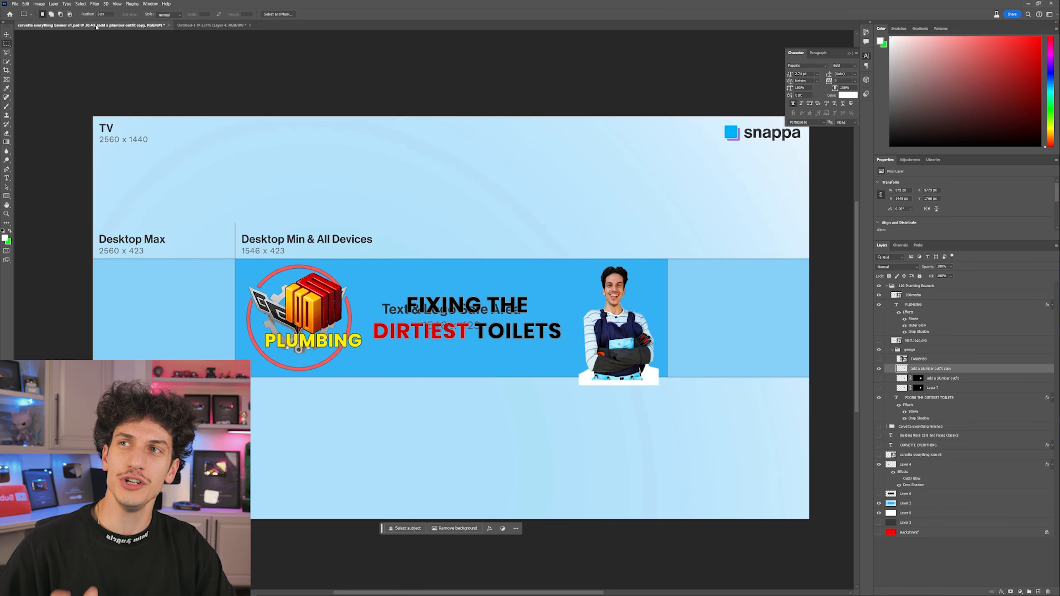
click(879, 368)
click(879, 368)
click(934, 378)
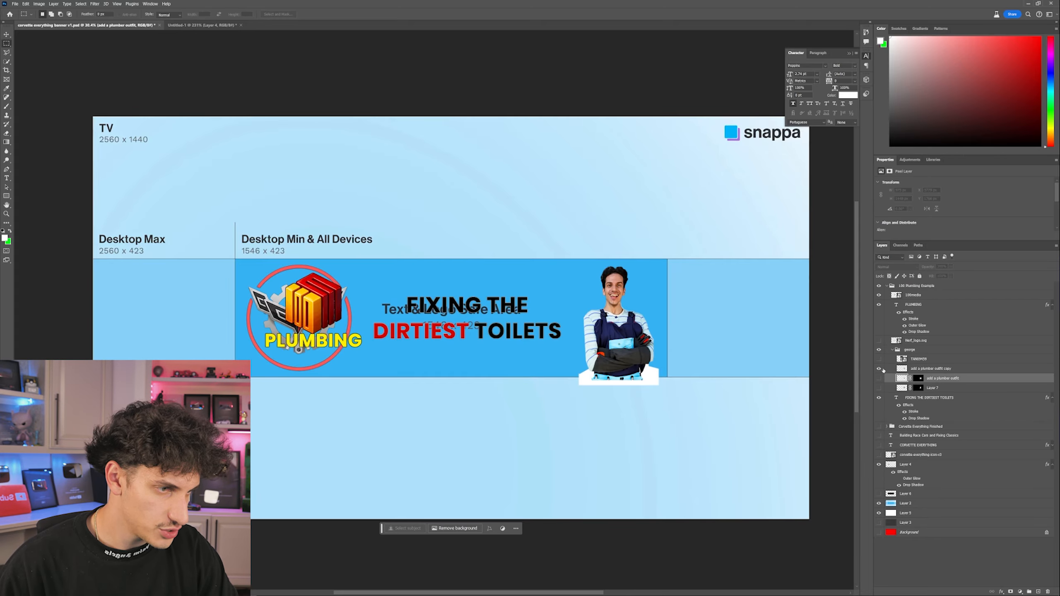
click(879, 368)
click(879, 378)
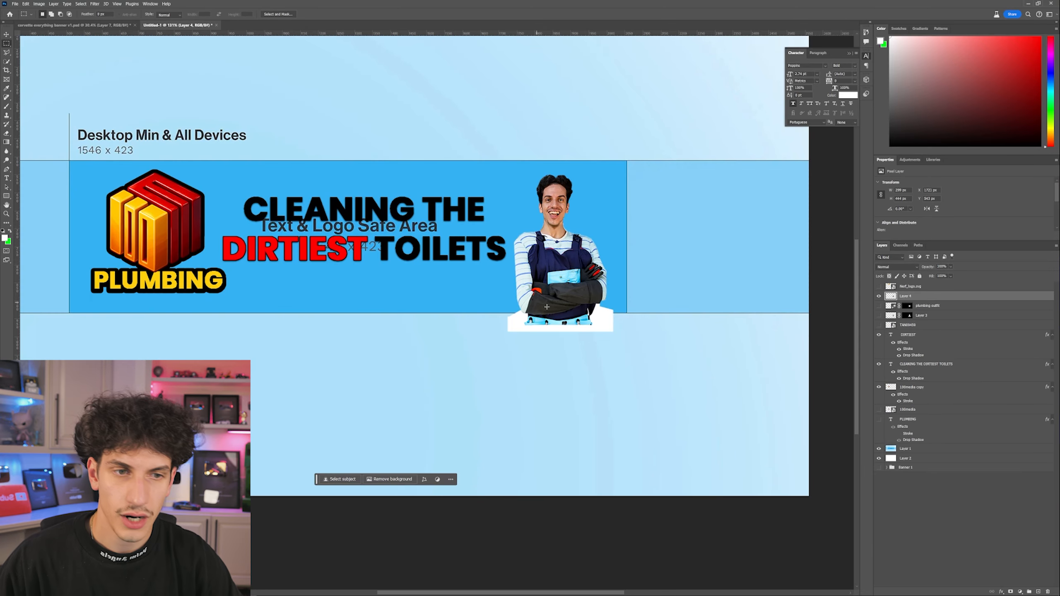
Select the white area around the plumber's waist with the Magic Wand in the Untitled-1 banner, delete it and deselect
scroll(542, 330, up, 9)
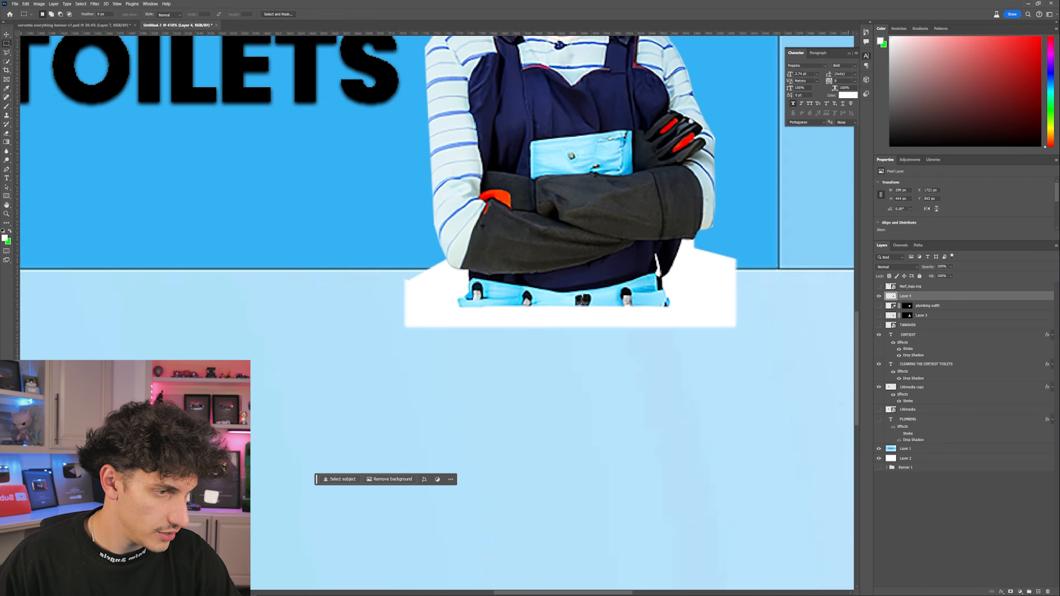
click(8, 62)
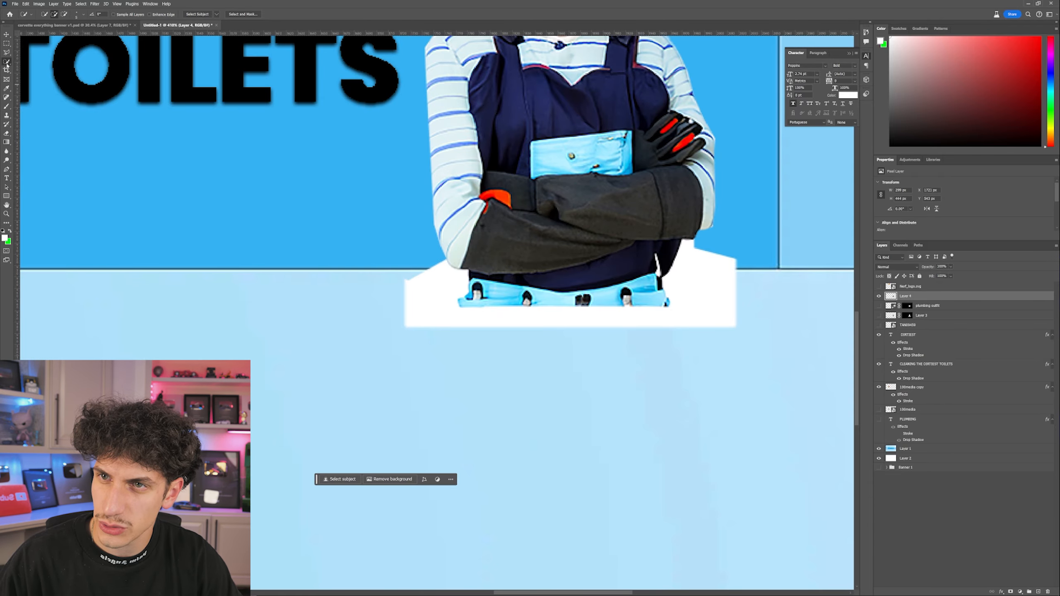
click(42, 67)
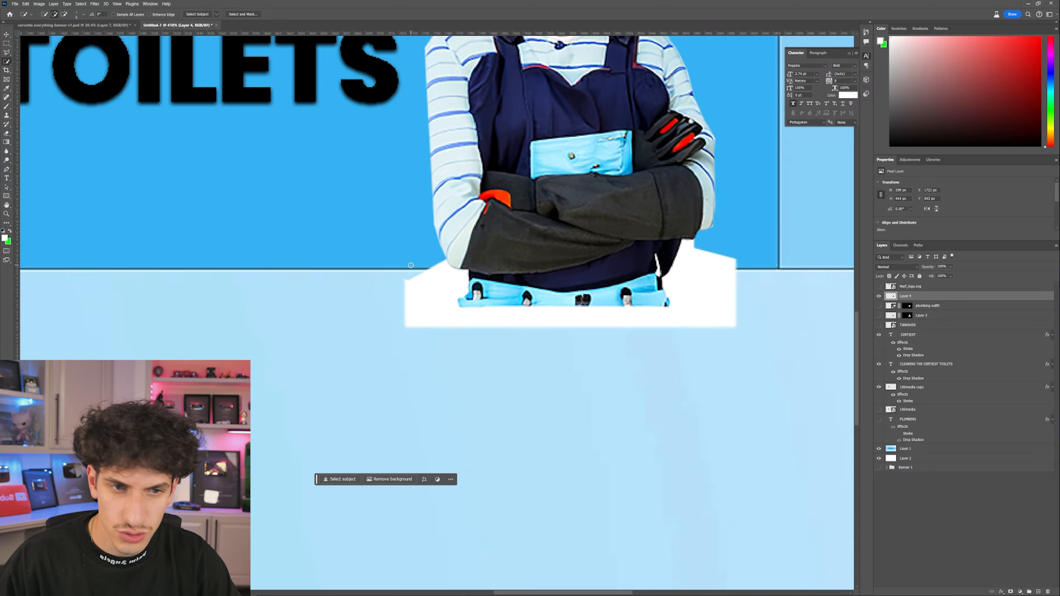
click(419, 303)
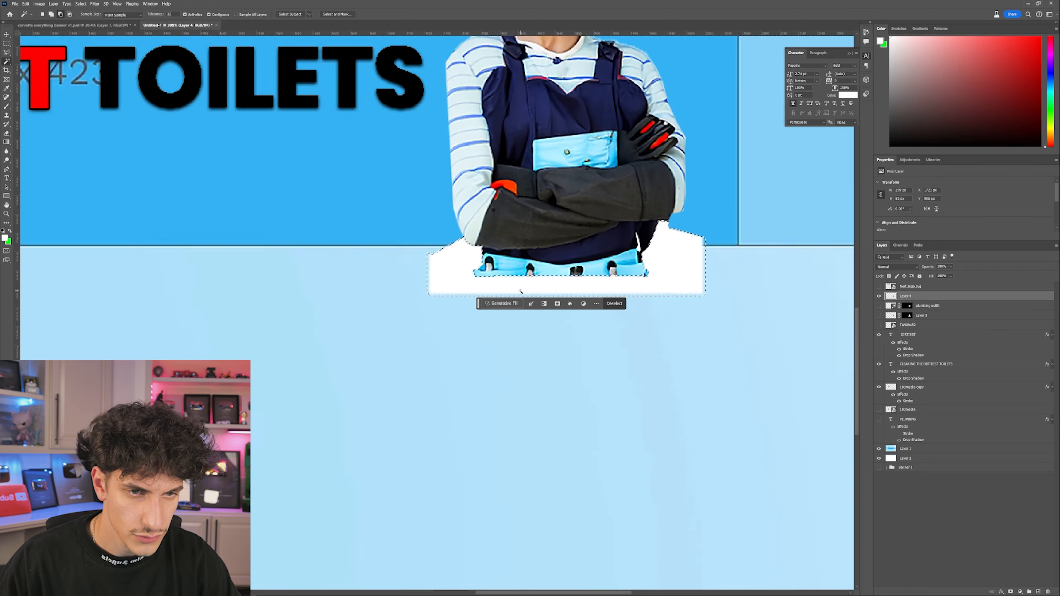
scroll(520, 291, up, 3)
key(ctrl+d)
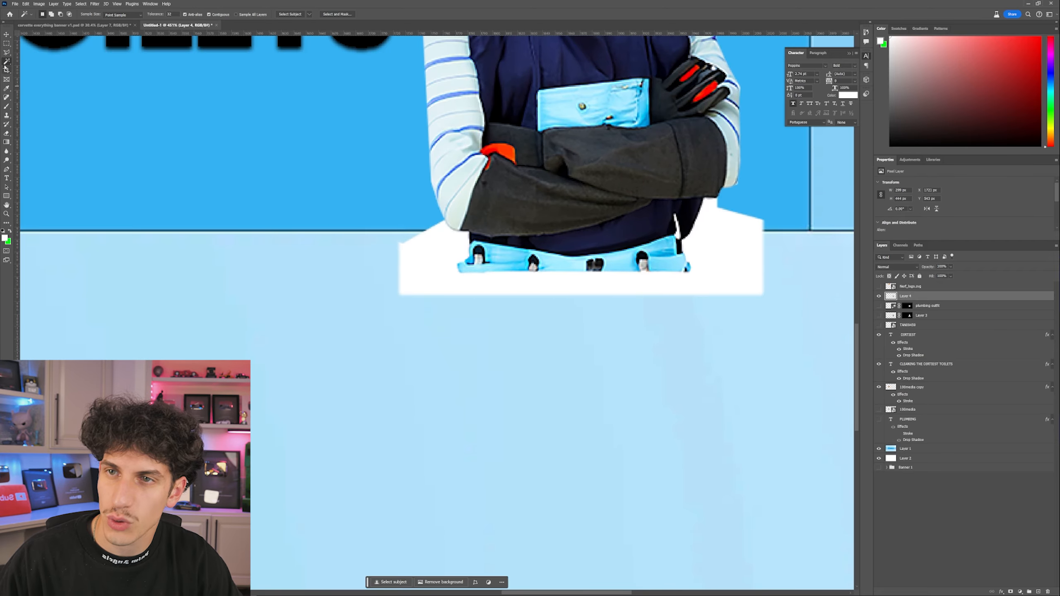
right_click(6, 62)
click(40, 74)
click(731, 227)
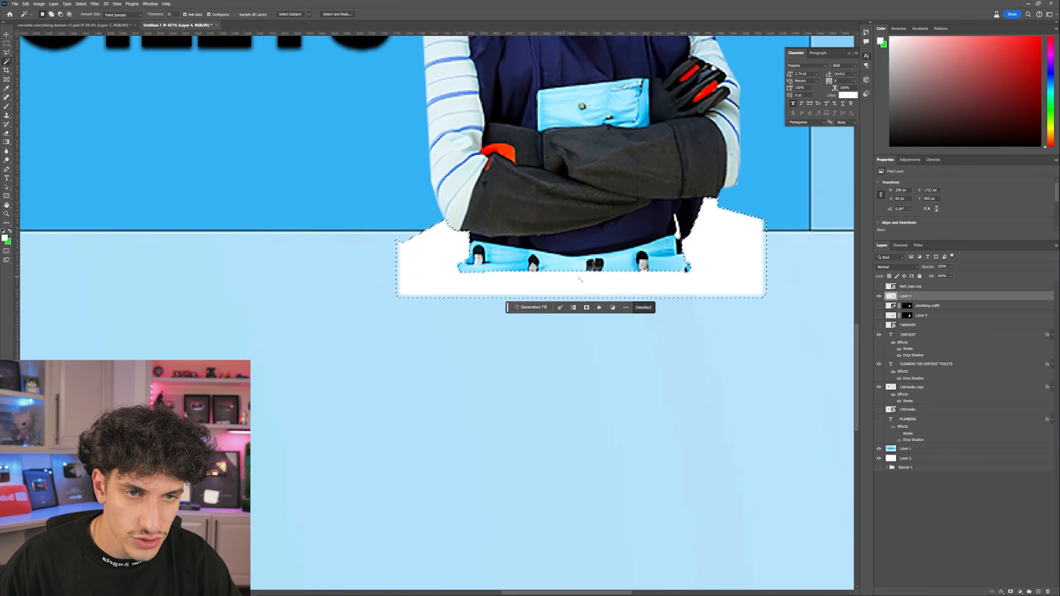
key(Delete)
key(ctrl+d)
Outline the area around and below the plumber's waist with the Polygonal Lasso to clean up leftover pixels, and deselect
scroll(731, 227, up, 1)
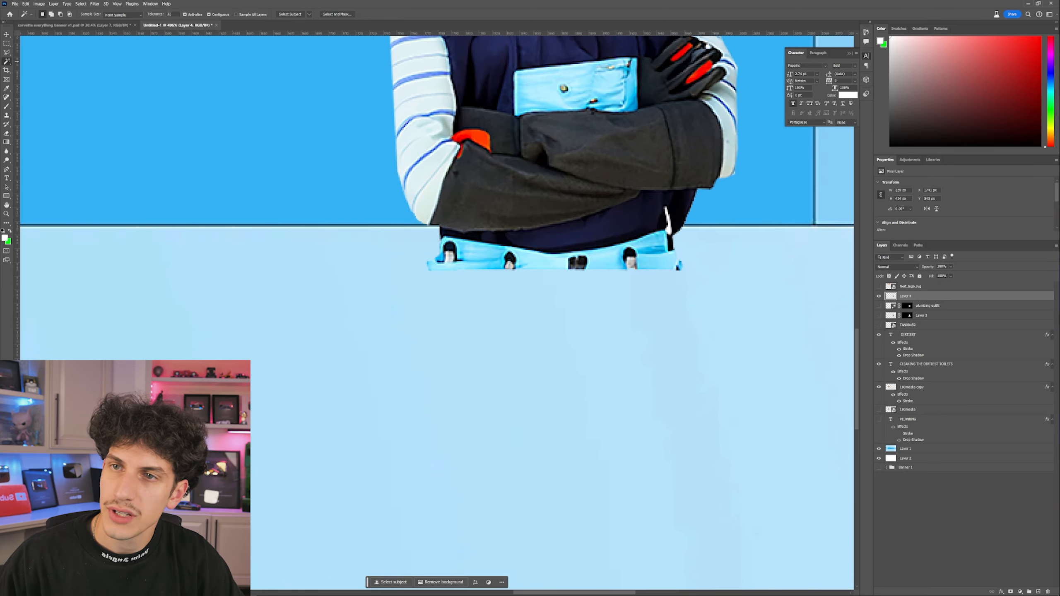
click(6, 53)
click(381, 192)
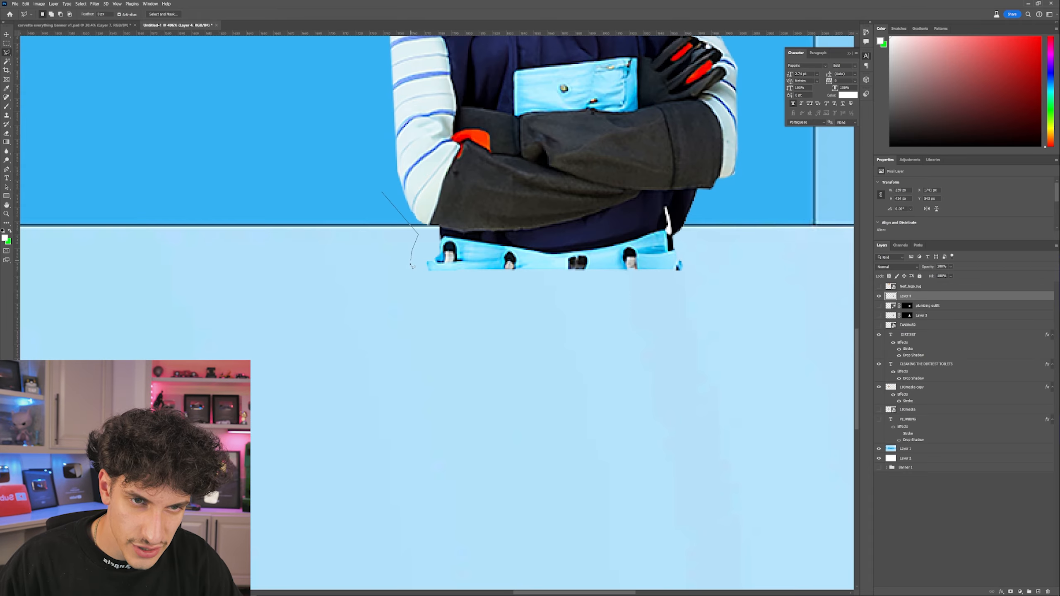
click(700, 288)
click(706, 227)
click(729, 192)
click(785, 190)
click(799, 372)
click(568, 404)
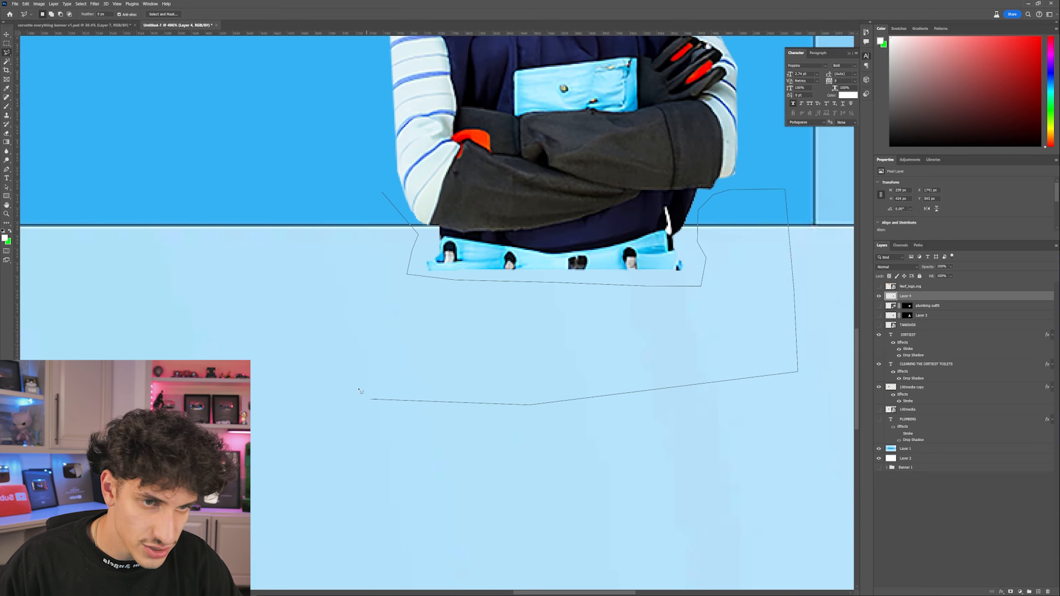
click(325, 386)
double_click(302, 185)
key(ctrl+d)
scroll(310, 242, down, 5)
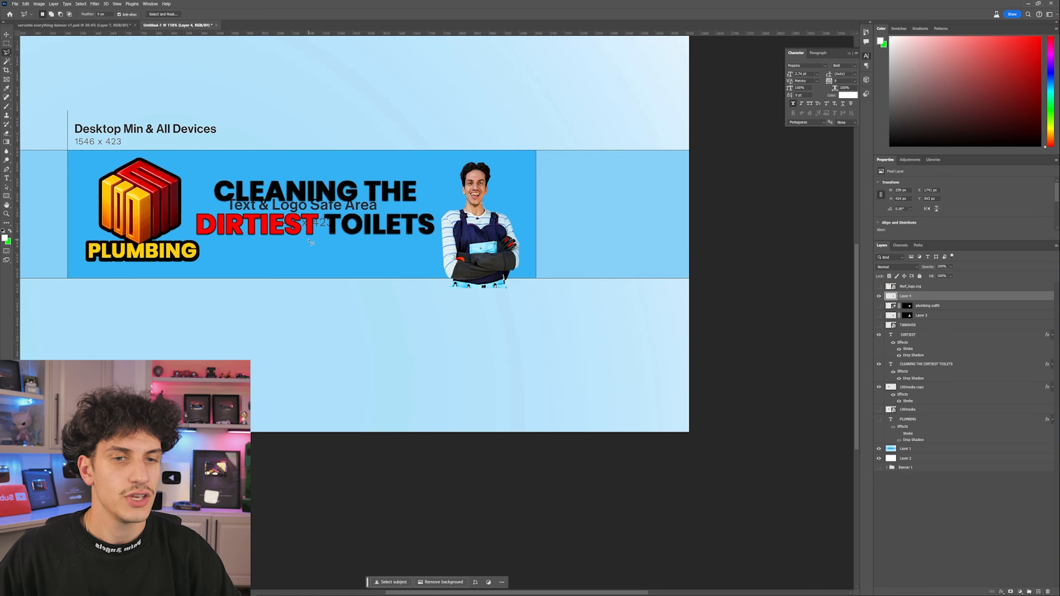
Delete the strip of the plumber cut-out that extends below the safe area using a rectangular selection, and deselect
key(m)
mouse_move(539, 356)
mouse_down()
mouse_move(362, 303)
mouse_move(394, 278)
mouse_up()
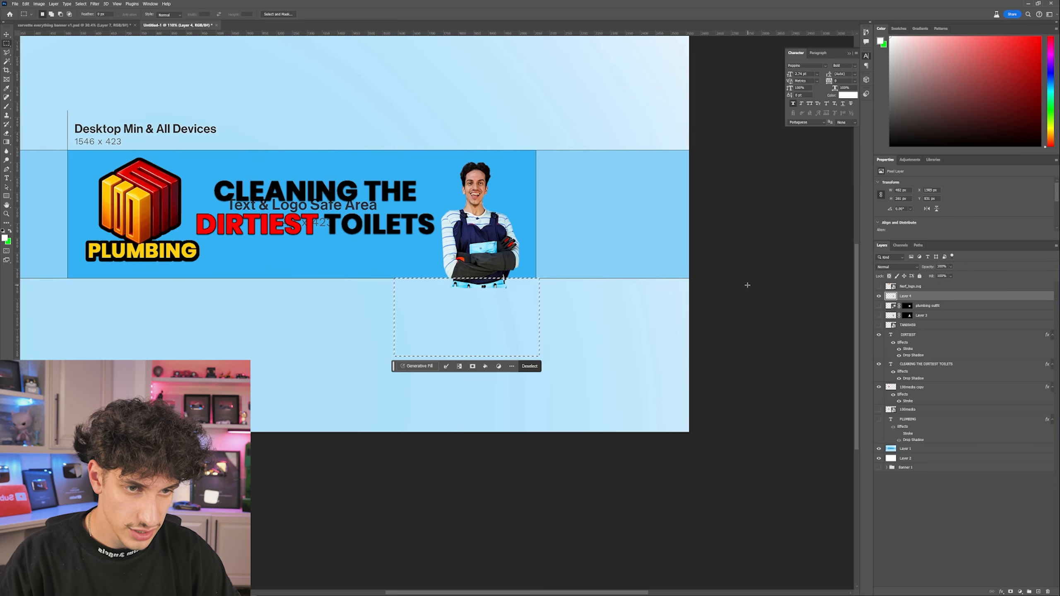
scroll(534, 268, up, 4)
drag(37, 227, 567, 294)
key(Delete)
key(ctrl+d)
scroll(309, 191, down, 4)
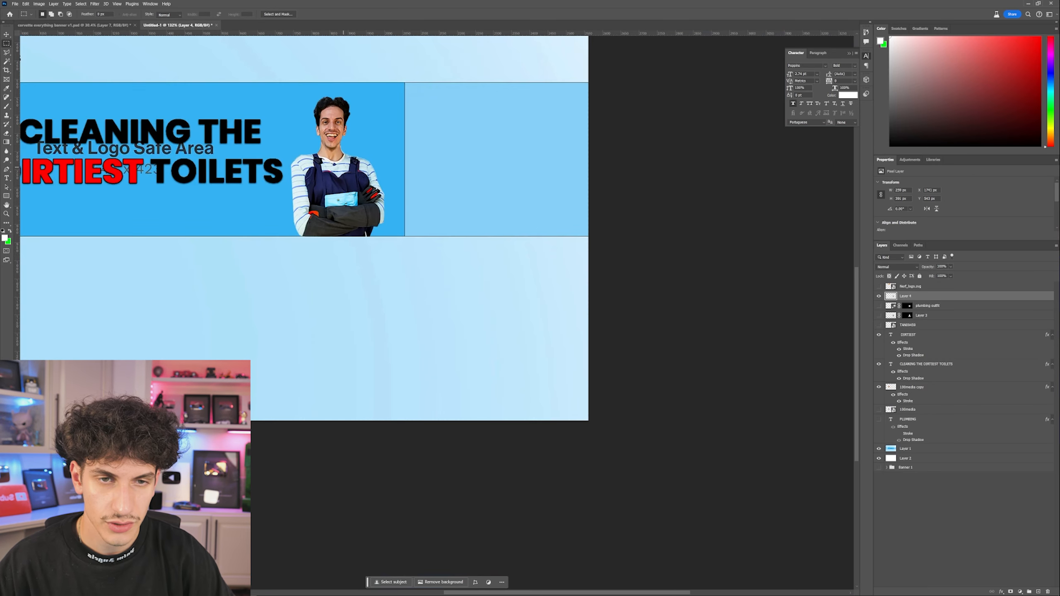
Hide the blue safe-area guide layer so the banner artwork shows on the white background
drag(301, 138, 486, 180)
click(878, 448)
scroll(413, 217, down, 2)
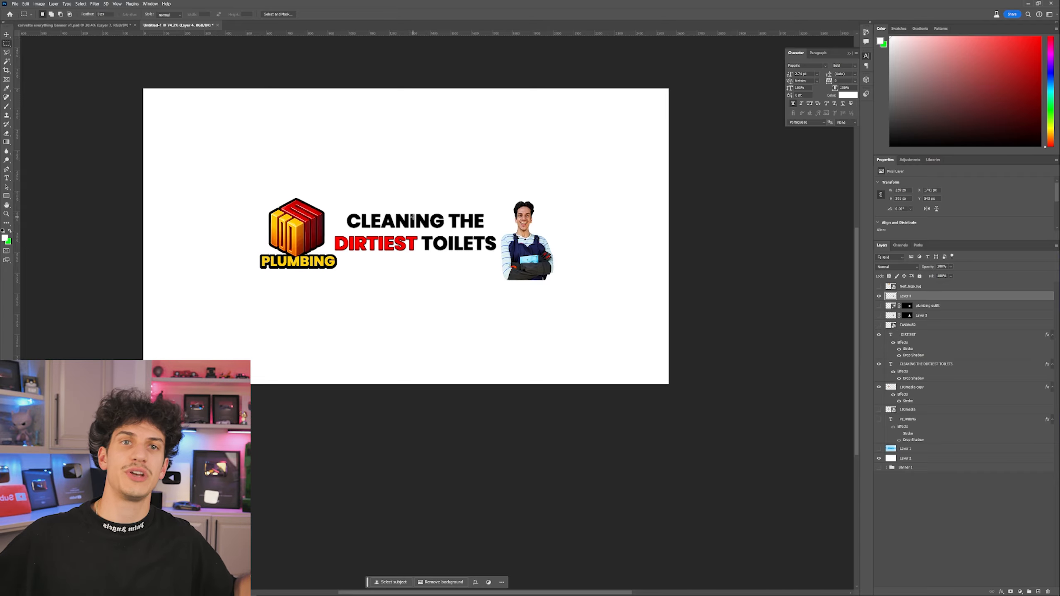
scroll(484, 230, up, 2)
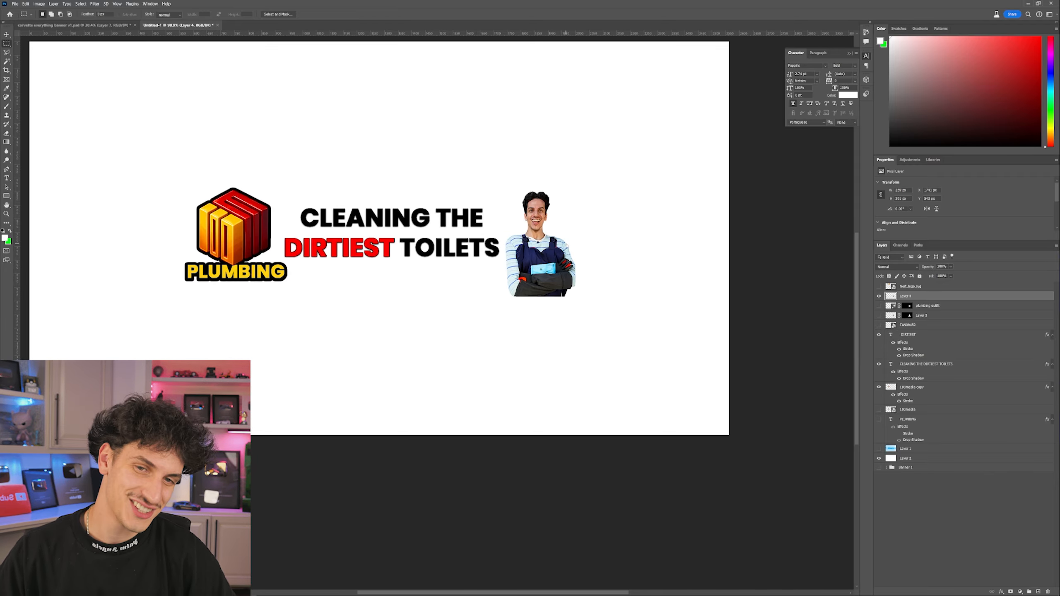
Export the banner with Save for Web into the Corvette Everything - Assets folder, basing its name on an existing file there
key(ctrl+alt+shift+s)
click(589, 363)
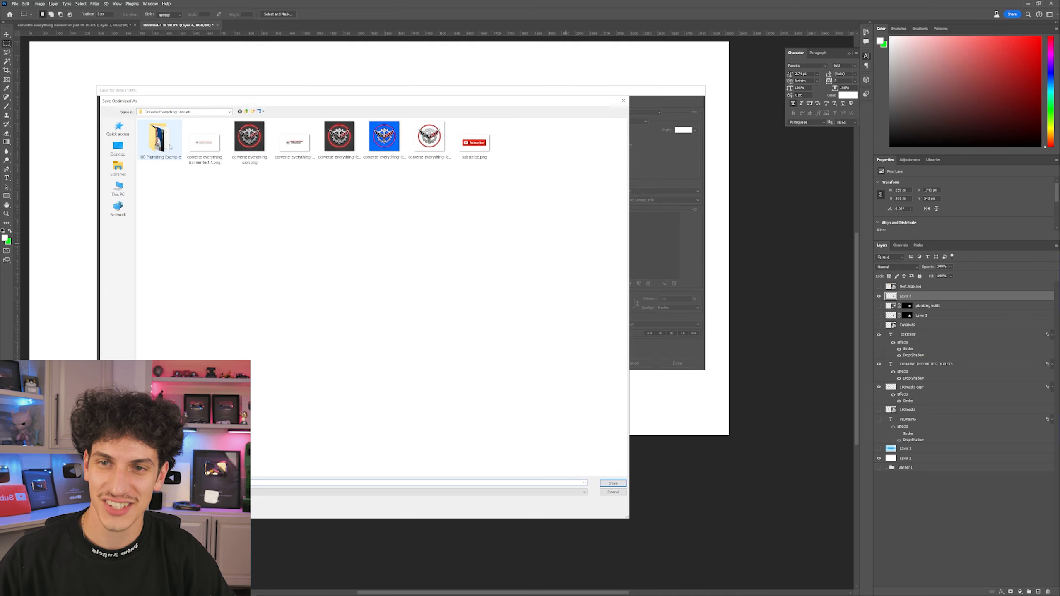
click(295, 145)
click(213, 483)
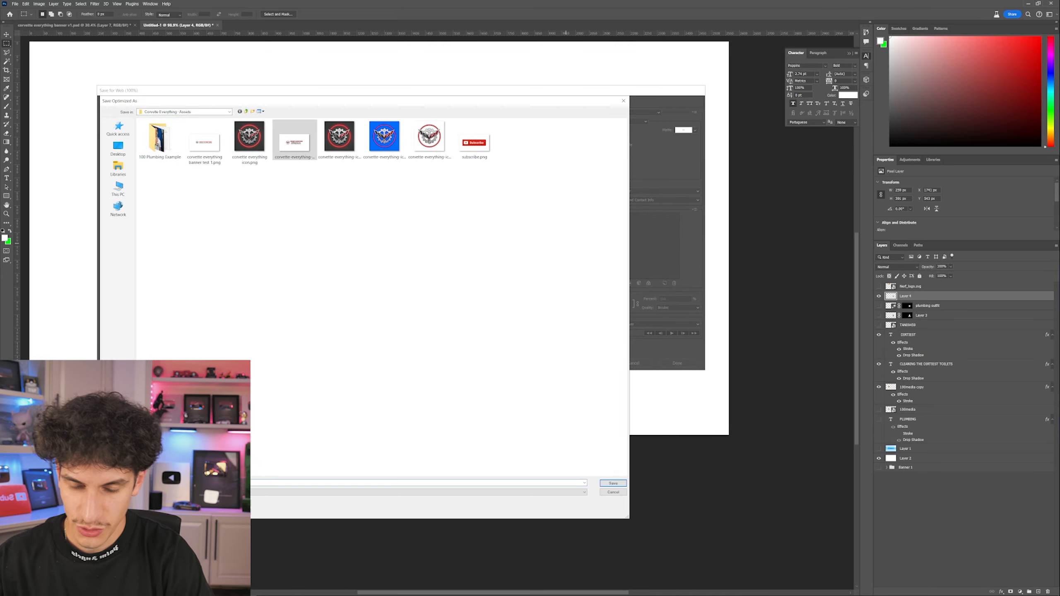
key(Return)
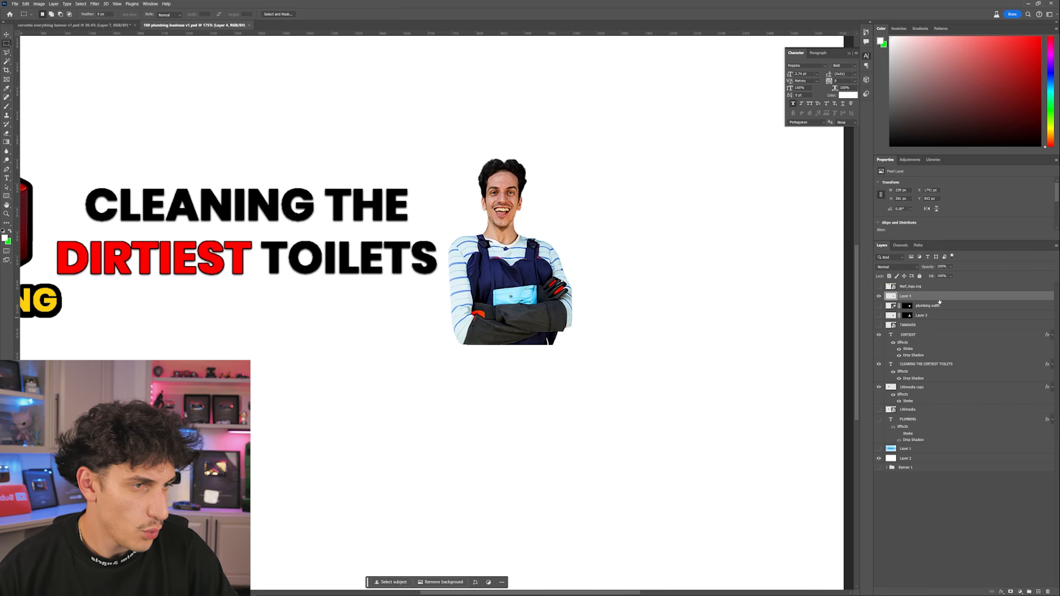
Add a drop shadow to the plumber cut-out on Layer 4, adjusting its size and setting its opacity to 47%
right_click(939, 301)
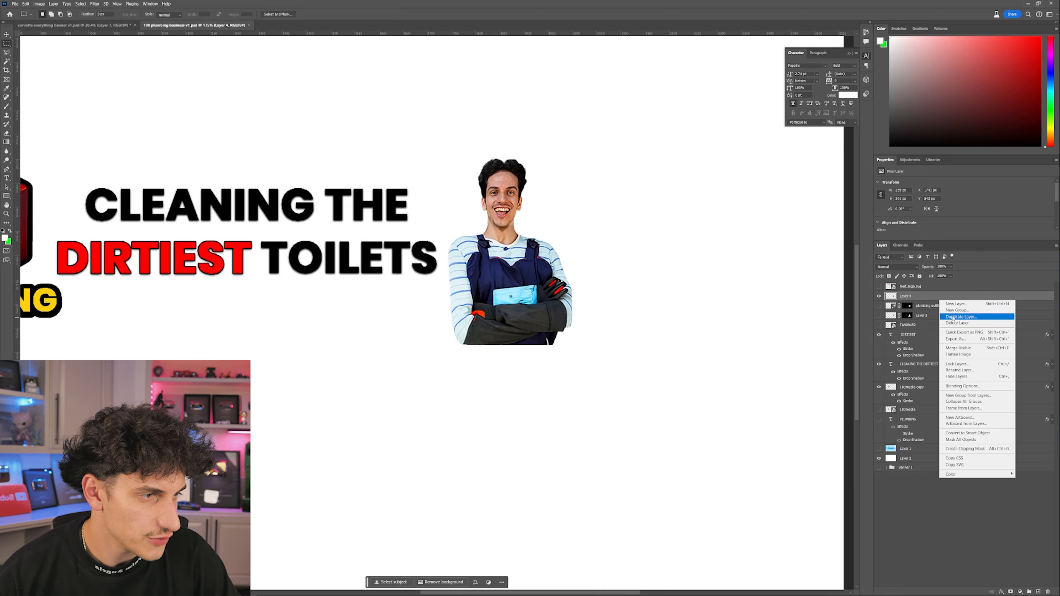
click(960, 386)
click(416, 411)
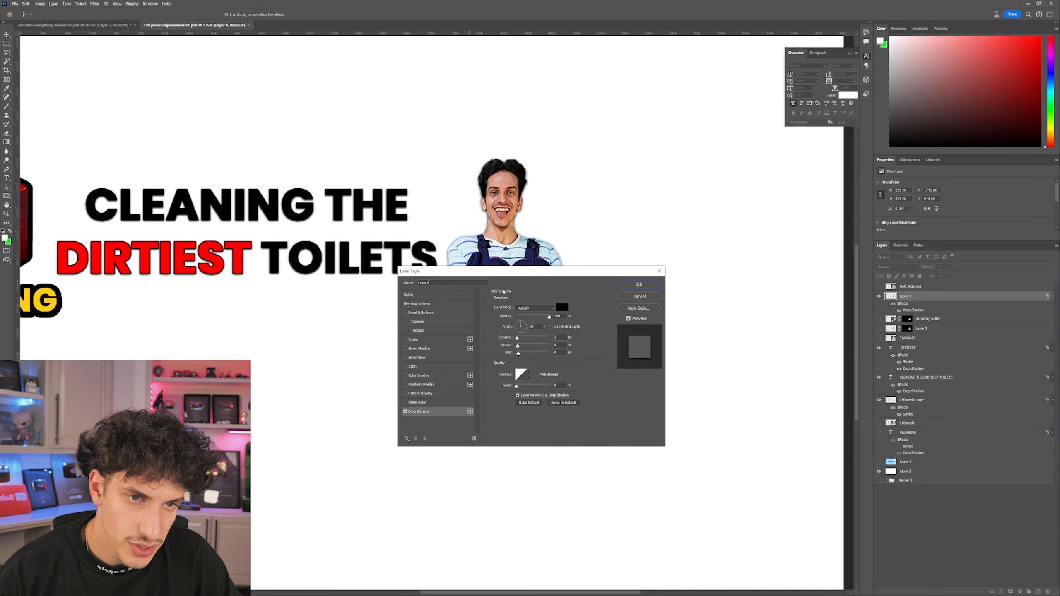
drag(509, 272, 599, 270)
drag(610, 352, 614, 352)
drag(640, 315, 611, 353)
Add a white inner glow to the plumber cut-out in Soft Light mode at about 74% opacity, and adjust its size
click(544, 354)
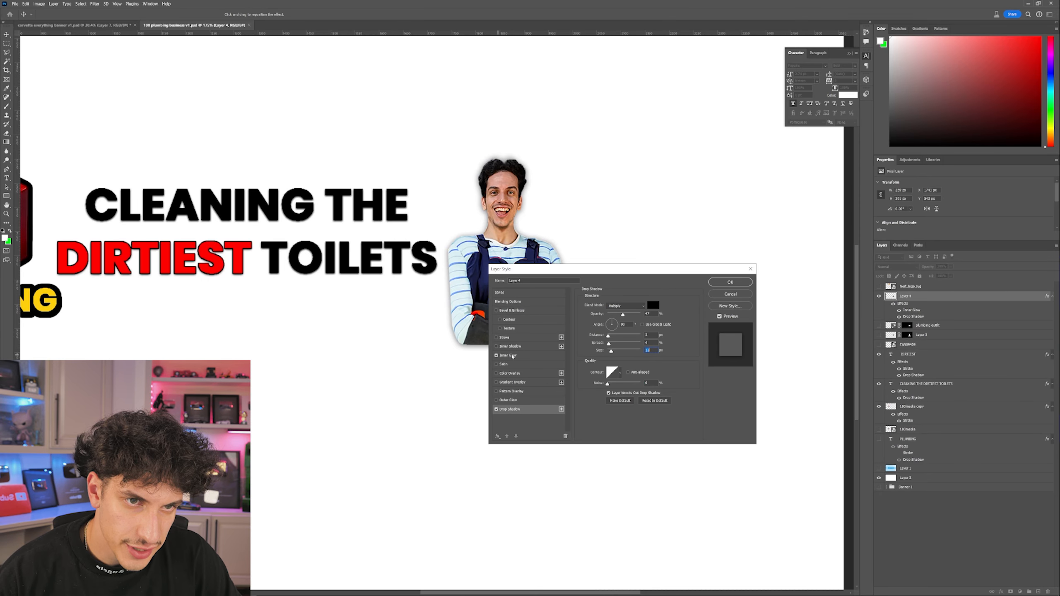
click(624, 304)
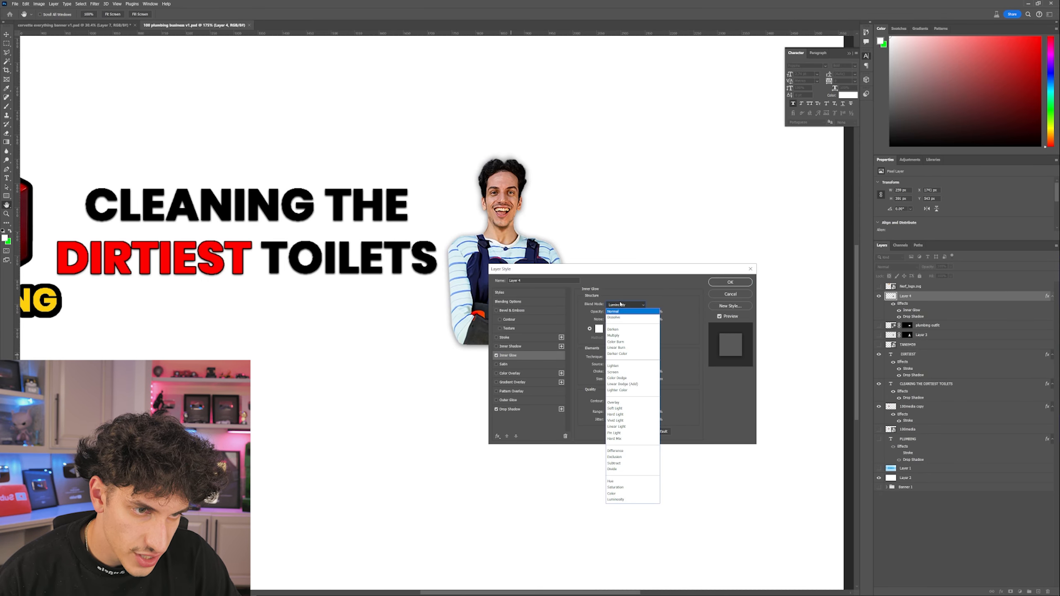
click(617, 367)
click(624, 305)
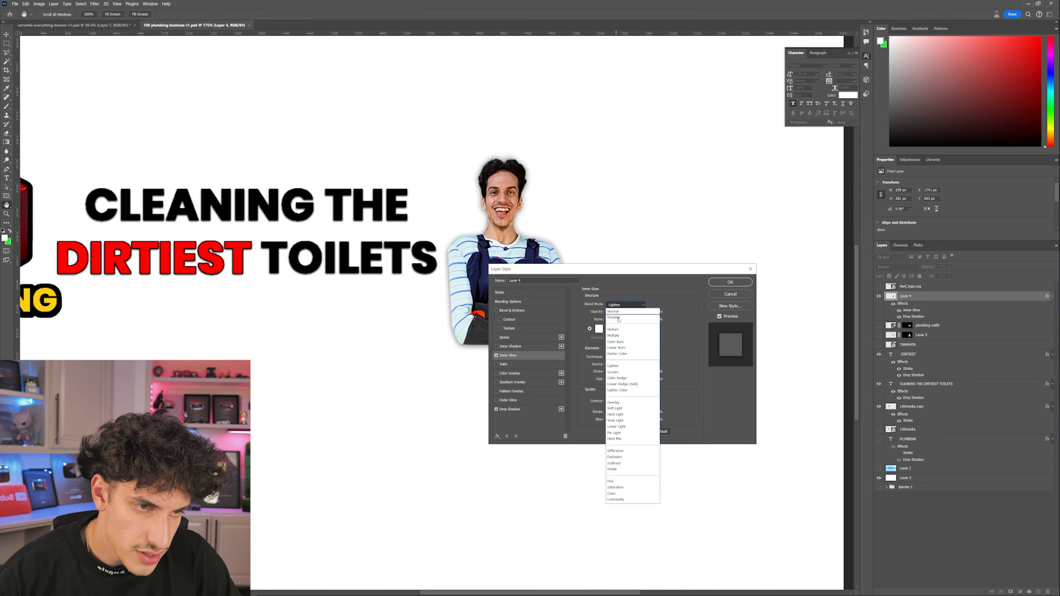
click(616, 408)
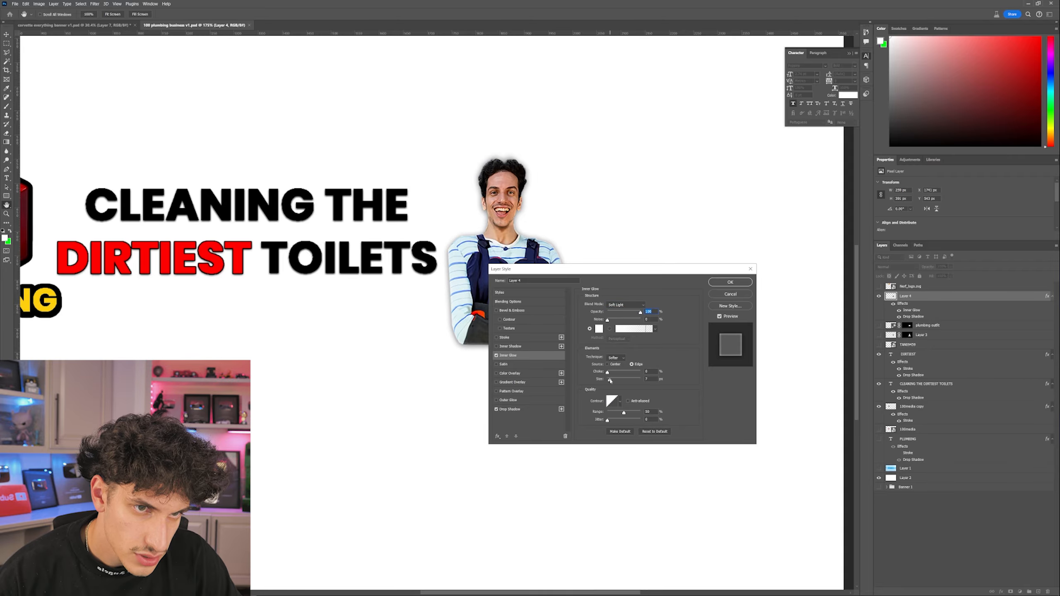
drag(610, 381, 612, 381)
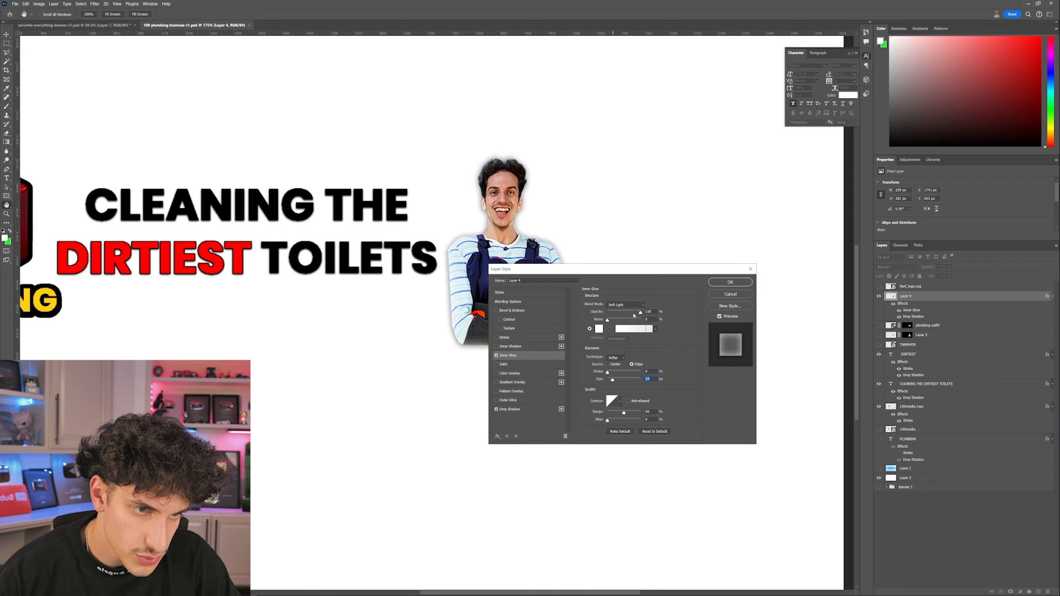
drag(634, 313, 630, 313)
drag(612, 380, 612, 380)
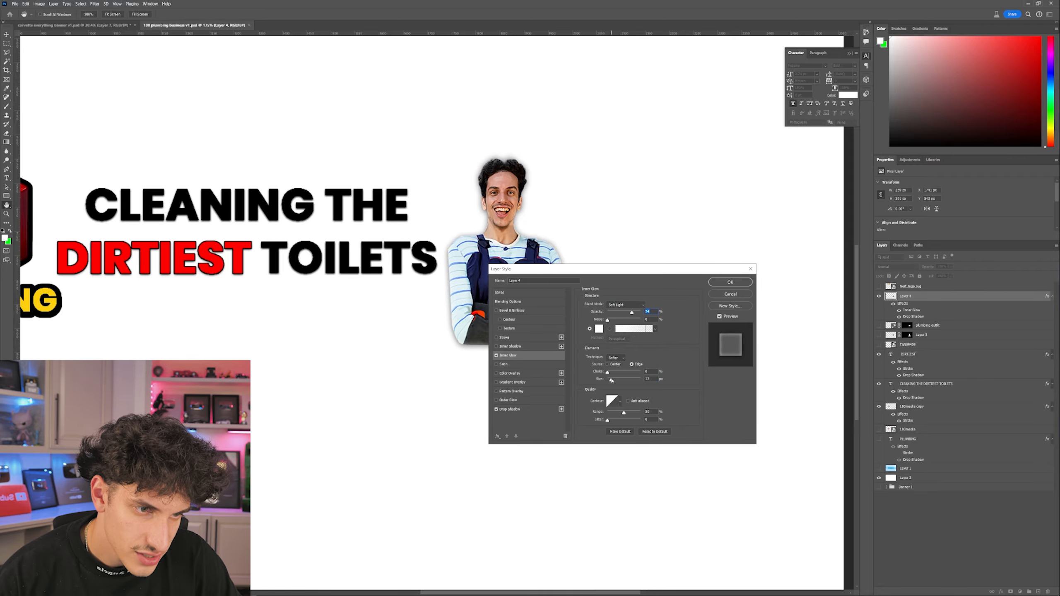
Try Color Dodge and Linear Dodge (Add) as the inner glow's blend mode, and return it to Soft Light
click(625, 305)
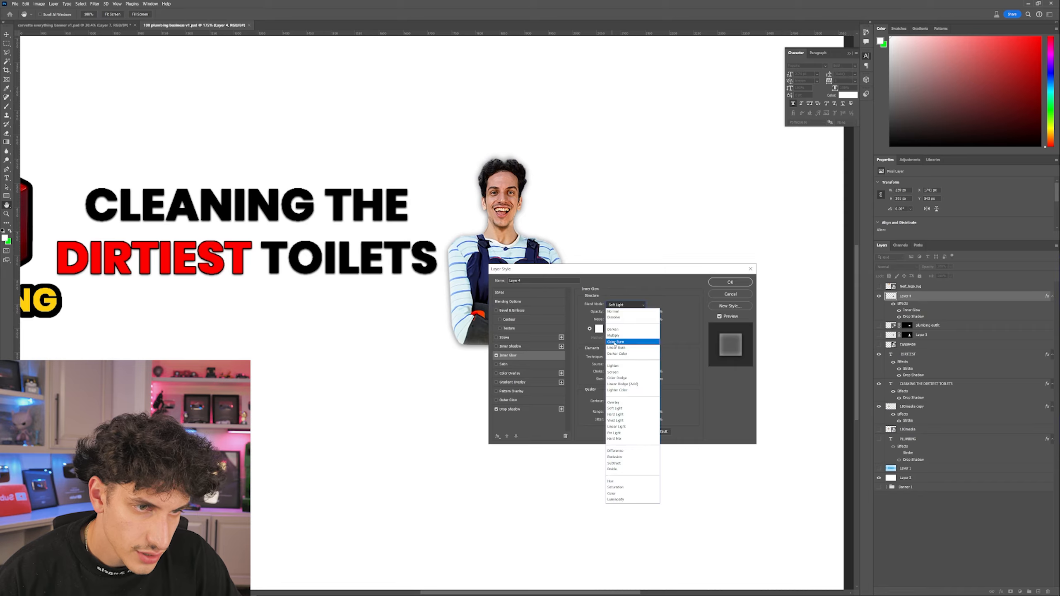
click(613, 379)
click(615, 306)
click(622, 384)
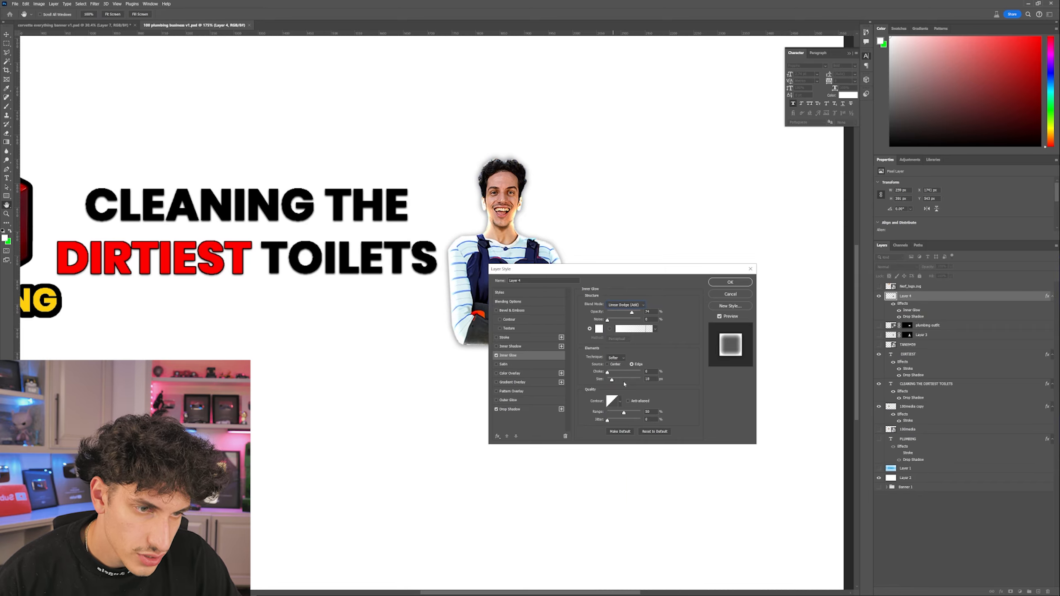
click(622, 306)
click(621, 408)
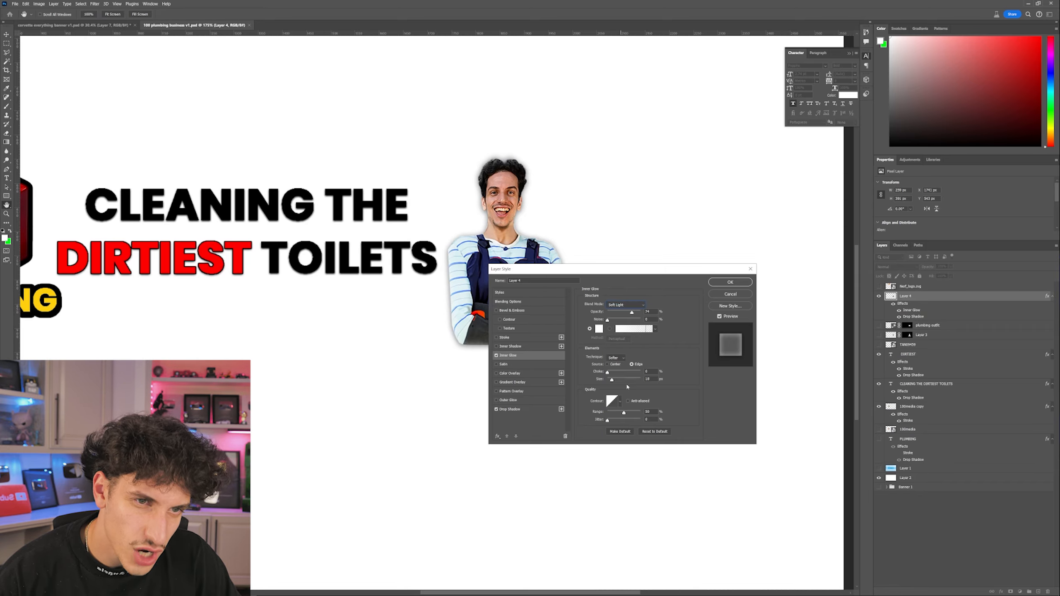
Apply the drop shadow and inner glow to the plumber layer and check the whole banner
click(731, 287)
scroll(428, 220, down, 5)
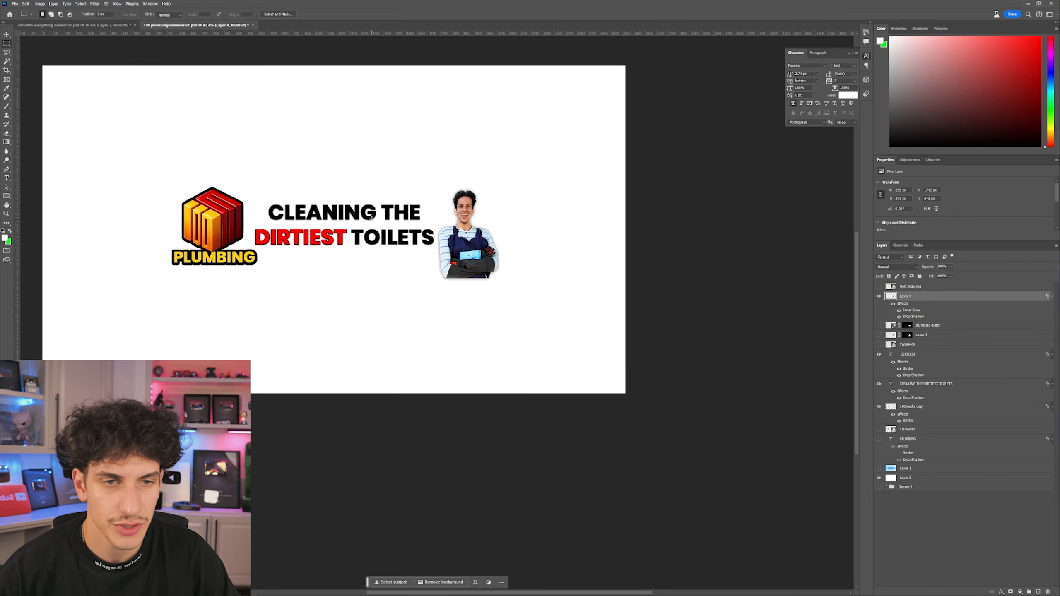
scroll(375, 184, up, 2)
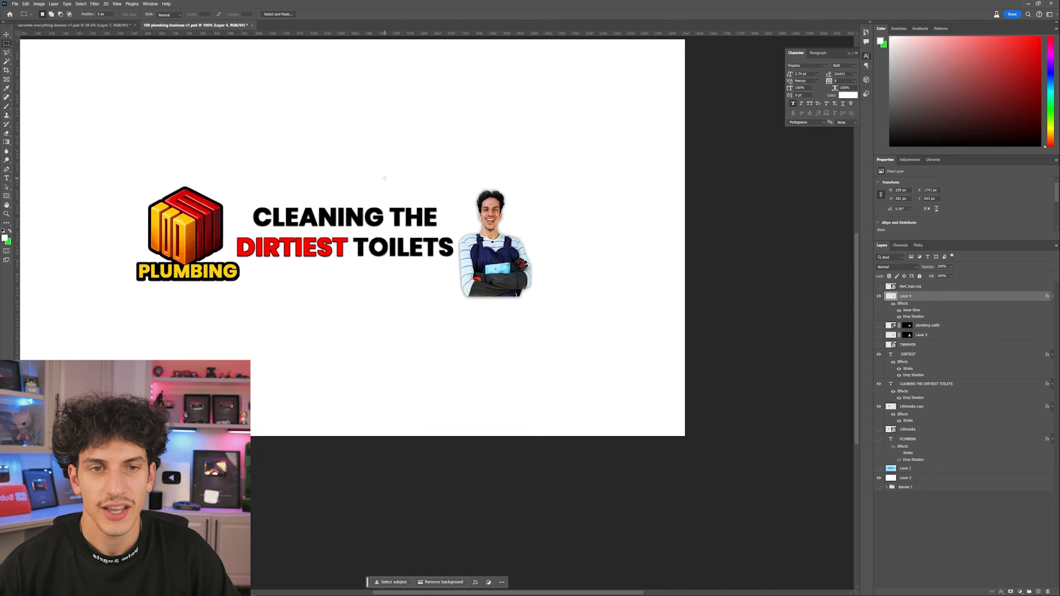
Adjust the plumber layer's Brightness/Contrast to a brightness of 5 and a contrast of -3
click(42, 4)
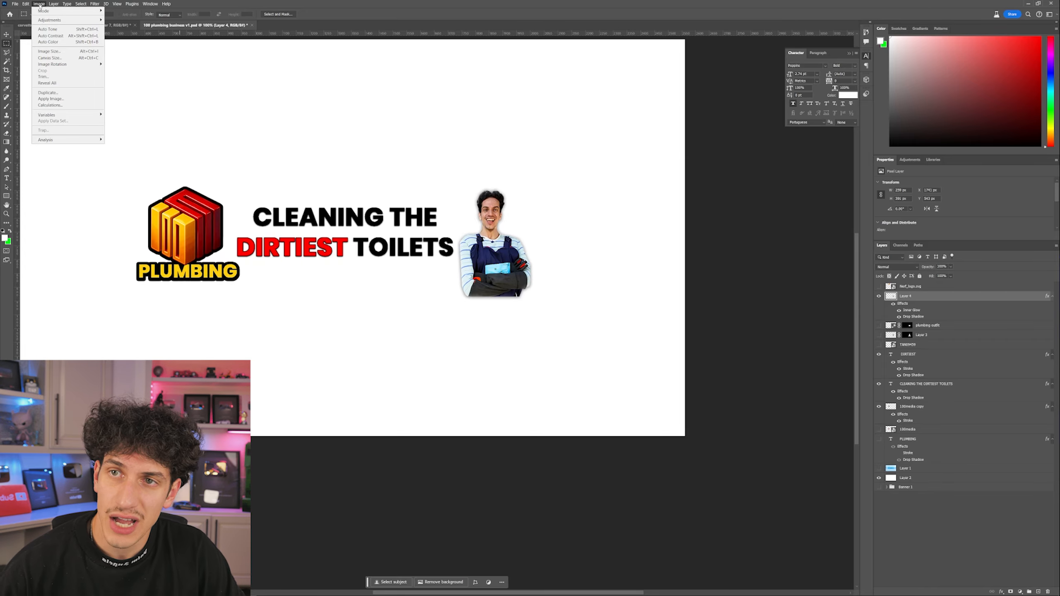
mouse_move(66, 20)
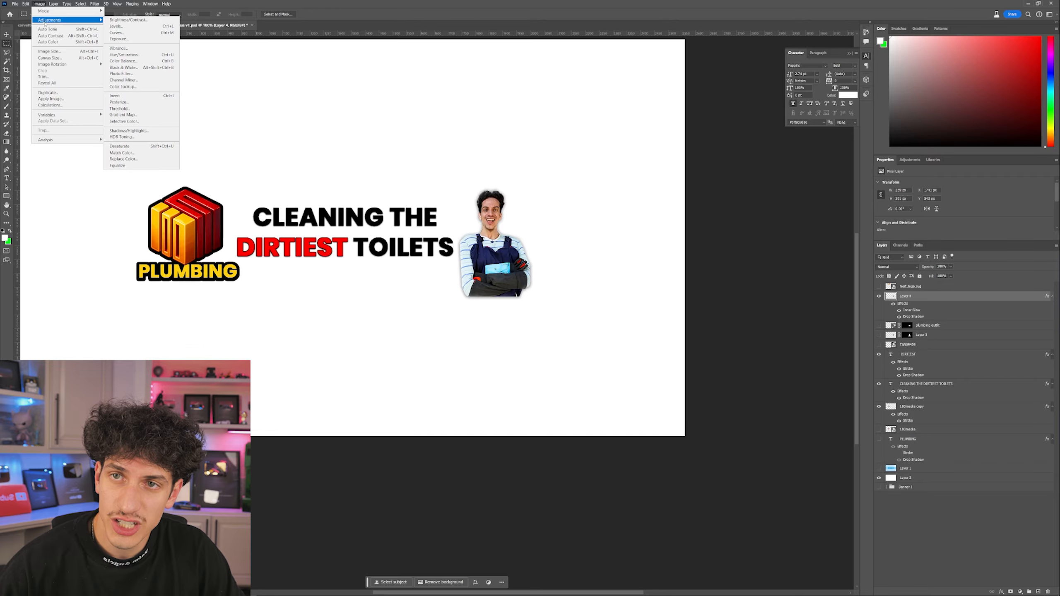
click(131, 21)
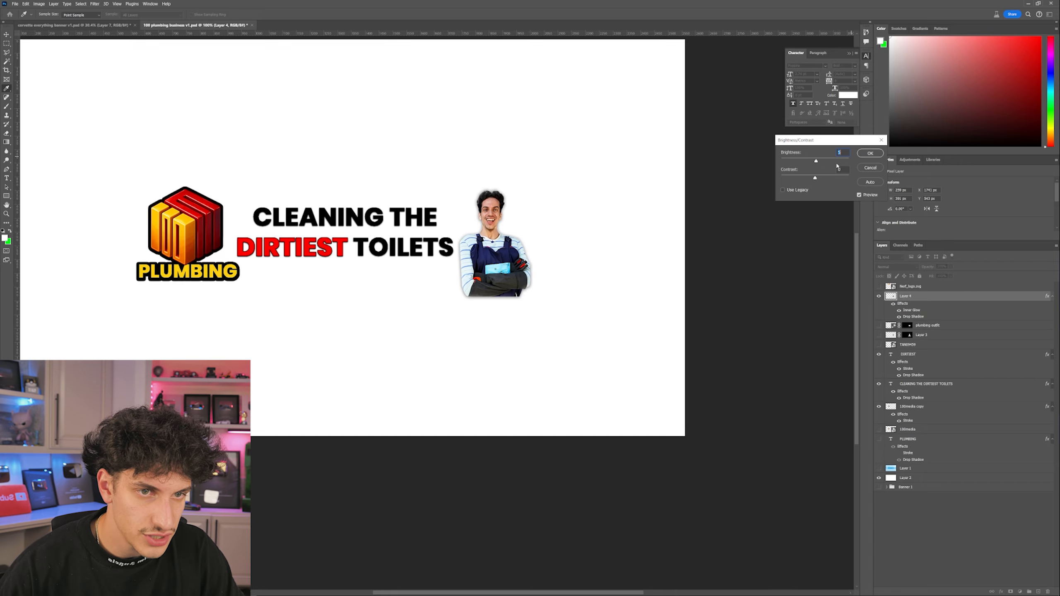
drag(818, 162, 813, 179)
key(Tab)
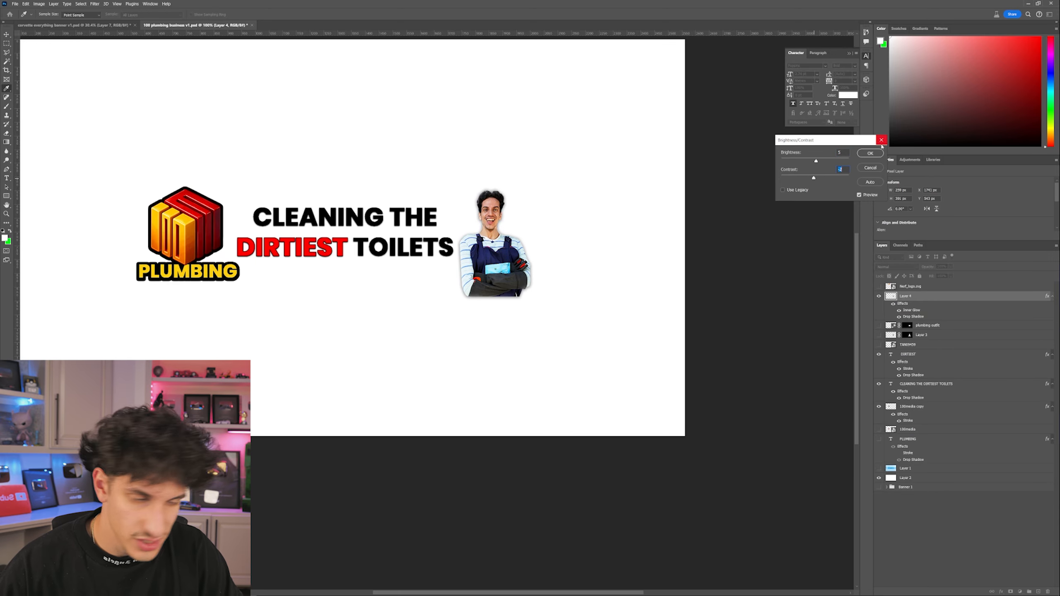
text(-3)
key(Return)
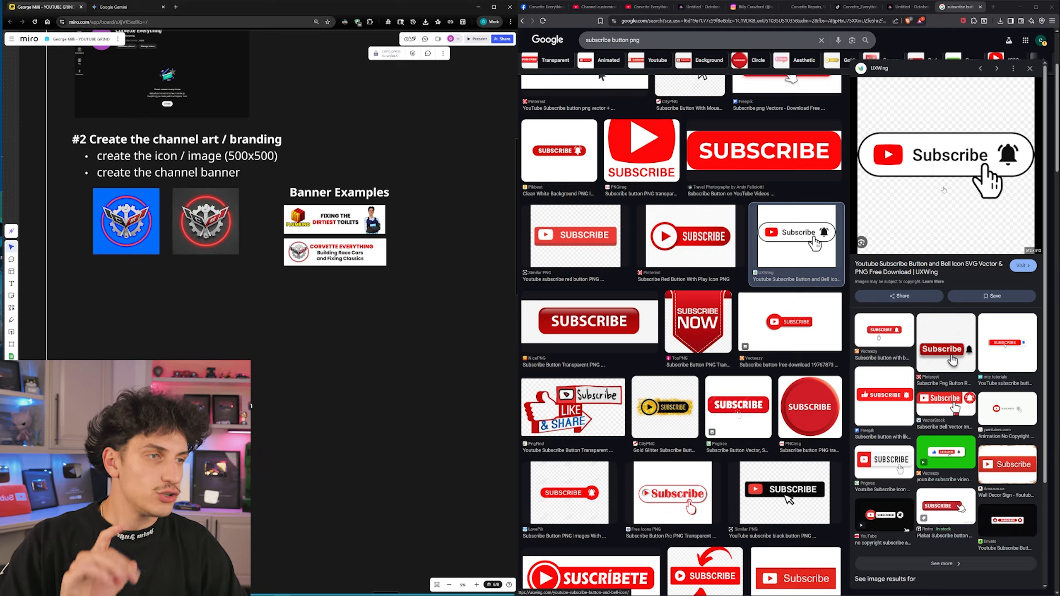
Switch to the browser and look back through the image results for "subscribe button png"
scroll(573, 49, up, 3)
scroll(573, 50, up, 1)
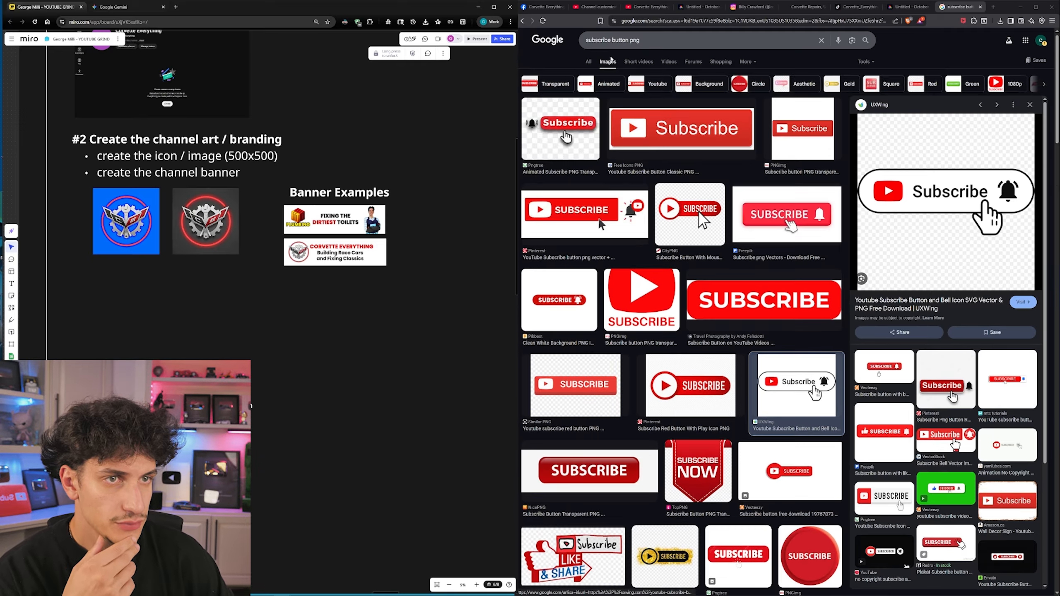